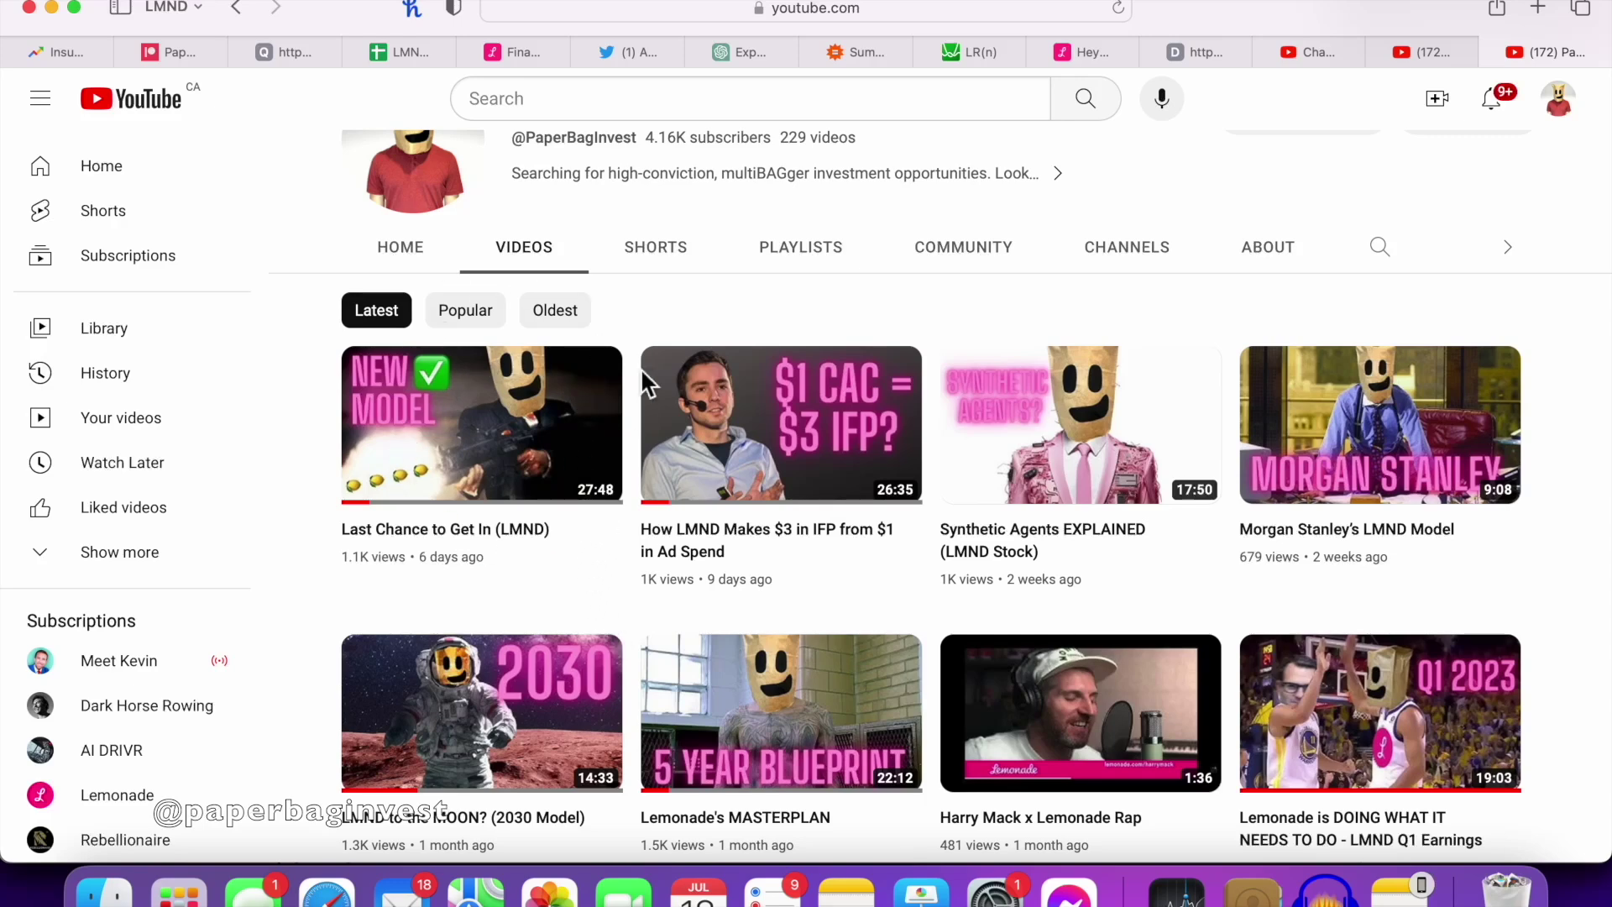
Step: Switch to the Lemonade LMND Model Projections spreadsheet, showing its Cohort Model w/ Average LR sheet
key("super+4")
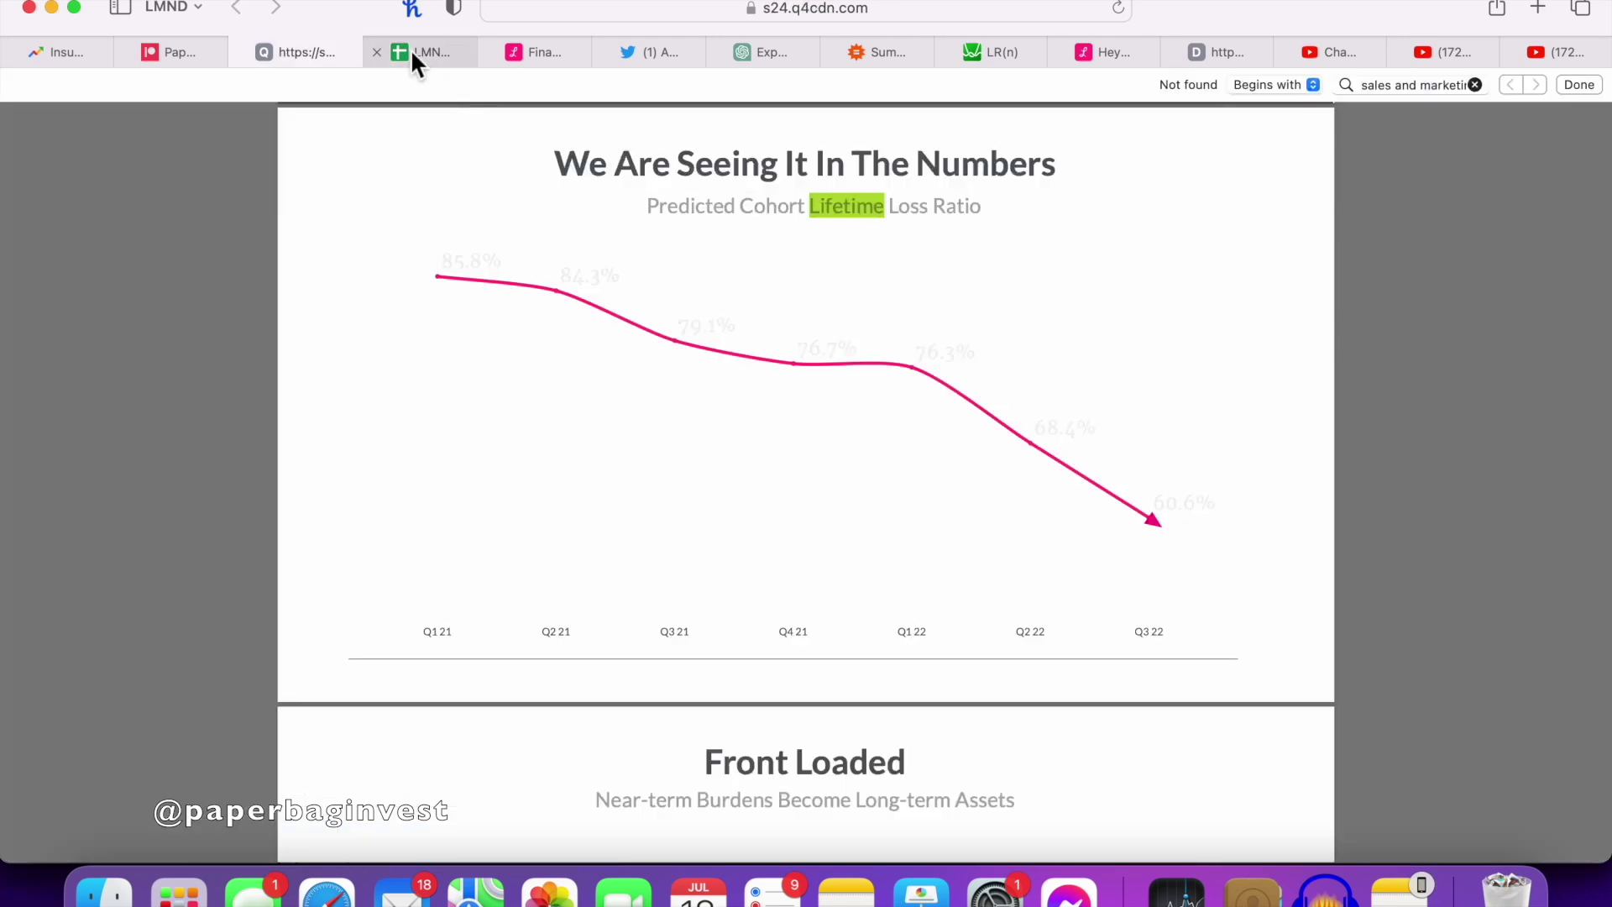
left_click(411, 48)
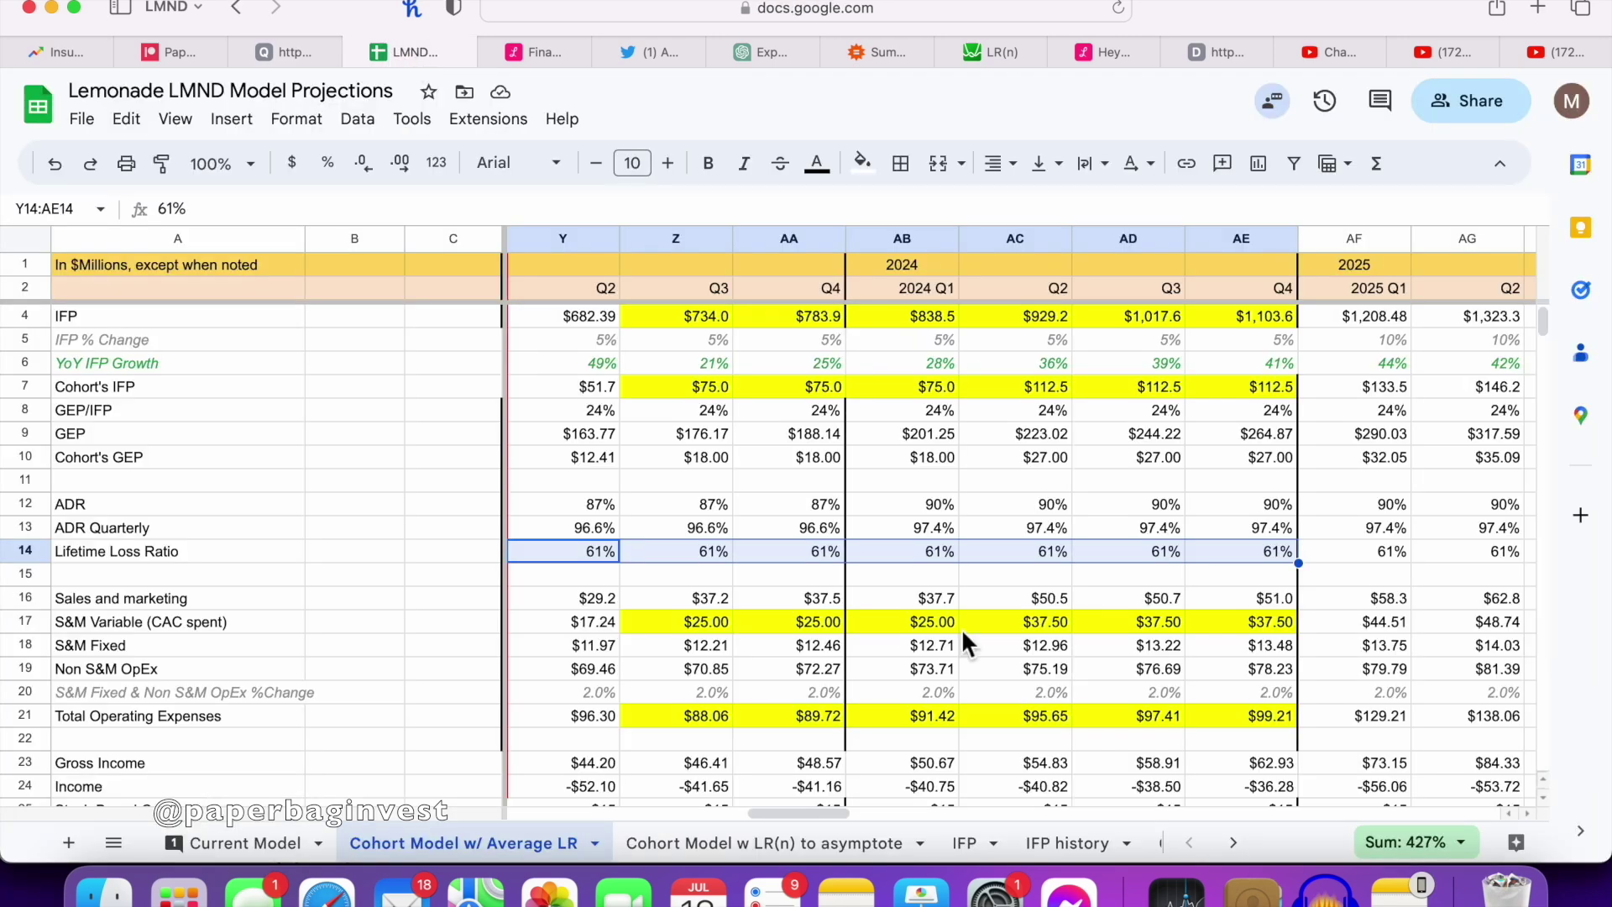
scroll(960, 628, "left", 3)
scroll(961, 628, "right", 3)
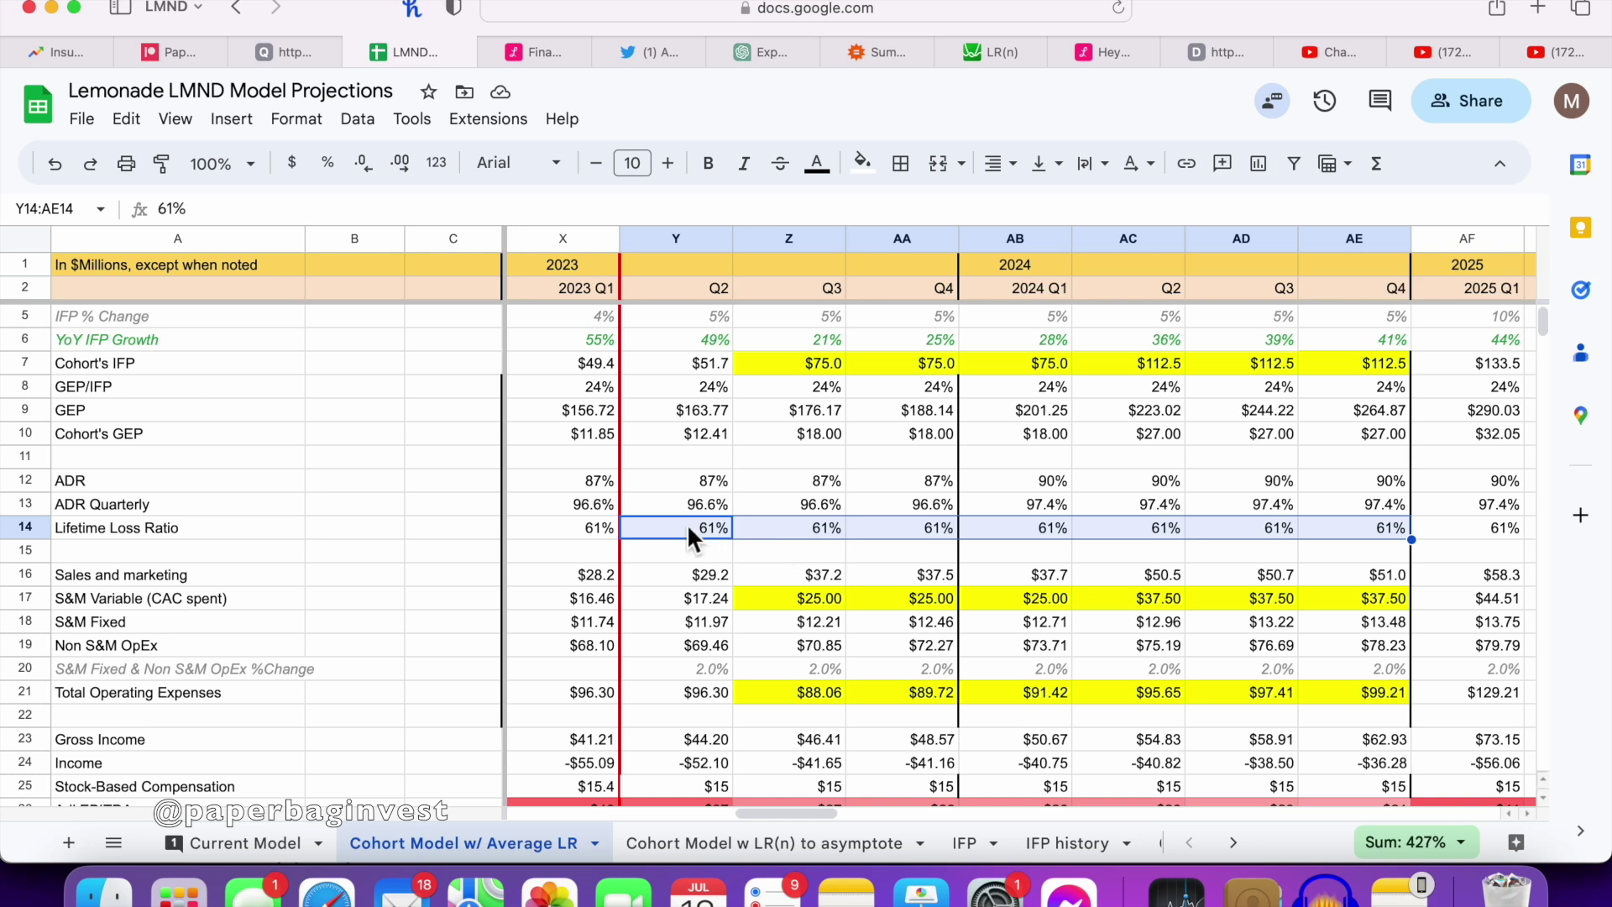
scroll(723, 529, "up", 1)
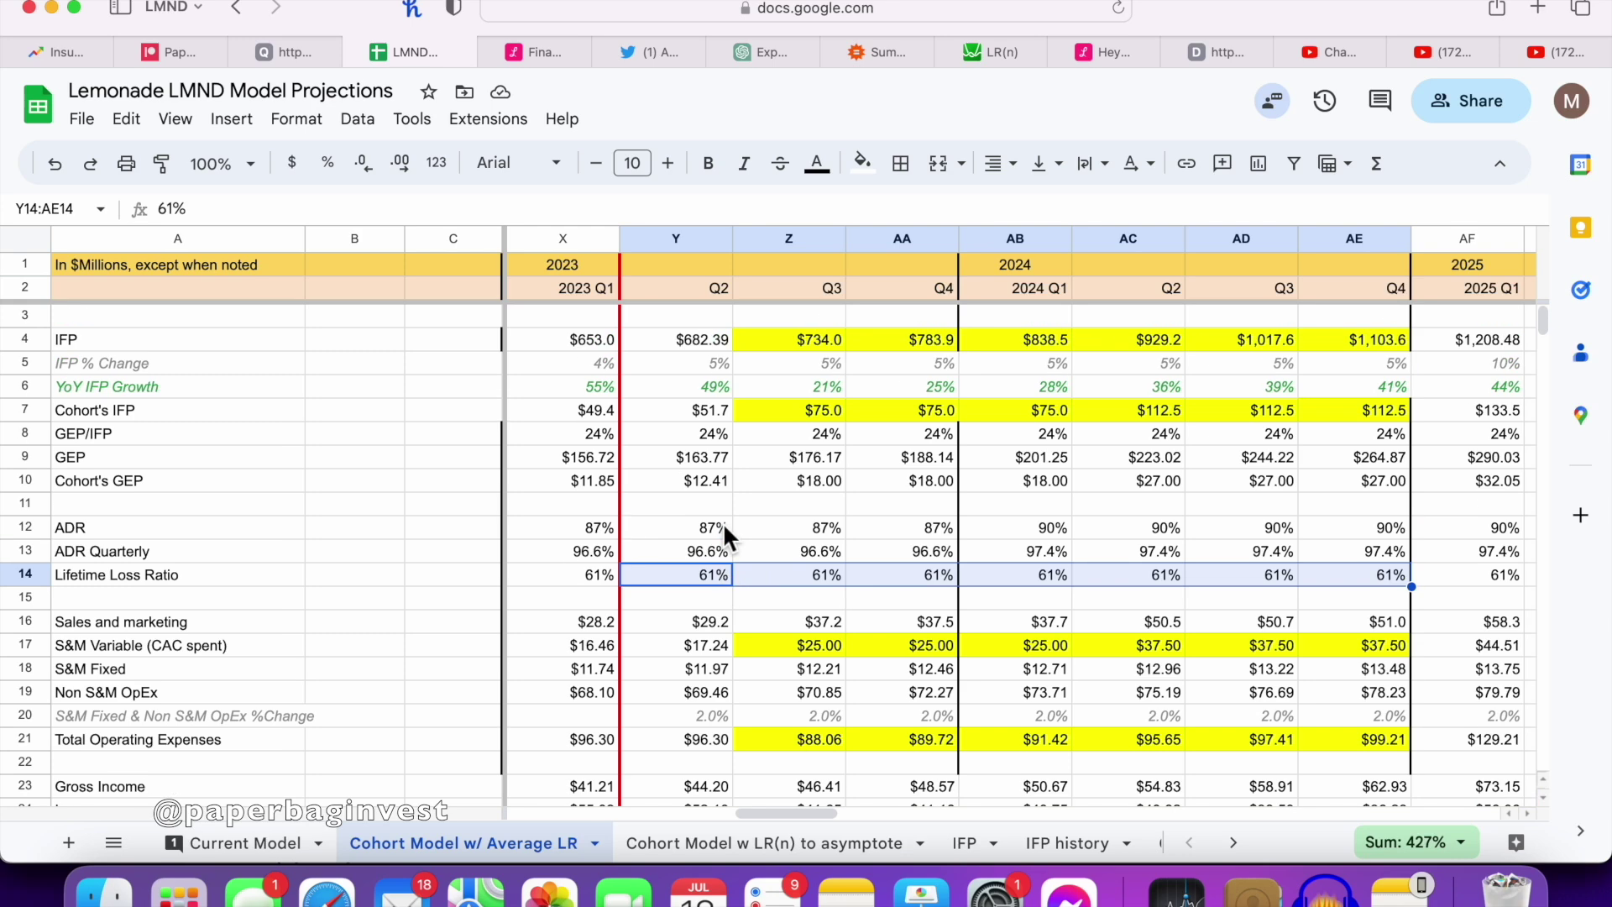
scroll(723, 522, "down", 2)
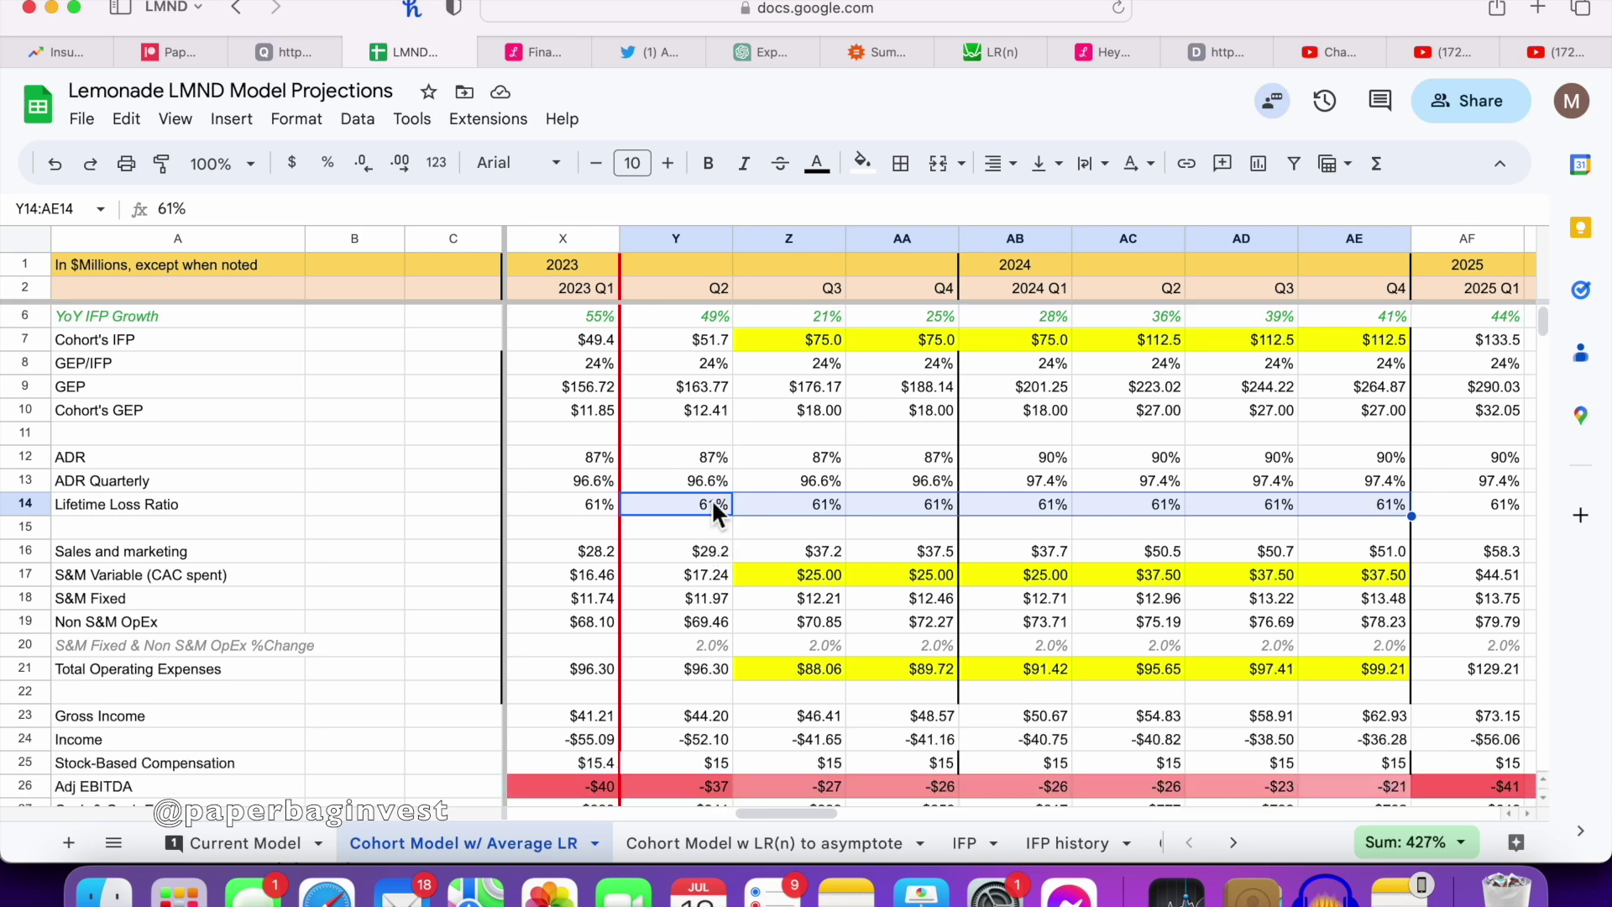
left_click(702, 502)
scroll(702, 502, "down", 13)
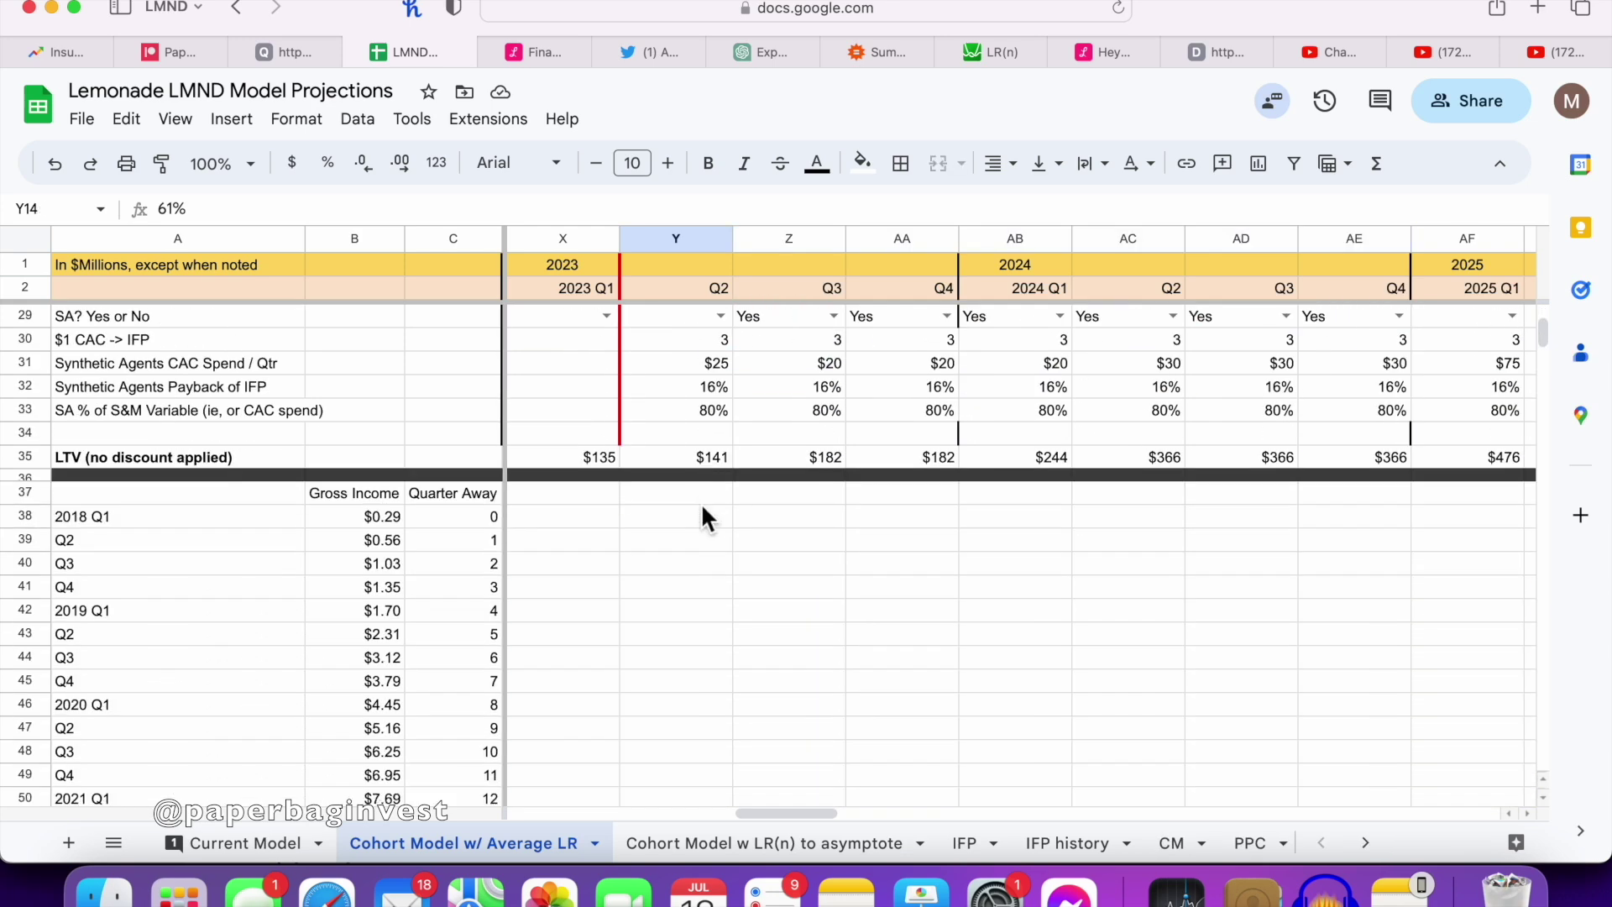
scroll(702, 502, "down", 3)
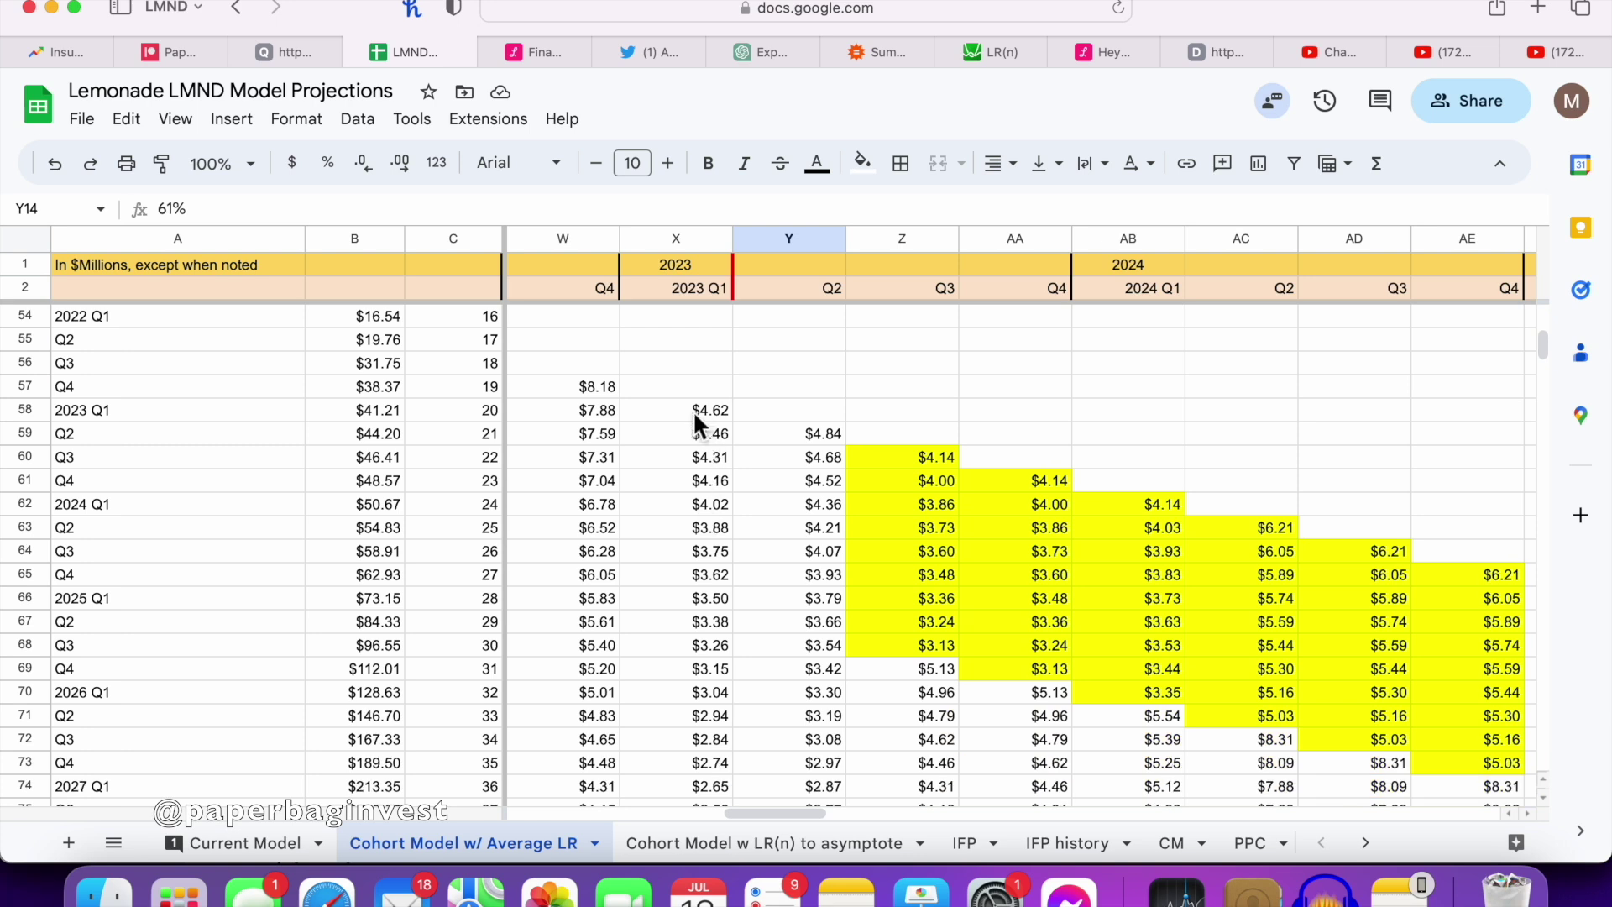
left_click_drag(690, 410, 684, 678)
scroll(684, 678, "down", 7)
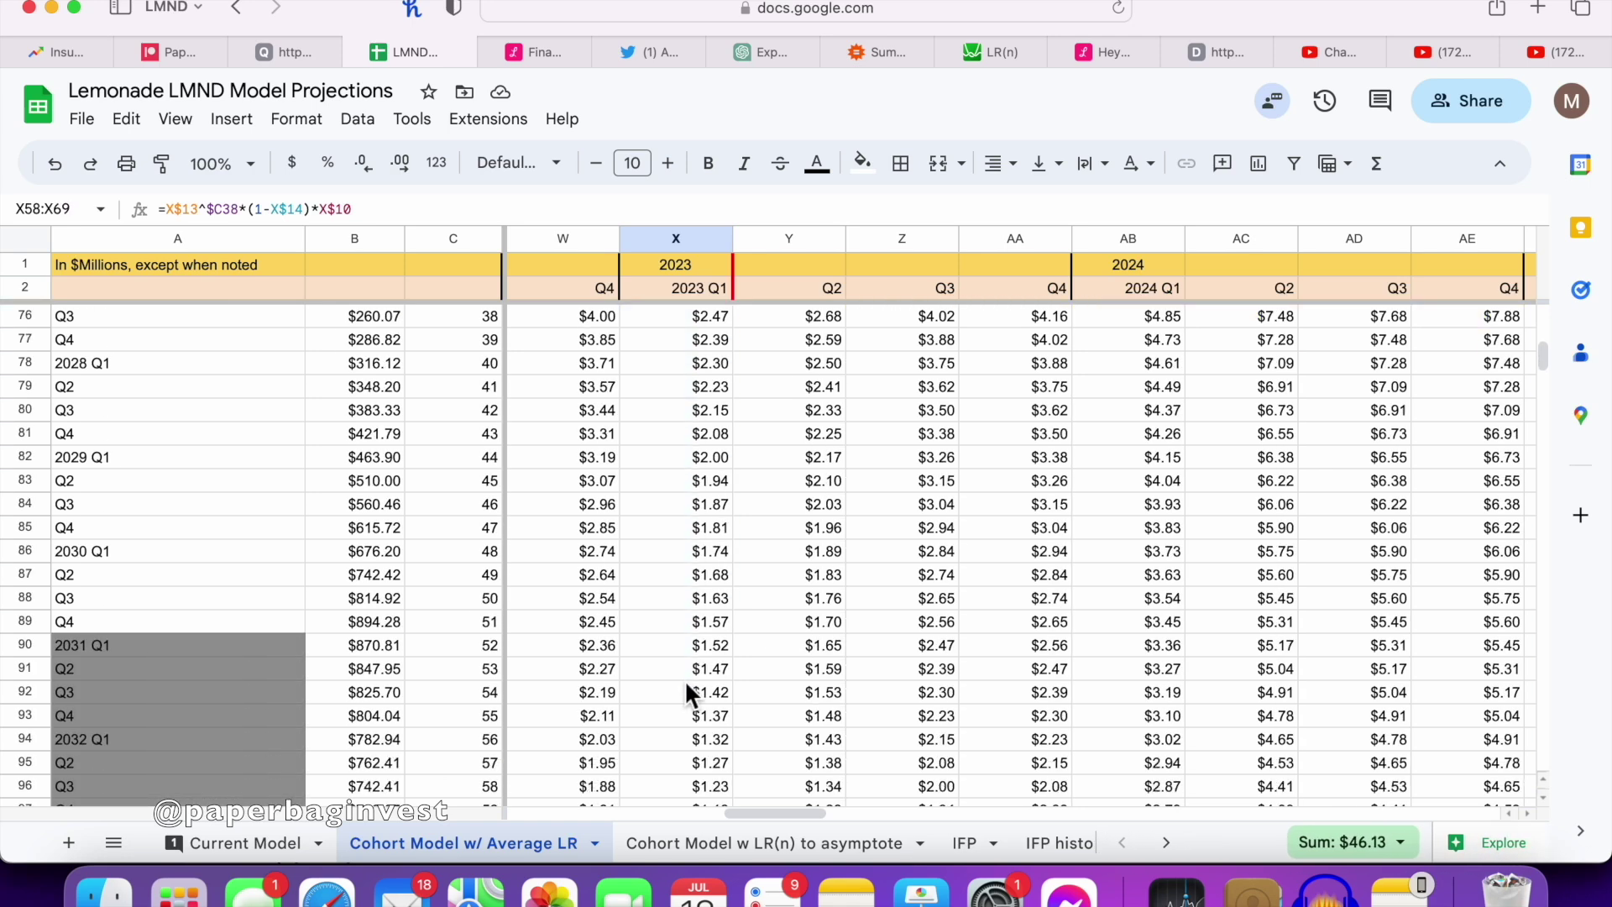
scroll(685, 685, "down", 12)
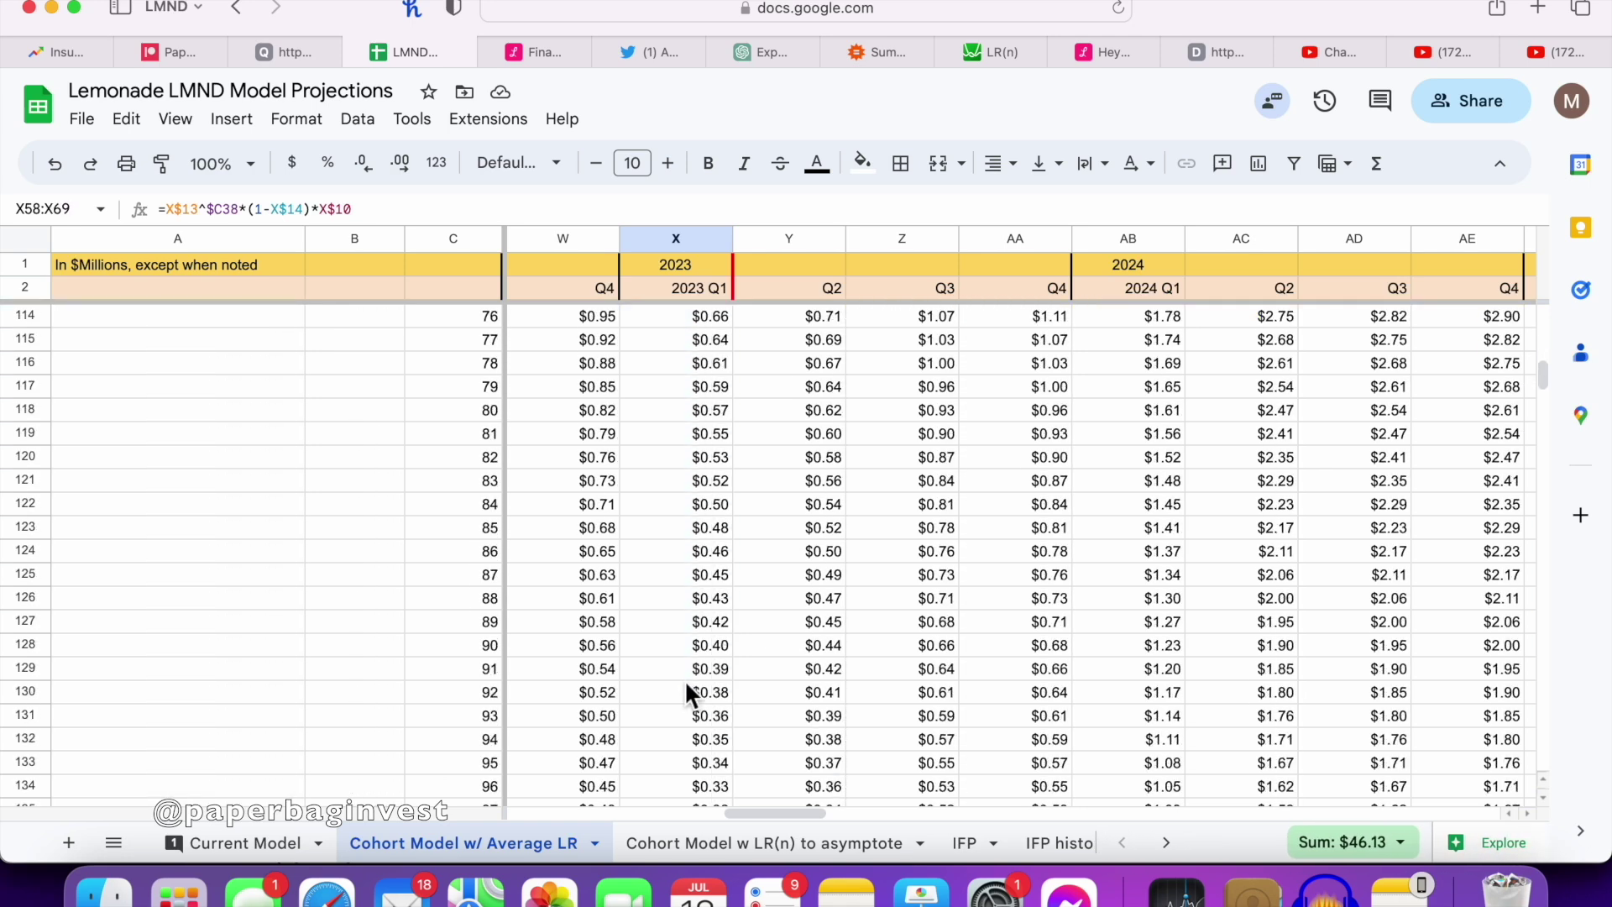
scroll(686, 684, "left", 1)
scroll(686, 684, "up", 20)
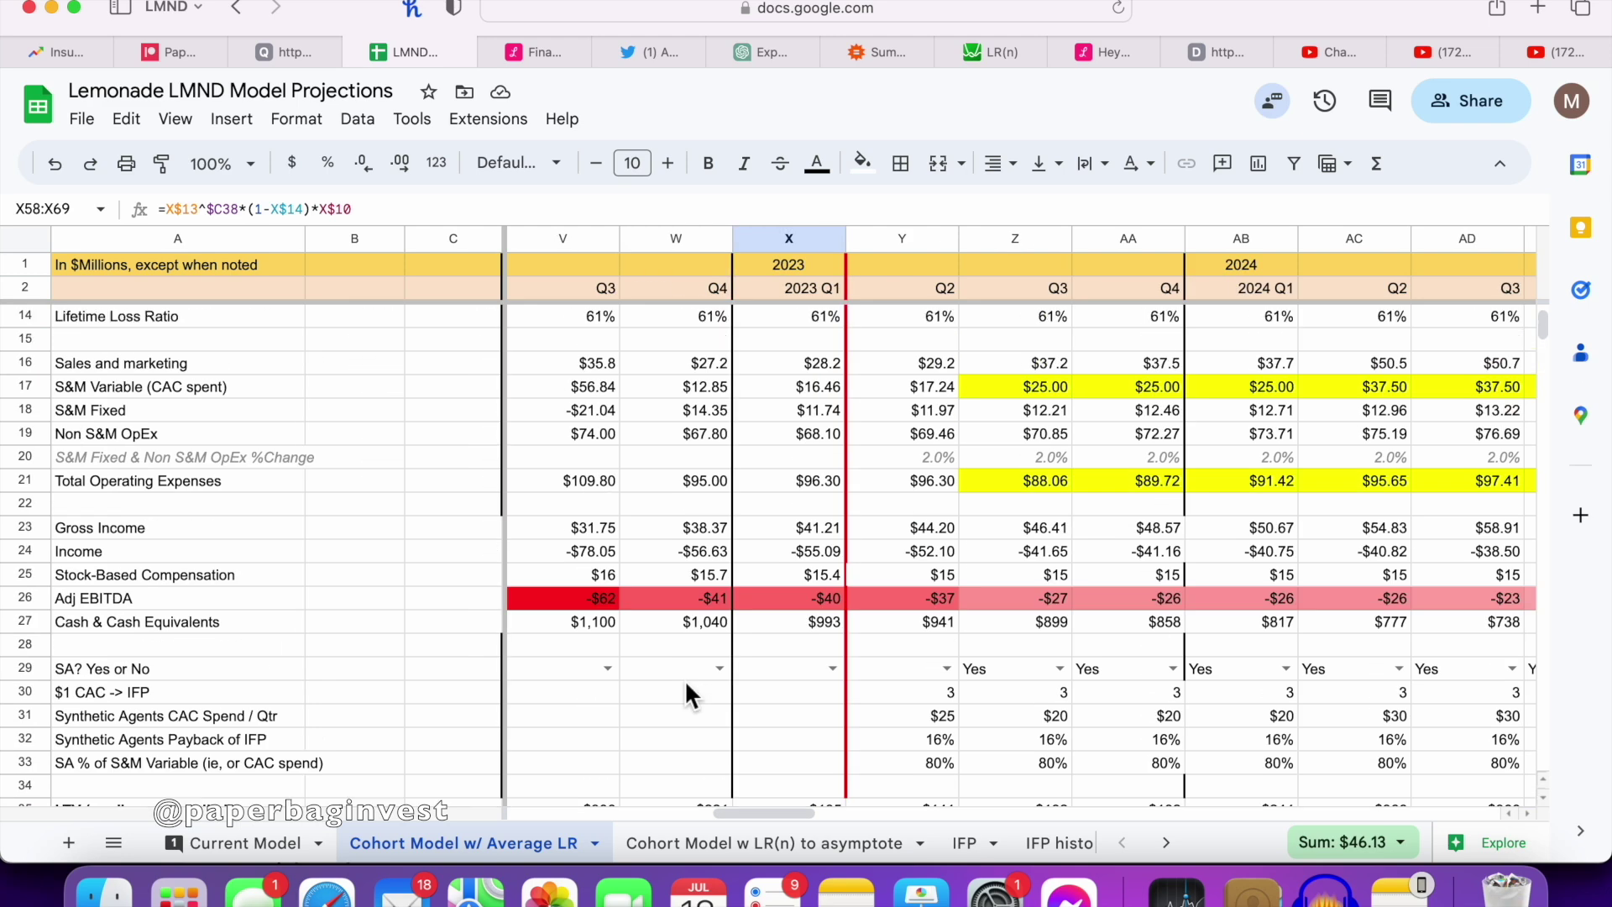
scroll(684, 678, "down", 13)
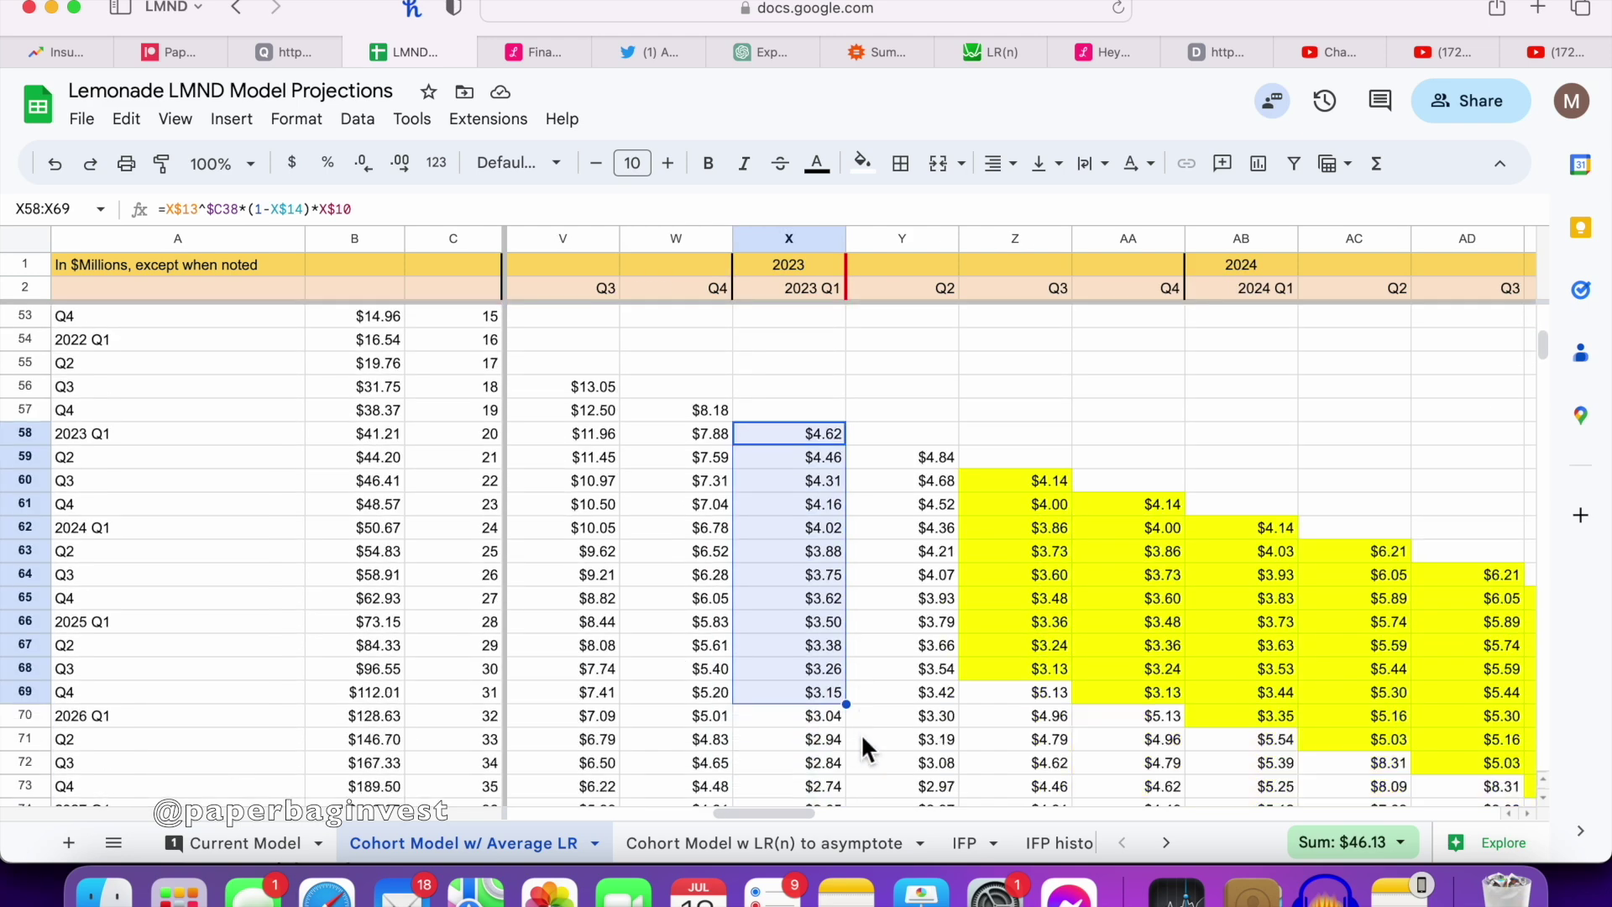
scroll(860, 733, "down", 3)
scroll(860, 733, "up", 5)
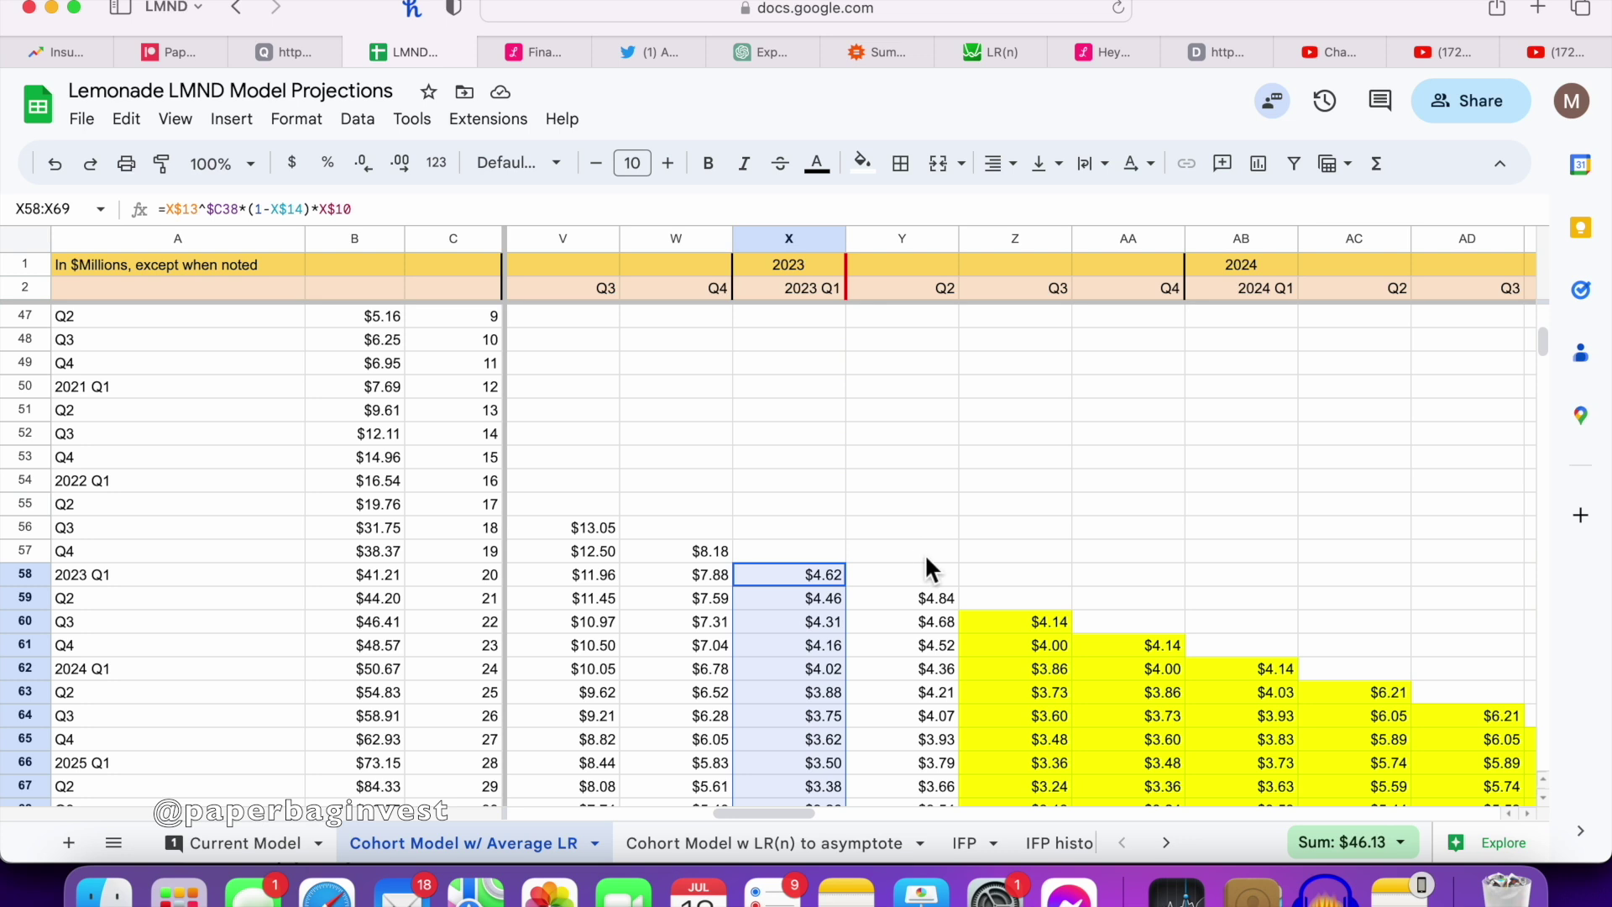
scroll(924, 564, "down", 1)
left_click(888, 550)
left_click(800, 551)
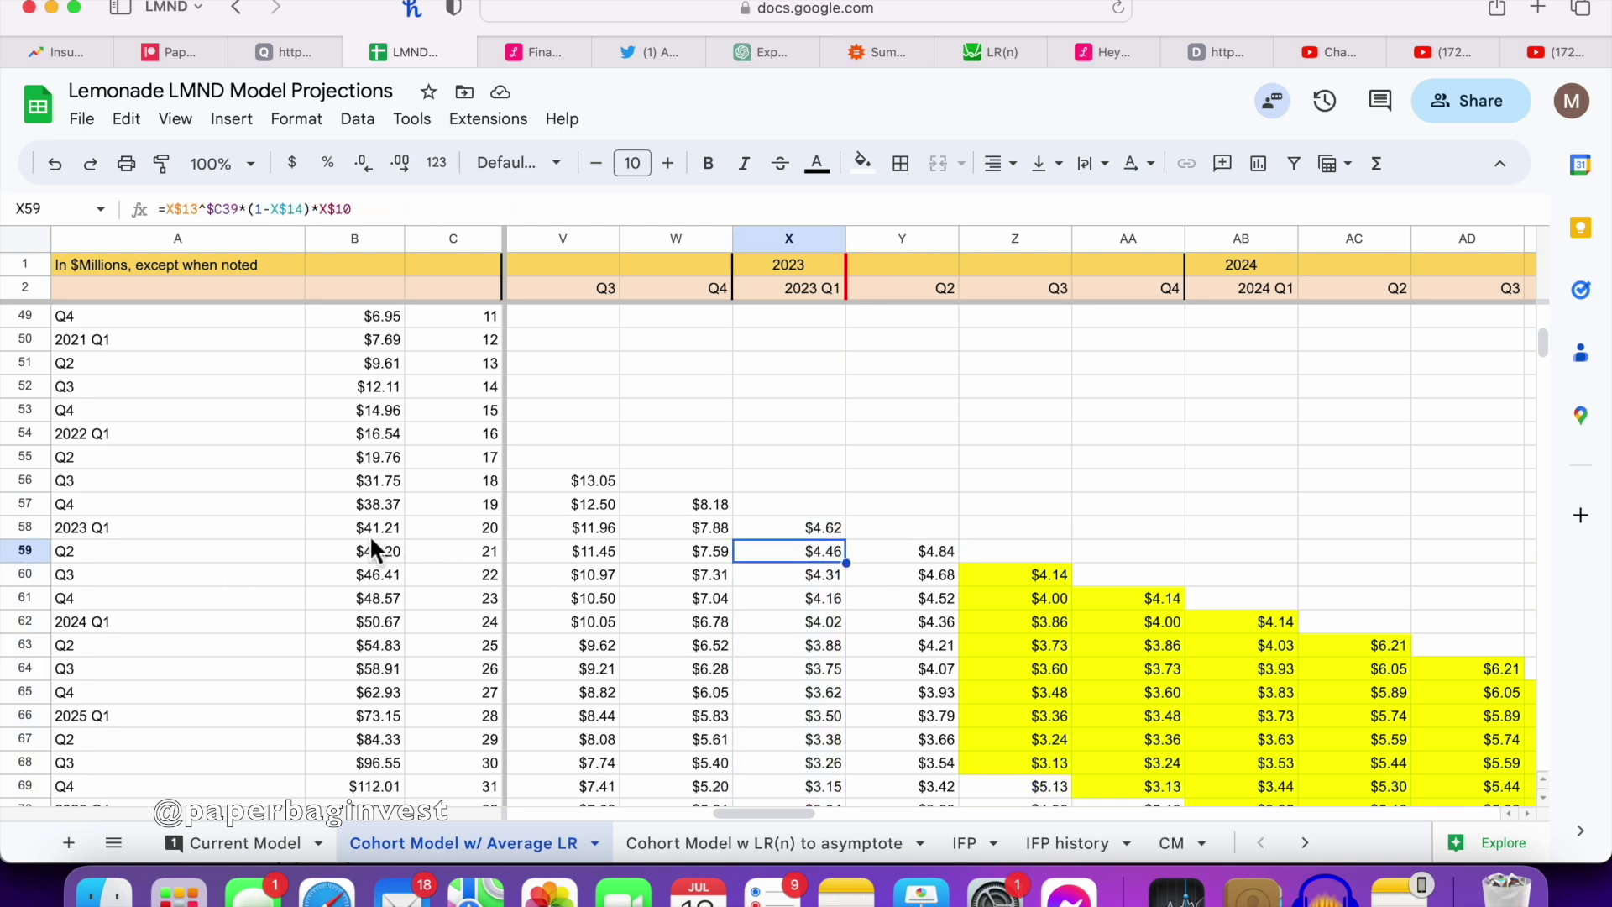
left_click(43, 550)
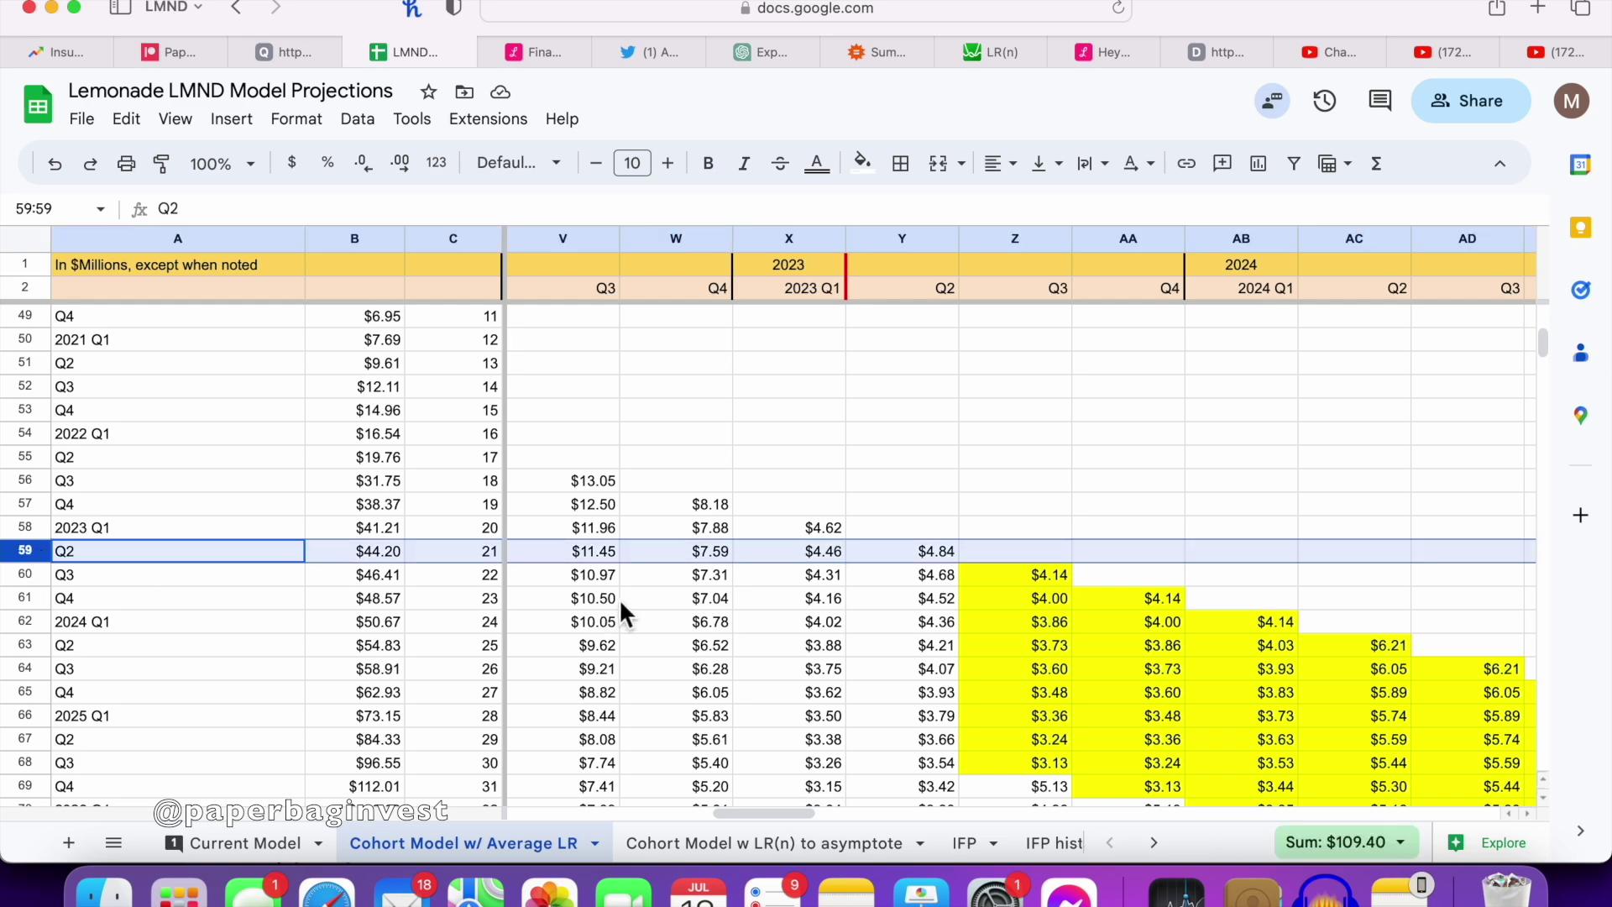
scroll(618, 597, "left", 6)
scroll(618, 598, "left", 10)
scroll(618, 598, "up", 1)
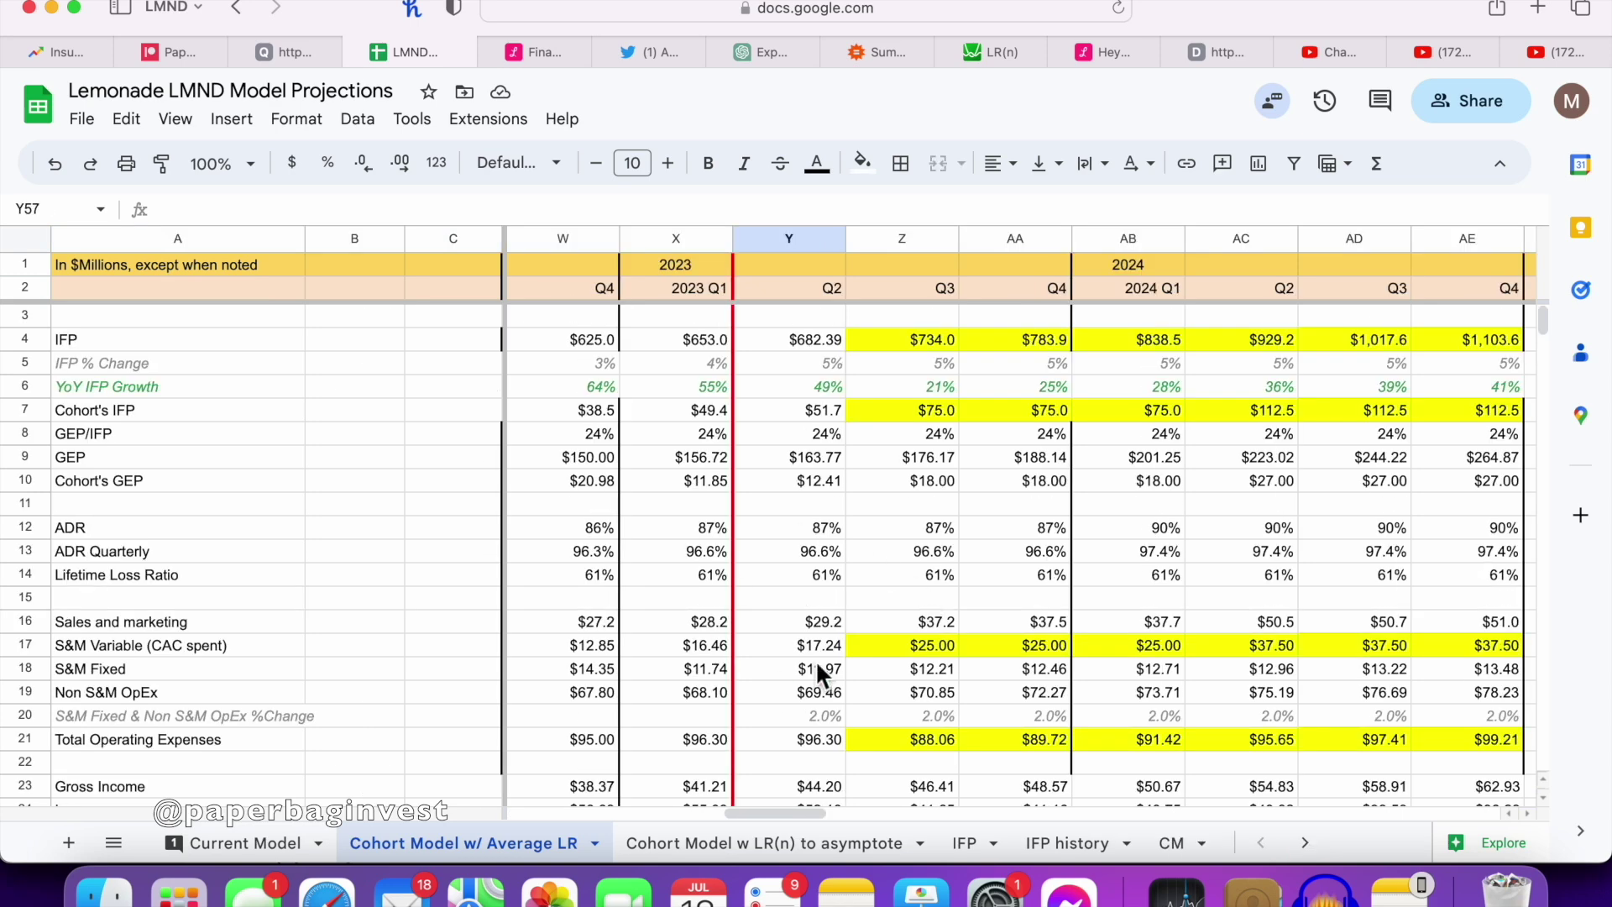
left_click(814, 578)
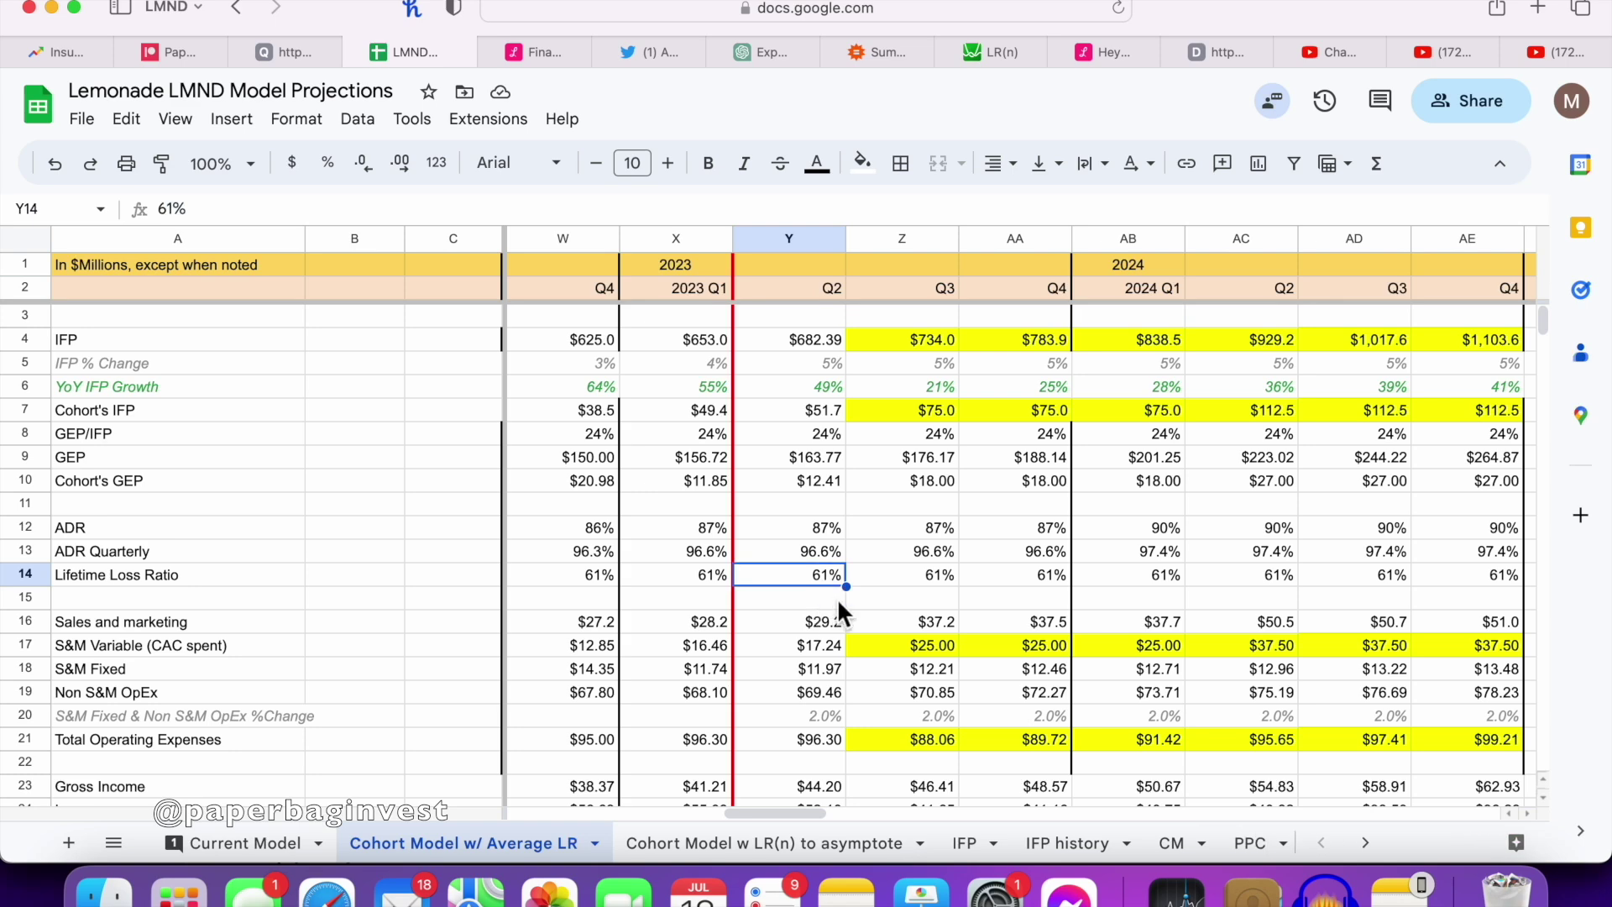
scroll(837, 601, "down", 15)
scroll(838, 598, "down", 3)
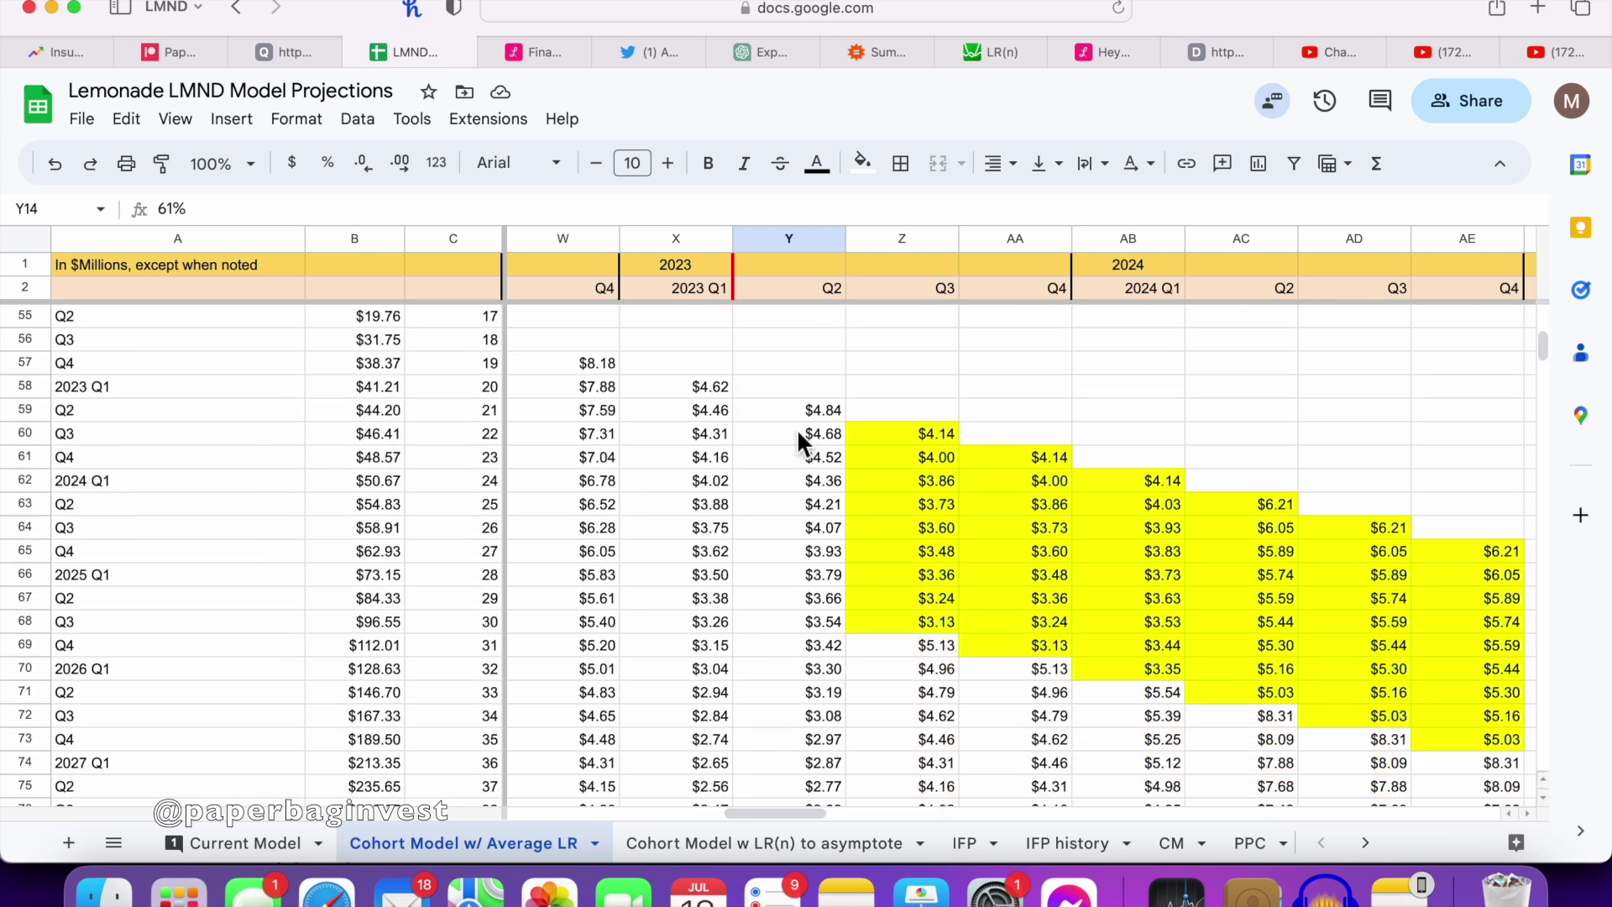
left_click(796, 403)
left_click(789, 667, "shift")
scroll(789, 504, "down", 3)
left_click(788, 613, "shift")
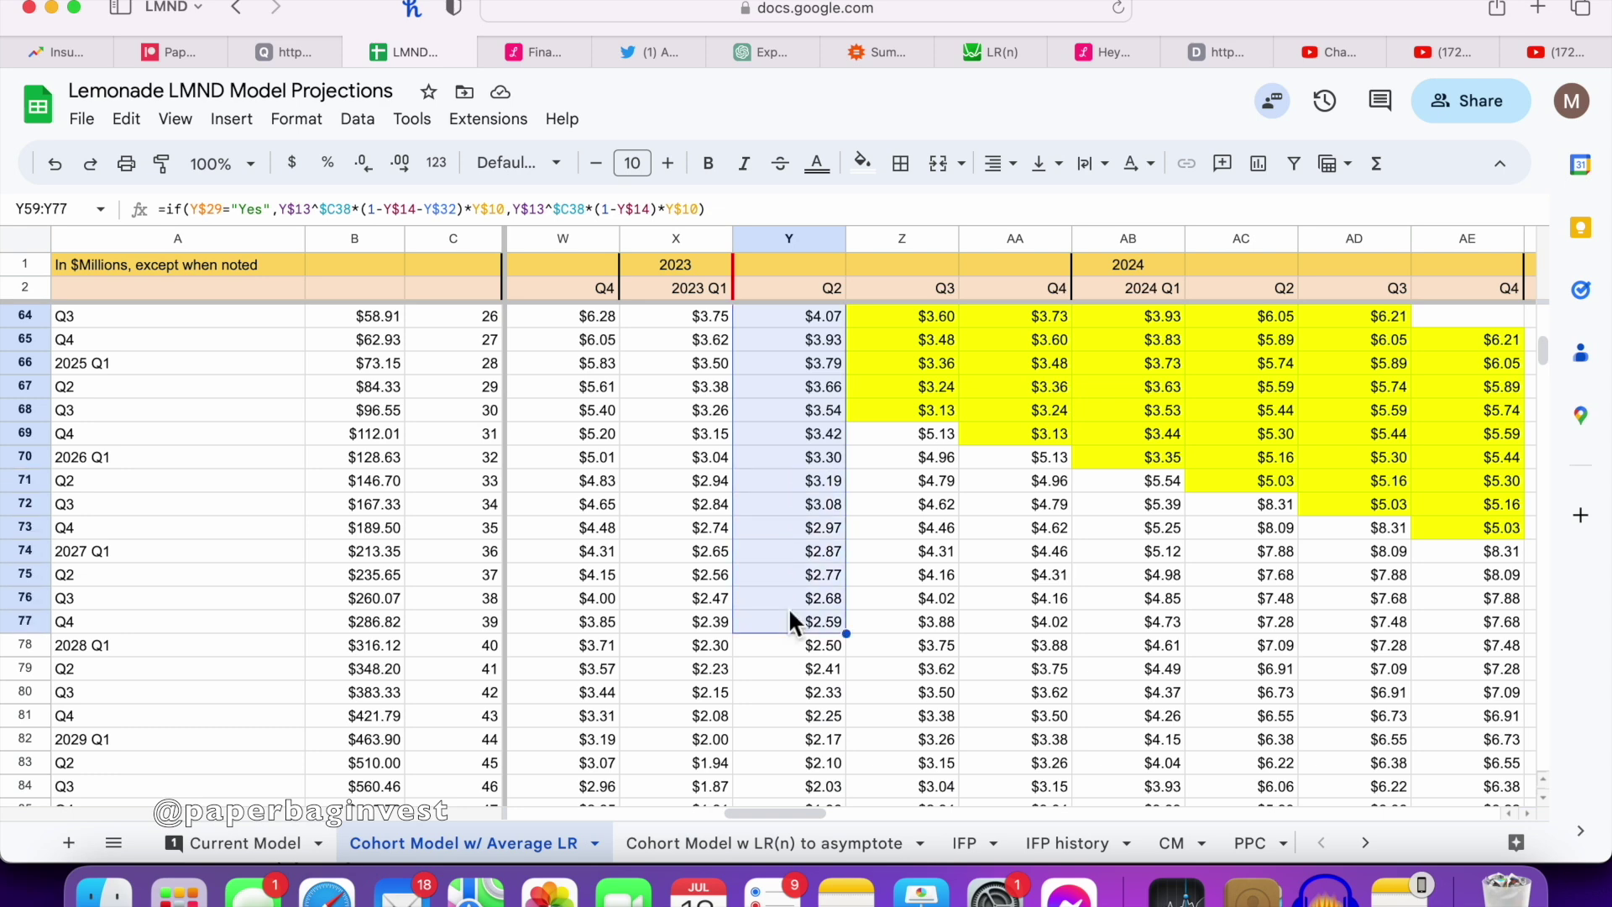
scroll(789, 607, "up", 3)
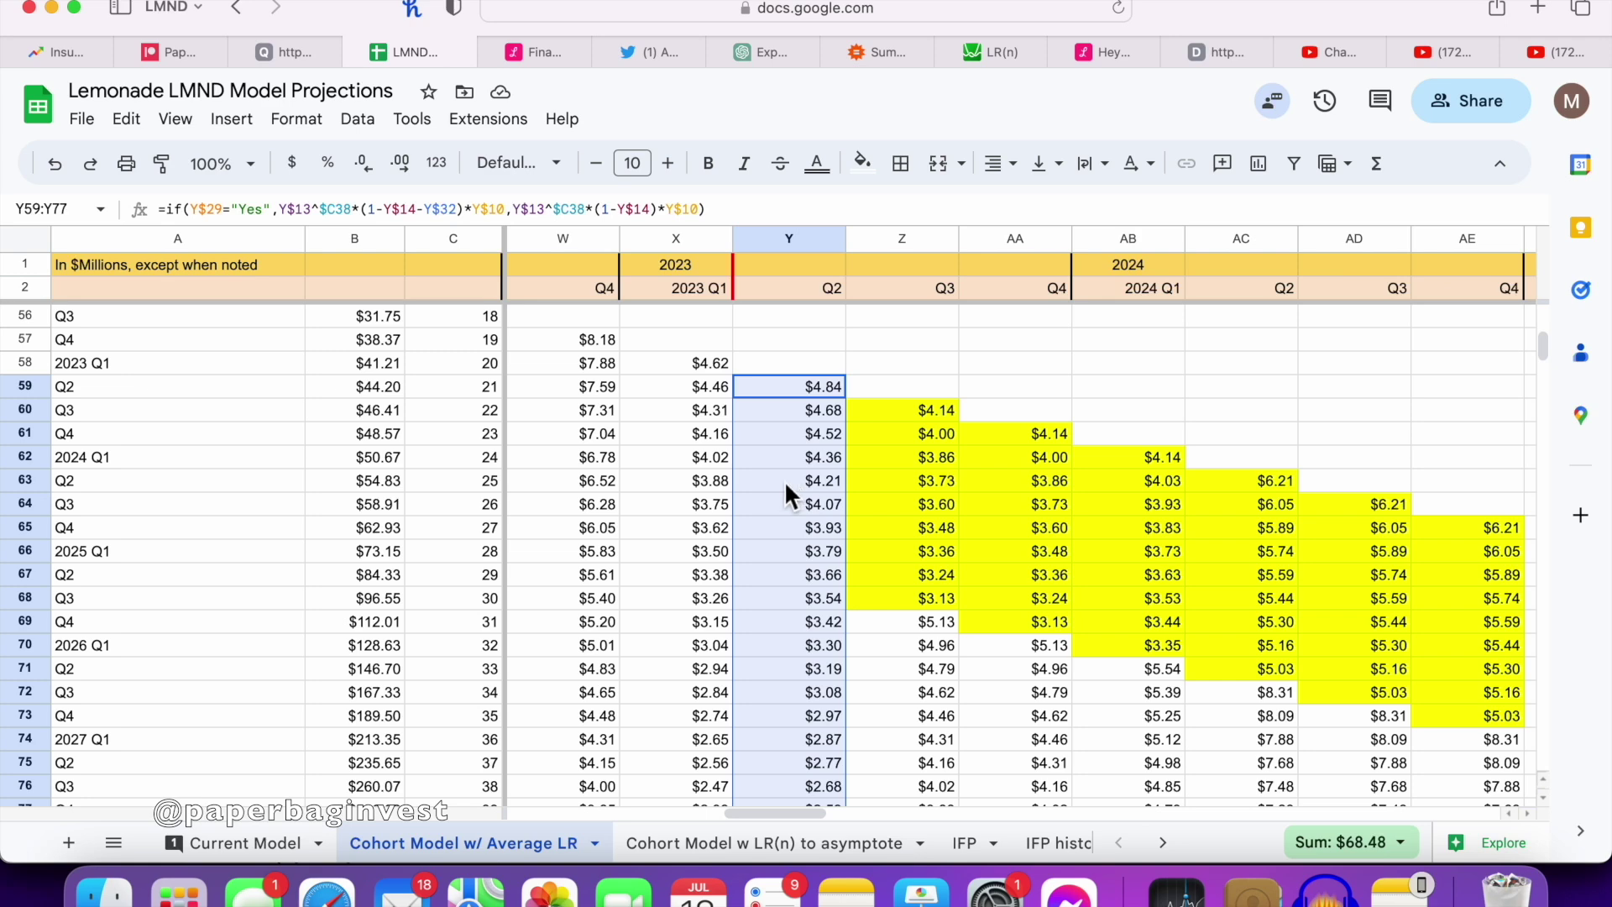
scroll(787, 496, "up", 1)
left_click(24, 410)
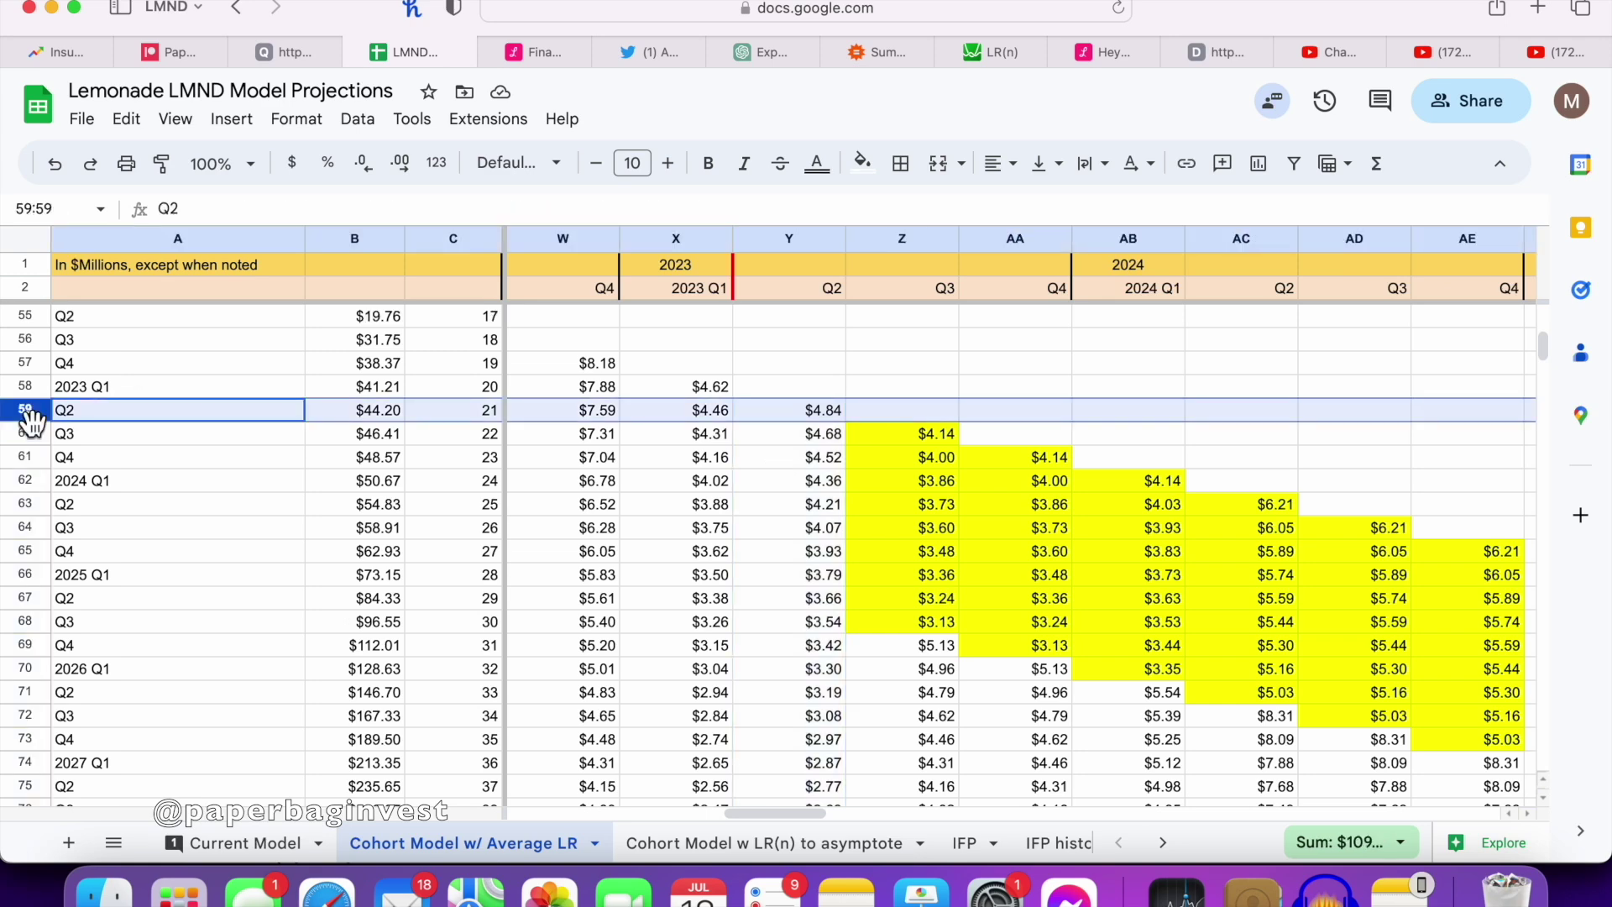
scroll(683, 386, "left", 1)
scroll(683, 386, "up", 1)
scroll(683, 386, "left", 11)
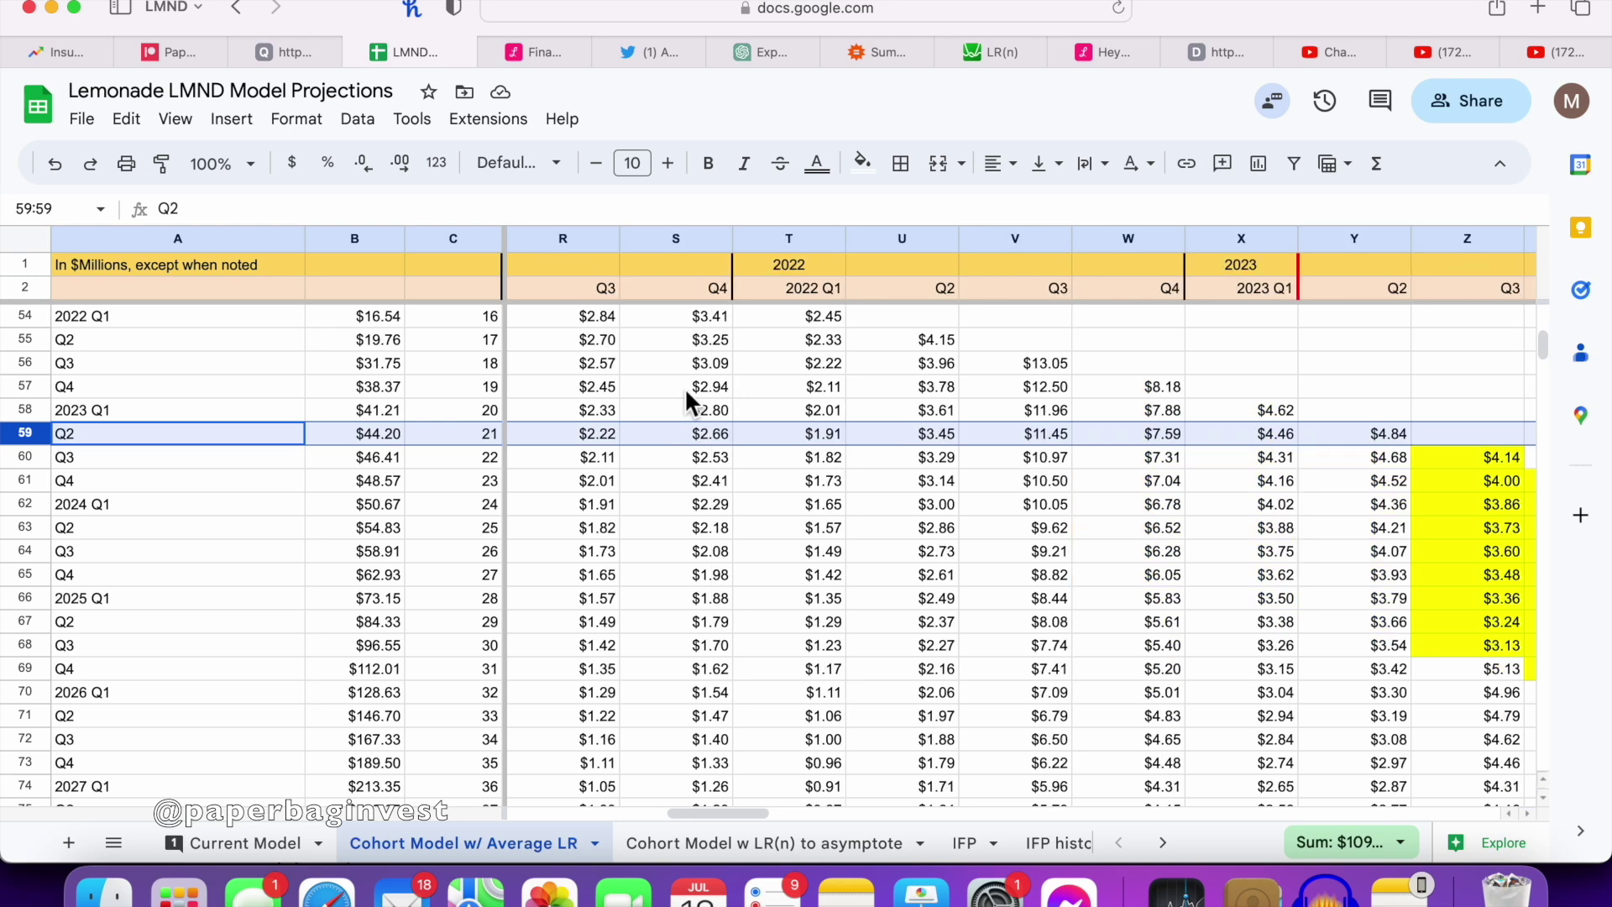
scroll(684, 386, "up", 1)
scroll(684, 386, "right", 11)
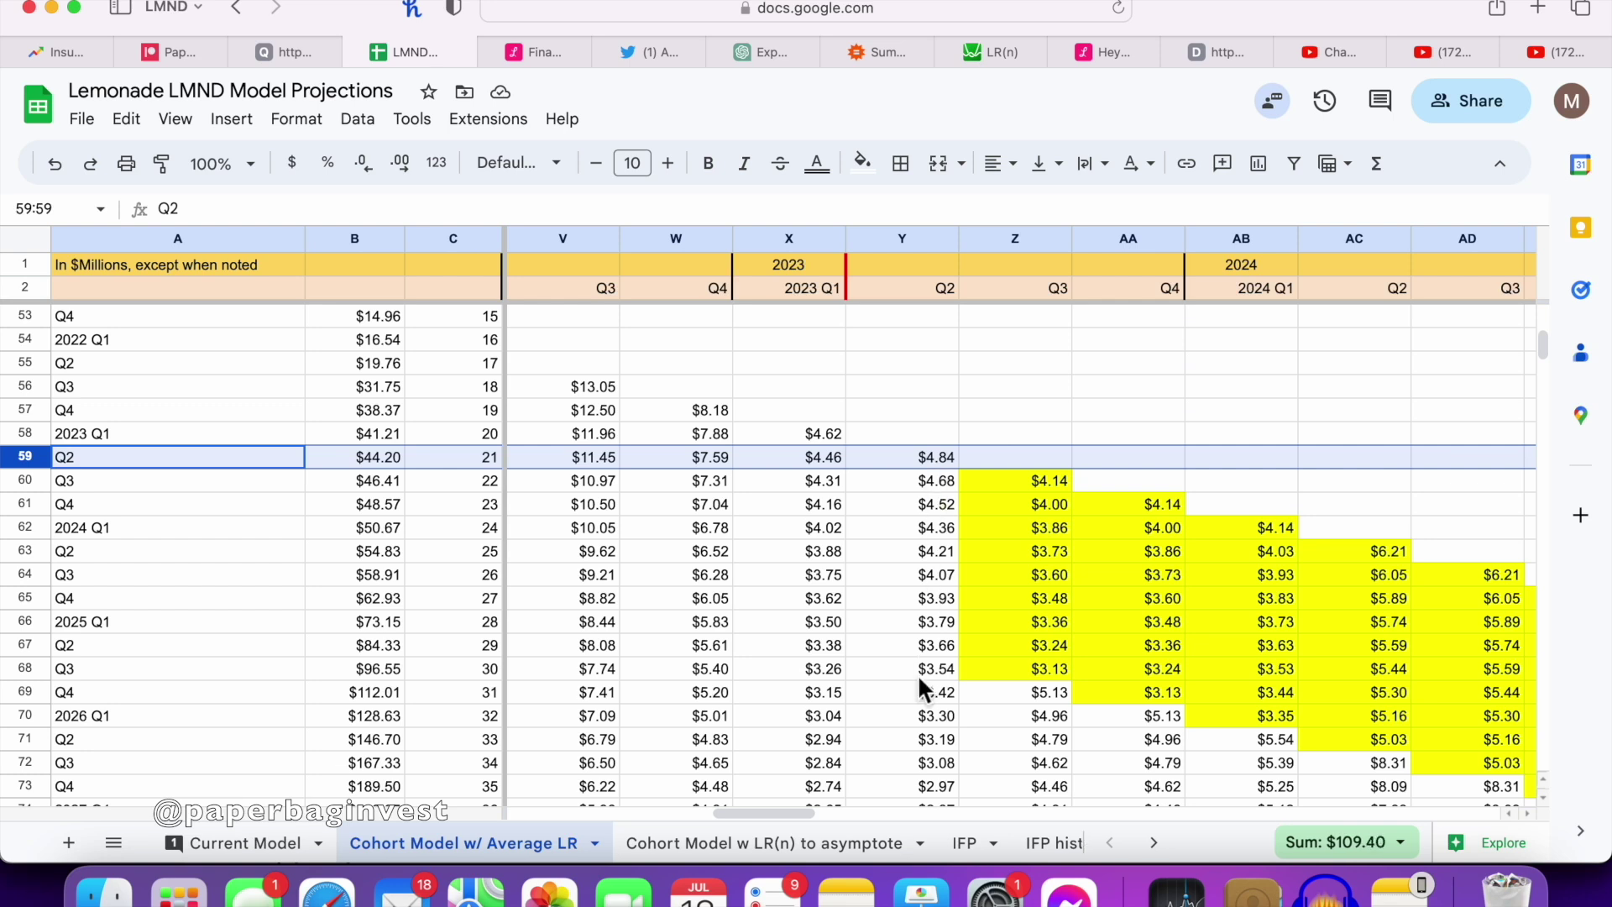
left_click(894, 479)
left_click(897, 507)
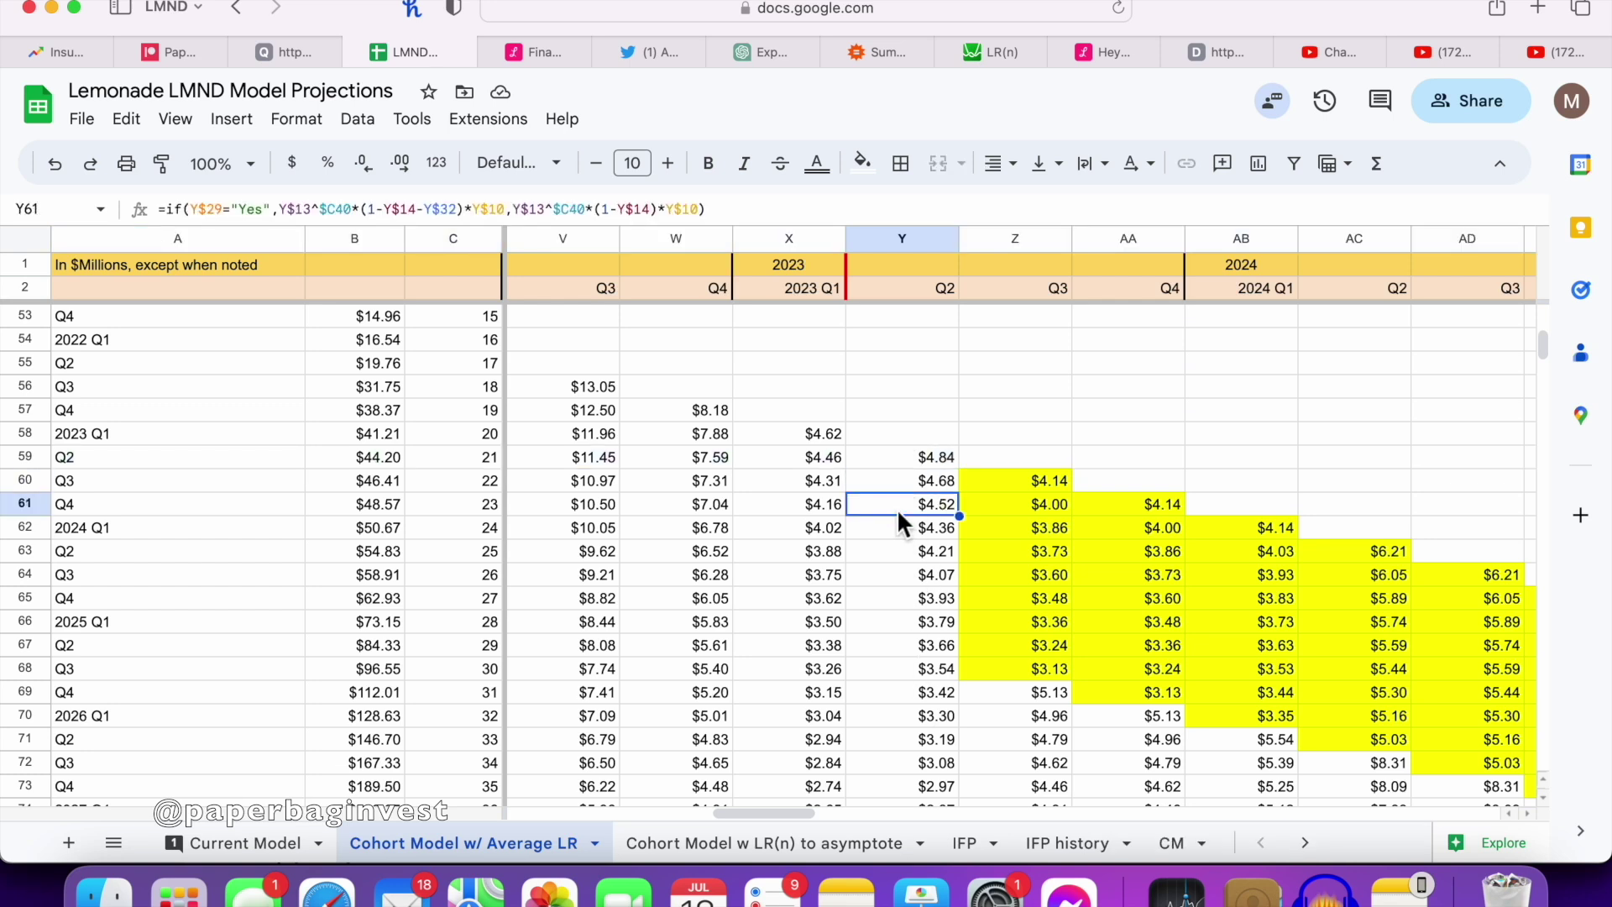
left_click(894, 536)
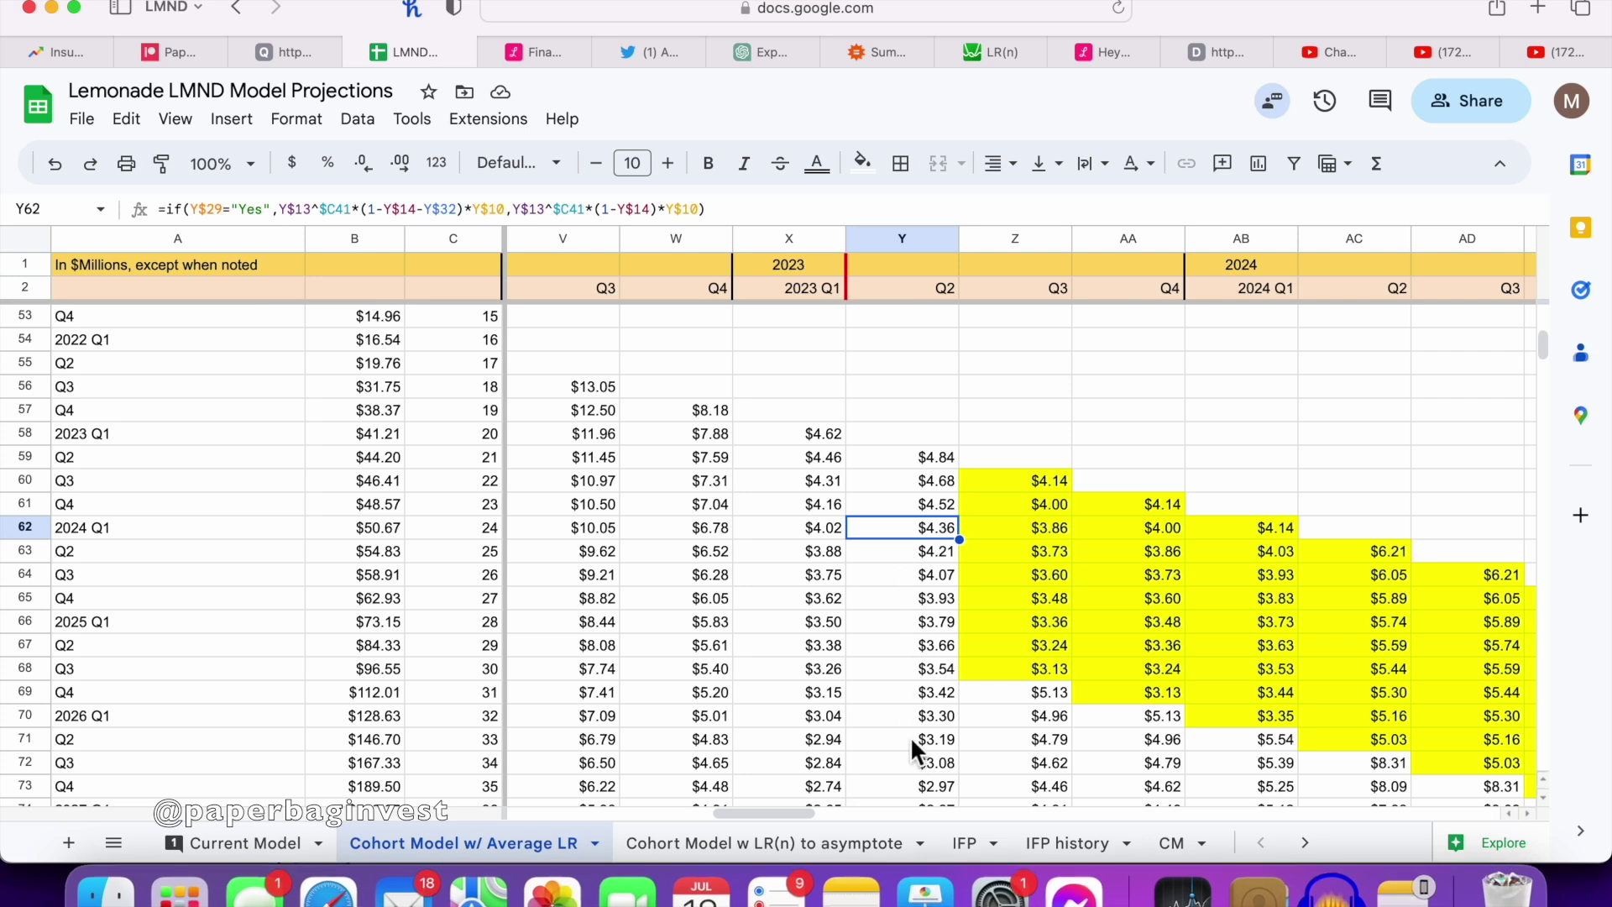
scroll(913, 524, "down", 2)
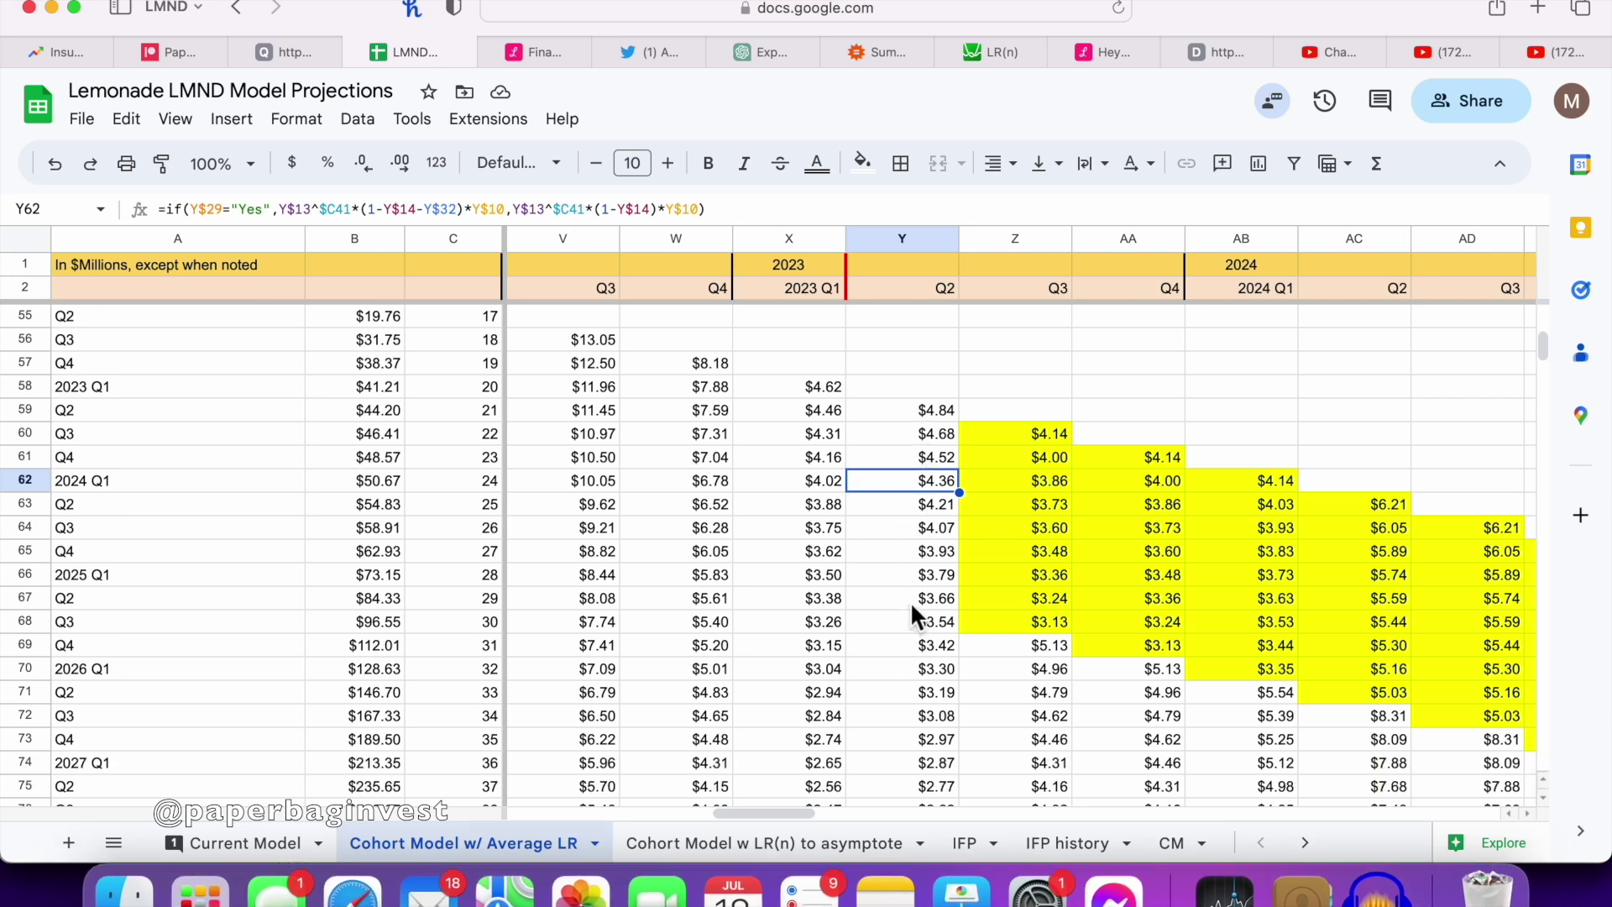
scroll(911, 616, "up", 2)
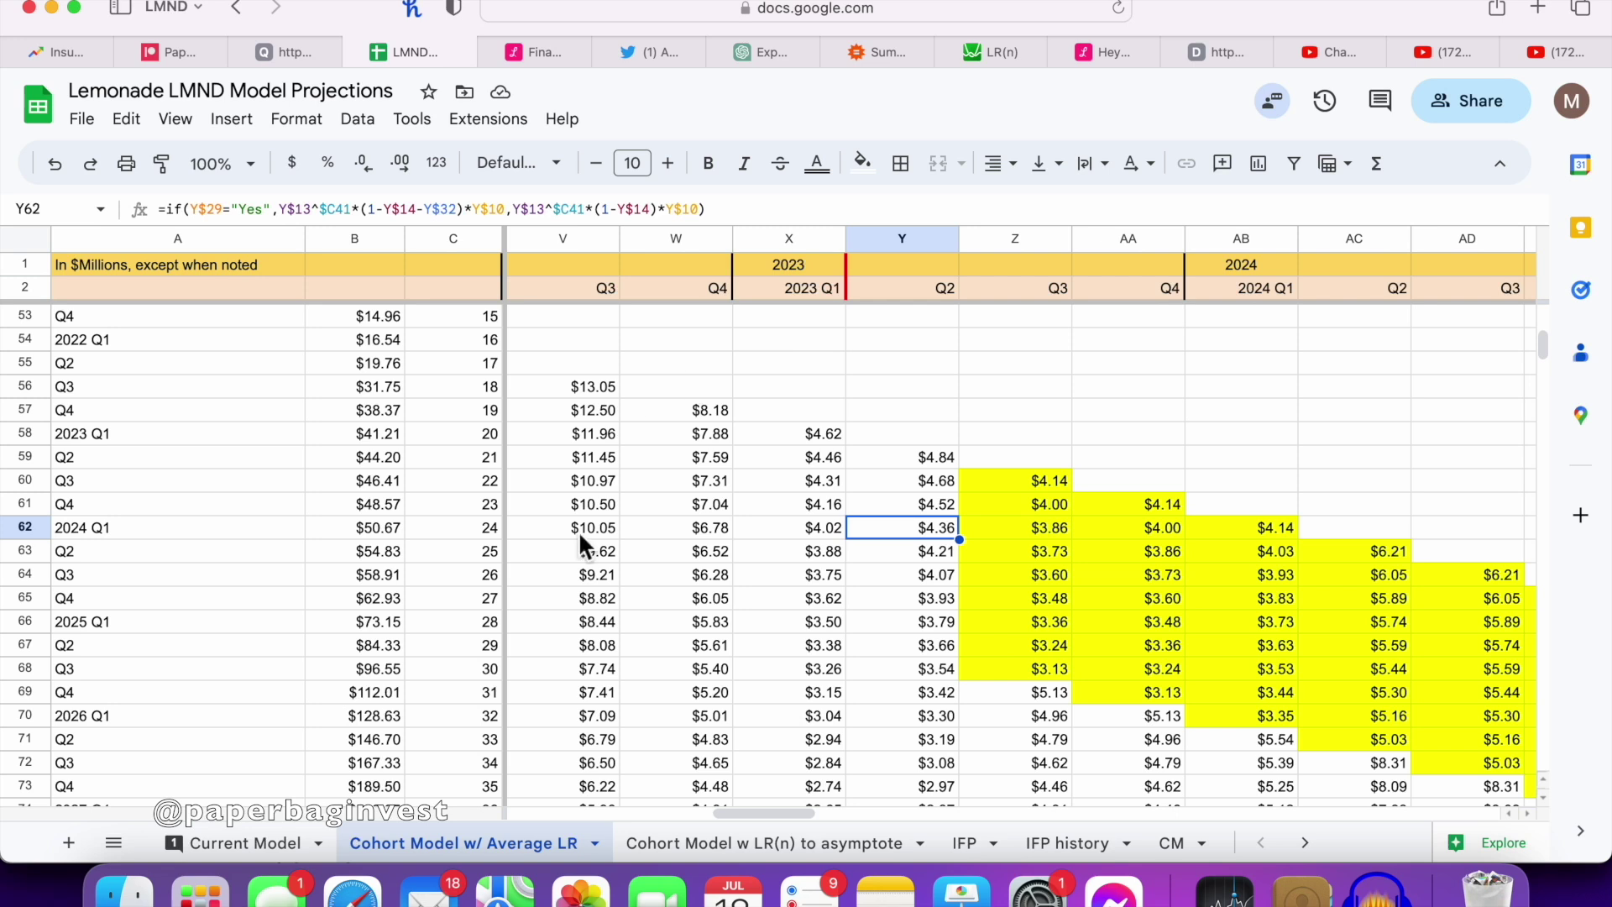
left_click(924, 464)
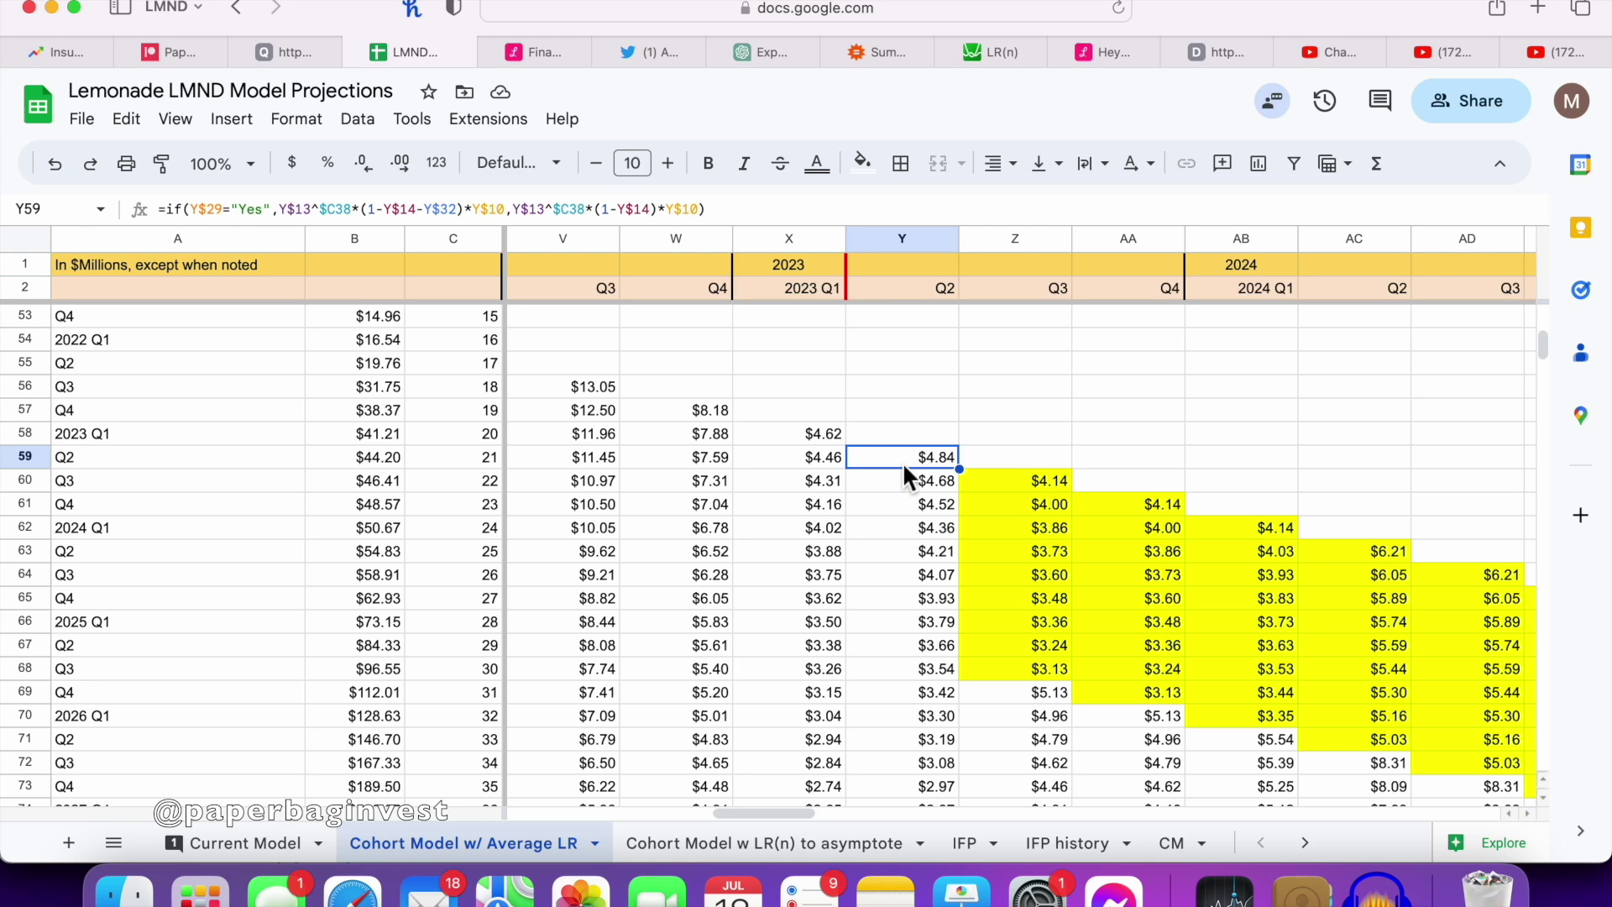
left_click(918, 777)
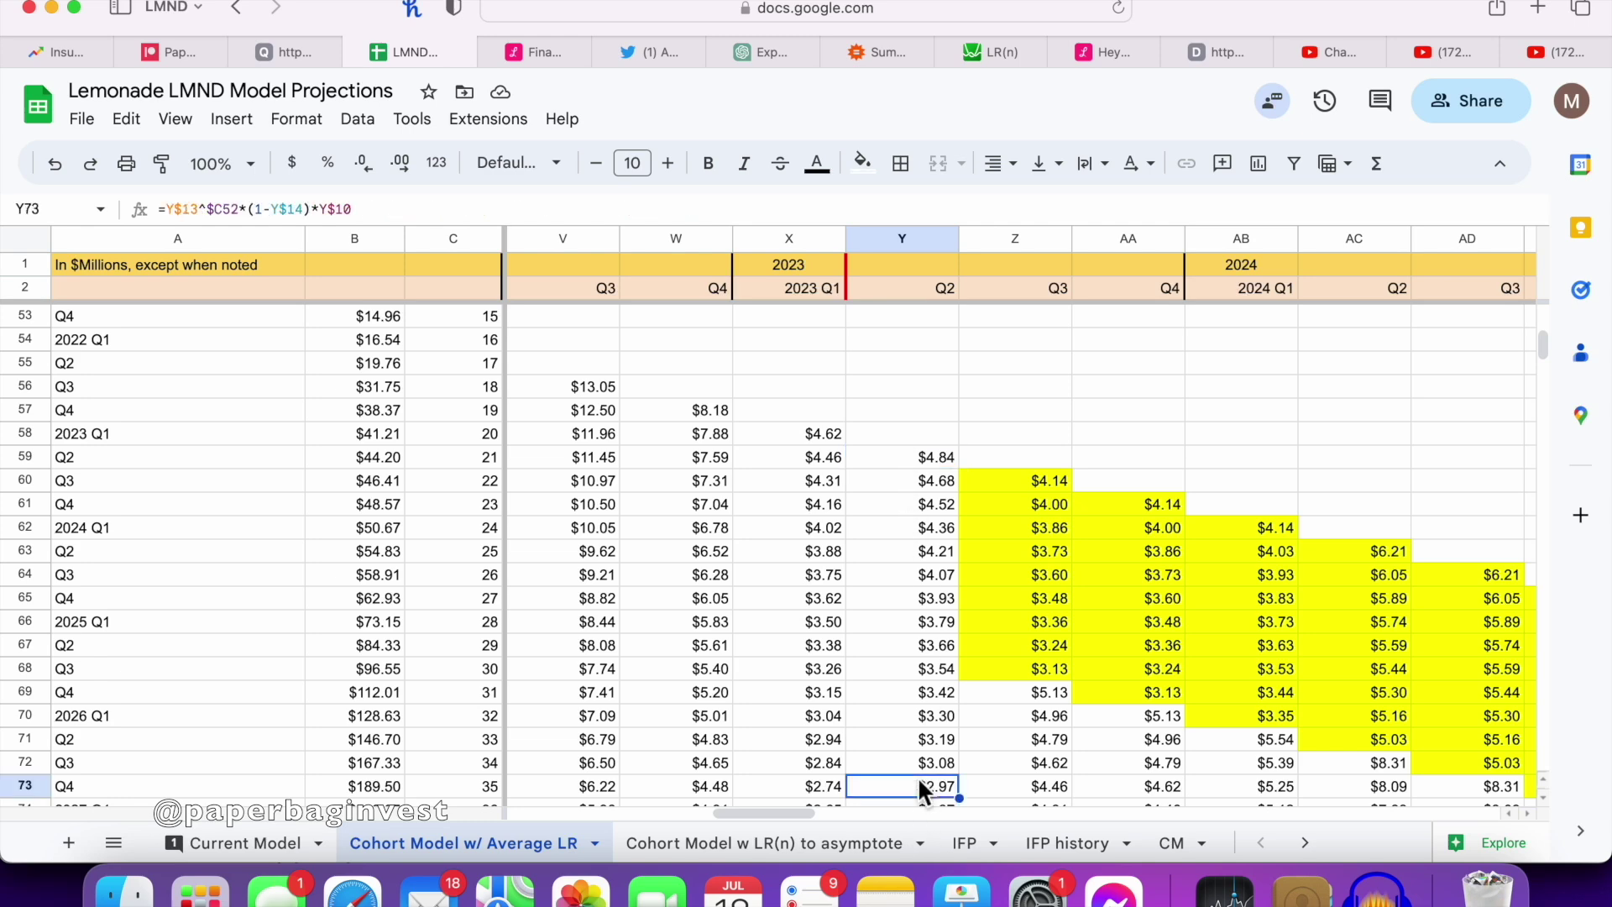
scroll(917, 776, "down", 1)
scroll(917, 776, "right", 1)
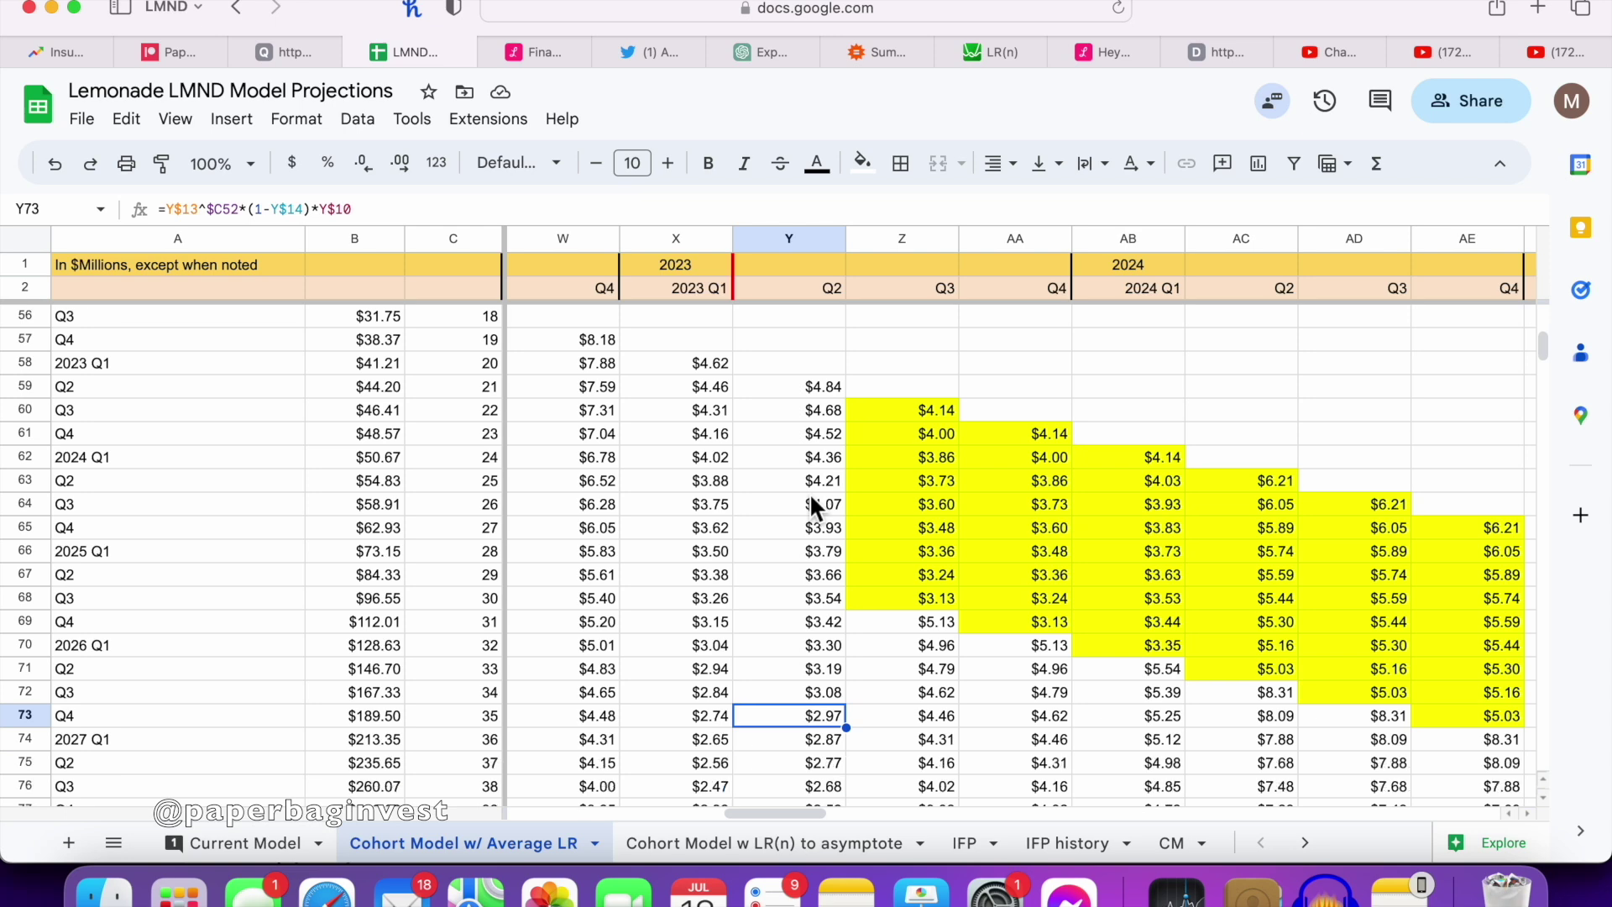
key("super+Up")
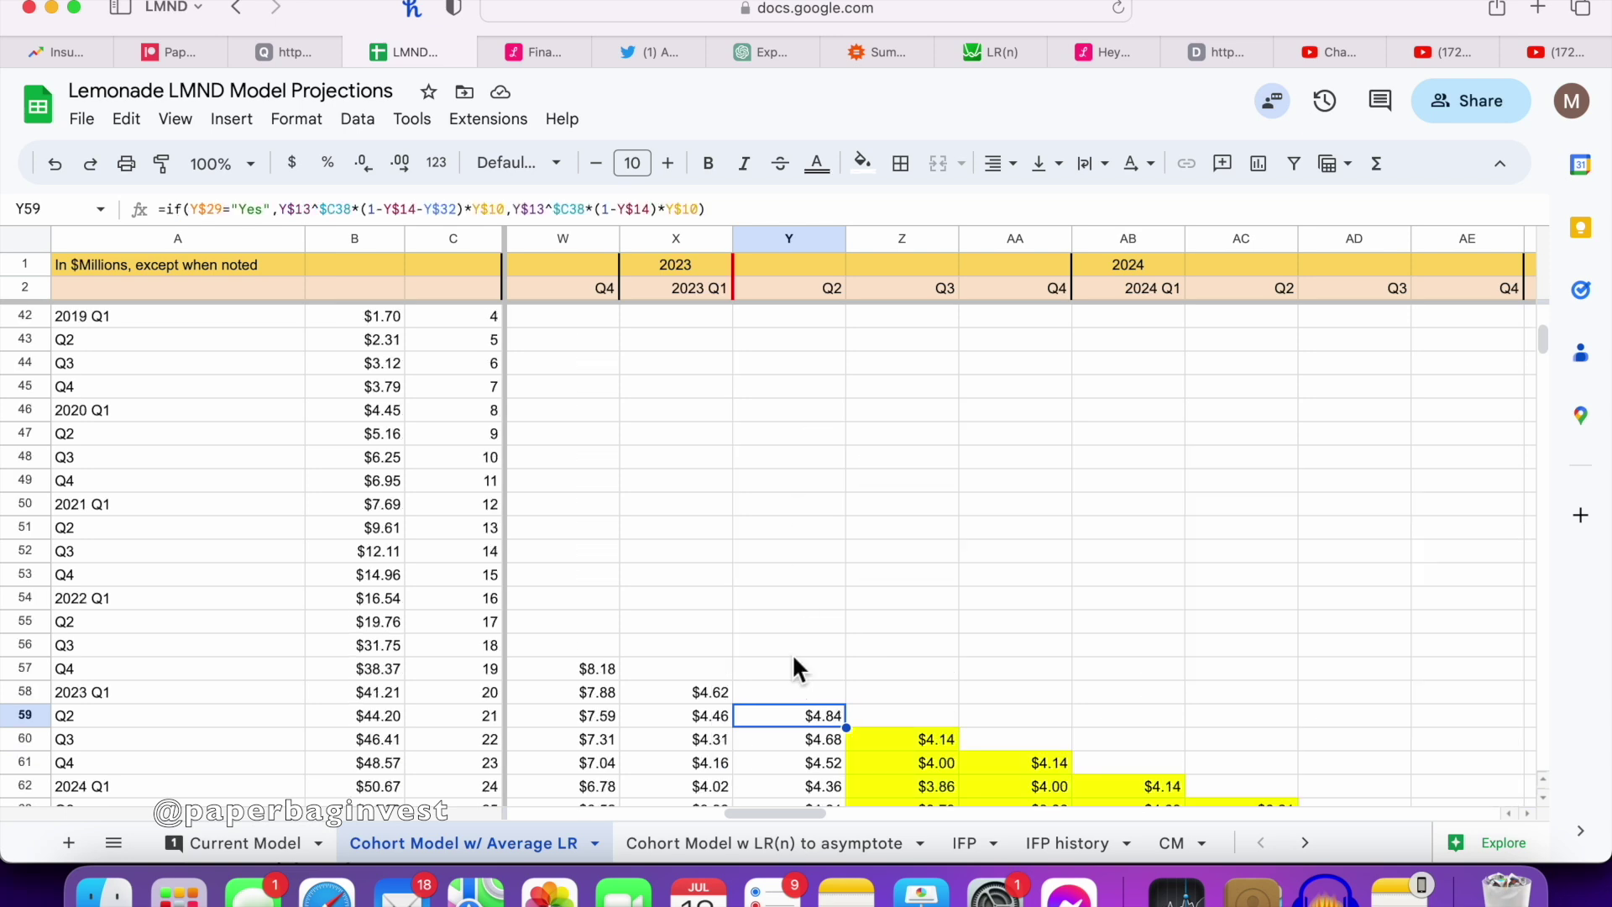
scroll(793, 658, "down", 3)
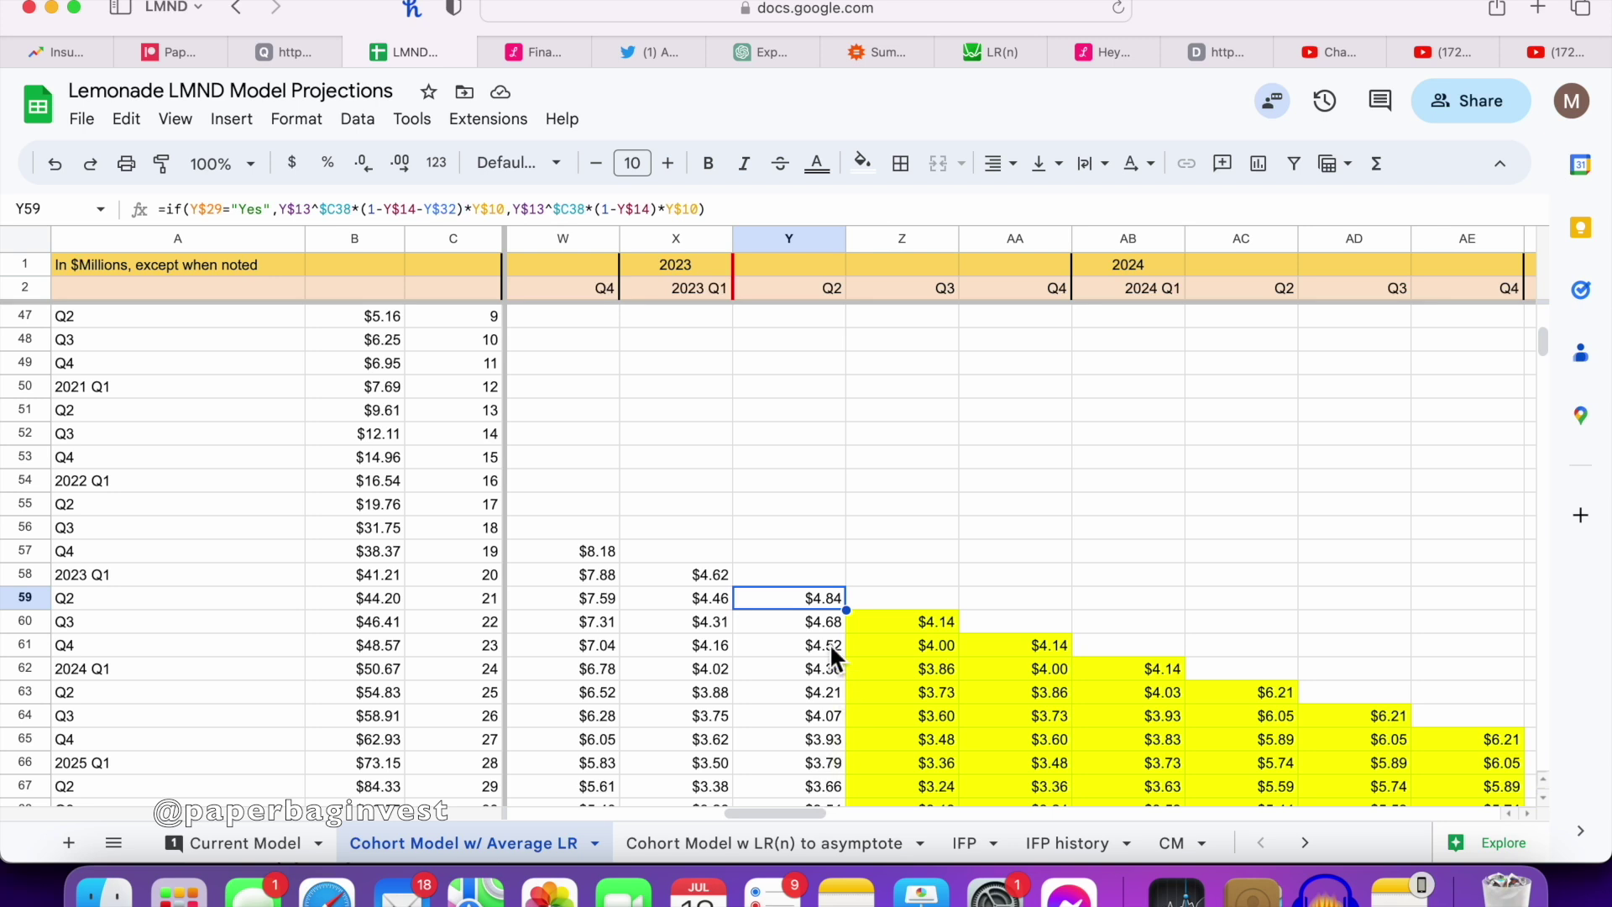
scroll(817, 710, "down", 5)
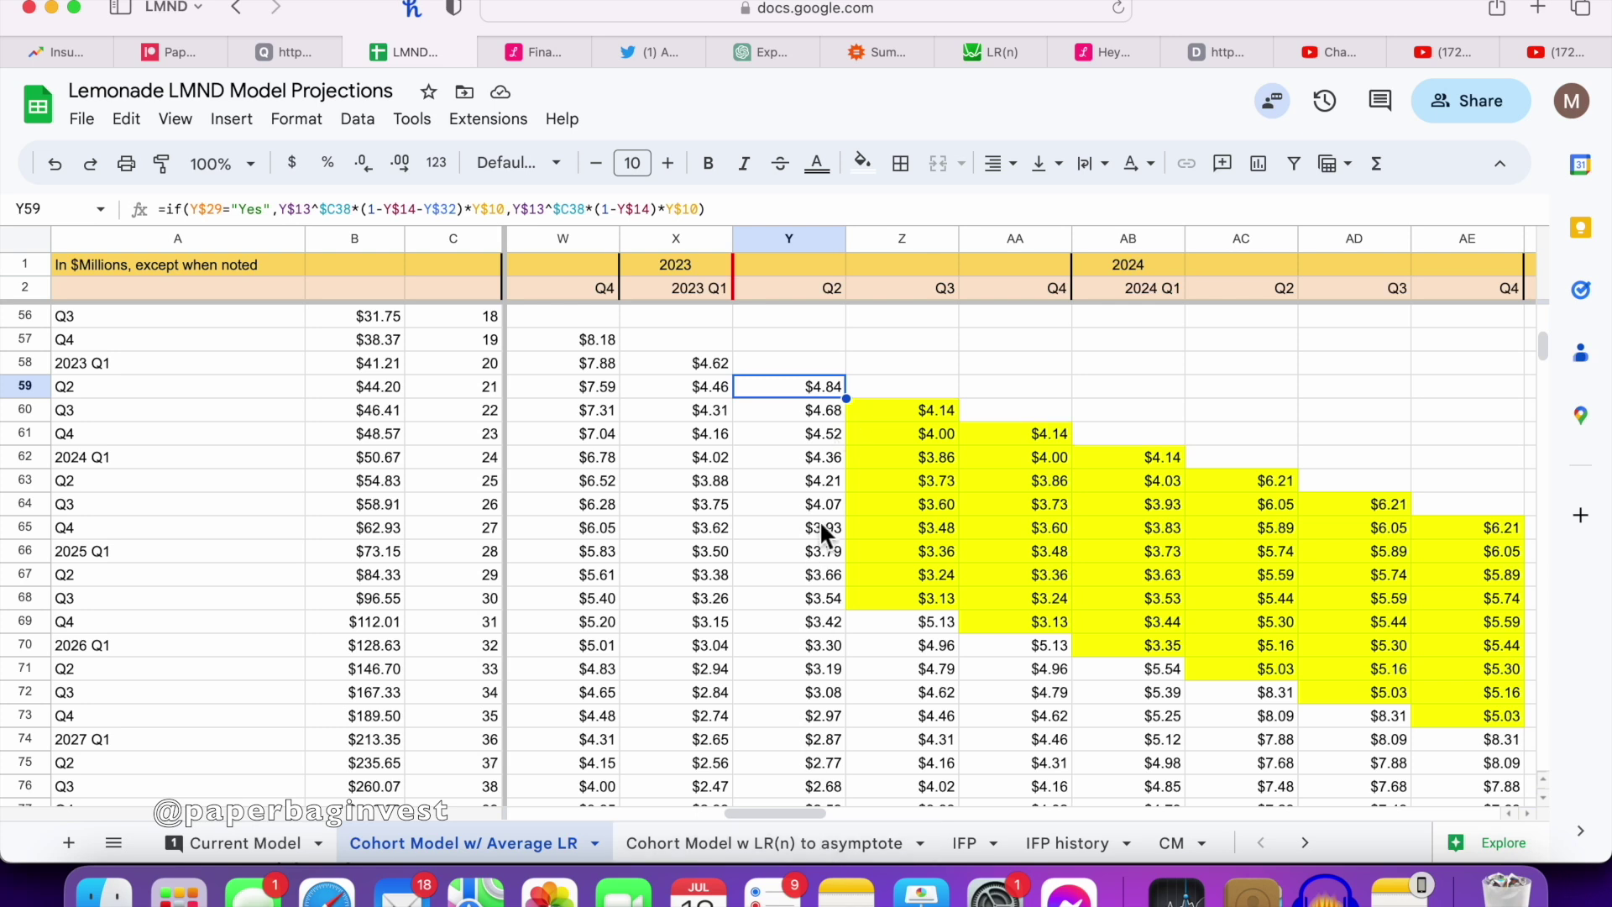
scroll(835, 407, "up", 1)
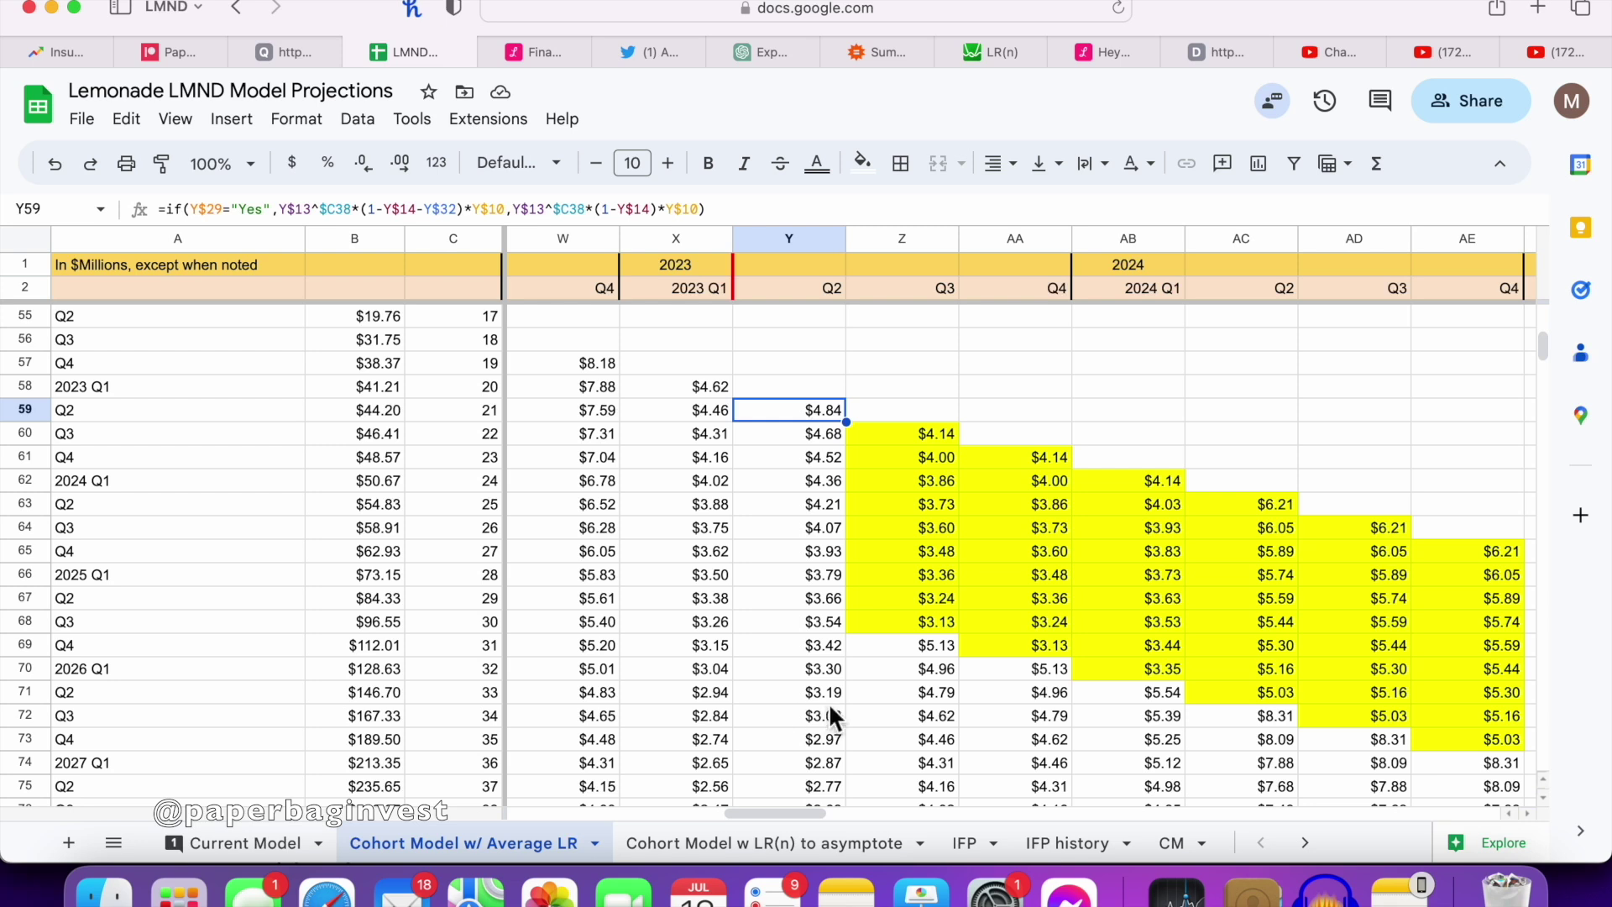
left_click(800, 712)
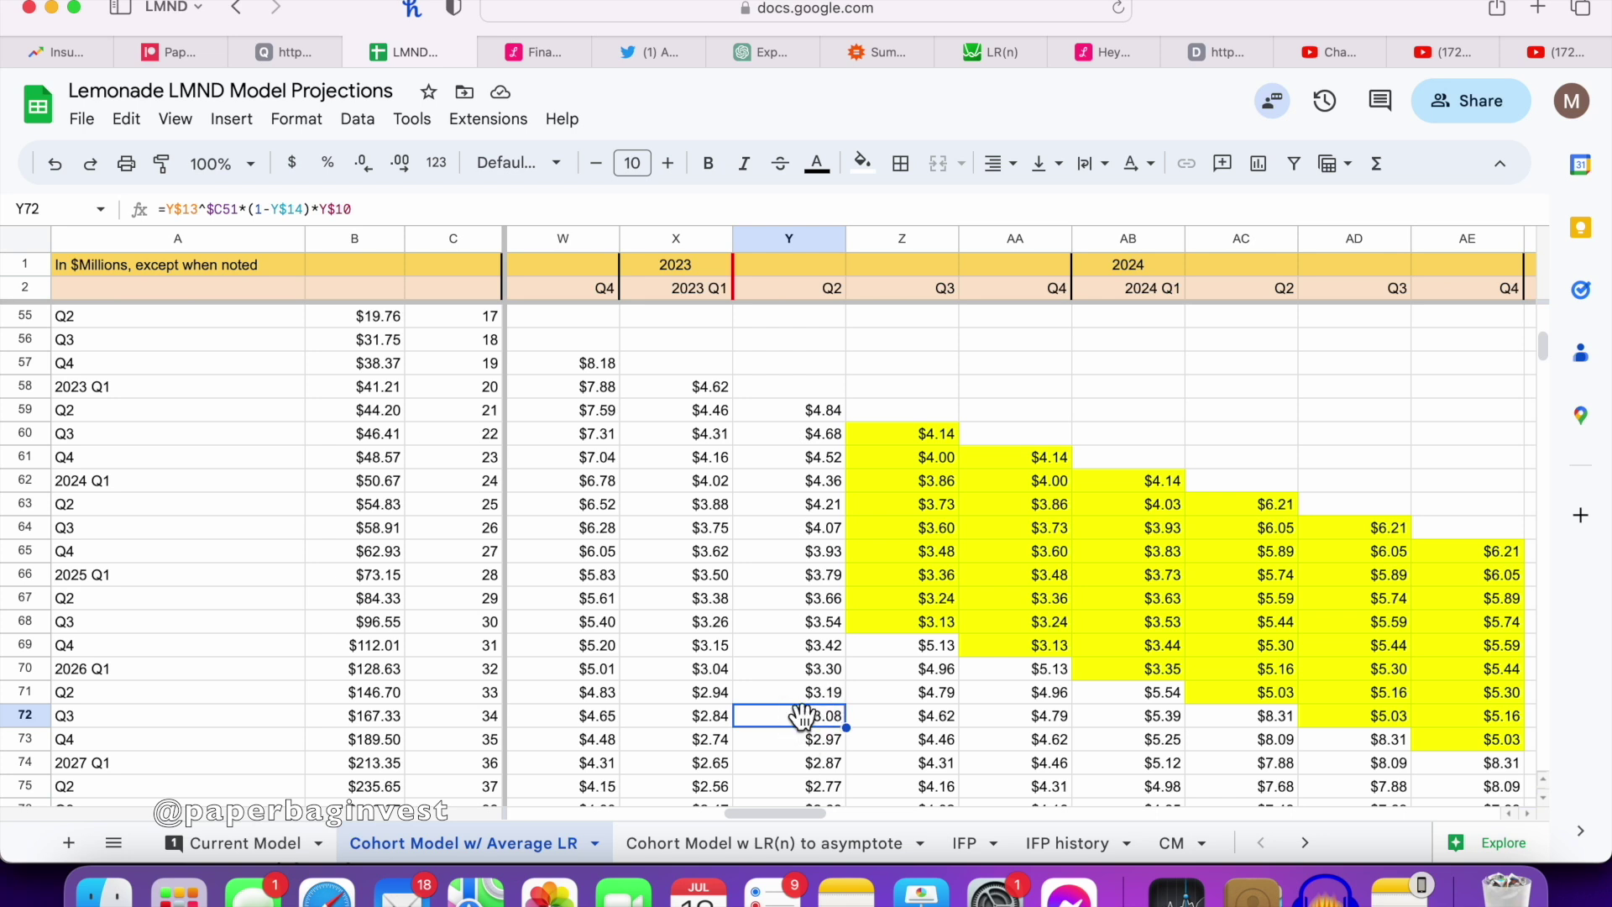
left_click(810, 411)
left_click(882, 432)
left_click(1007, 451)
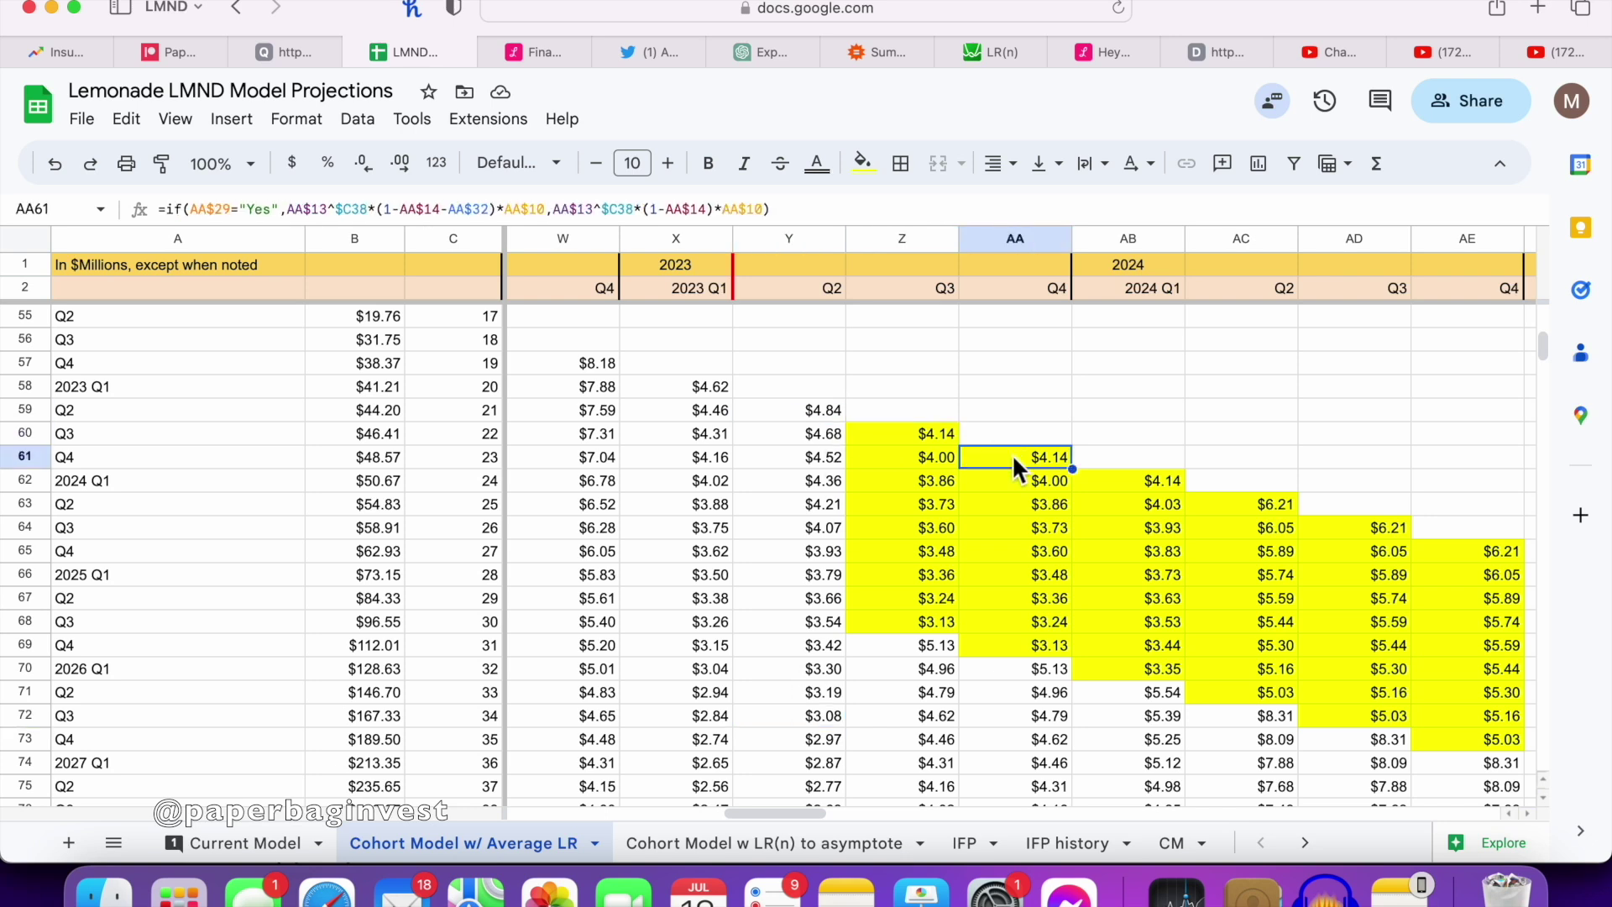
left_click(823, 408)
left_click(905, 438)
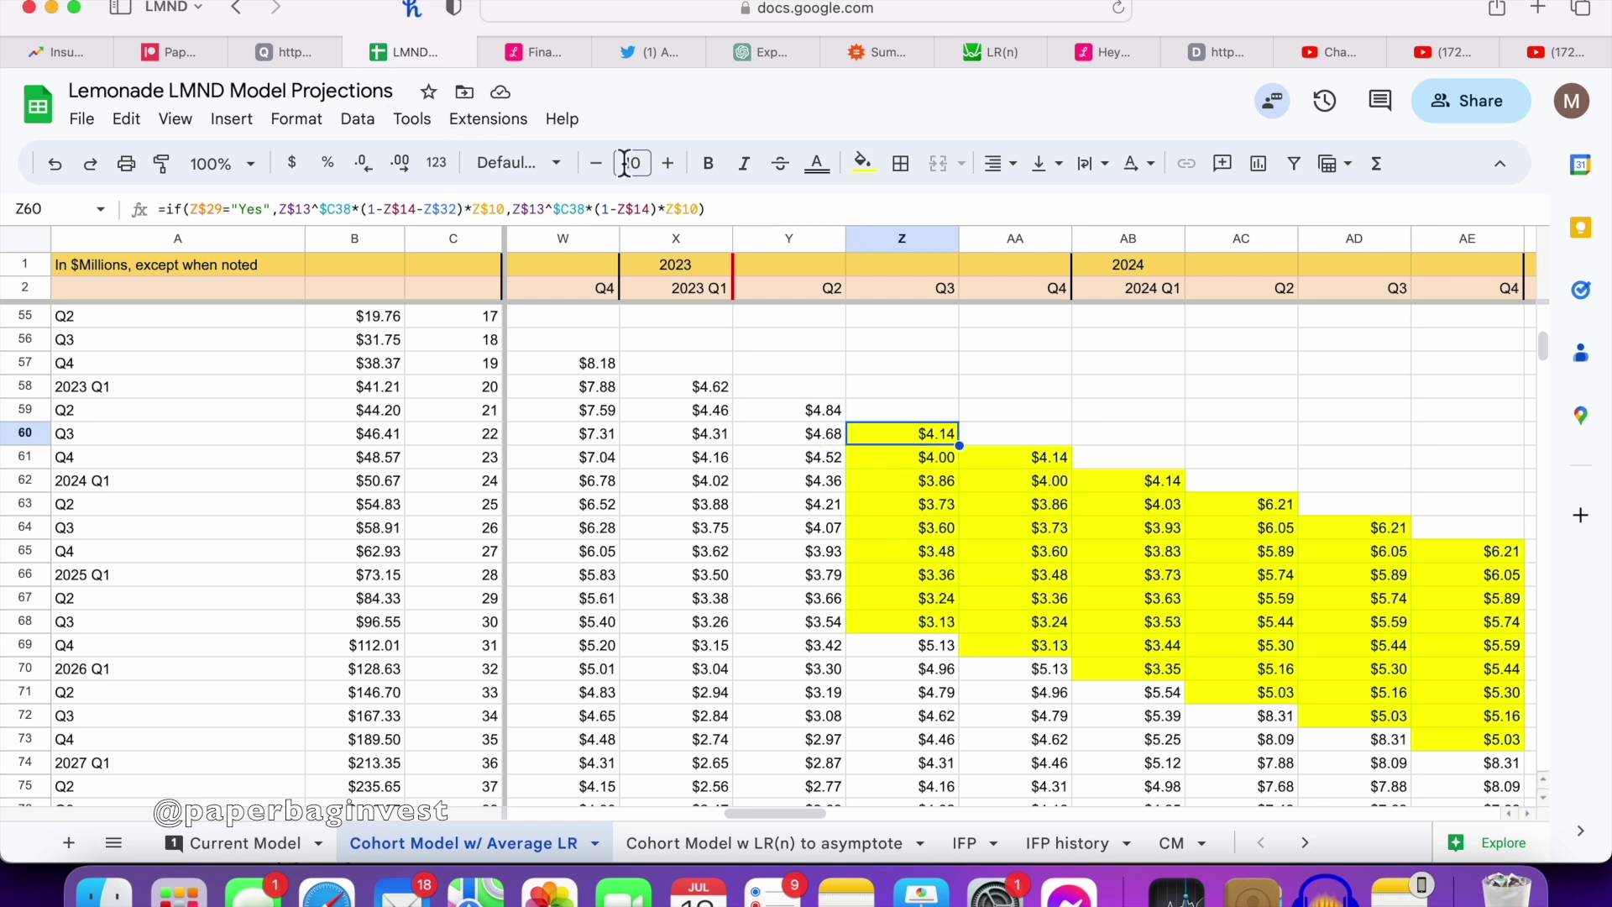
Step: Bring up the loss-ratio chart PDF and highlight its latest 60.6% value
left_click(321, 47)
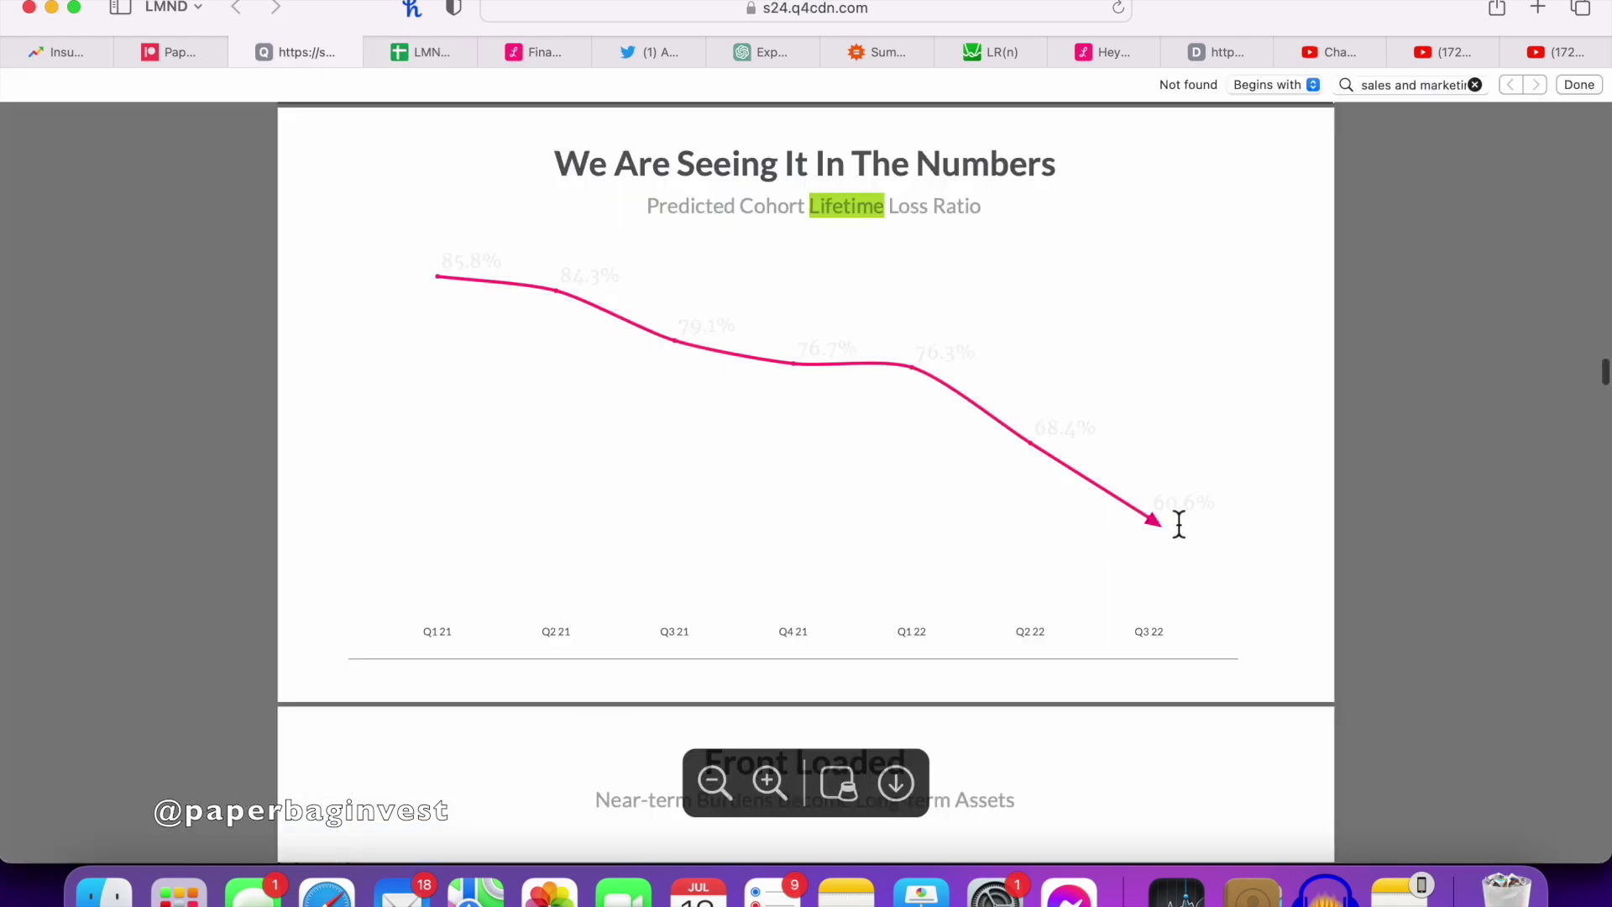
left_click_drag(1155, 509, 1223, 507)
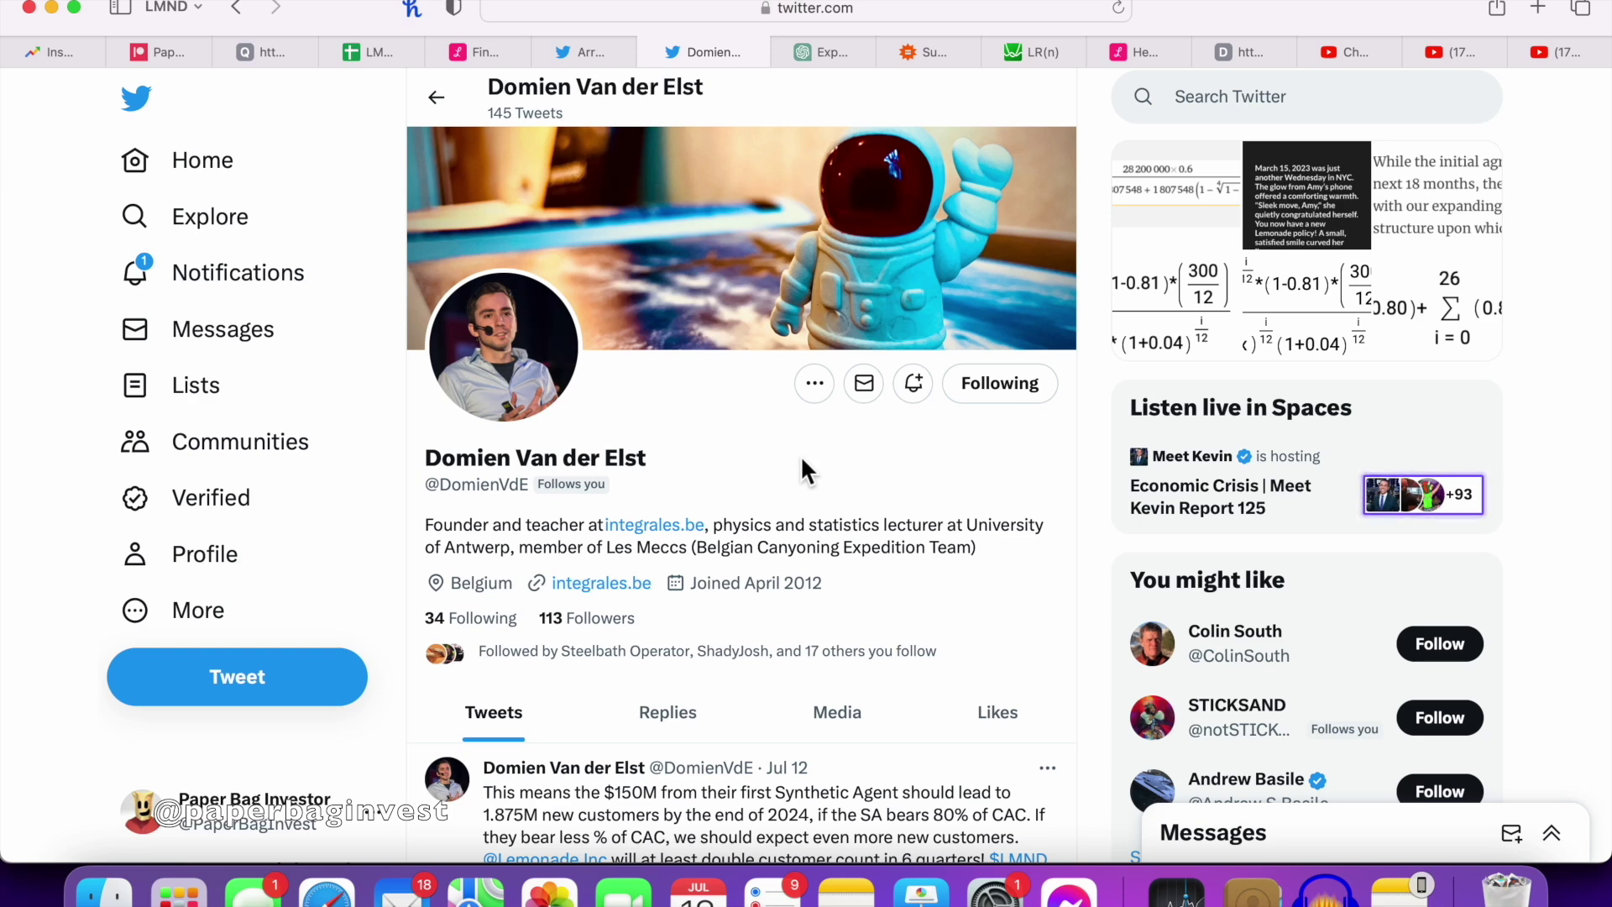
Step: Pass through the LMND spreadsheet tab to the Wolfram Alpha exponential-decay equation
left_click(387, 39)
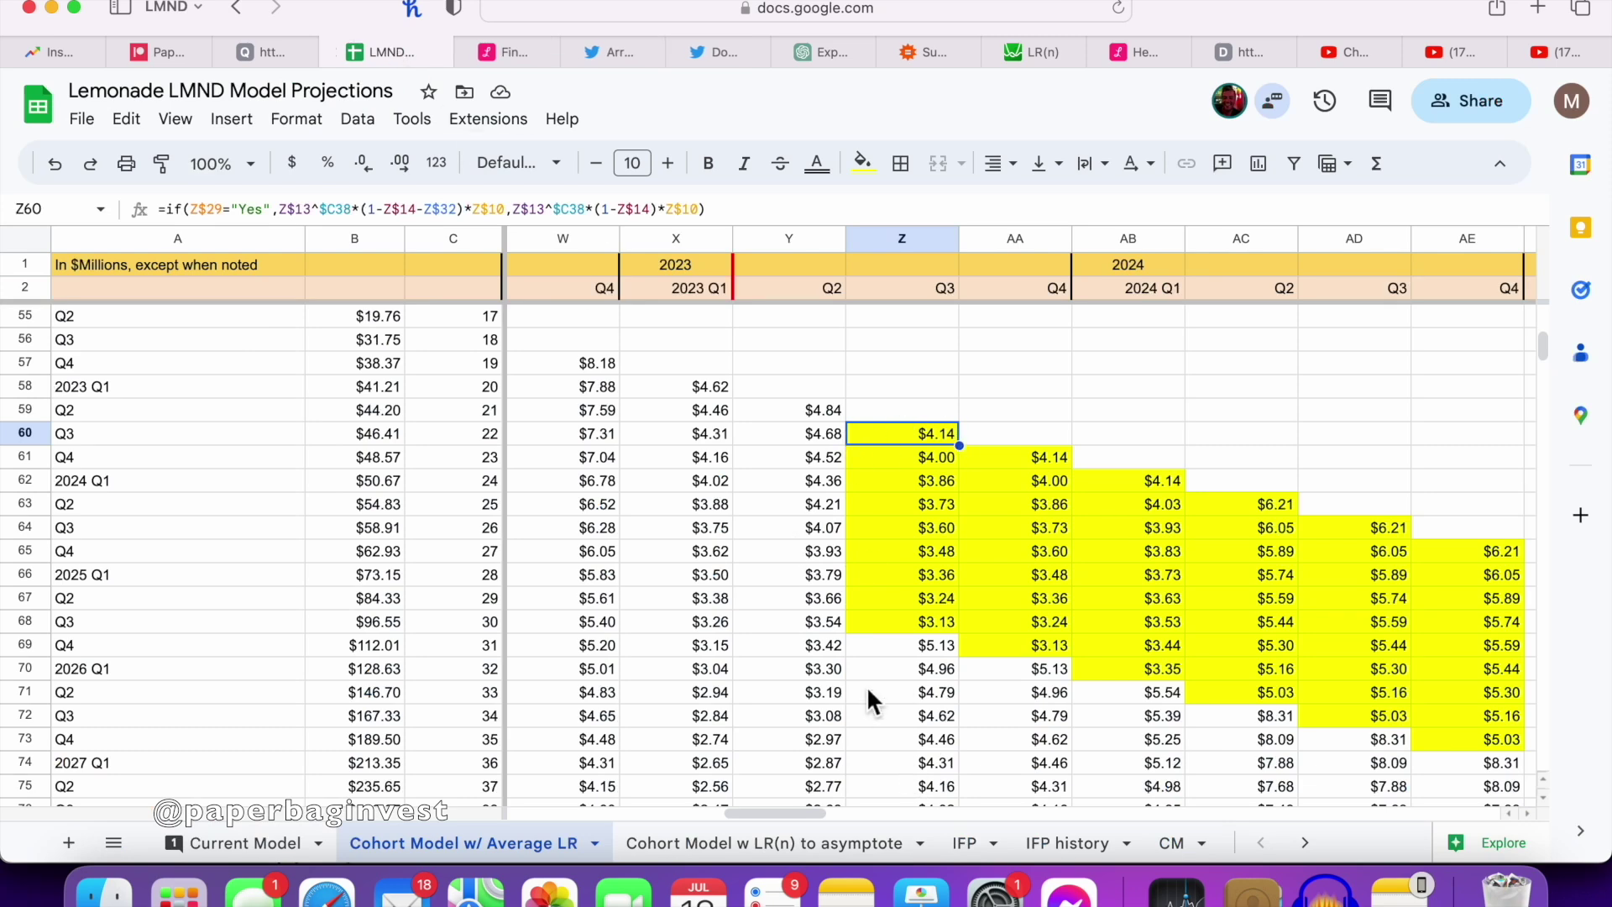
left_click(823, 53)
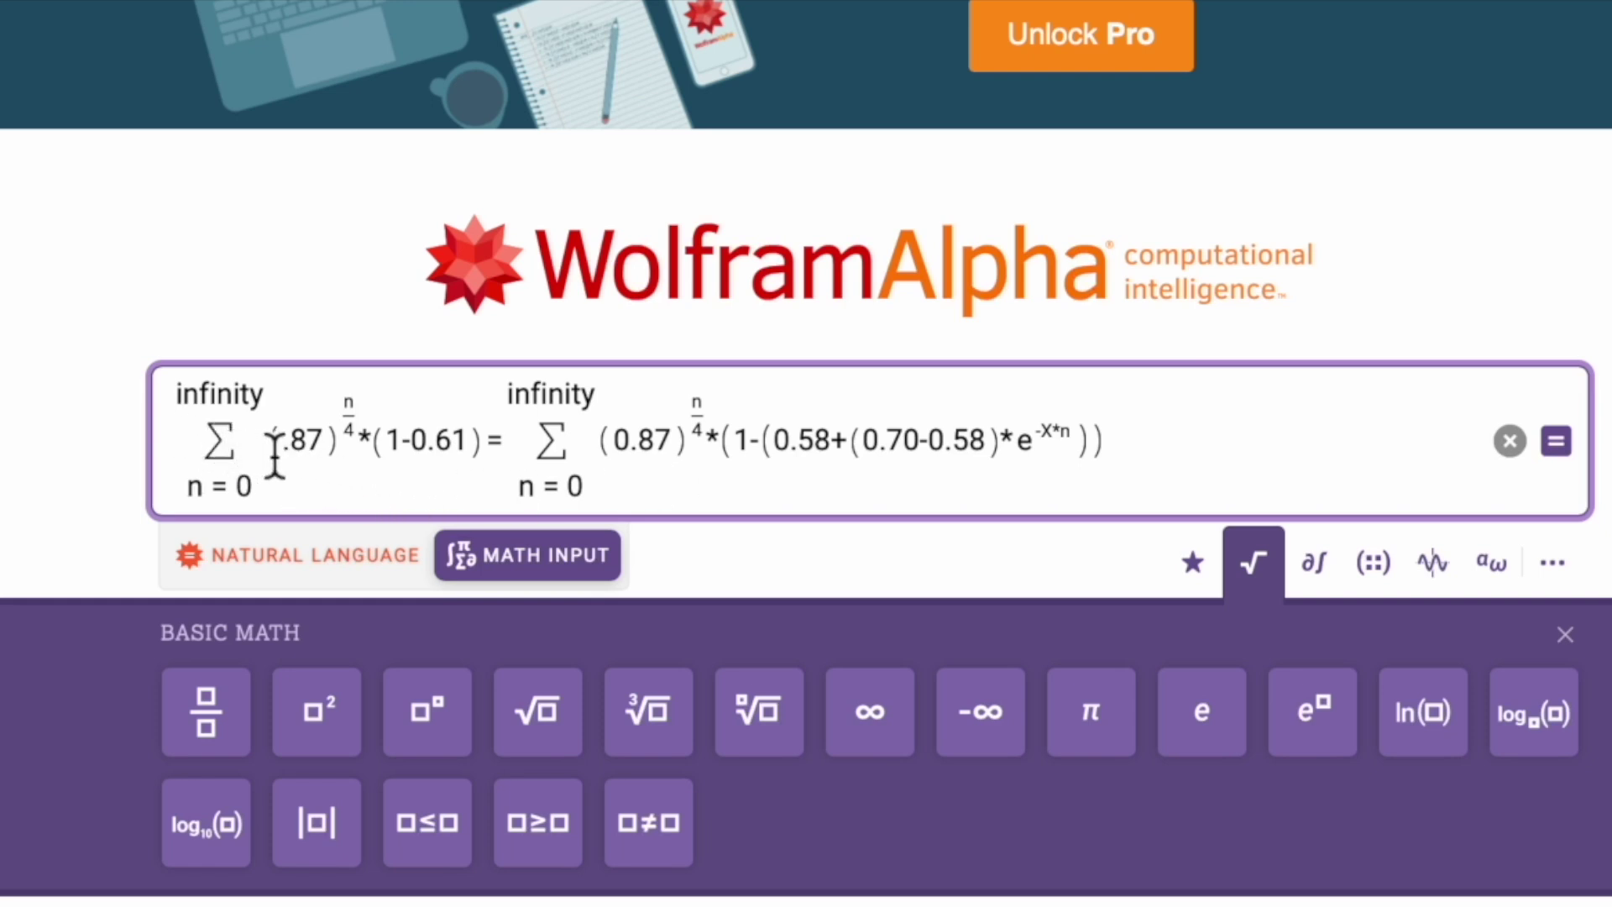
left_click(489, 449)
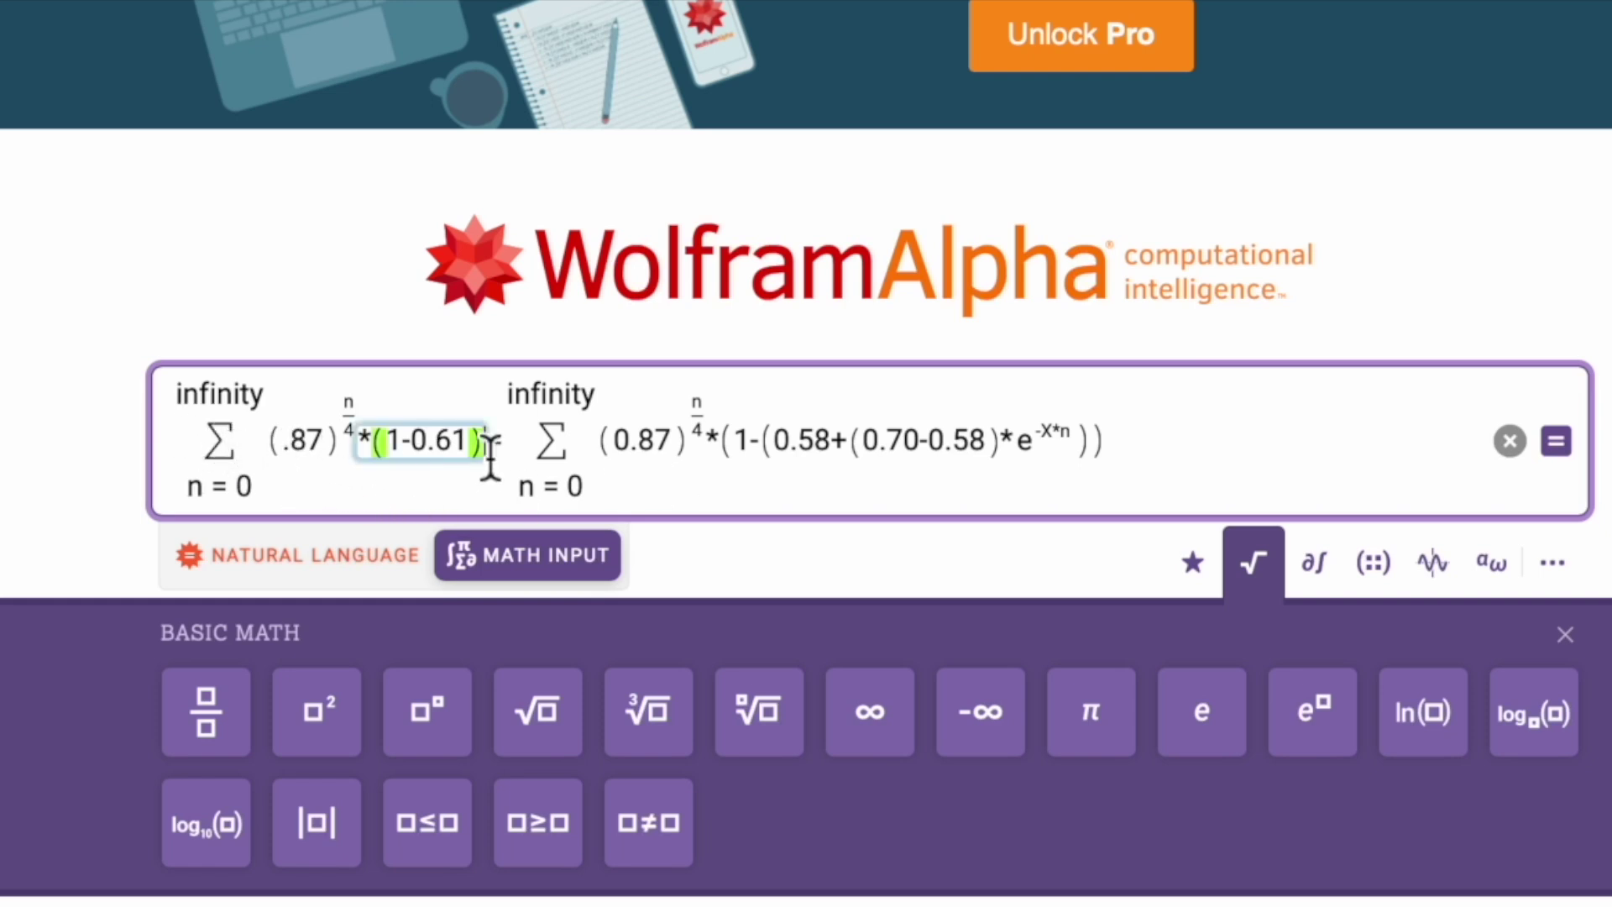
left_click_drag(489, 450, 178, 417)
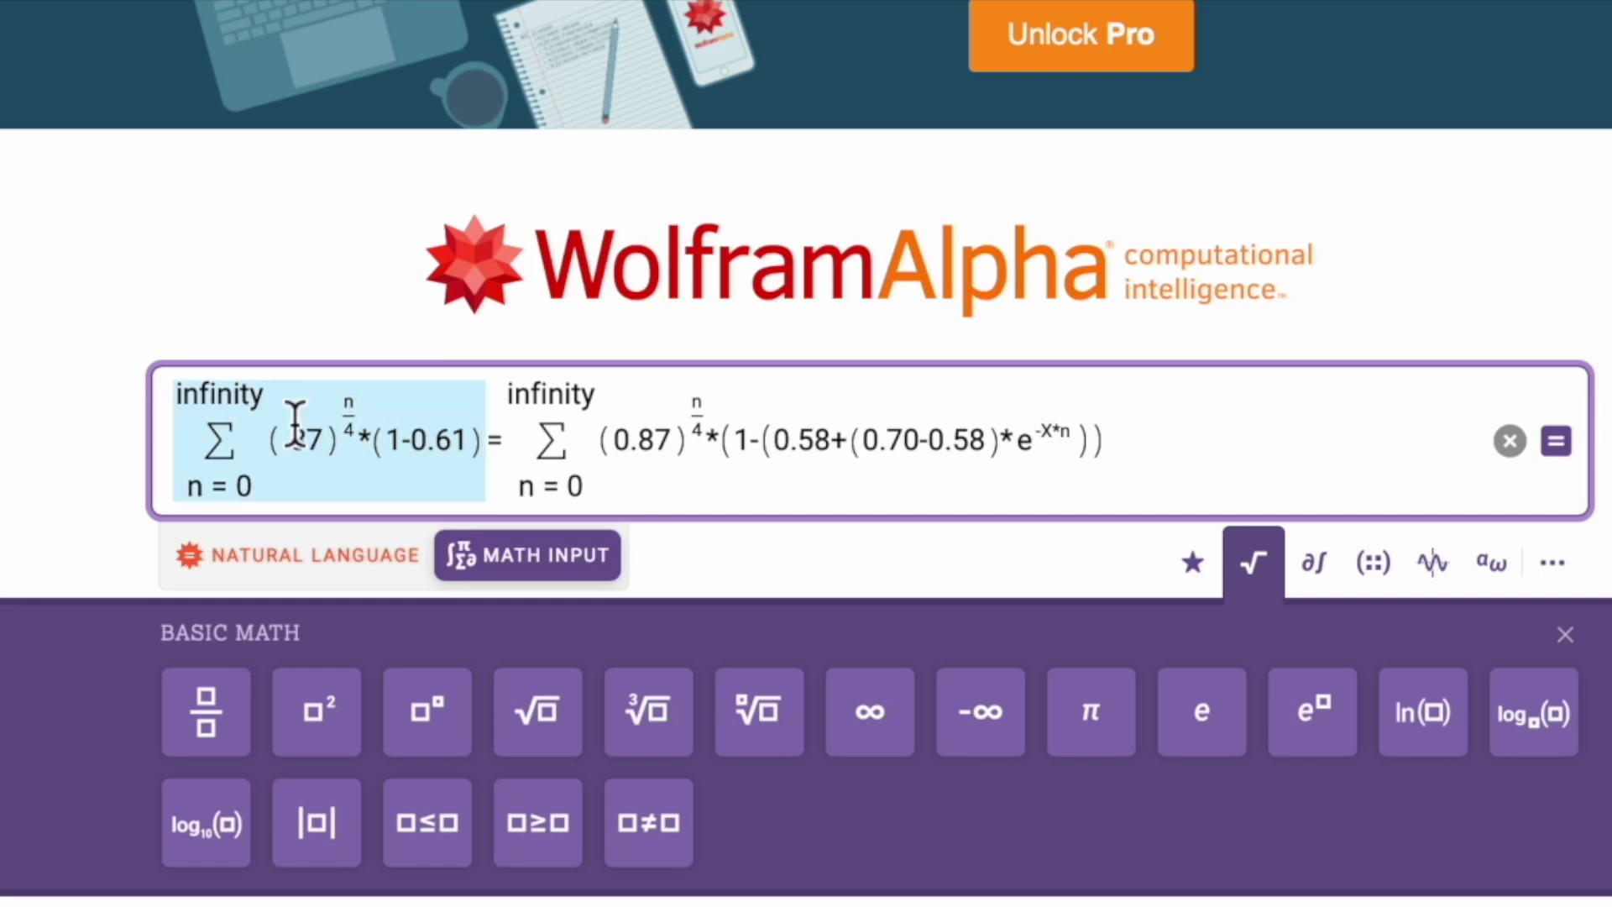
left_click(476, 449)
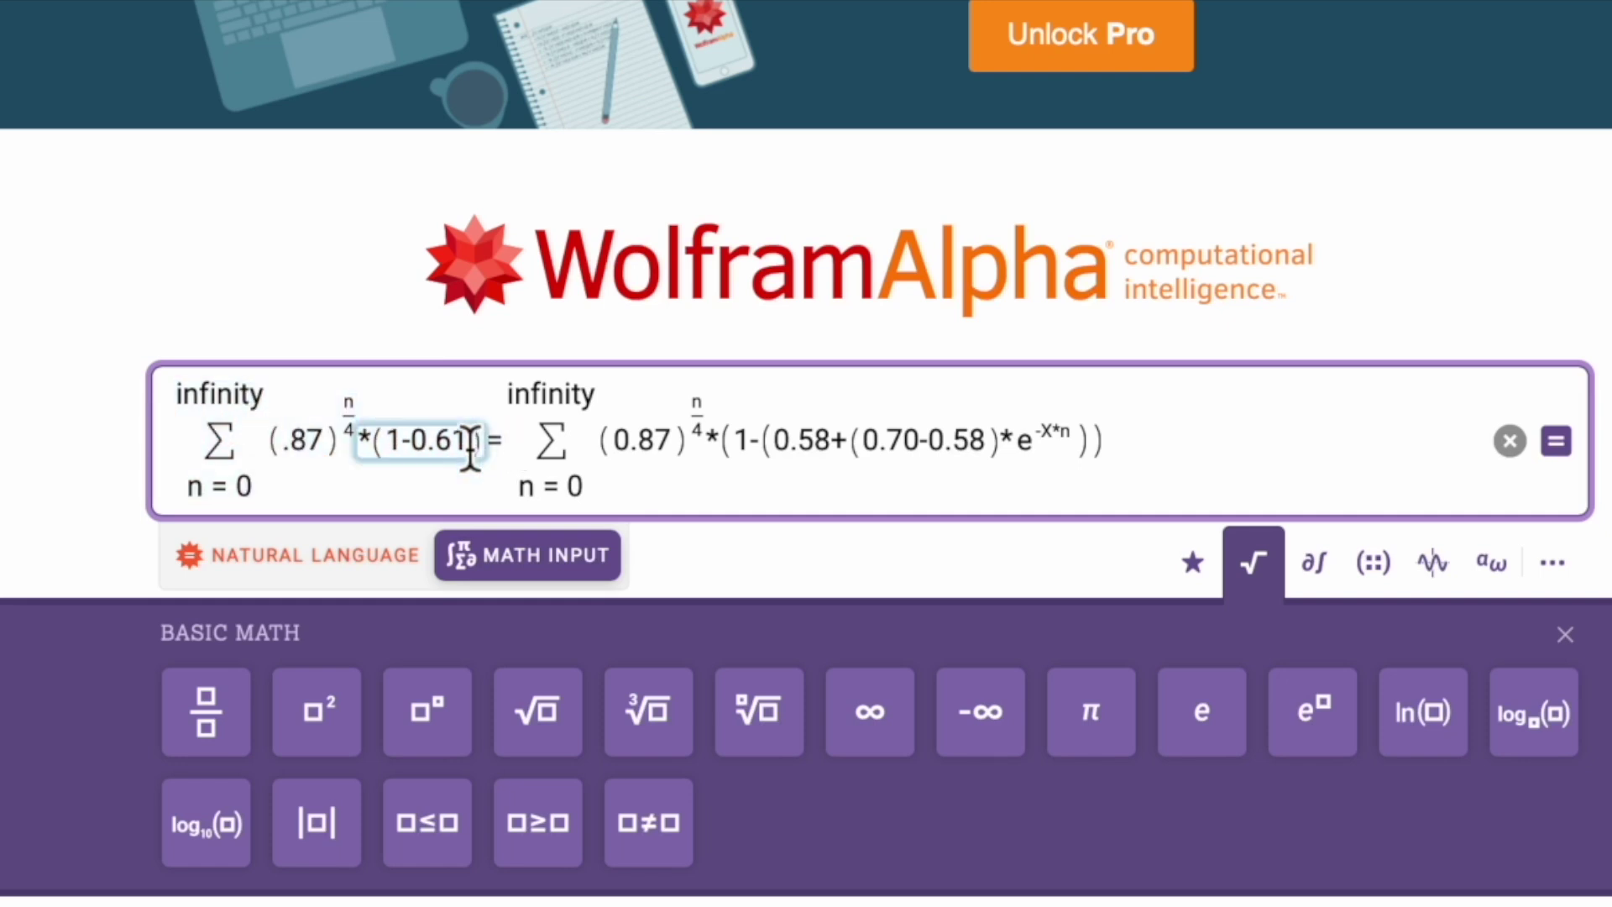
left_click_drag(431, 449, 511, 466)
double_click(471, 453)
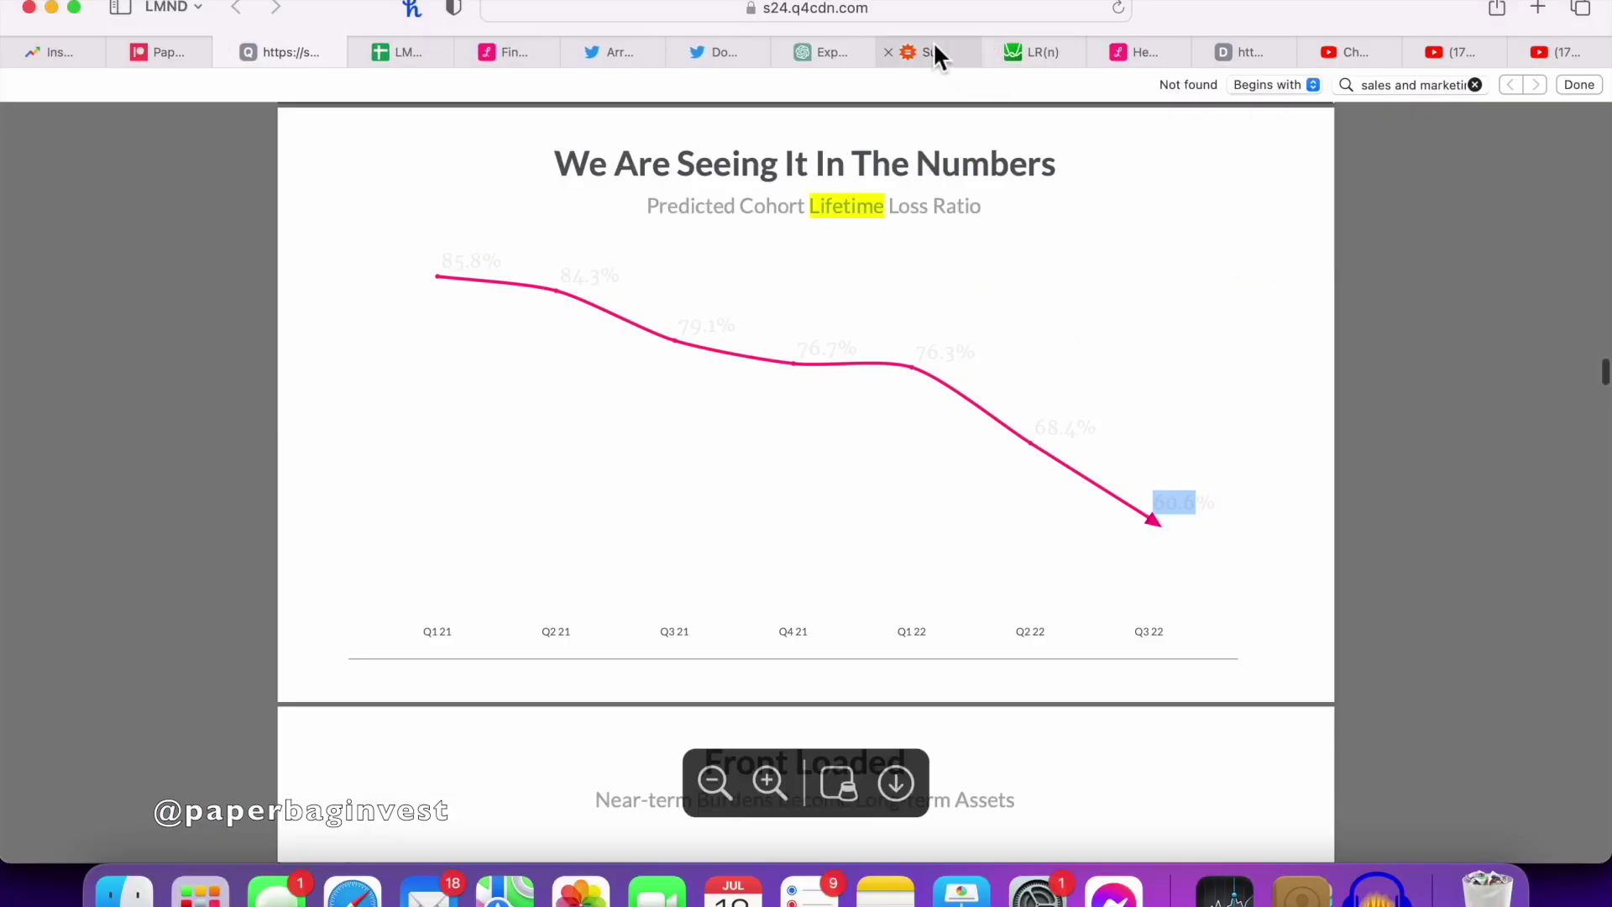
left_click(934, 44)
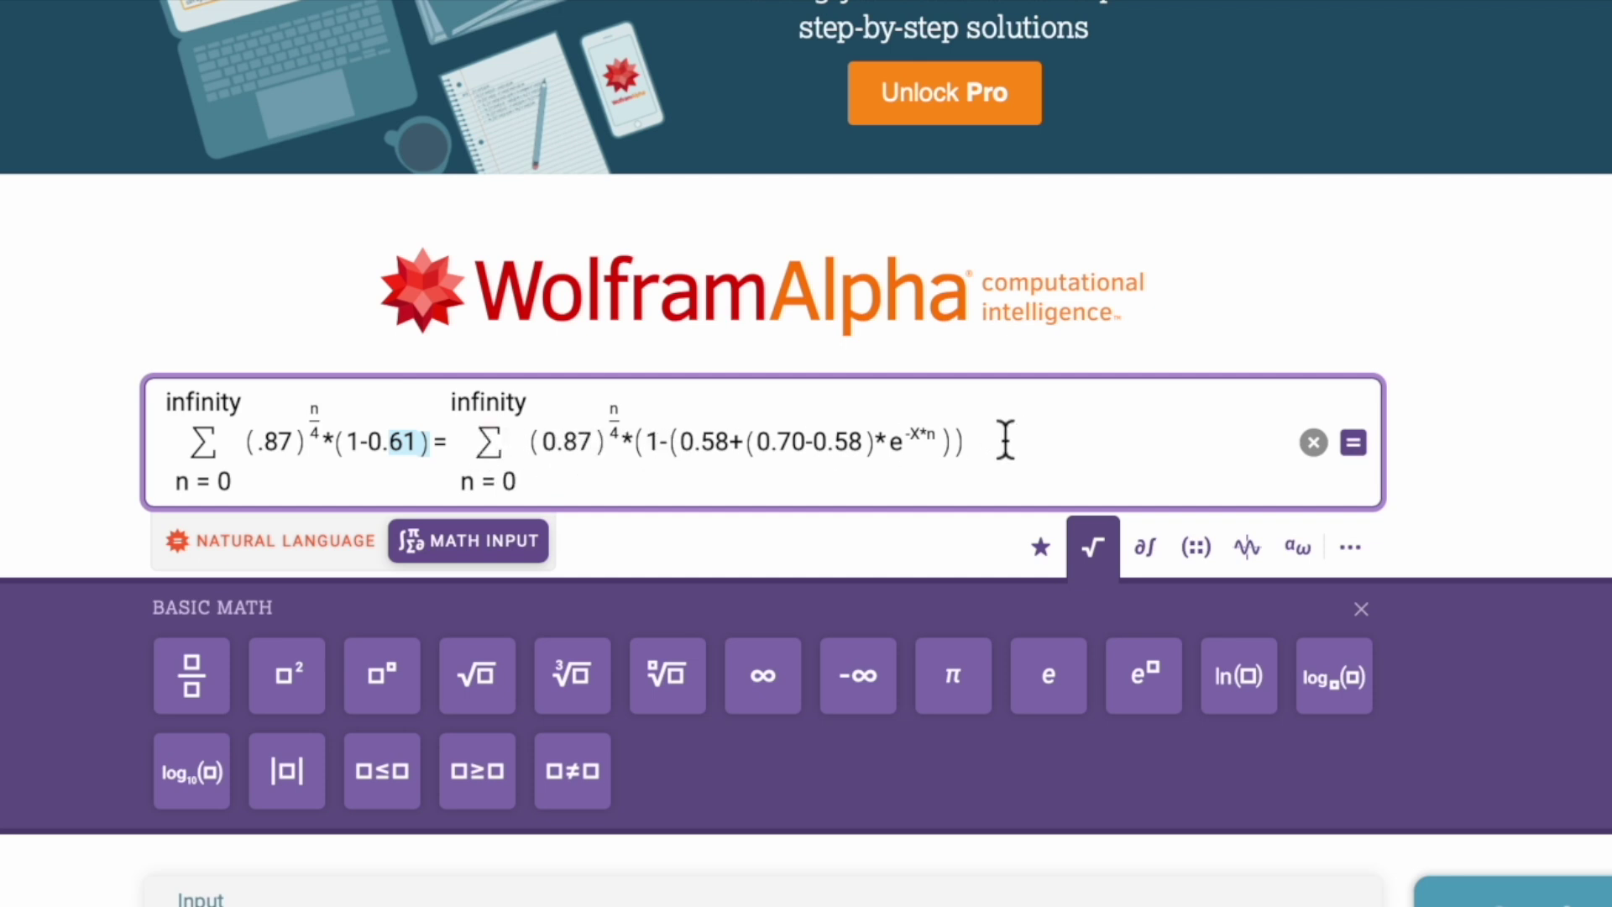
left_click_drag(899, 450, 944, 447)
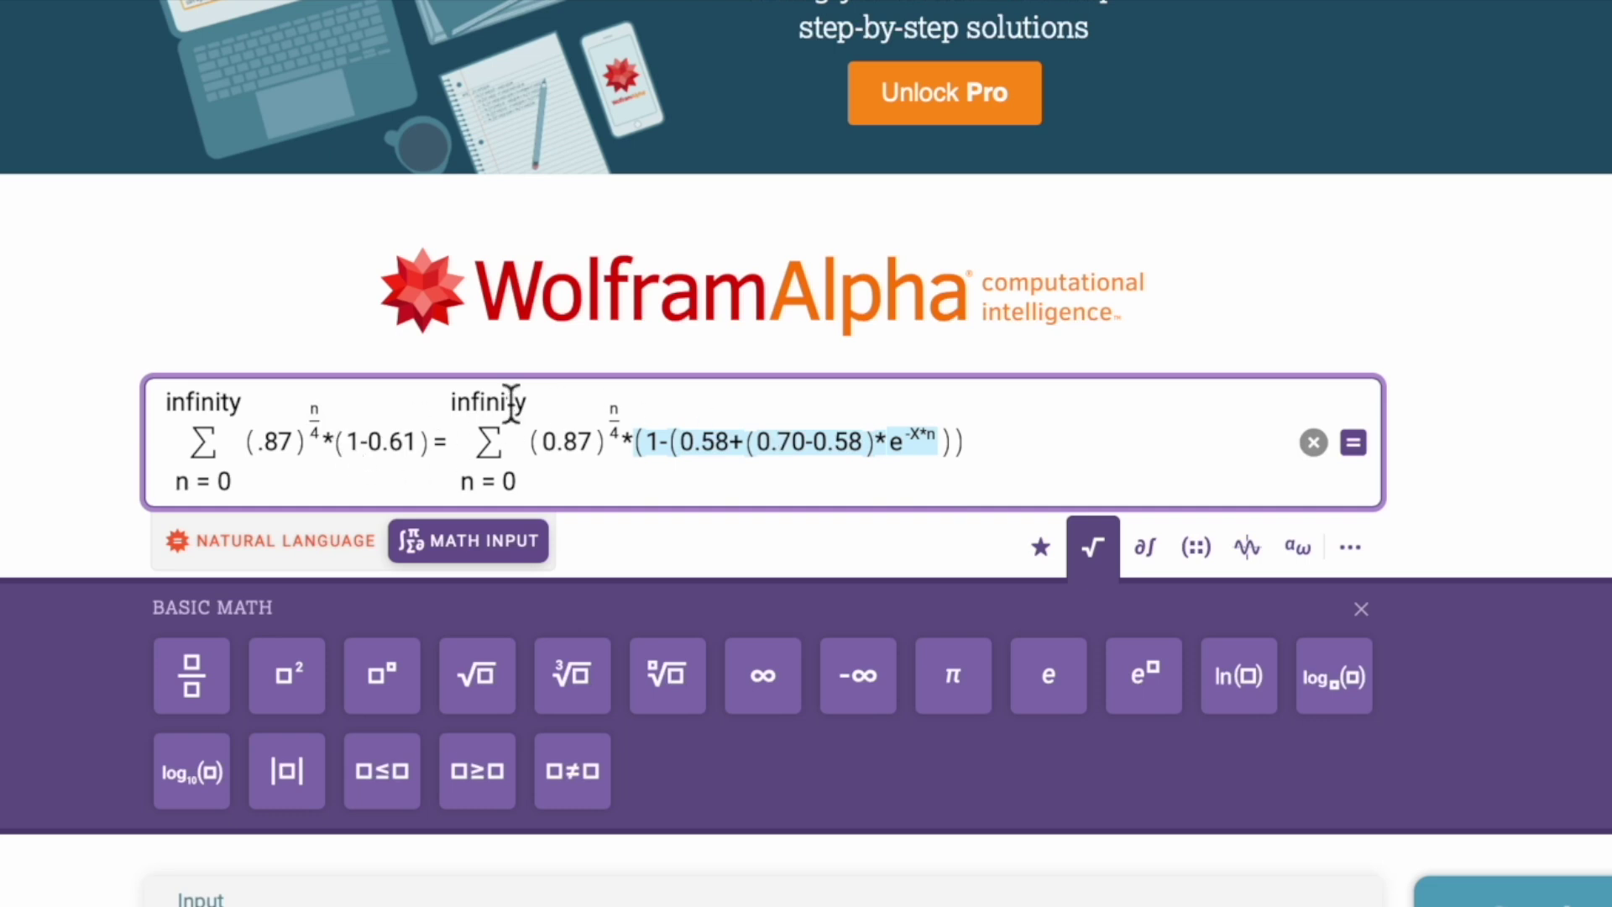
Step: Make the e exponent -X*n, then review the .70 start, 0.58 asymptote and decaying expression
left_click(921, 436)
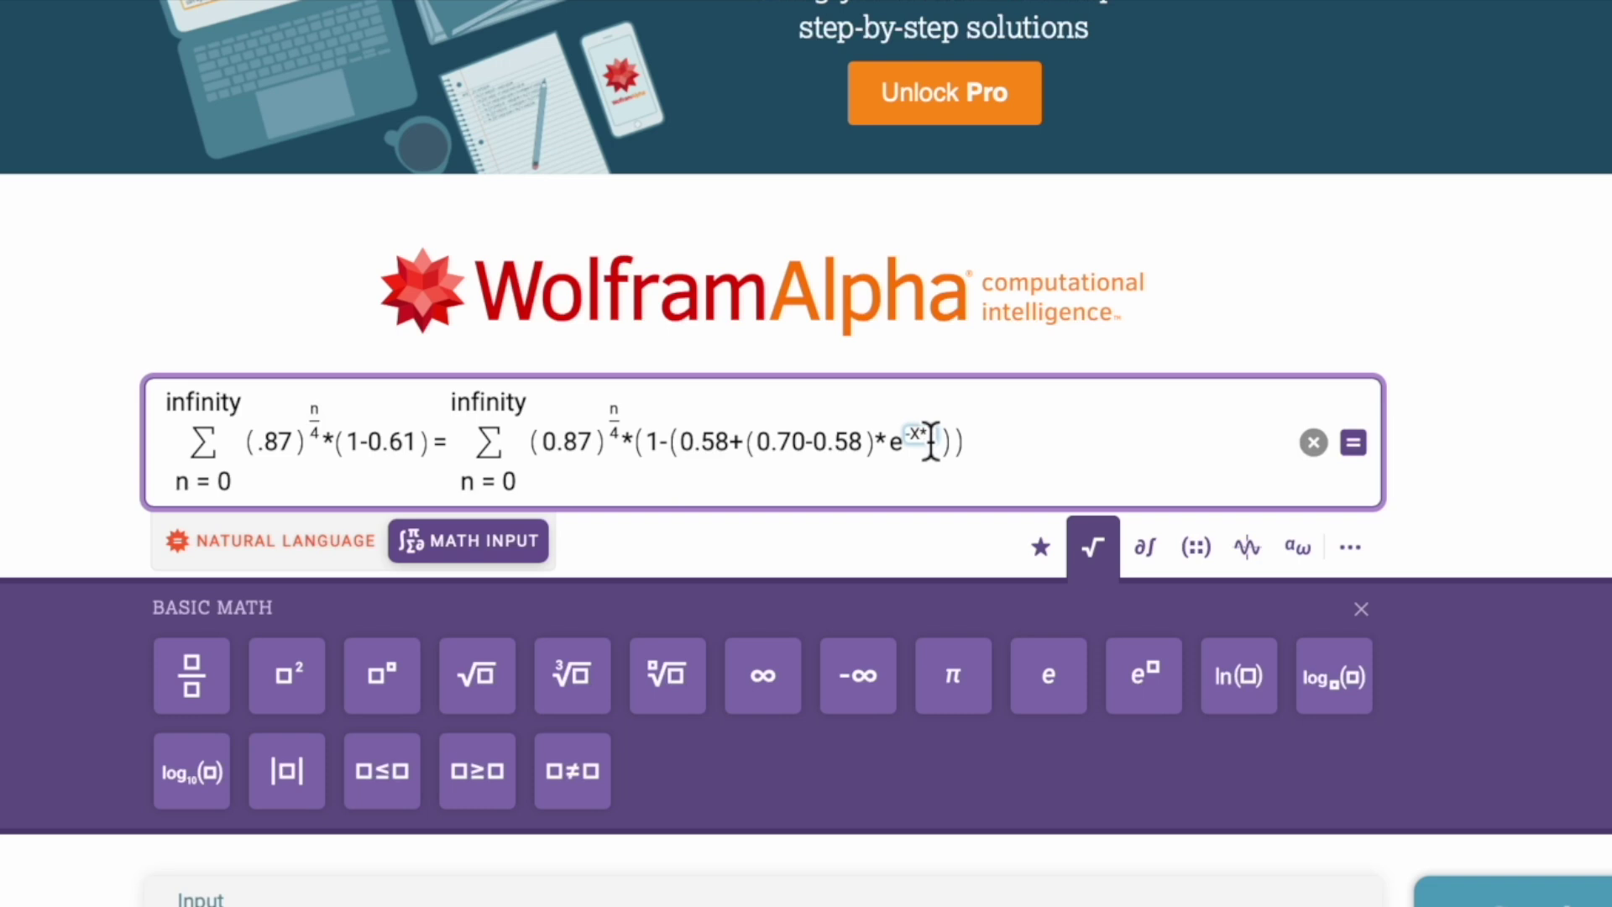
type("n")
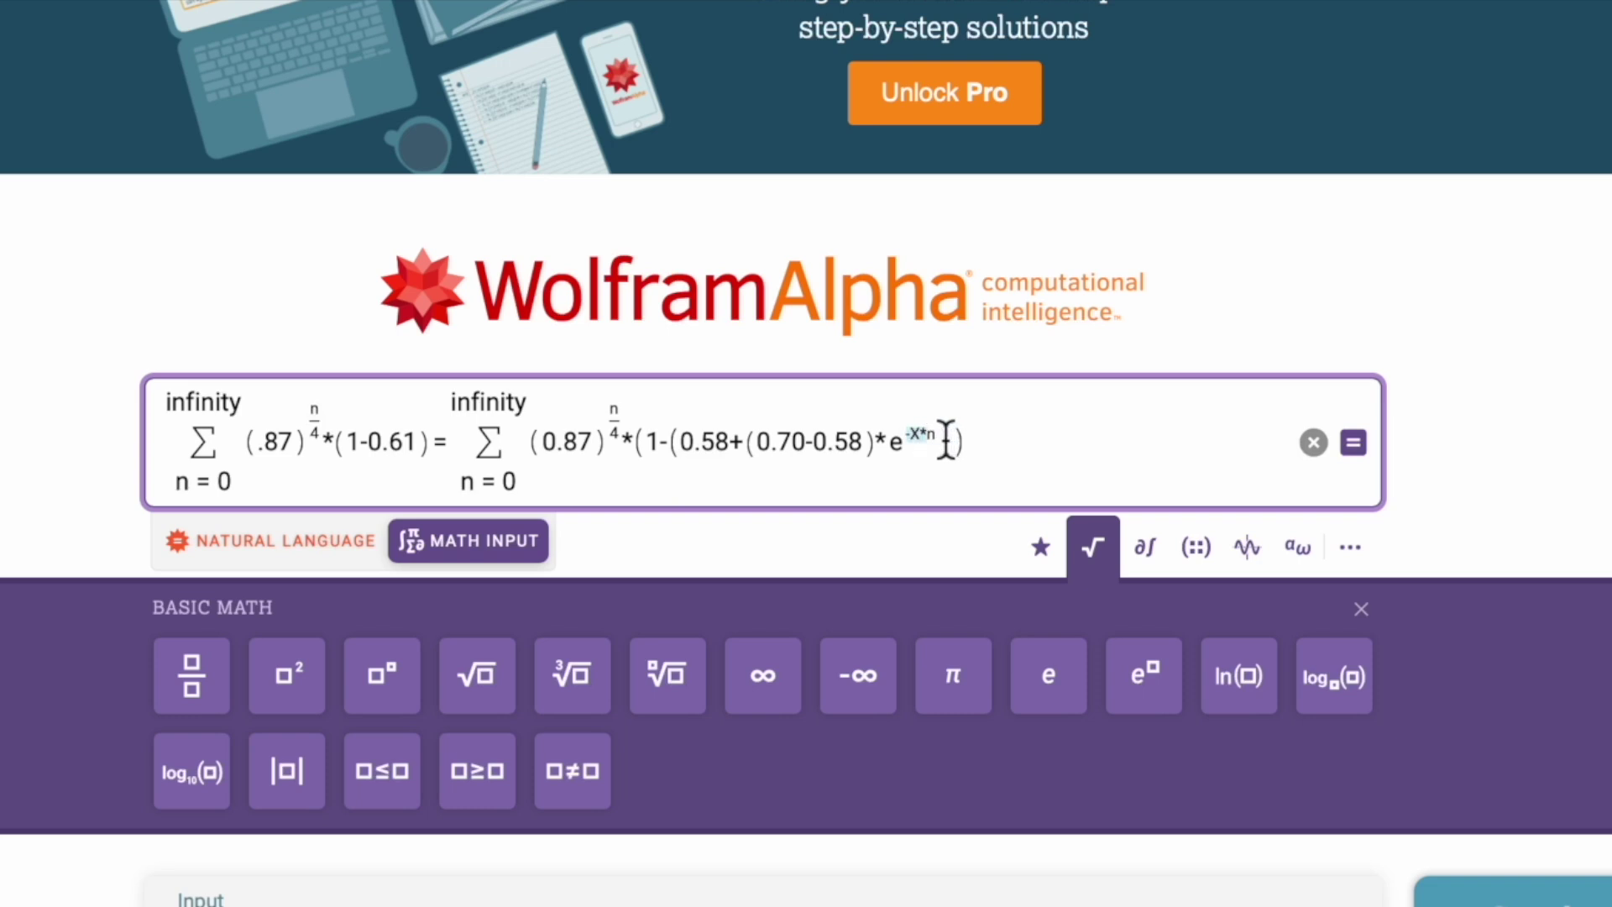
type(")")
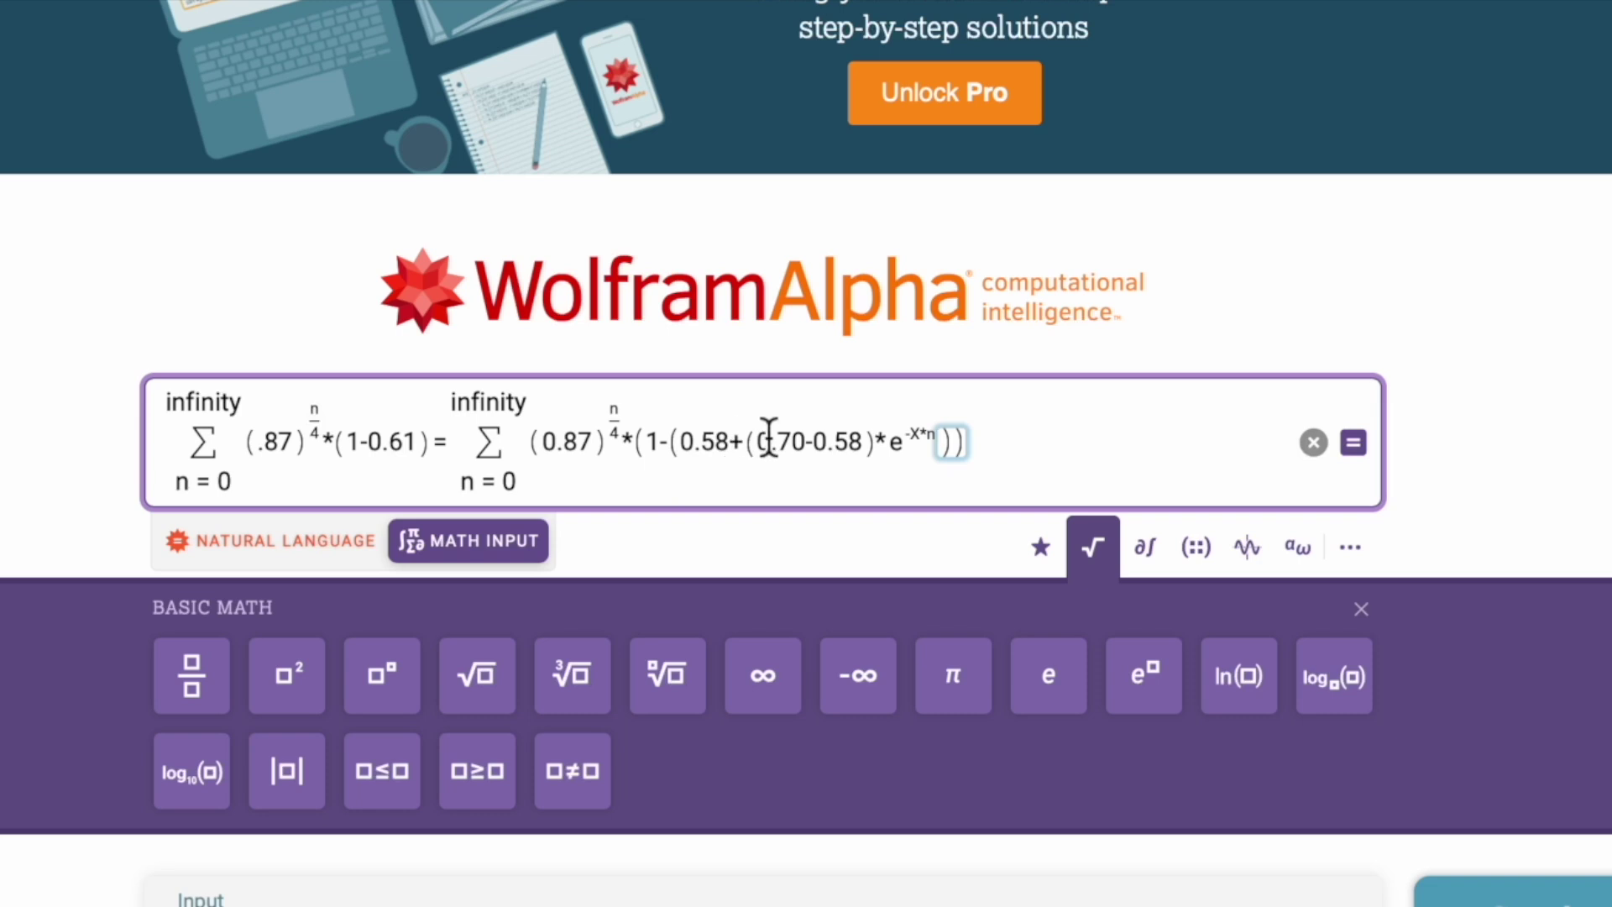
left_click_drag(809, 453, 760, 458)
left_click_drag(761, 458, 682, 443)
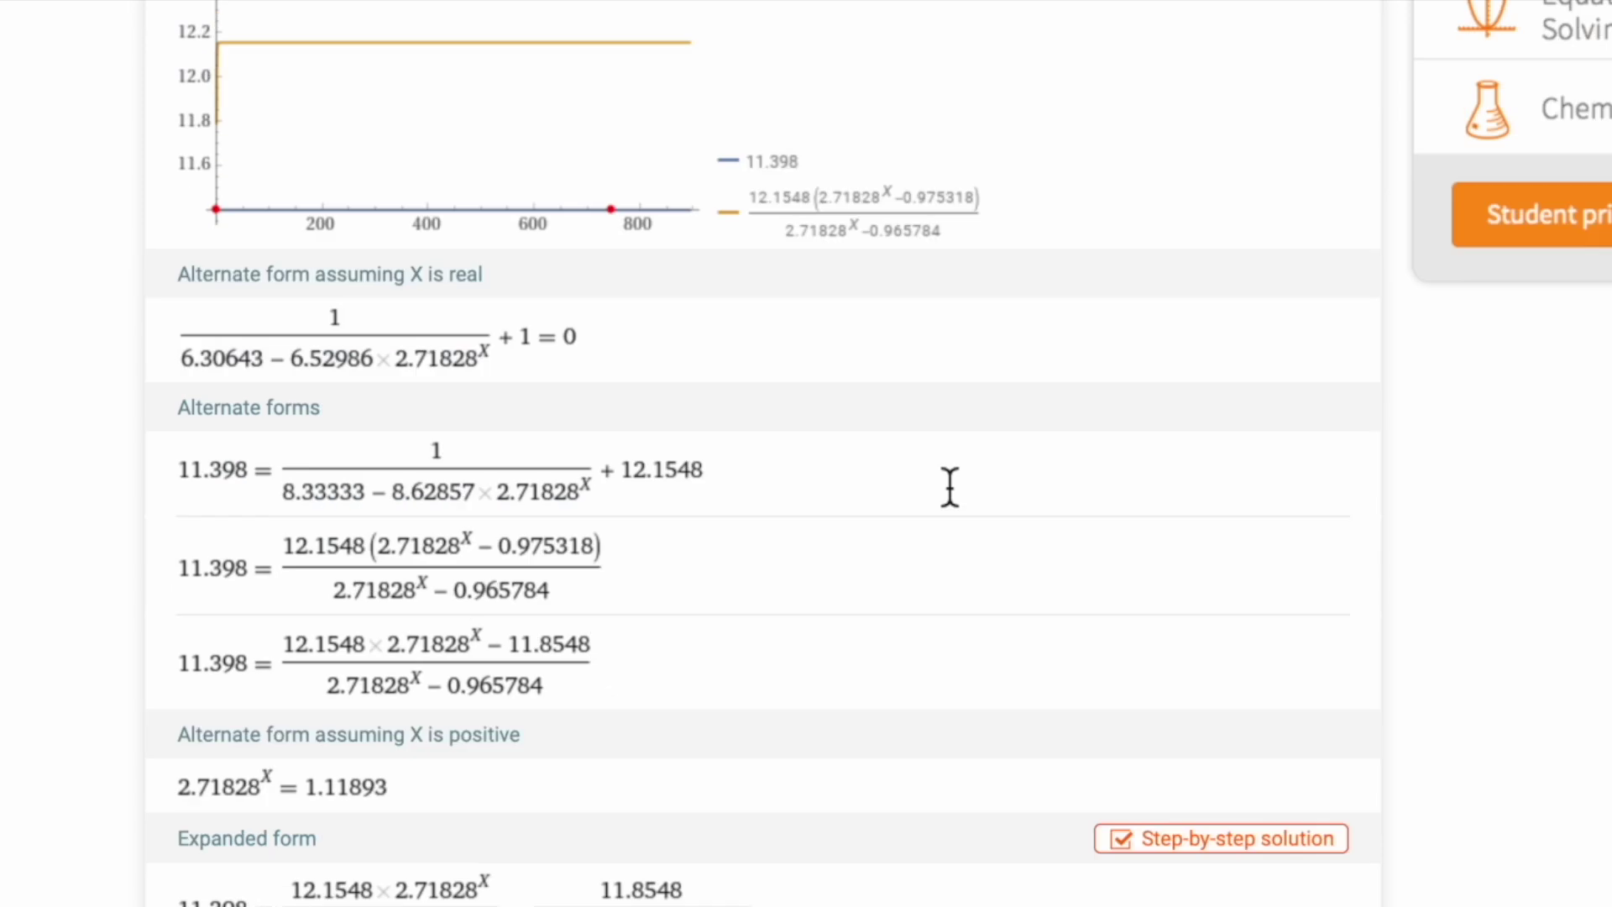
scroll(950, 487, "down", 10)
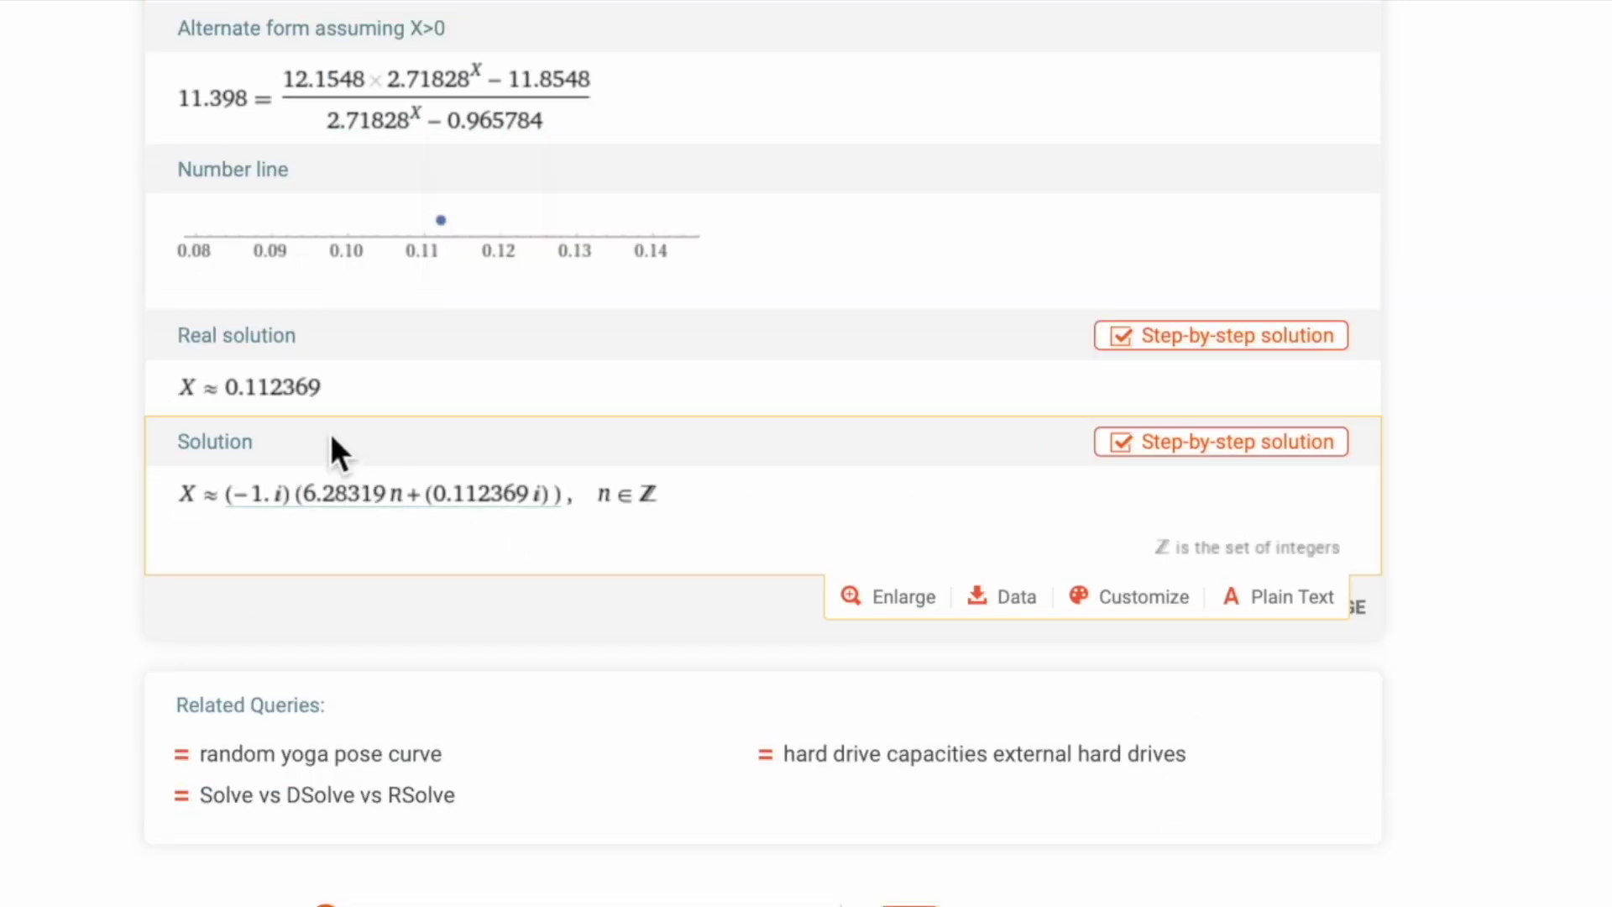
scroll(457, 406, "up", 15)
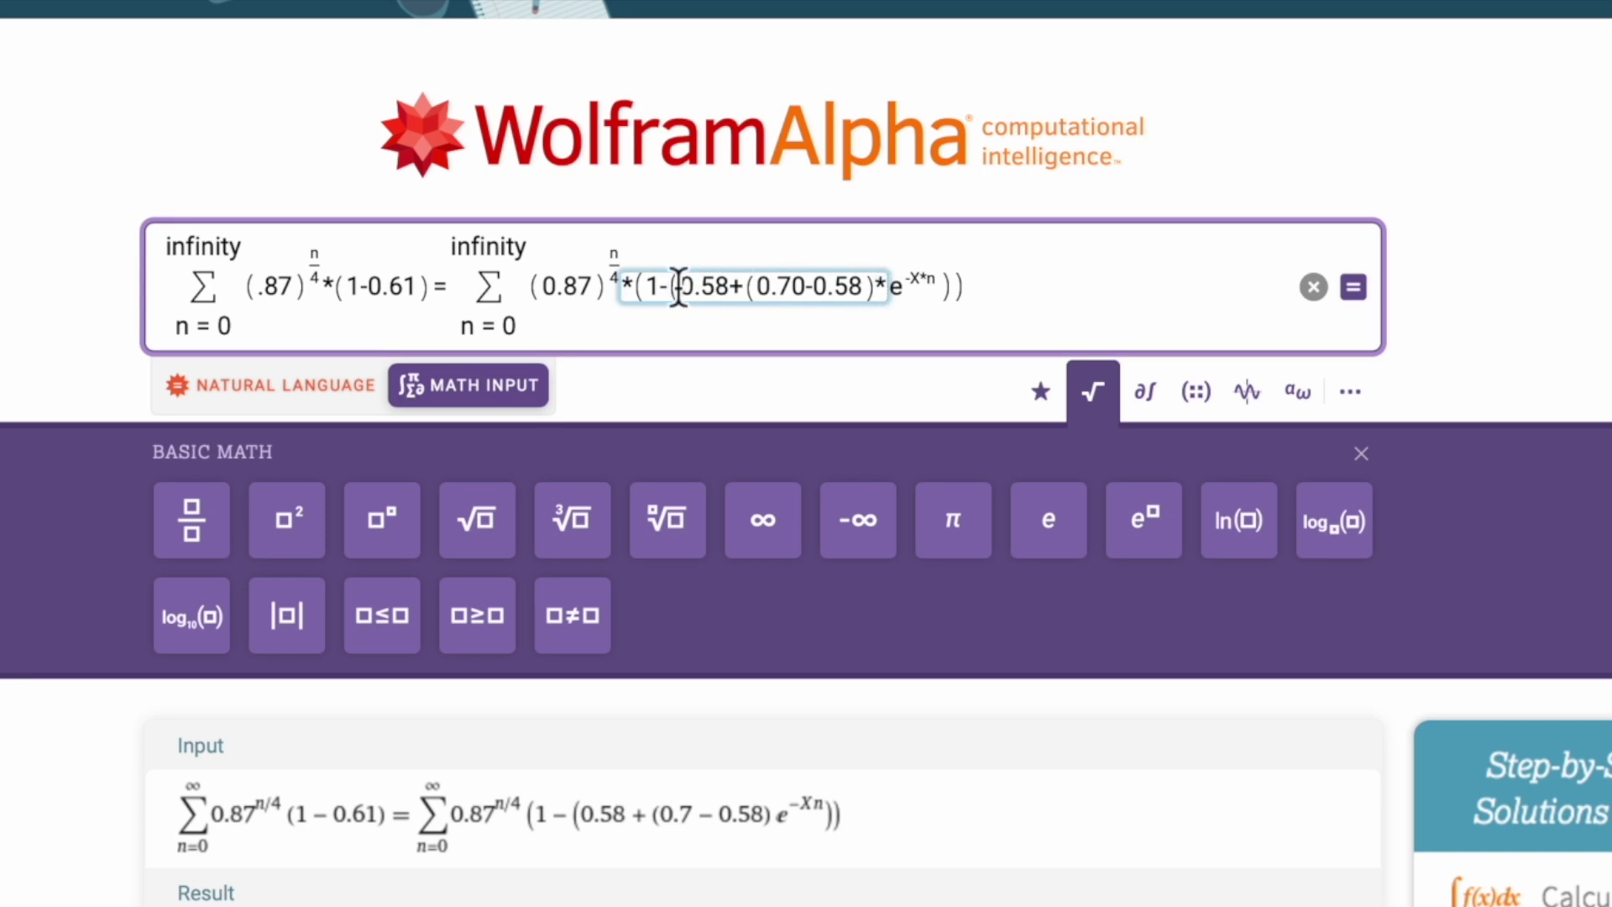
left_click_drag(674, 286, 951, 294)
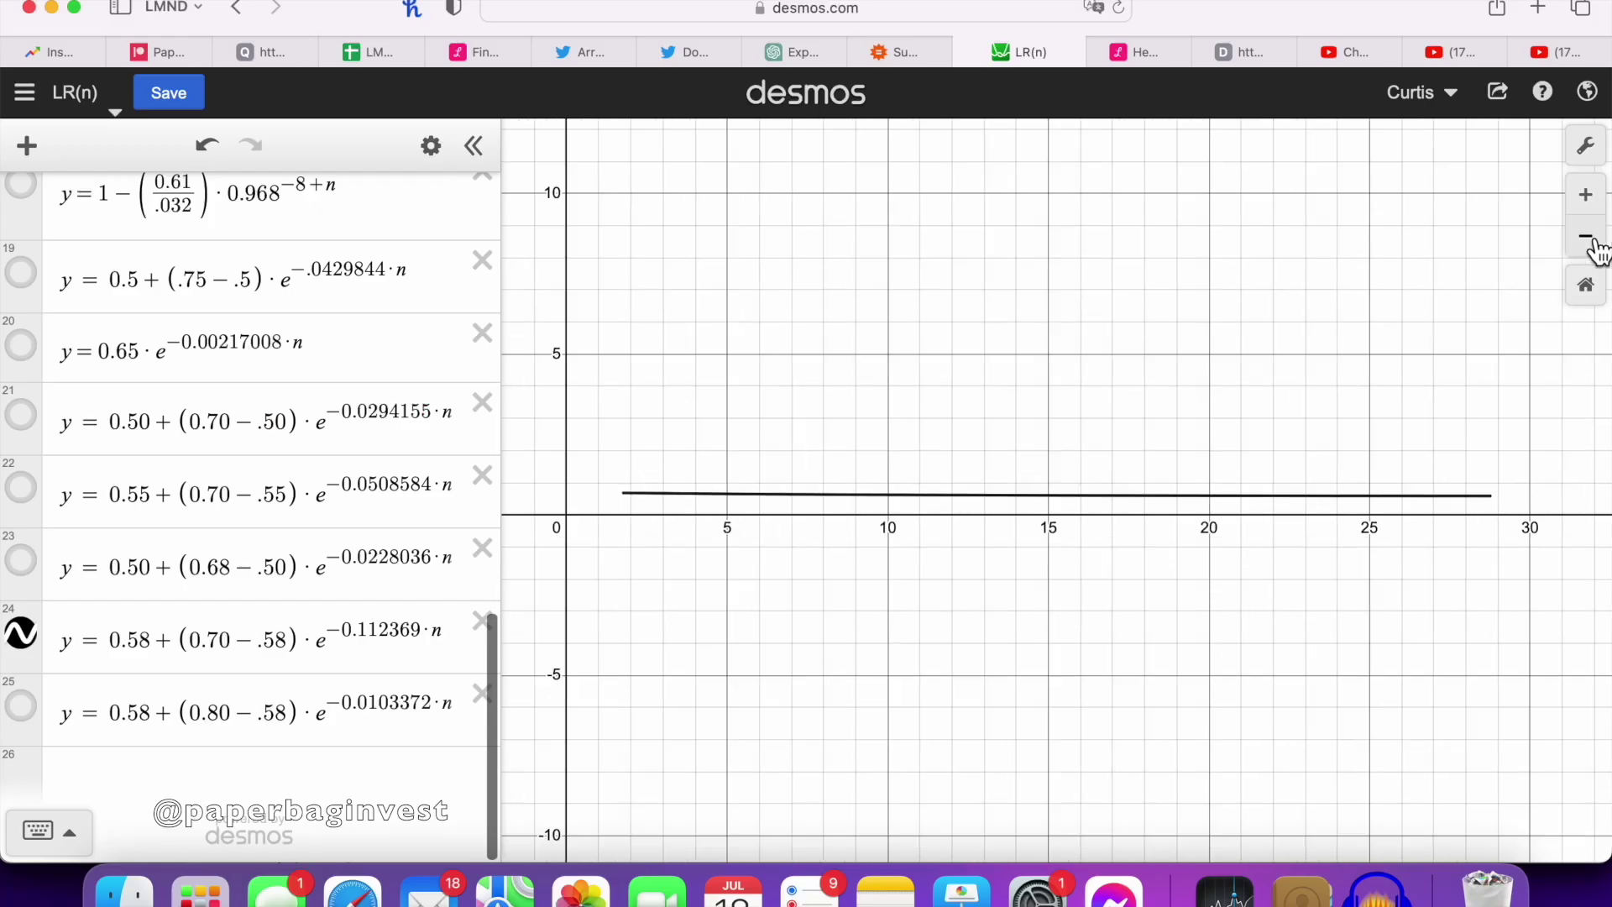
Step: Zoom the Desmos LR(n) graph and trace curve 24 from its 0.7 start to n of 8
left_click(1586, 235)
left_click(1586, 194)
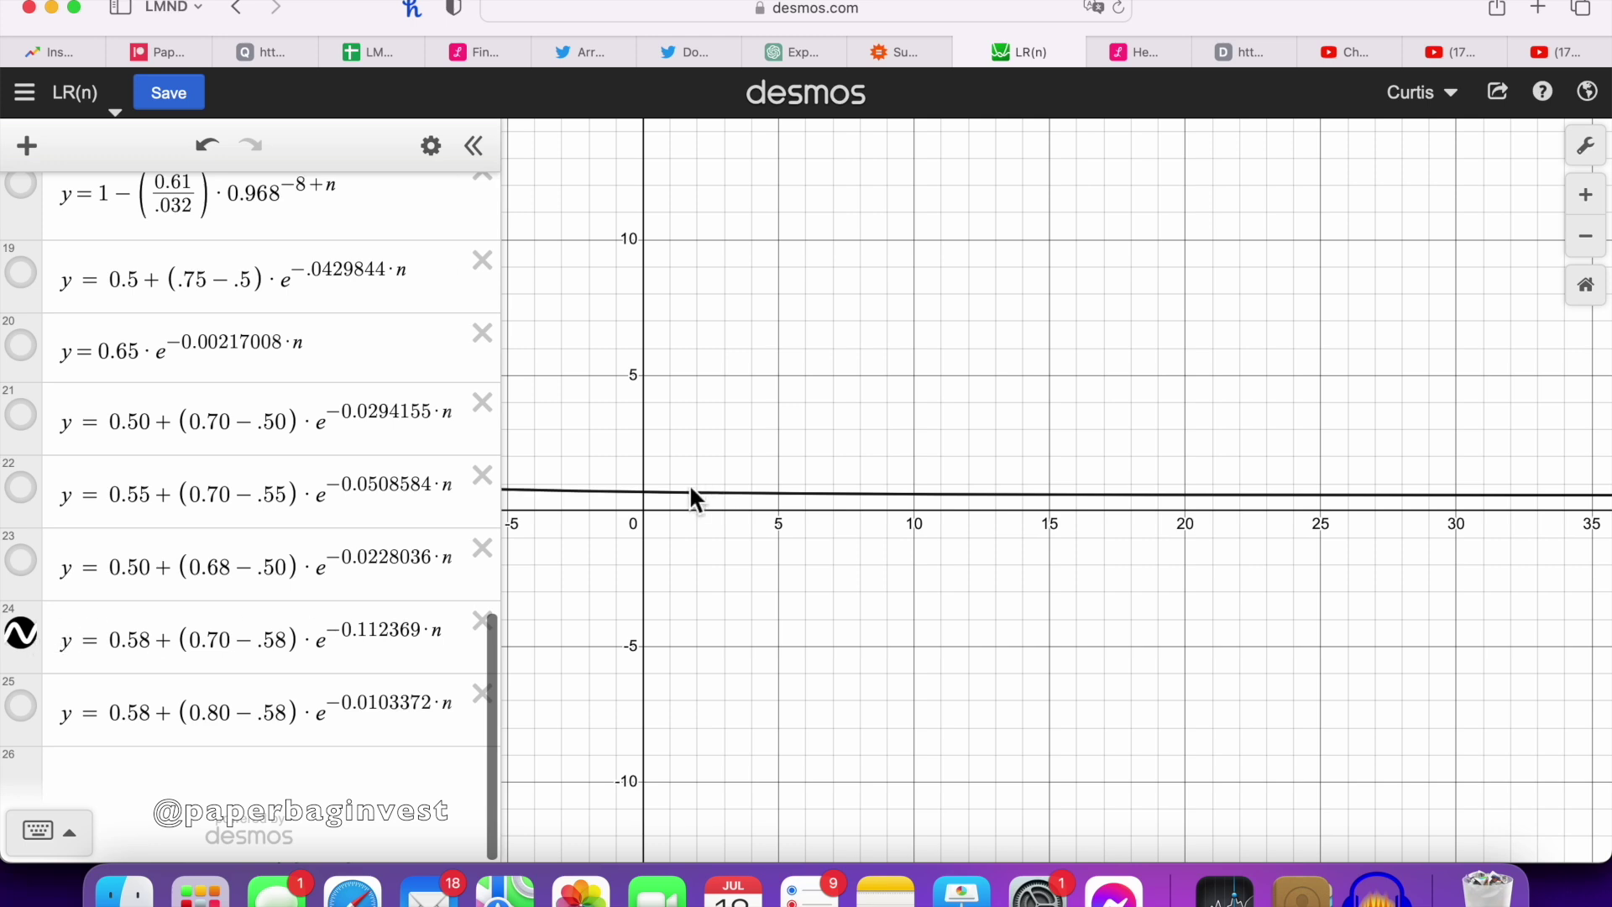
left_click_drag(694, 496, 654, 504)
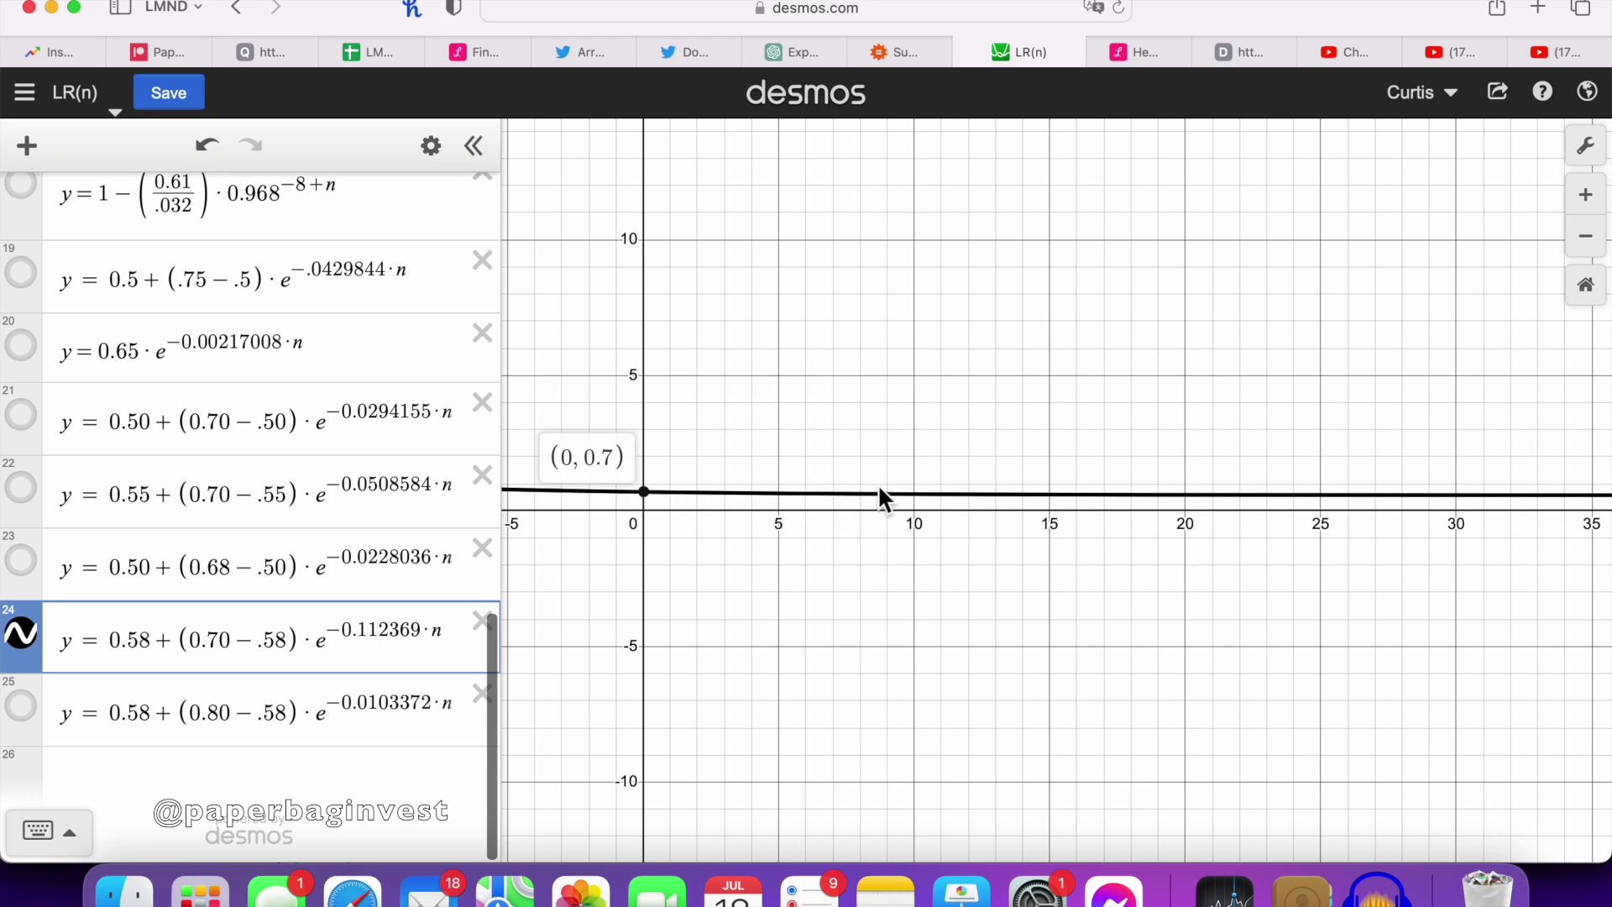
left_click(1585, 195)
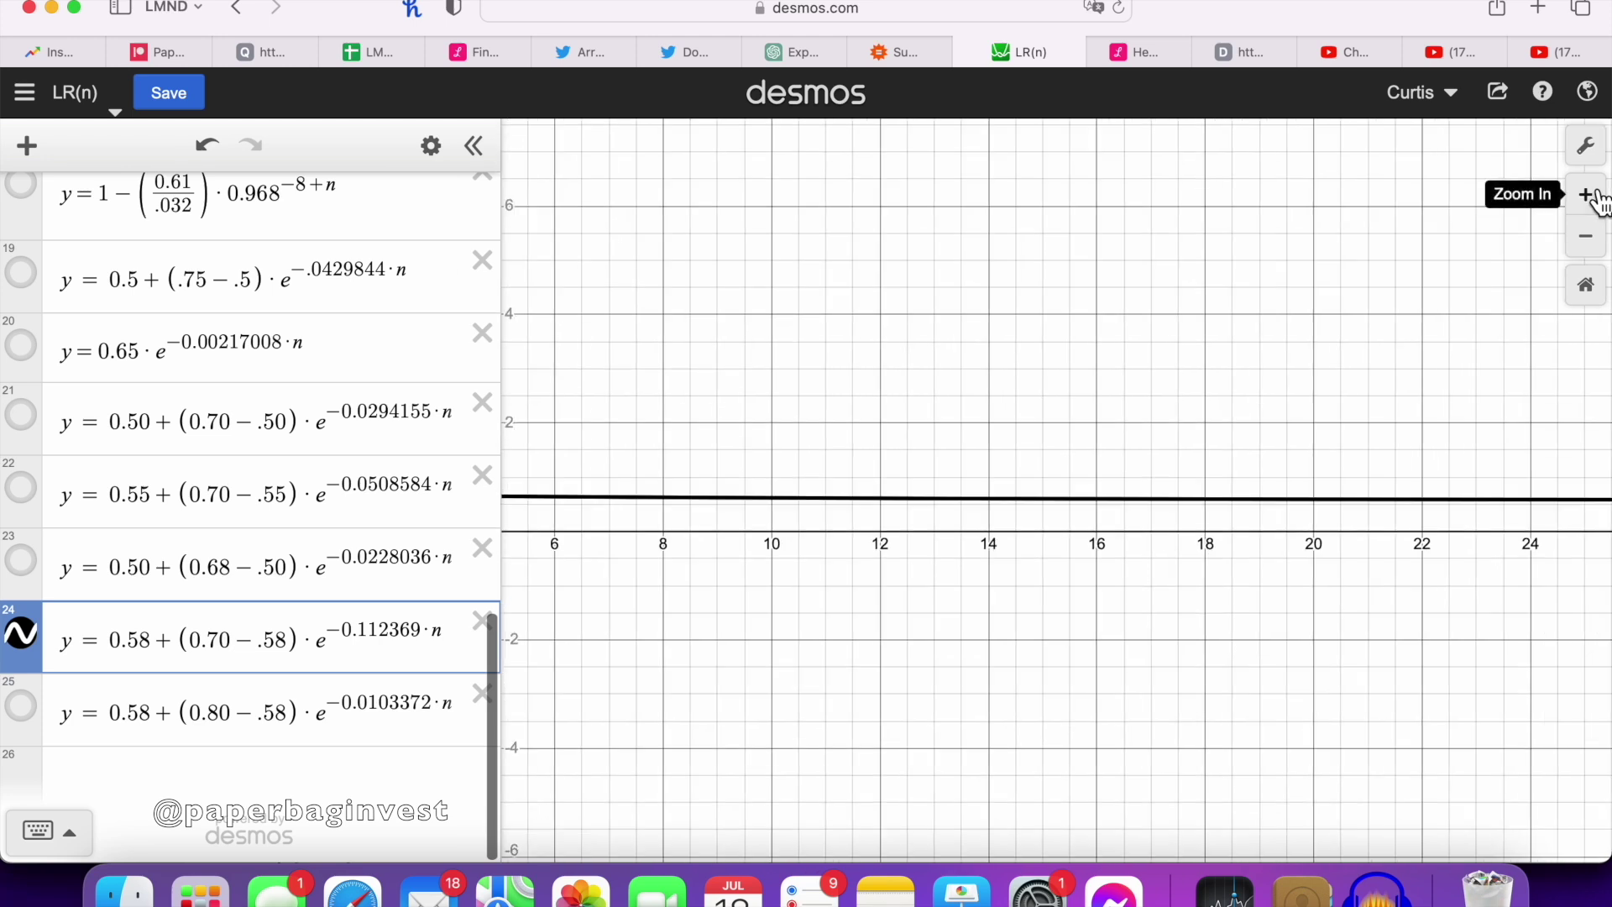
left_click_drag(846, 500, 1187, 510)
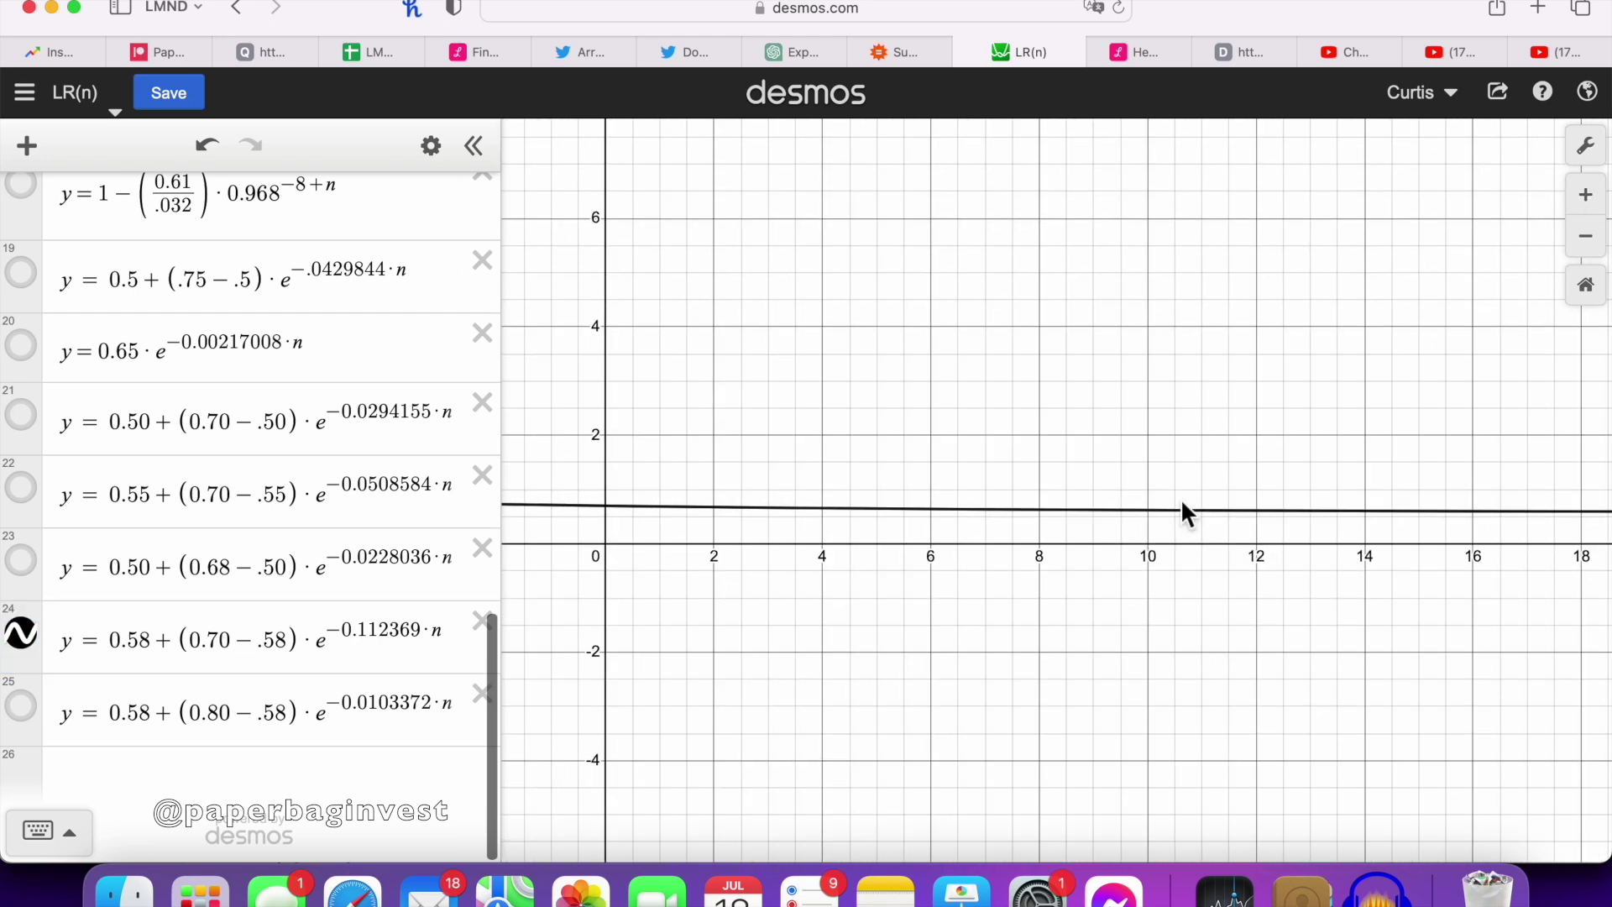
mouse_move(1041, 550)
left_mouse_down()
mouse_move(1031, 534)
mouse_move(1256, 540)
mouse_move(1139, 554)
mouse_move(1050, 545)
mouse_move(1375, 542)
mouse_move(1080, 547)
mouse_move(1259, 550)
mouse_move(1047, 554)
mouse_move(1267, 558)
mouse_move(980, 577)
mouse_move(1220, 546)
mouse_move(732, 631)
left_mouse_up()
Step: Trace curve 24 out to n of 20 and 40, then return to the LMND spreadsheet
left_click(629, 601)
mouse_move(631, 599)
left_mouse_down()
mouse_move(994, 629)
mouse_move(927, 650)
mouse_move(927, 614)
left_mouse_up()
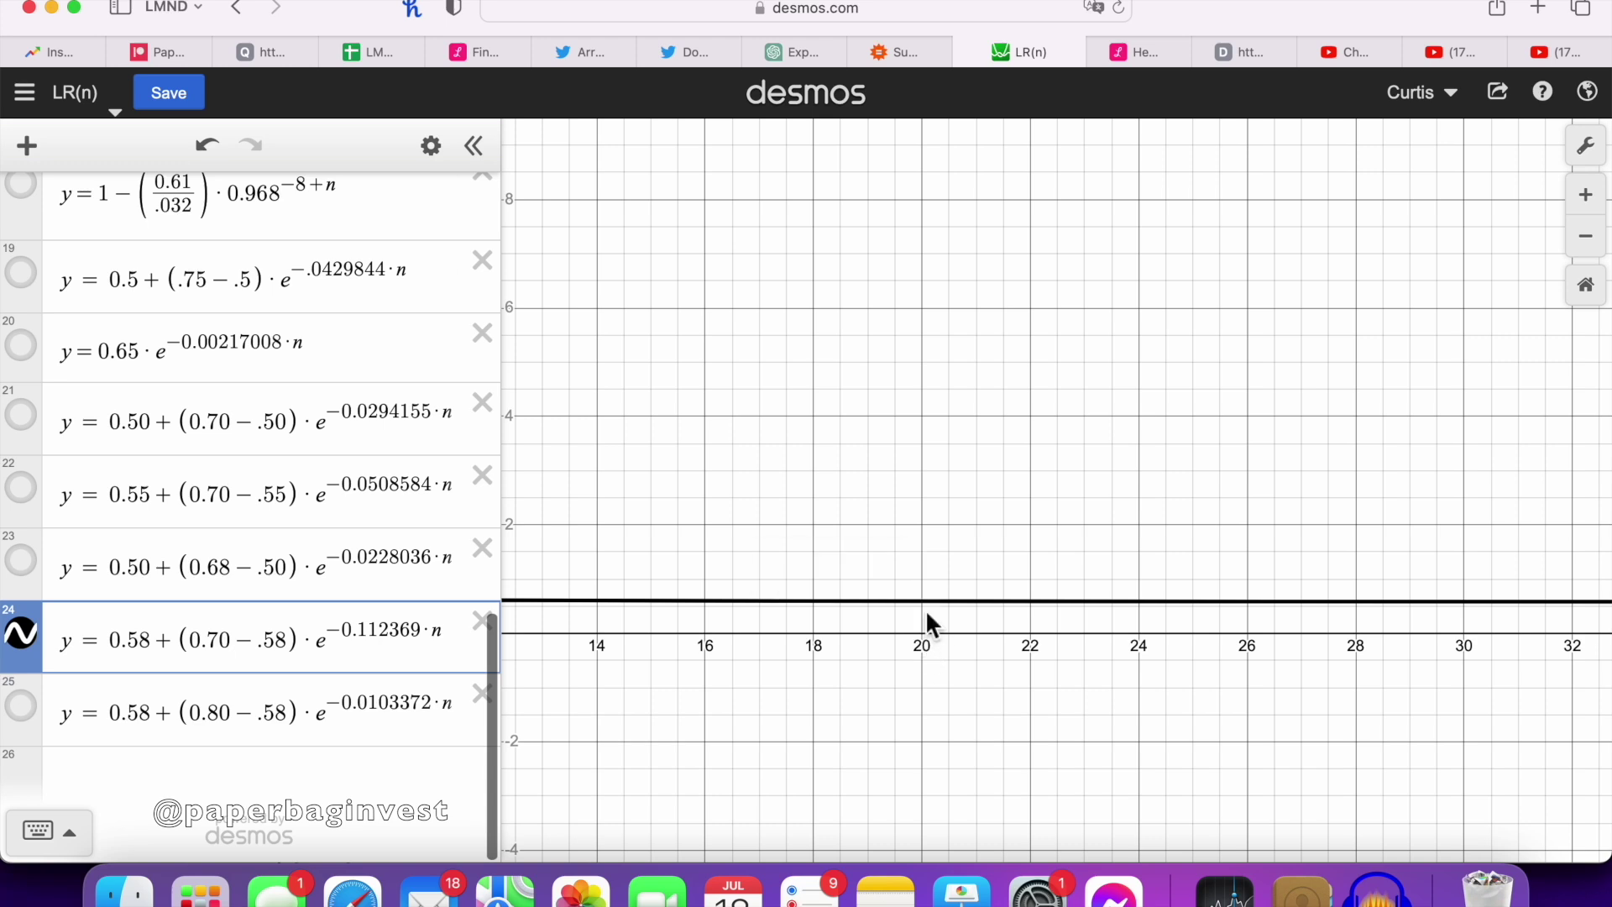
left_click_drag(1407, 702, 809, 702)
left_click_drag(1306, 701, 1097, 695)
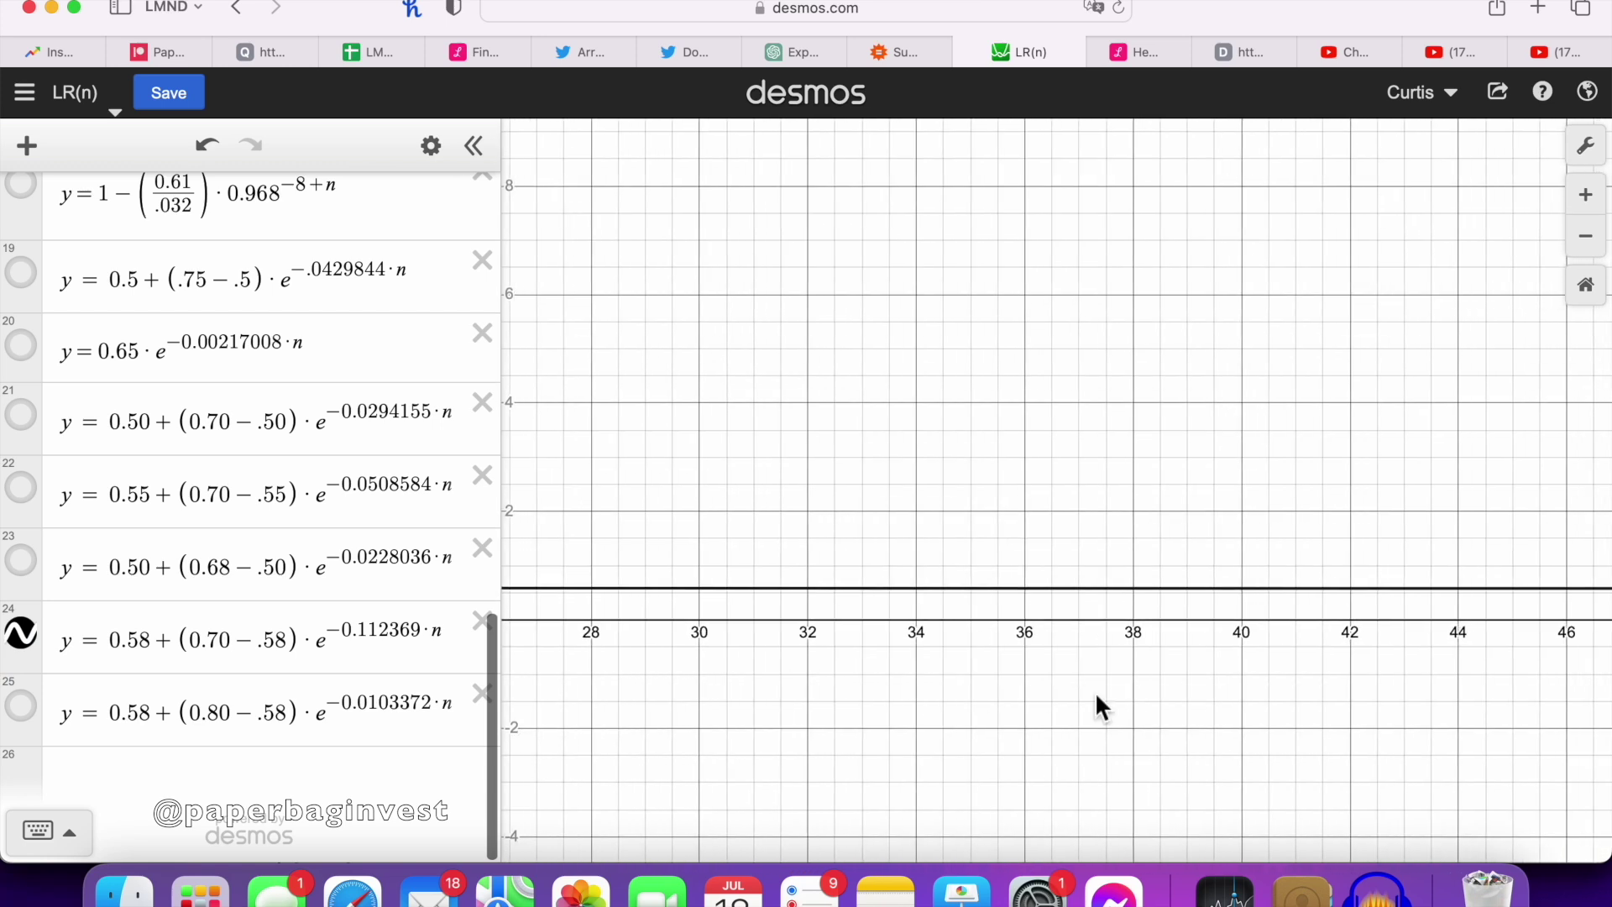
left_click_drag(1243, 601, 1300, 620)
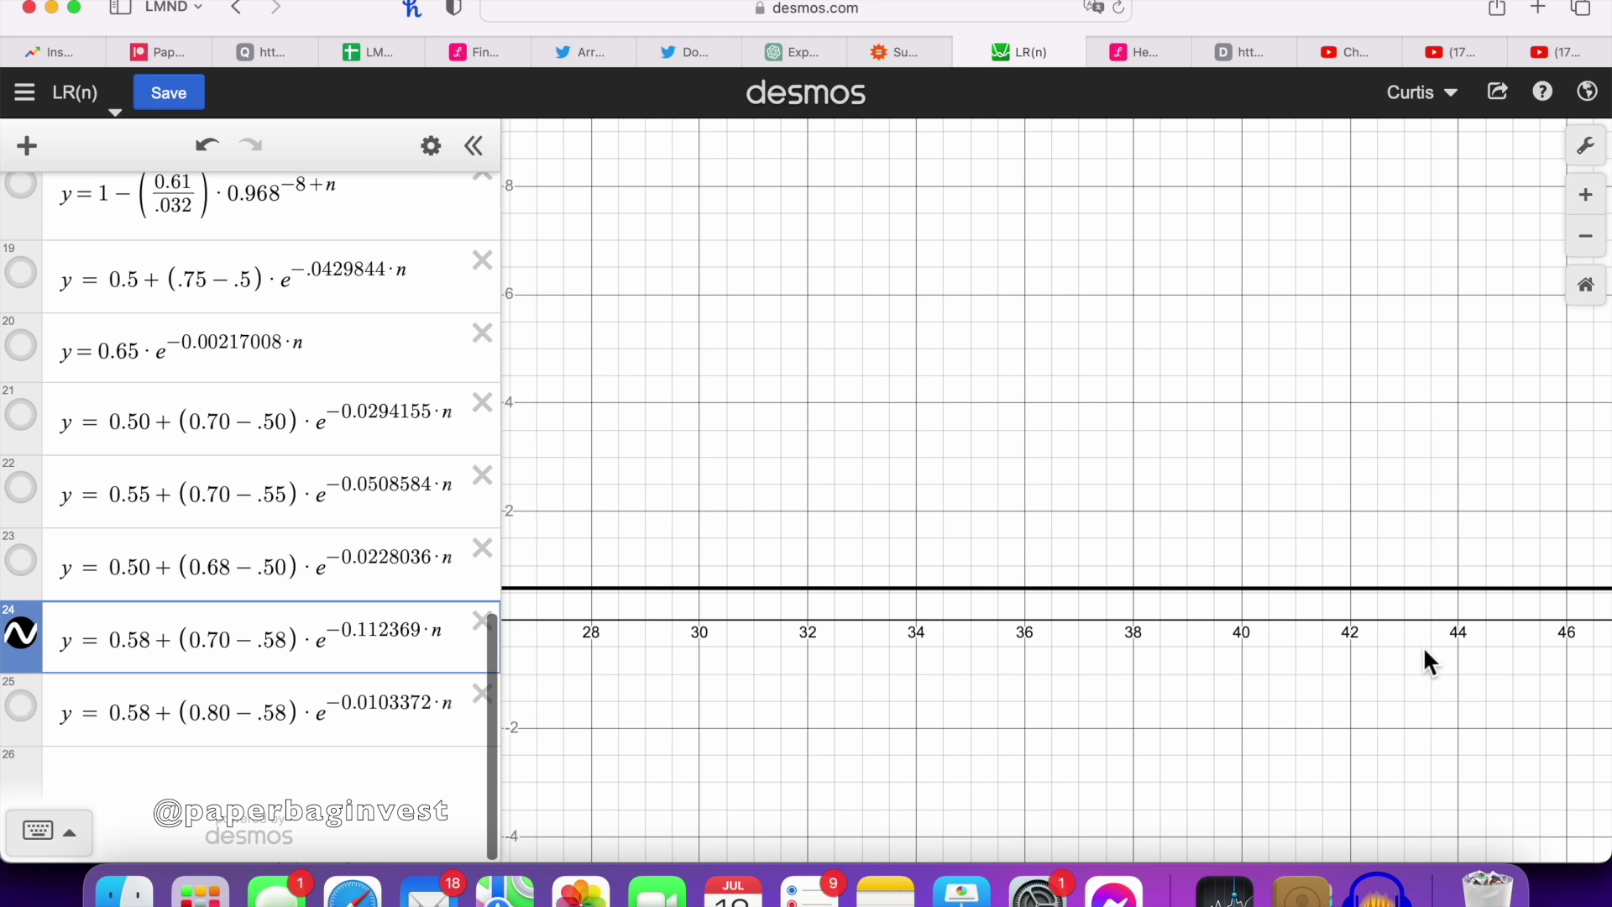
left_click(1043, 690)
key("super+4")
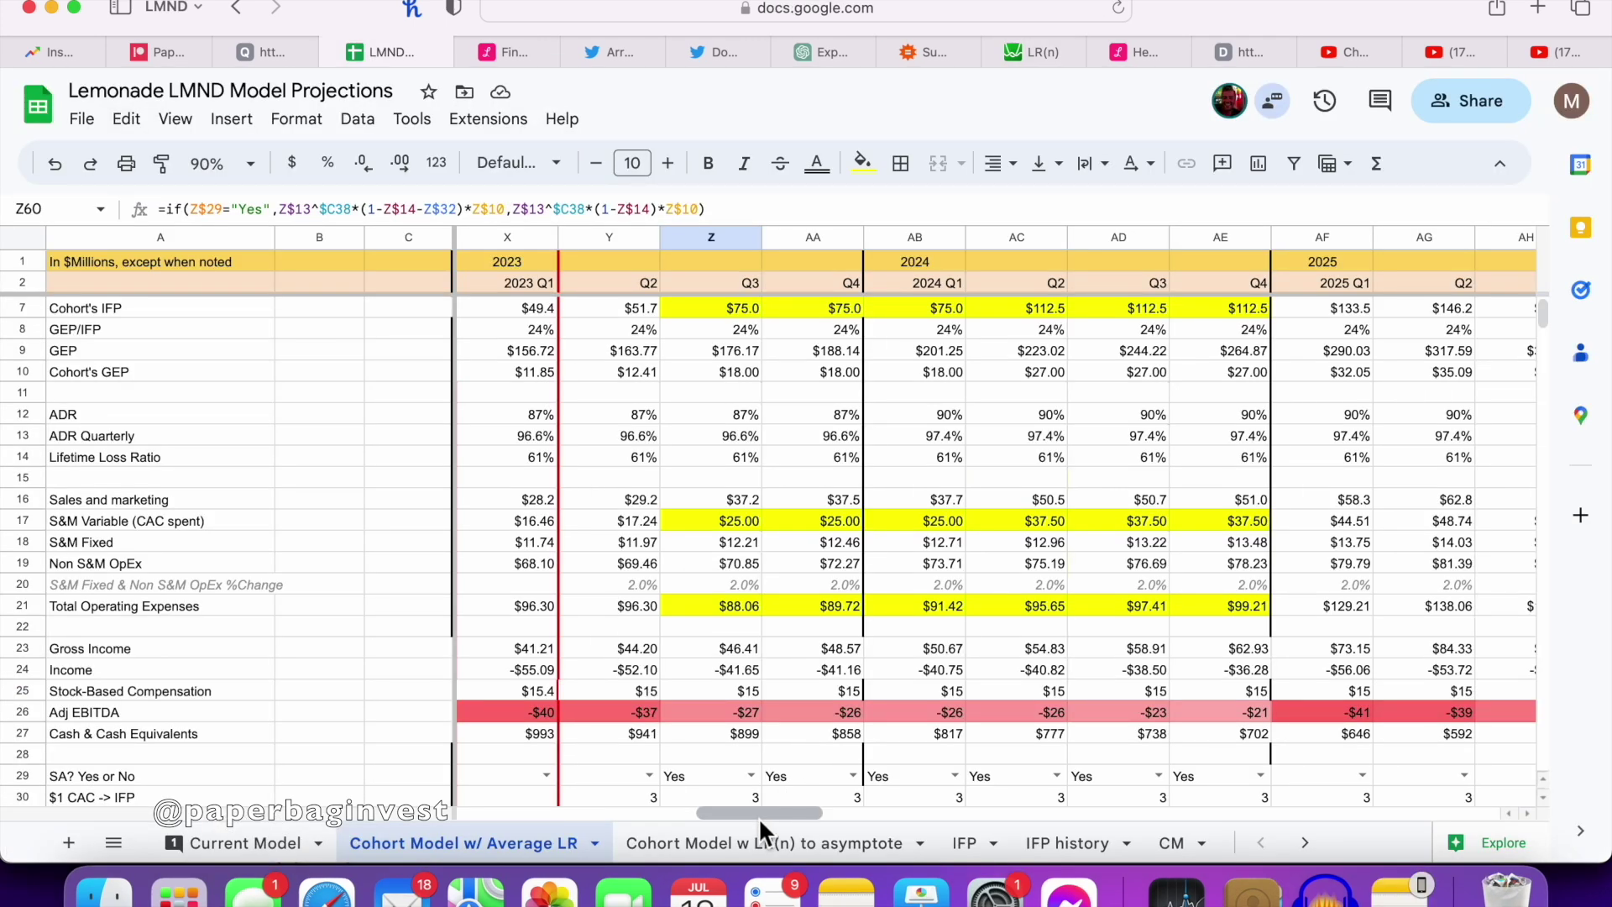
Step: On the asymptote sheet, inspect Y12 ADR, Y14 lifetime LR, 70% initial, 0.112369 factor and 58% asymptote
left_click(744, 852)
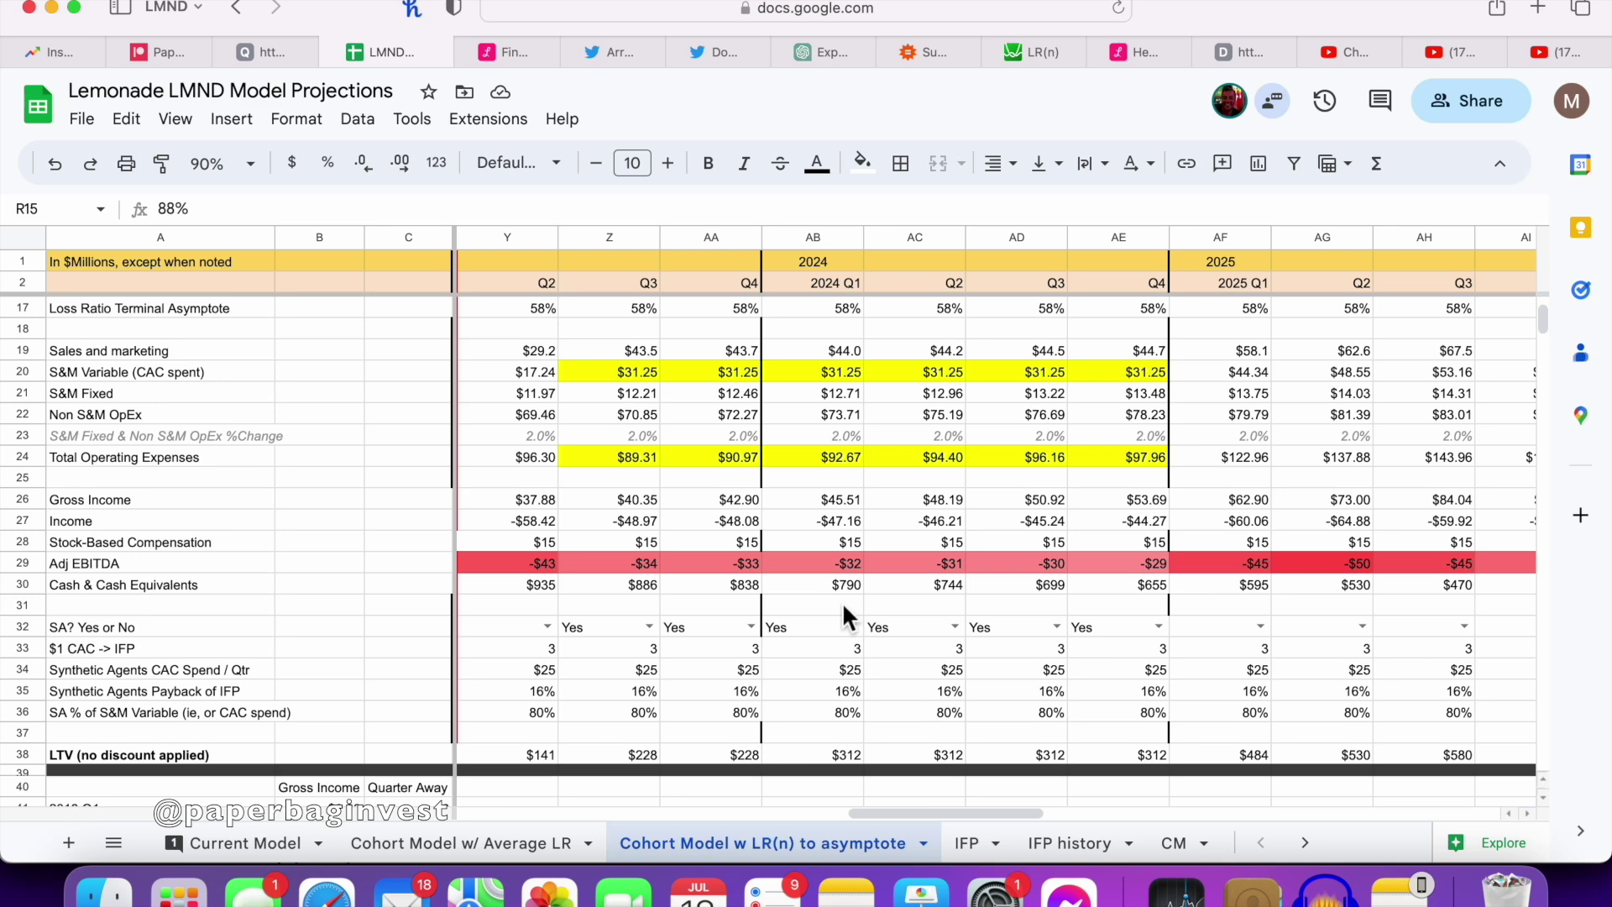
scroll(843, 602, "left", 2)
scroll(843, 602, "up", 5)
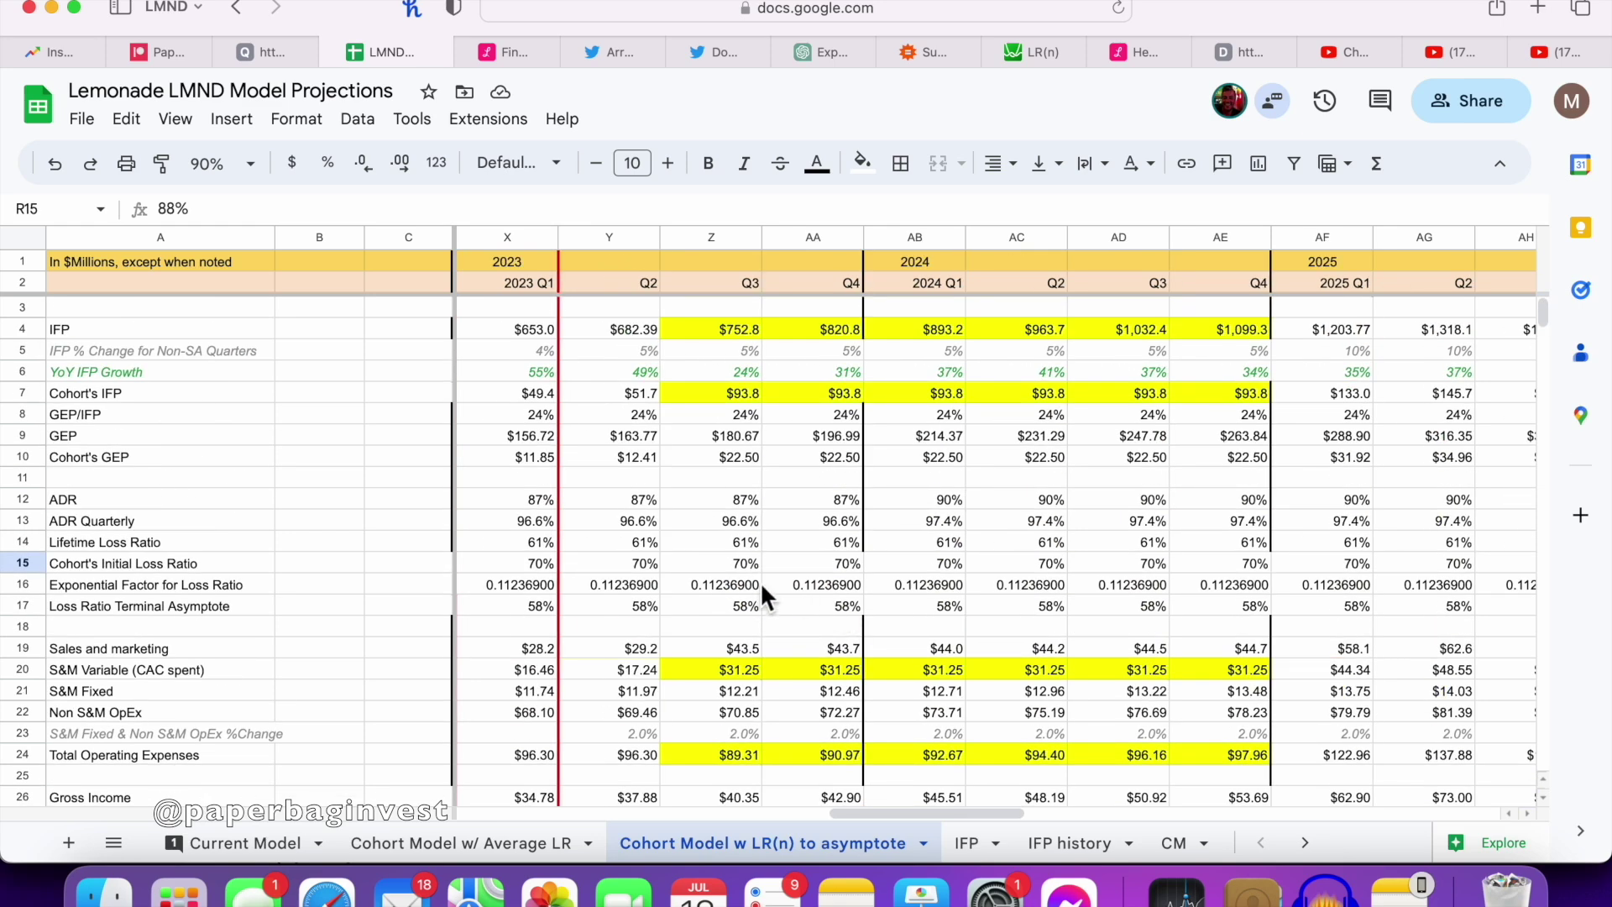
left_click(633, 502)
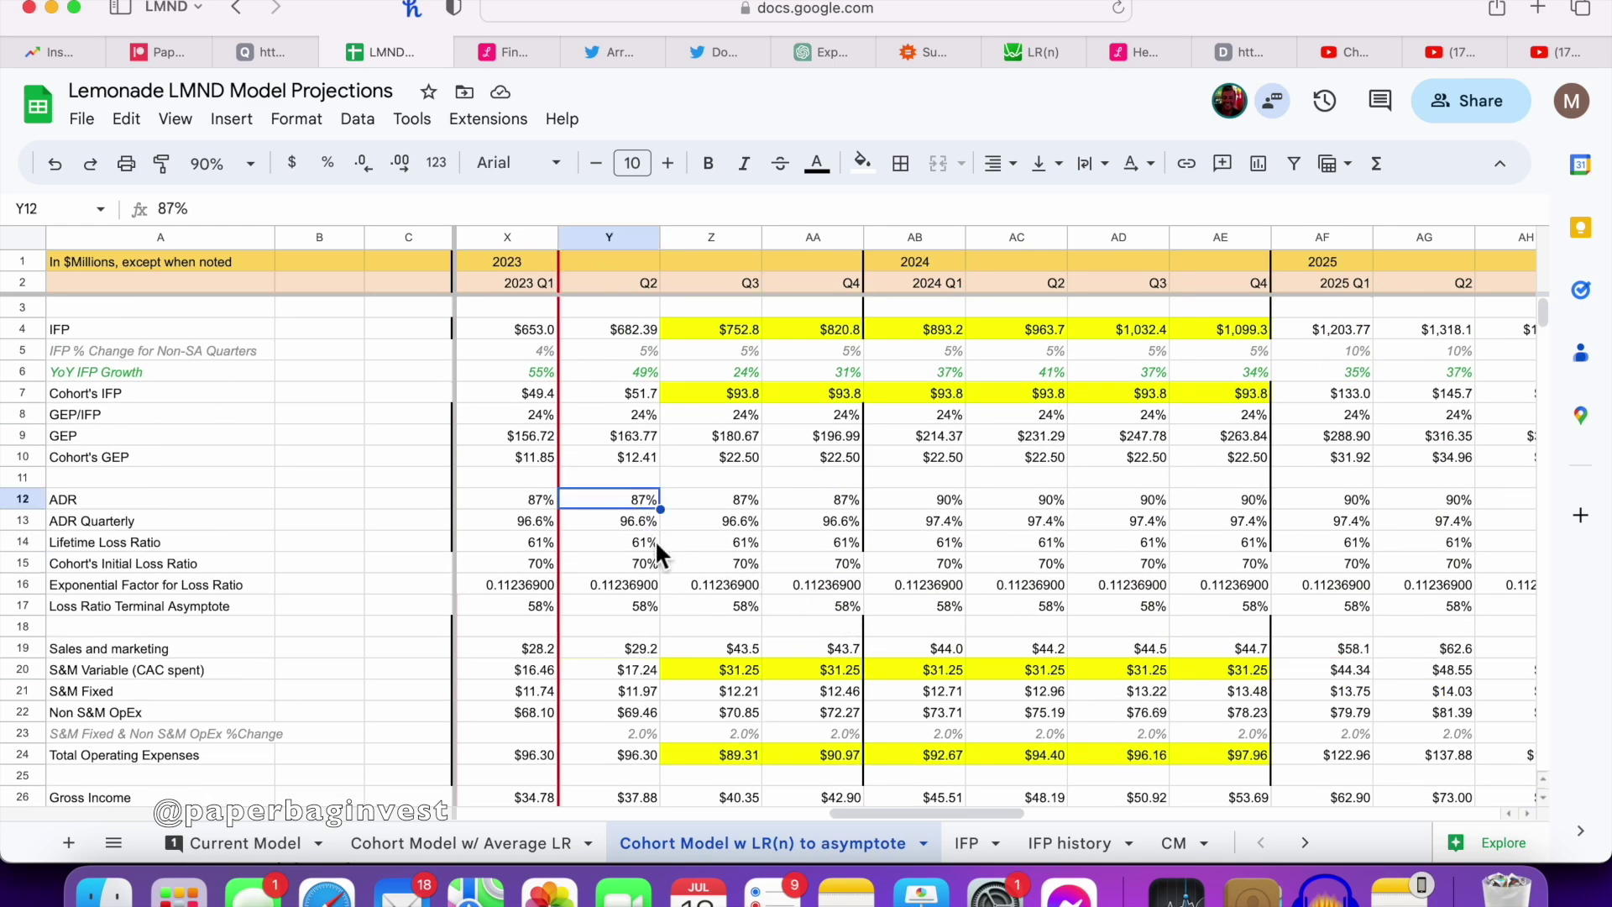
left_click(652, 544)
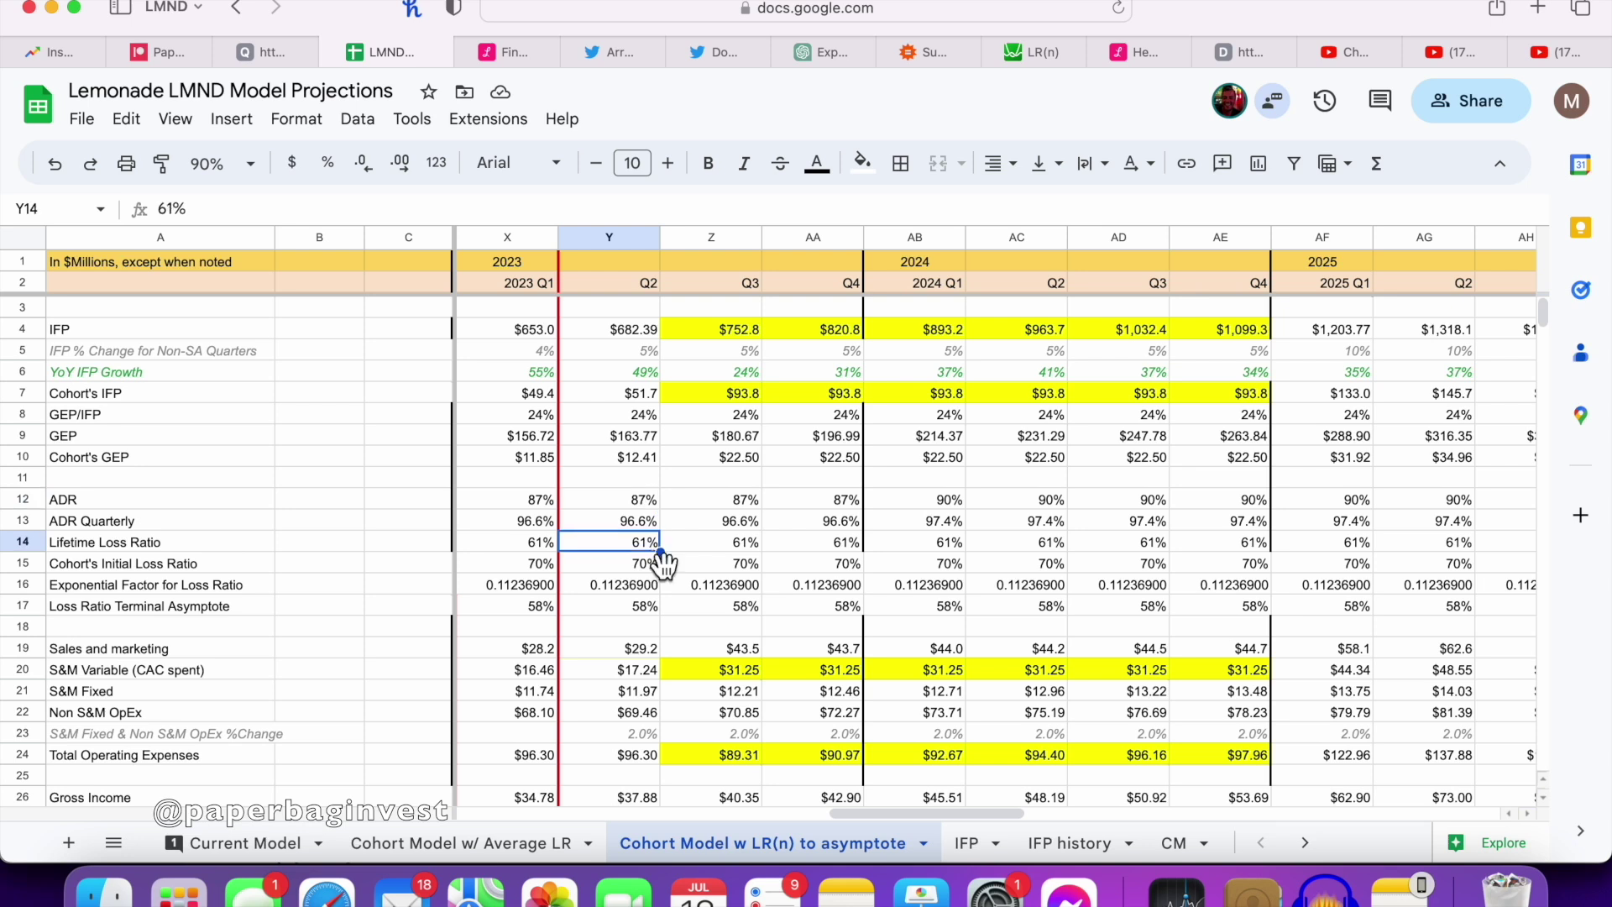
left_click(644, 569)
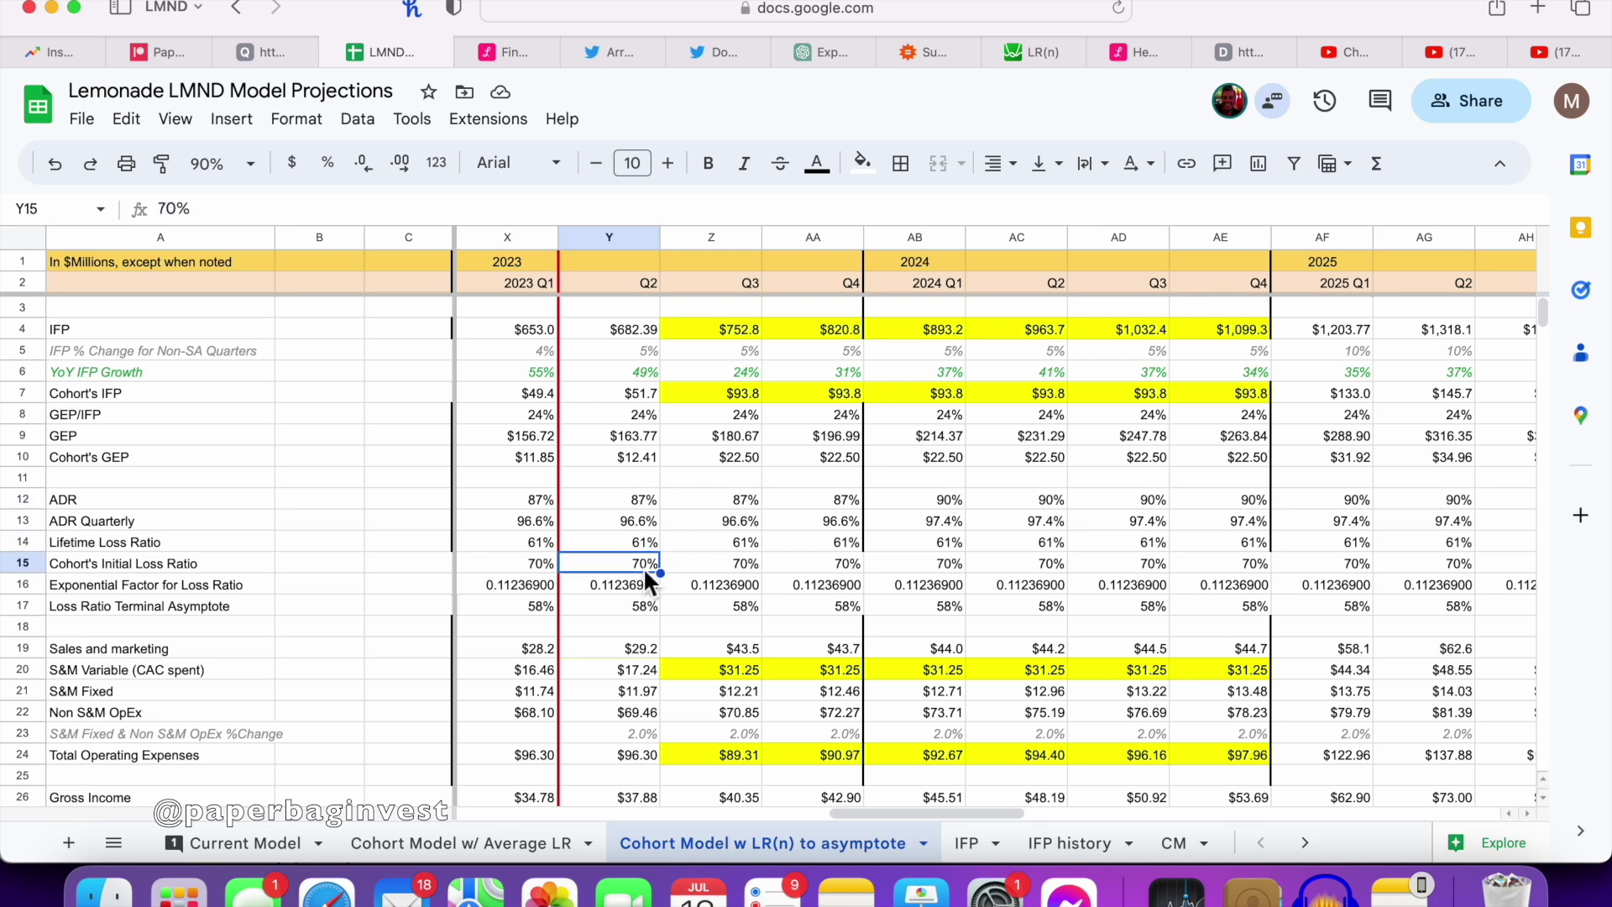
left_click(648, 586)
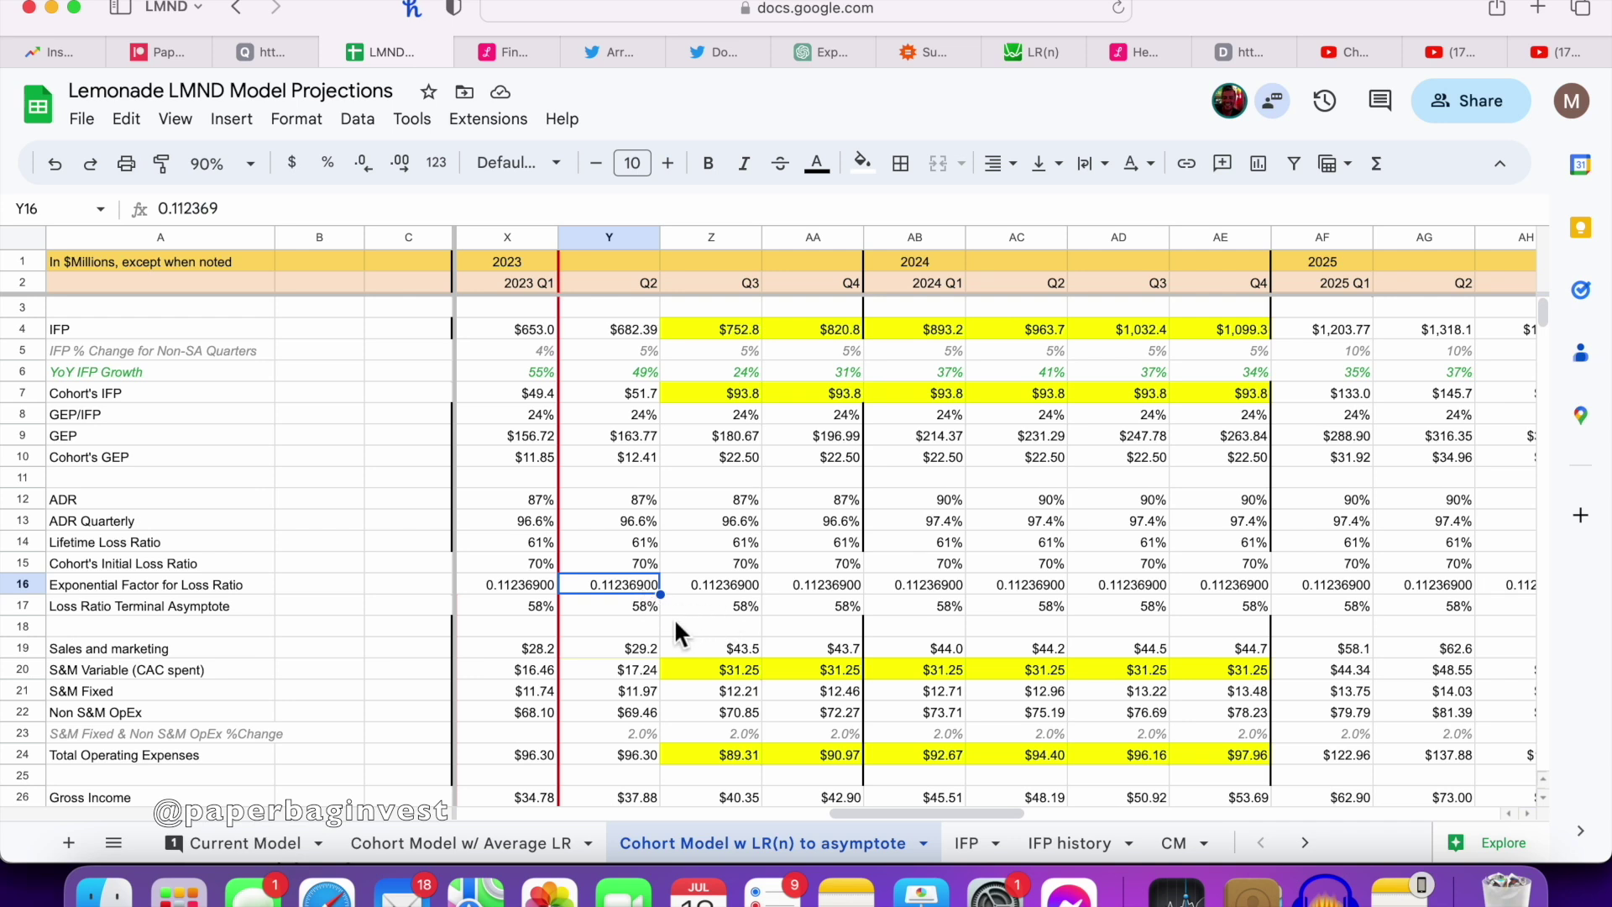
left_click(622, 606)
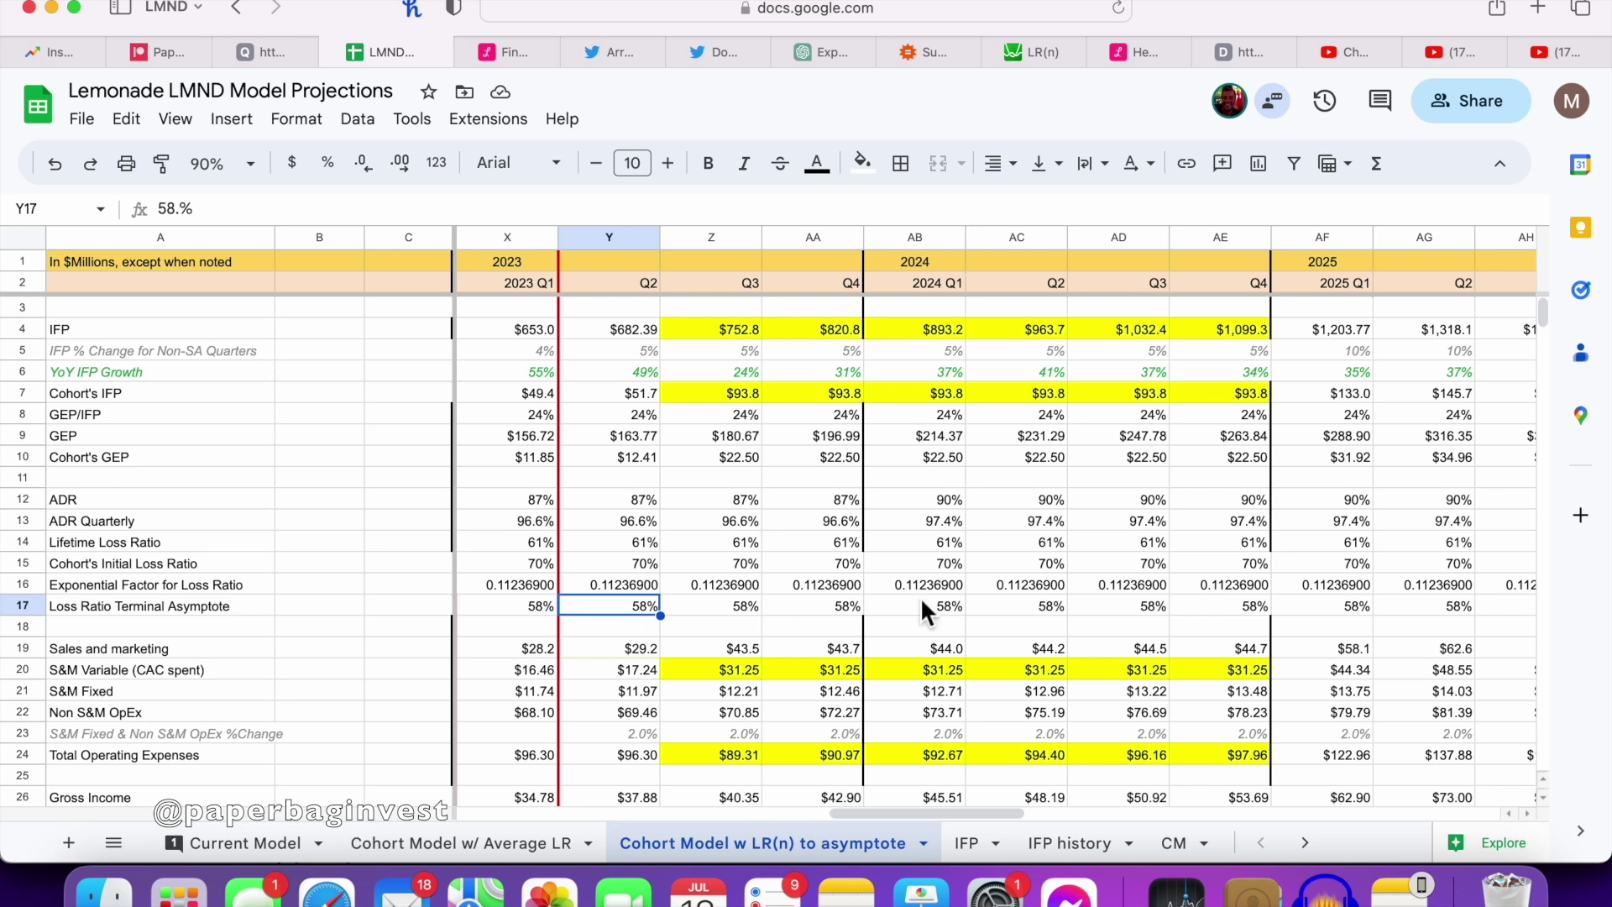
Step: Select the Y15–Y17 loss-ratio parameters, recheck Y14 and Y15, then bring up the investor-day PDF
left_click_drag(644, 560, 645, 606)
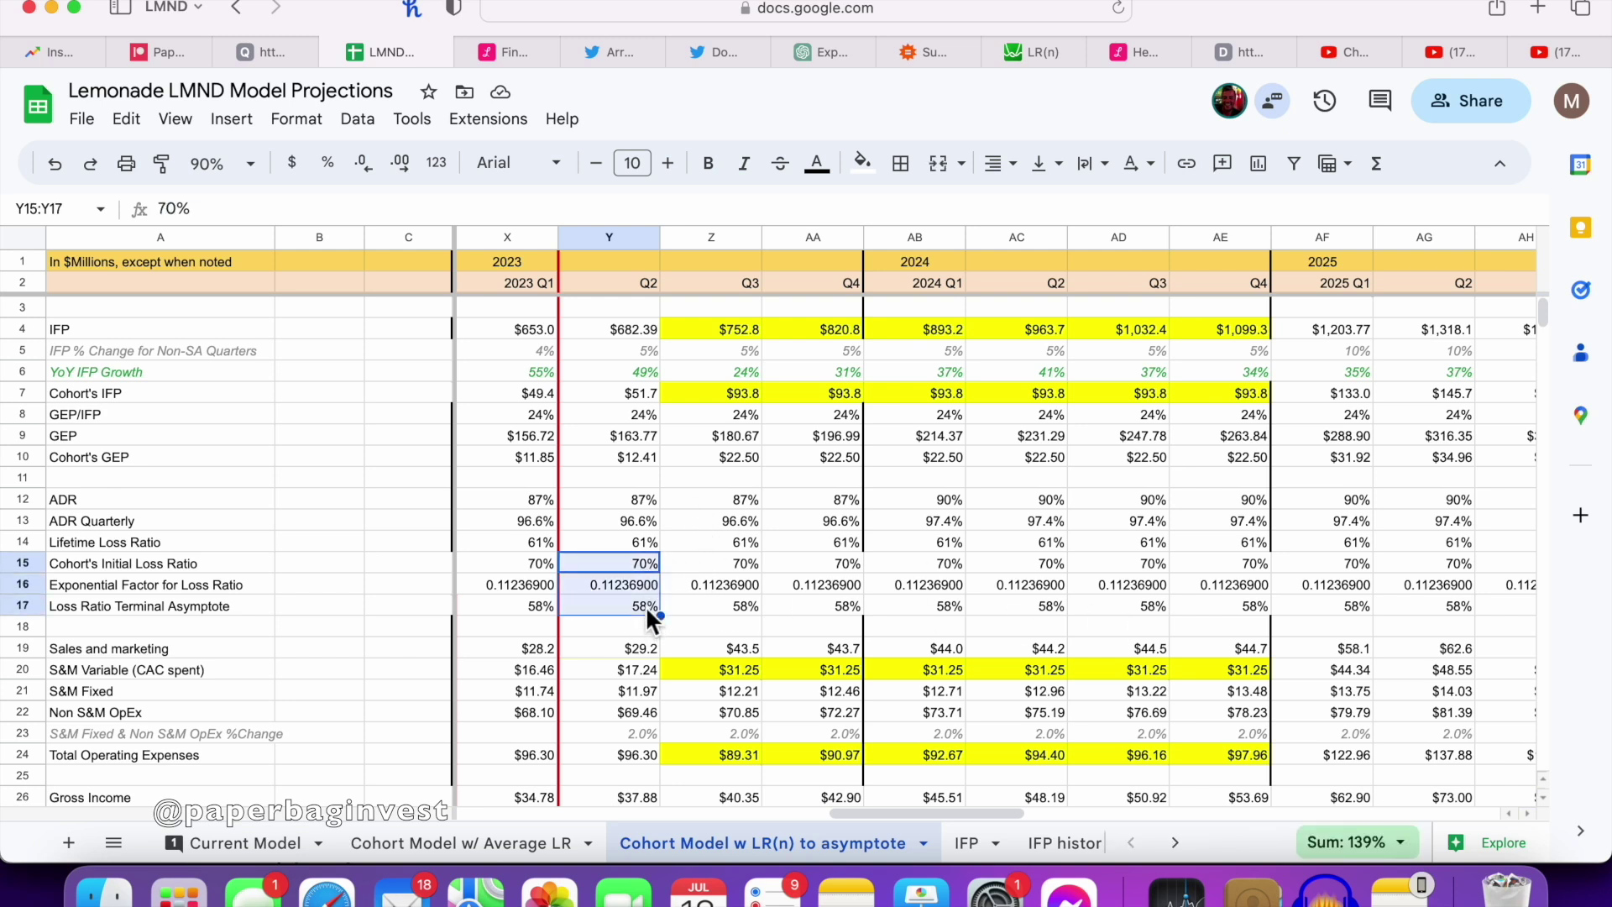
left_click(623, 544)
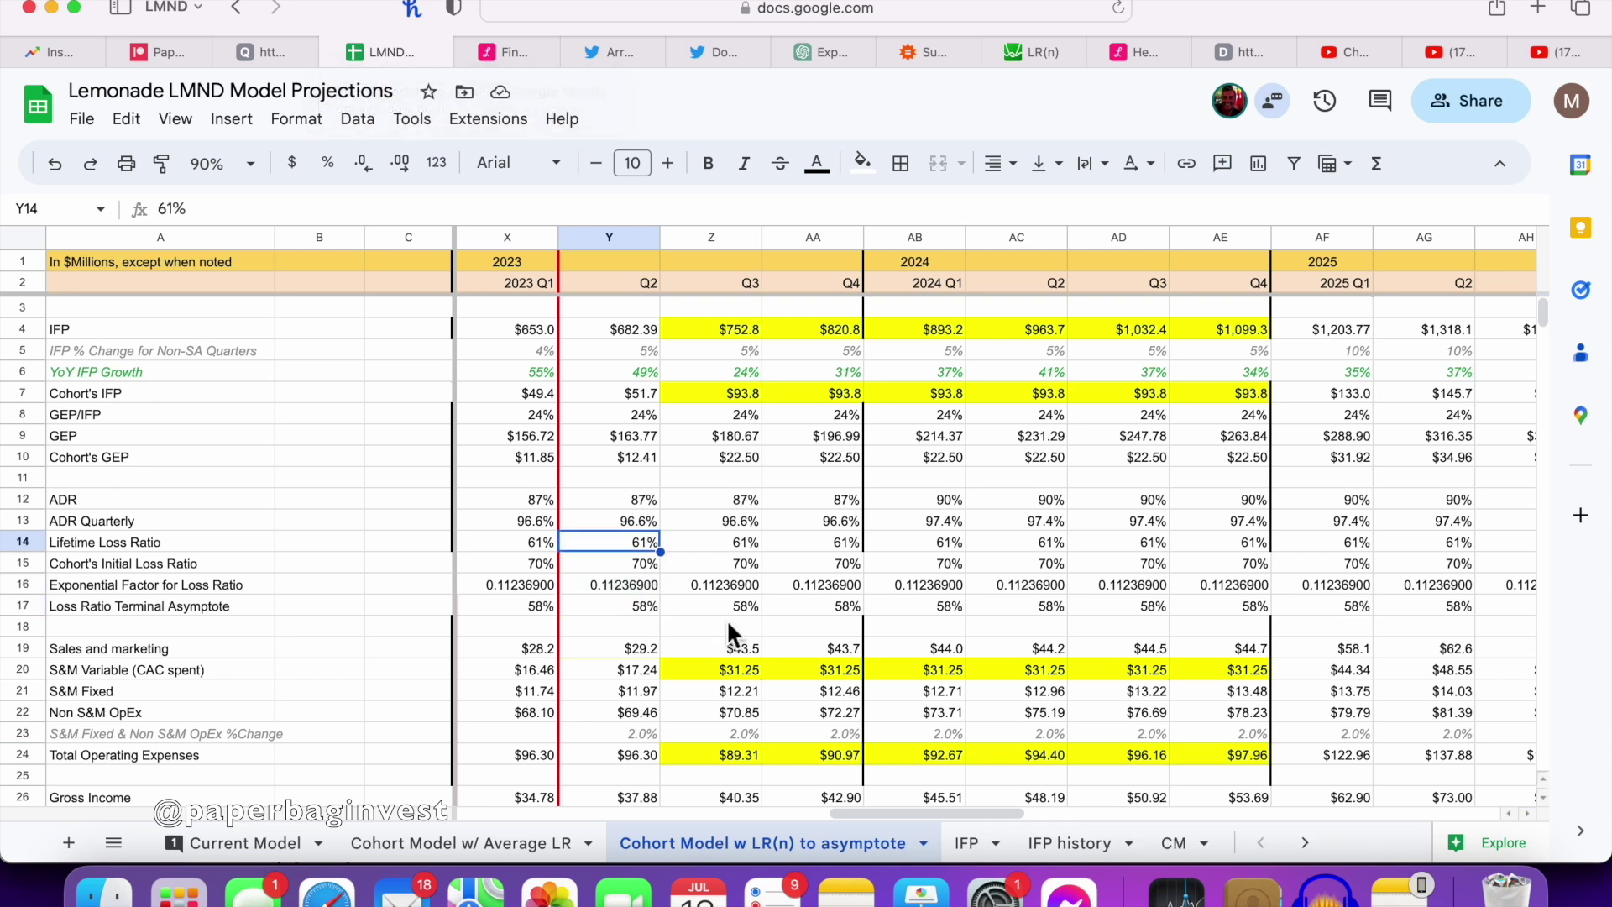
left_click(651, 566)
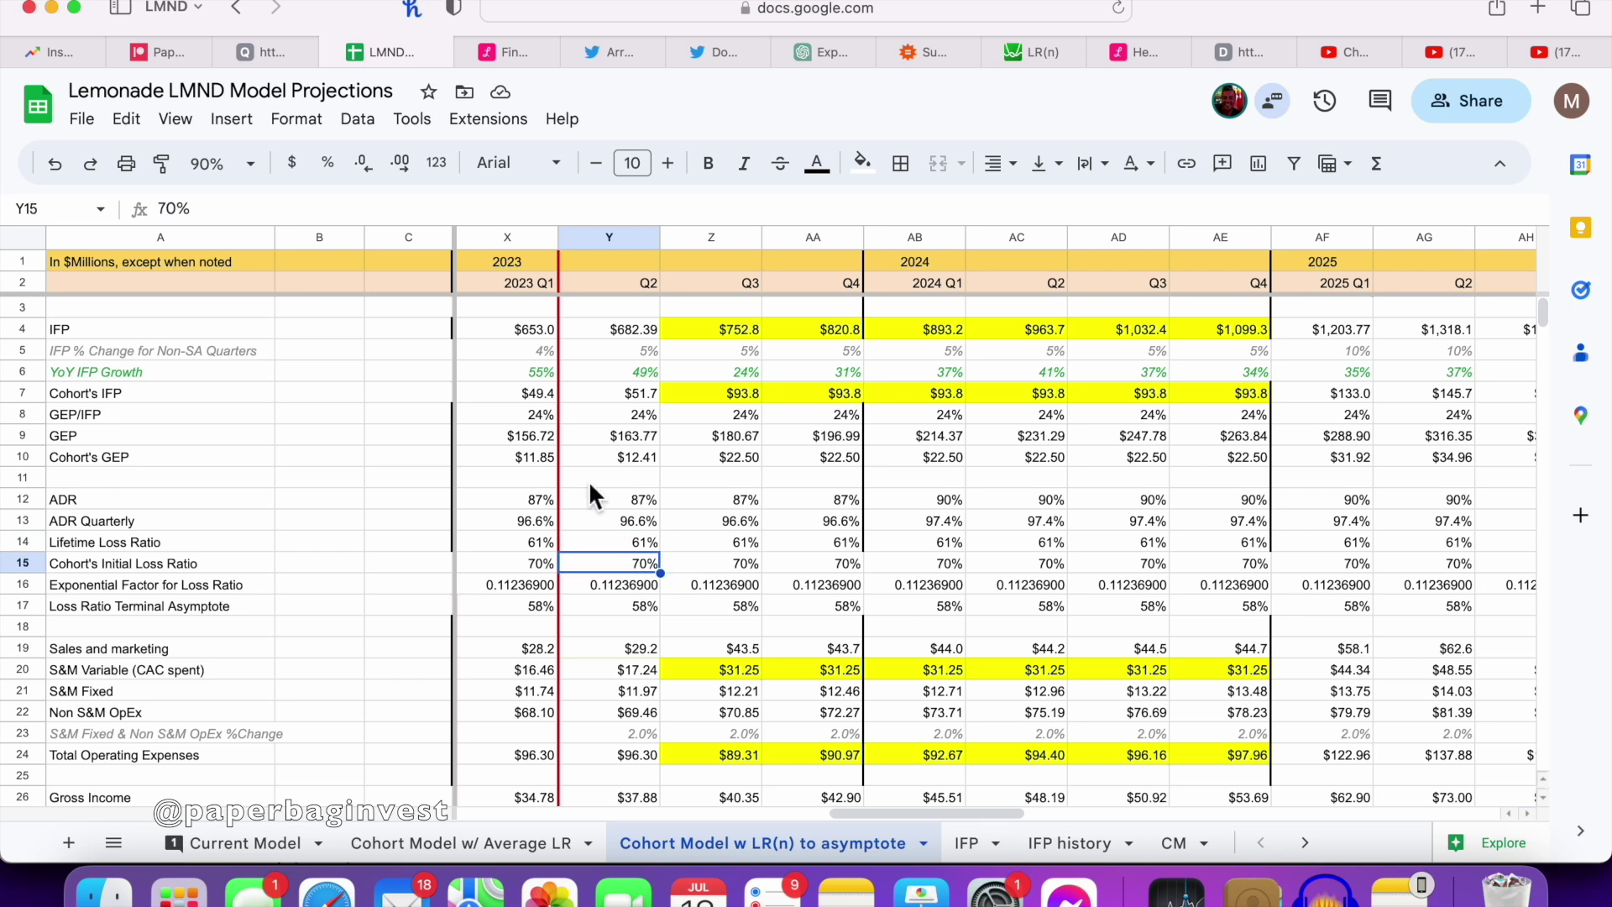
left_click(285, 49)
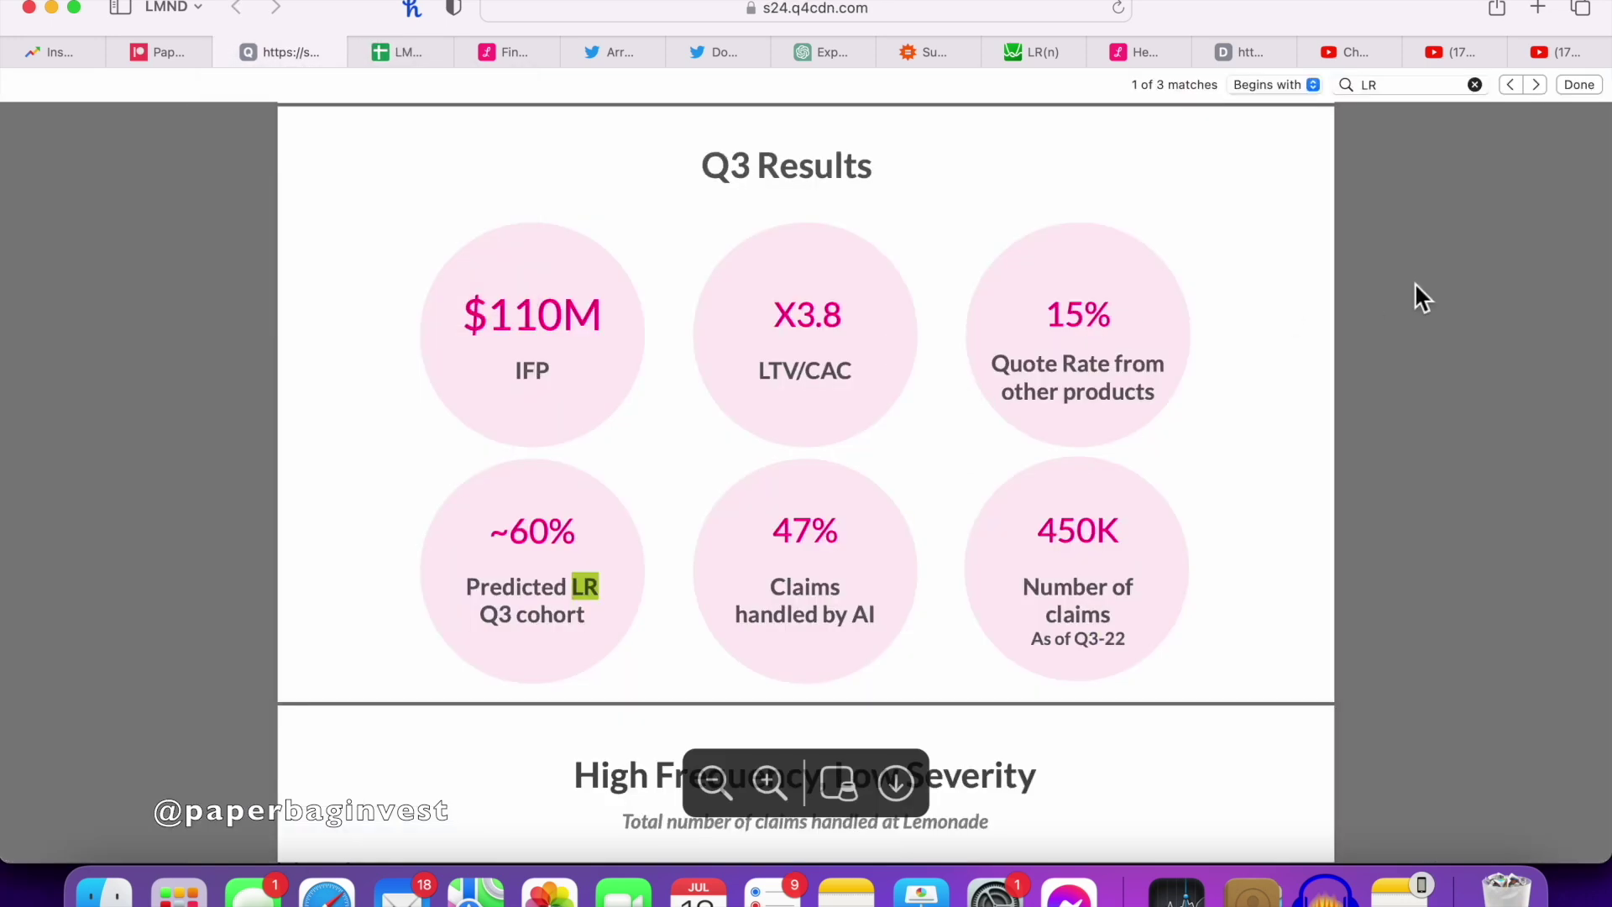
Step: Scroll the investor-day PDF and jump to the next 'LR' match
scroll(833, 590, "up", 15)
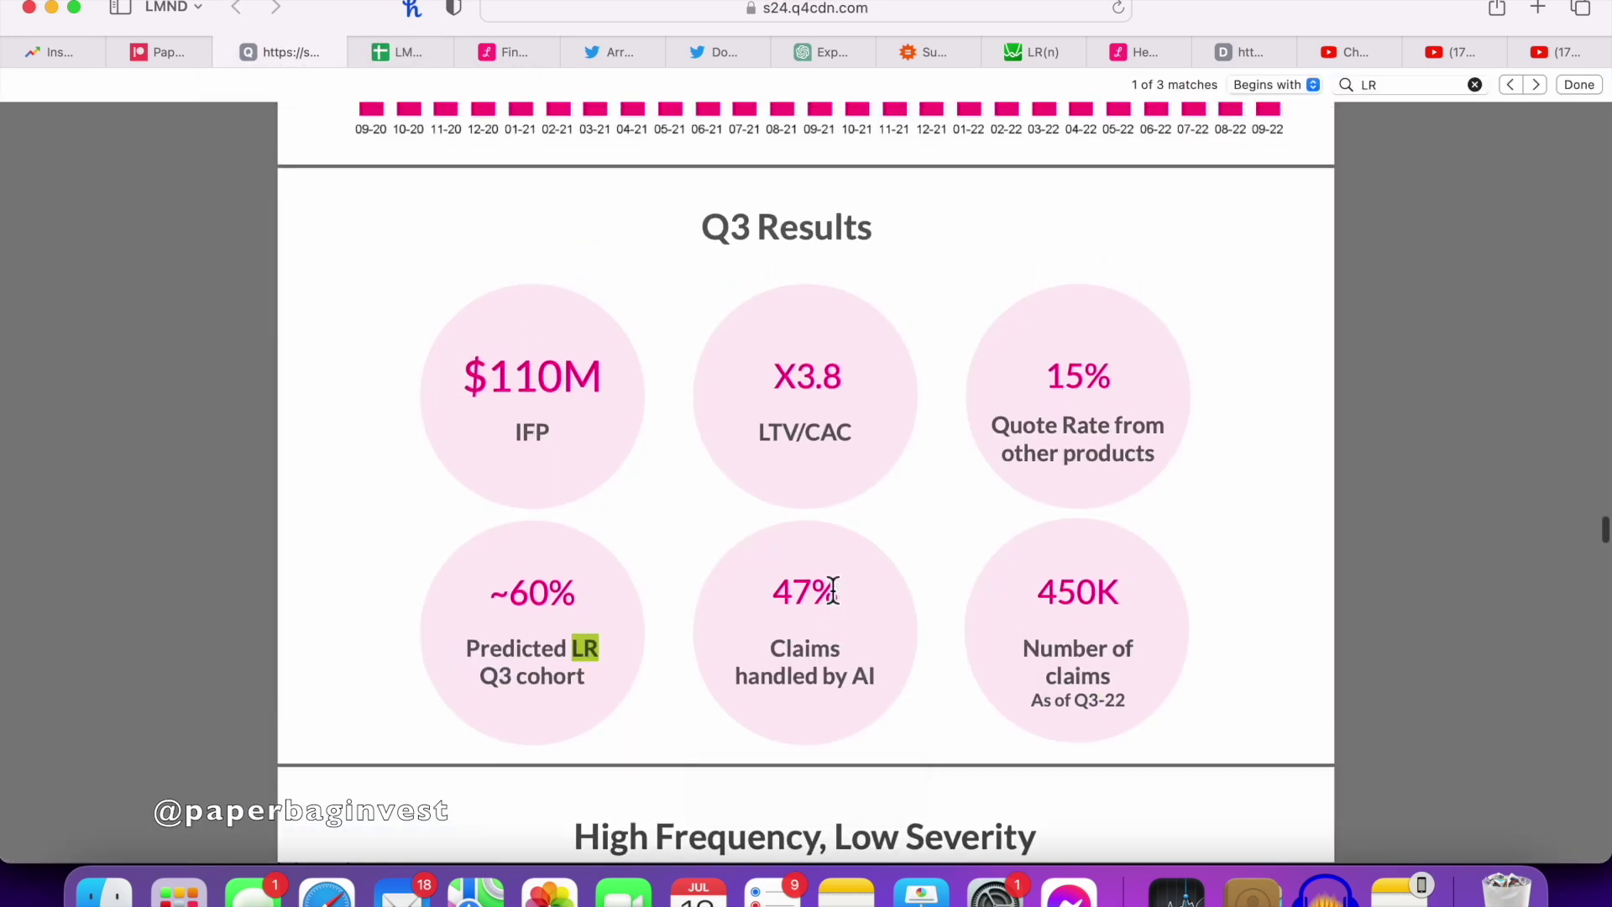
scroll(833, 590, "down", 15)
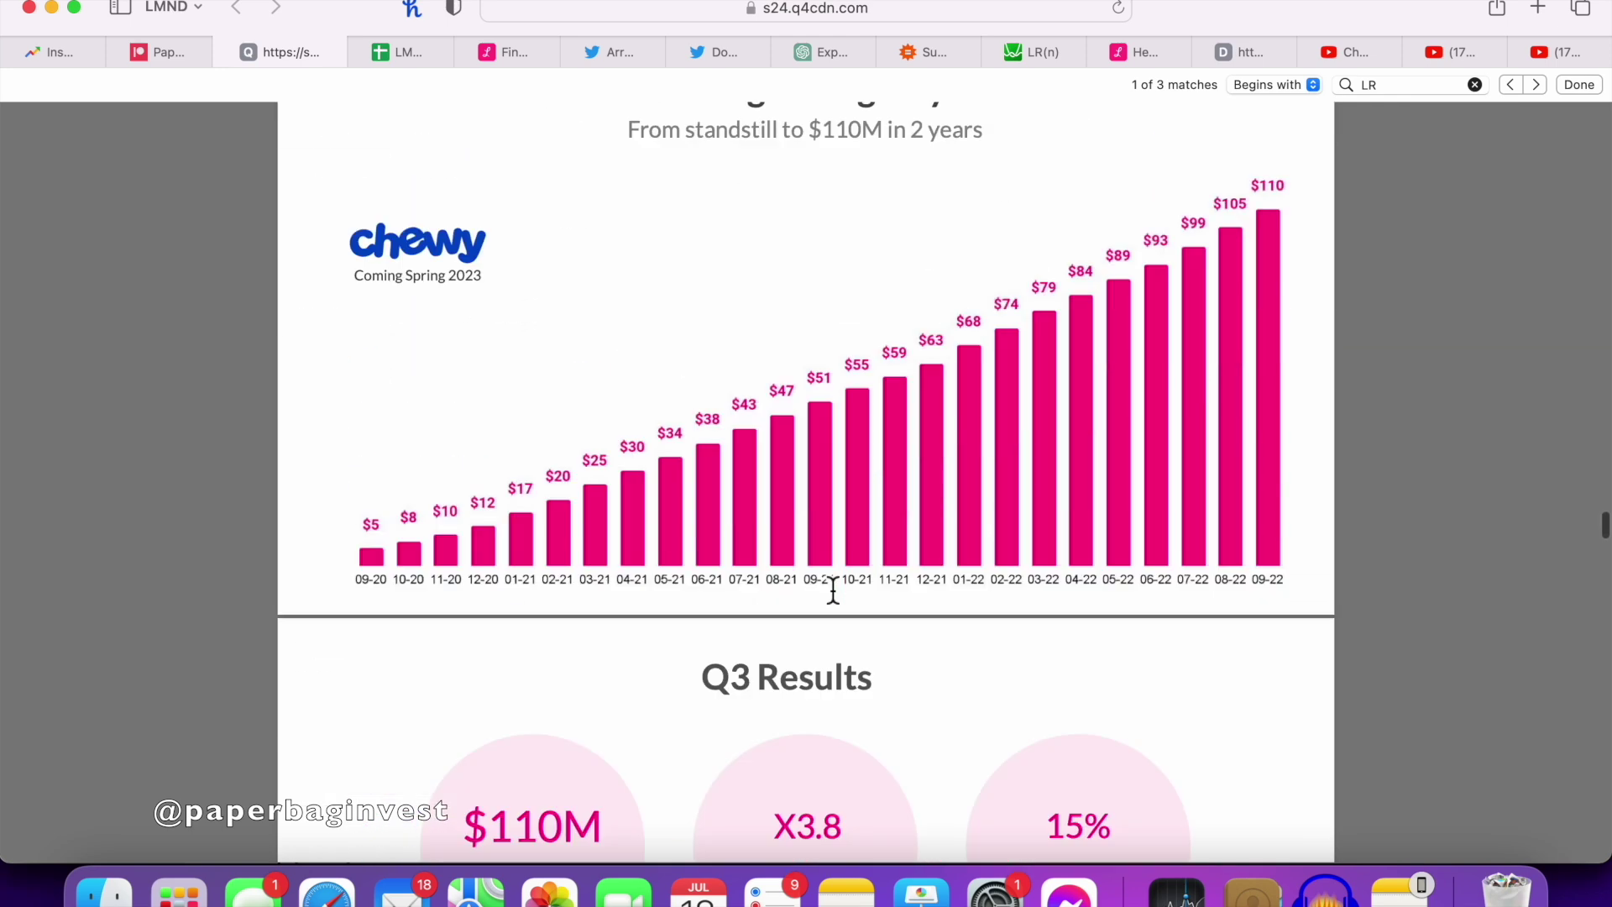
scroll(833, 591, "down", 1)
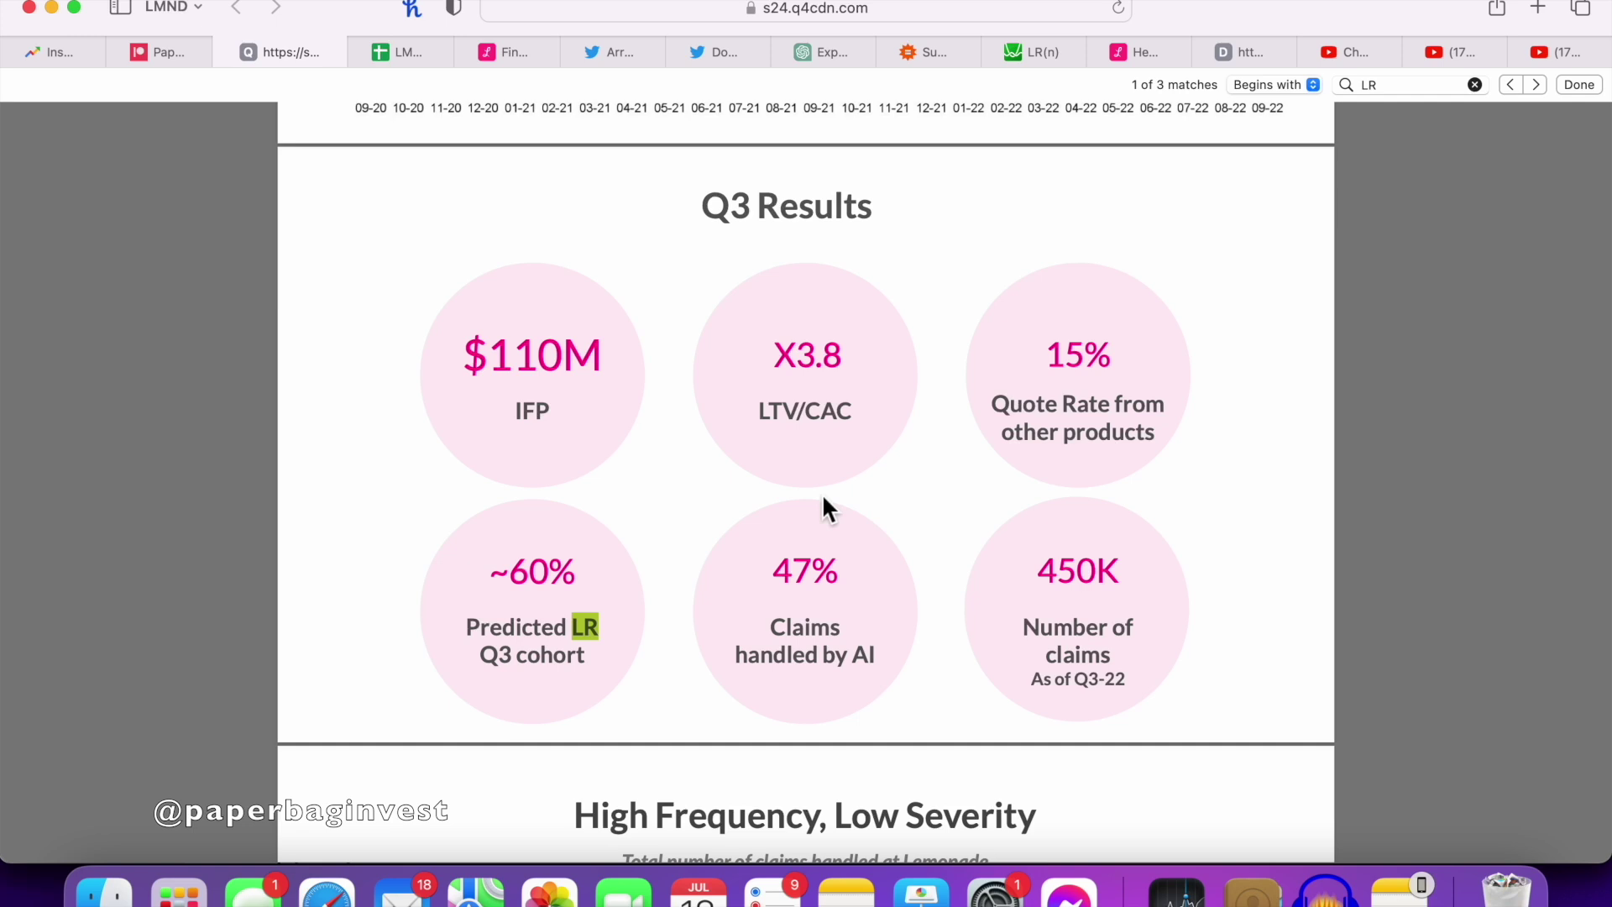
scroll(1055, 507, "up", 1)
scroll(1056, 534, "down", 1)
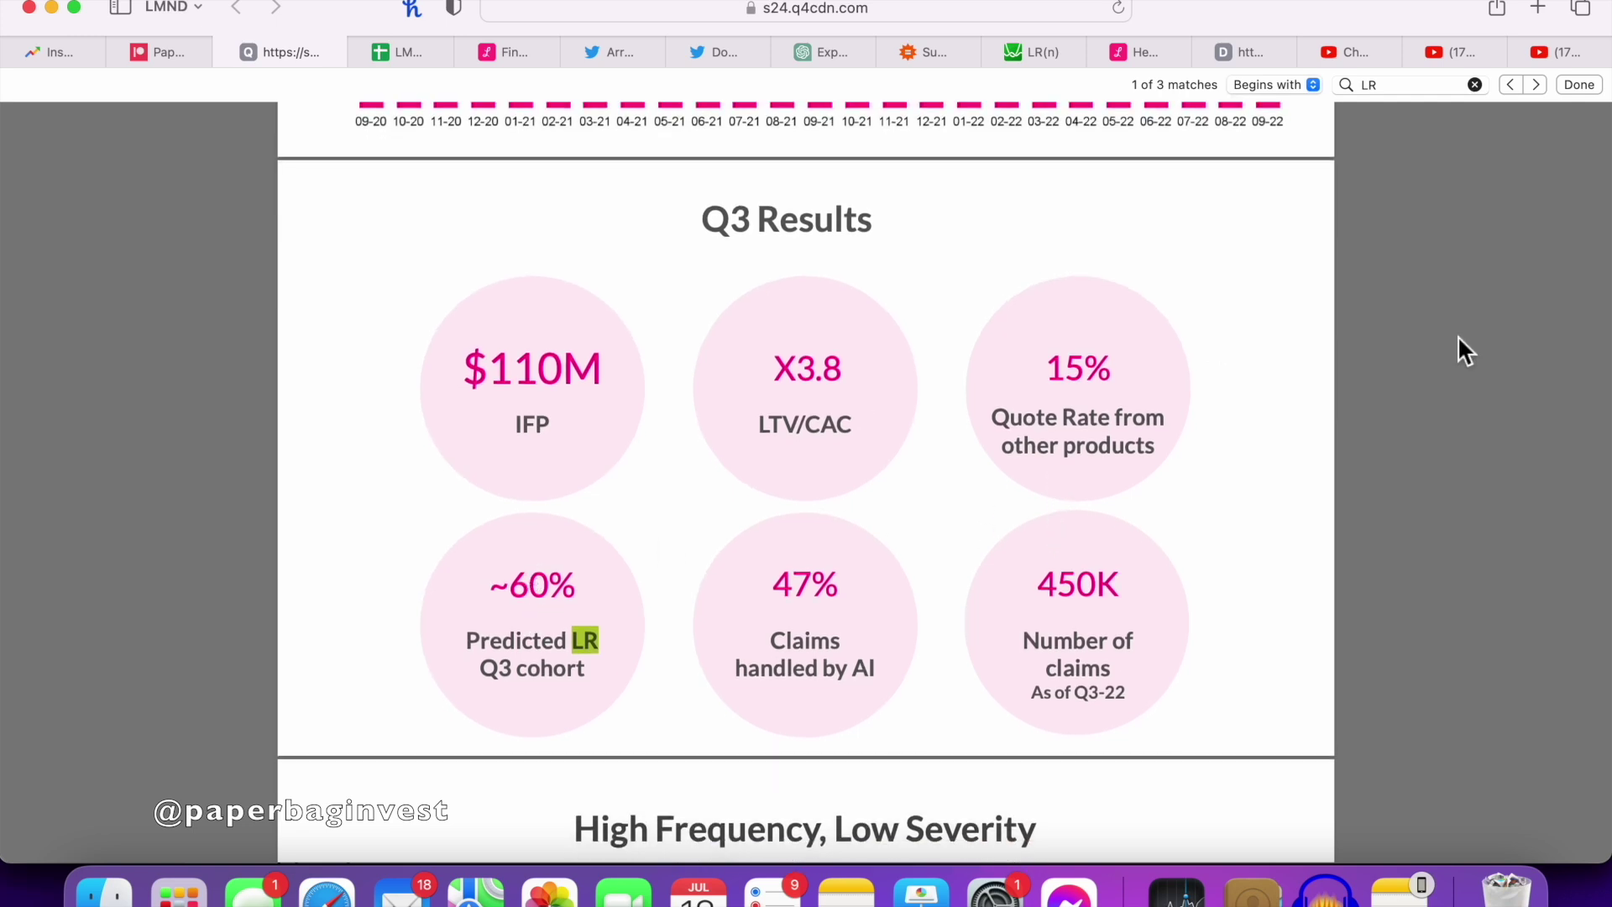
left_click(1538, 84)
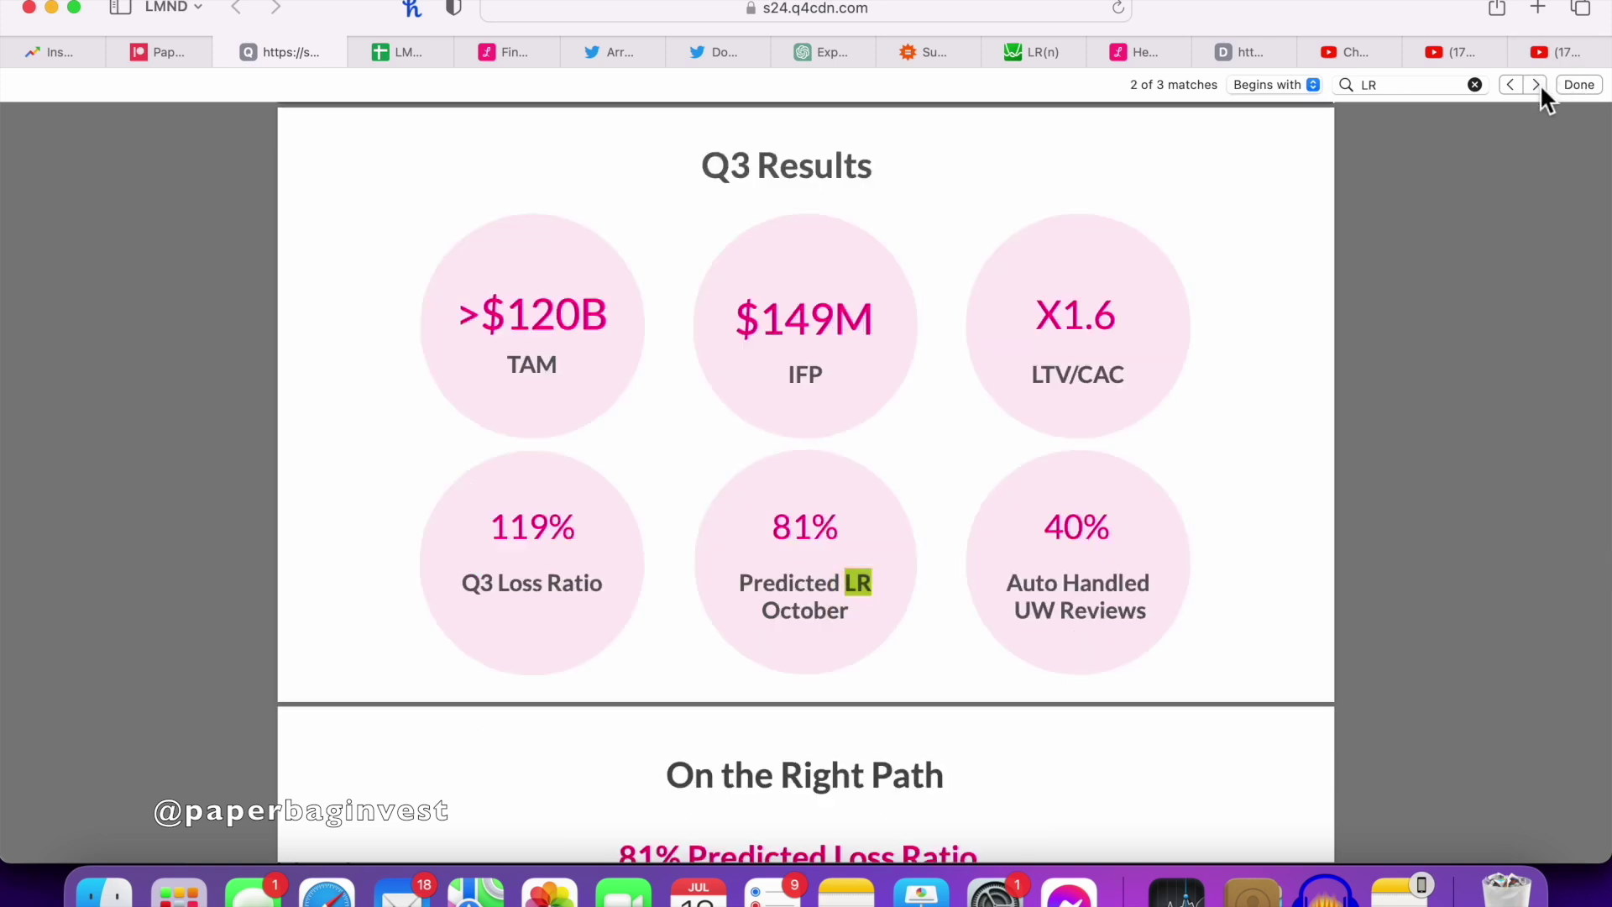
Step: Step to the third 'LR' match showing the Q3 cohort's predicted loss ratio, then return to Sheets
scroll(1249, 462, "up", 10)
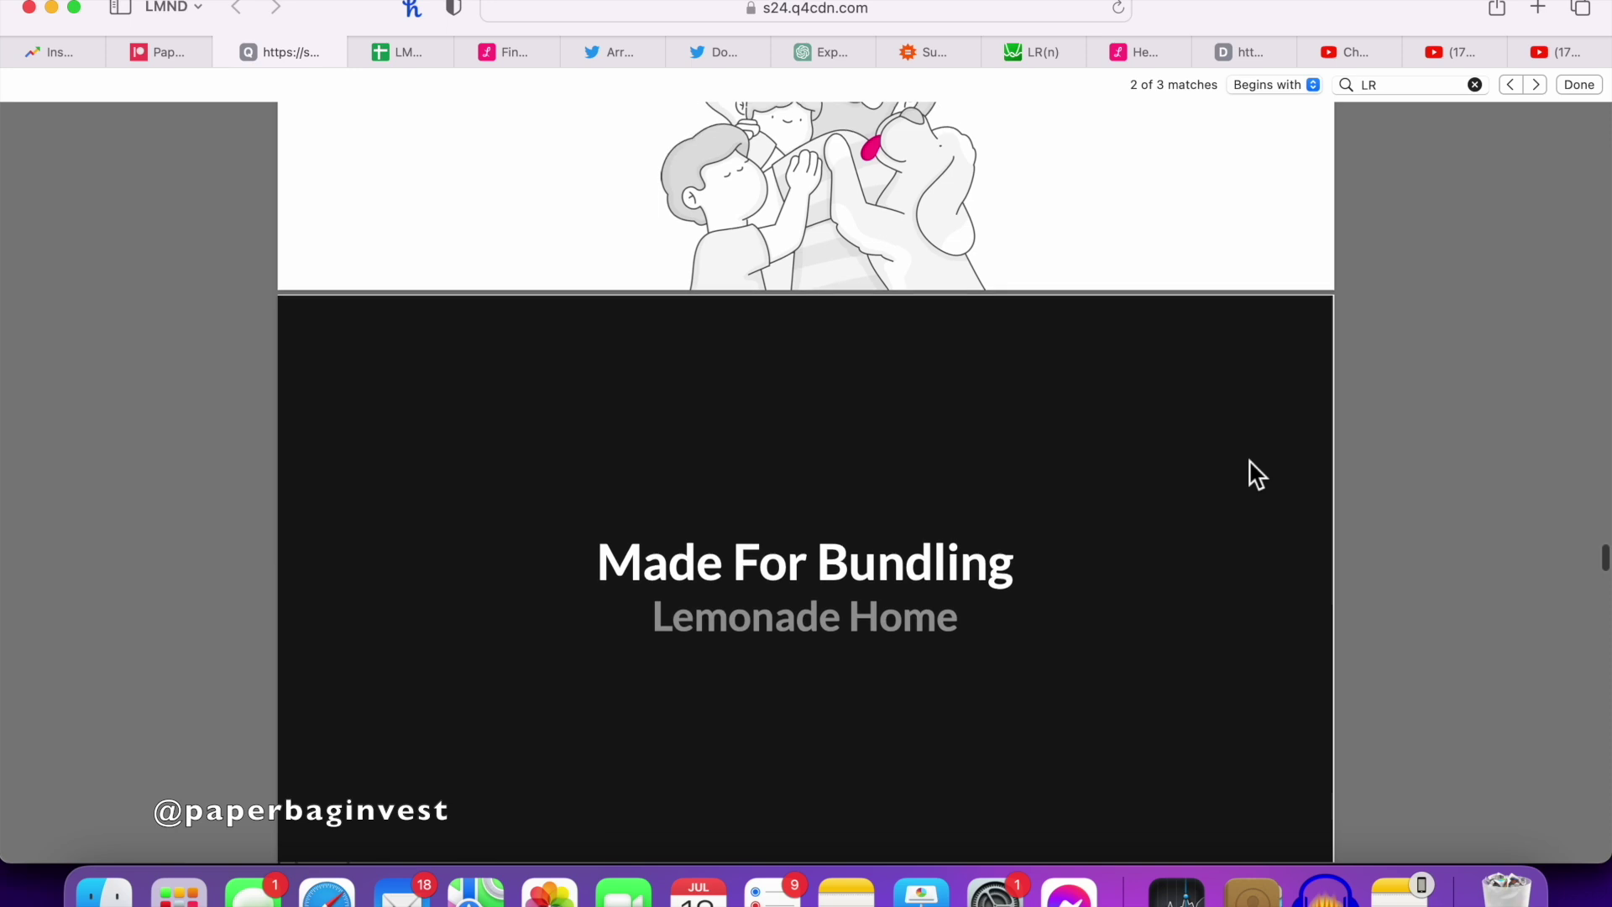
scroll(1249, 461, "down", 10)
scroll(1250, 461, "up", 1)
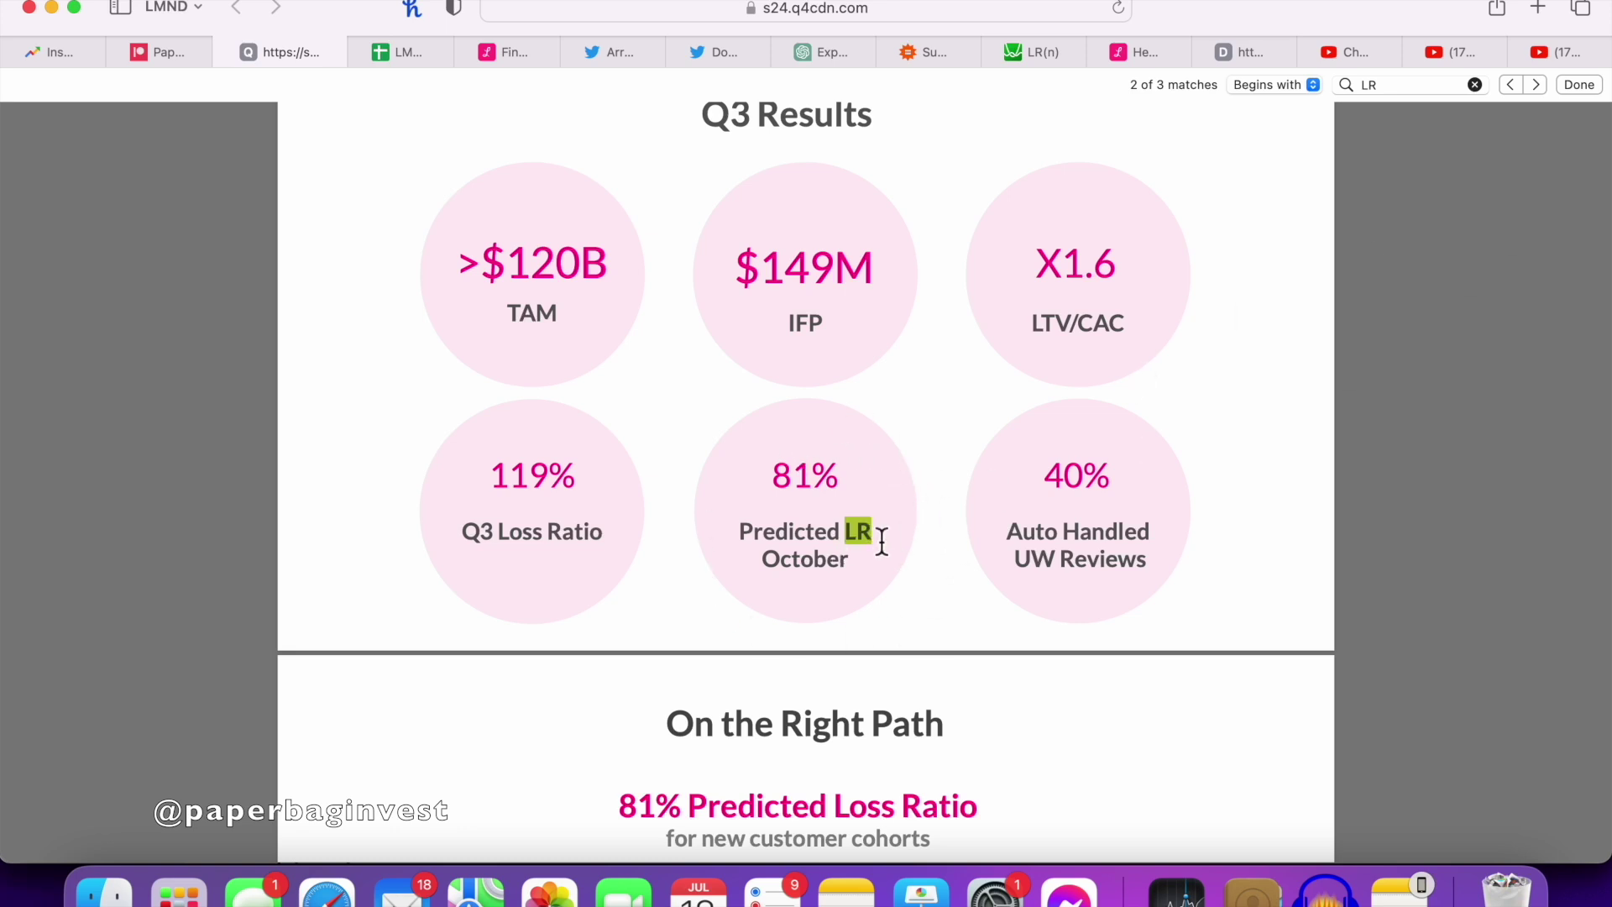
left_click(1536, 84)
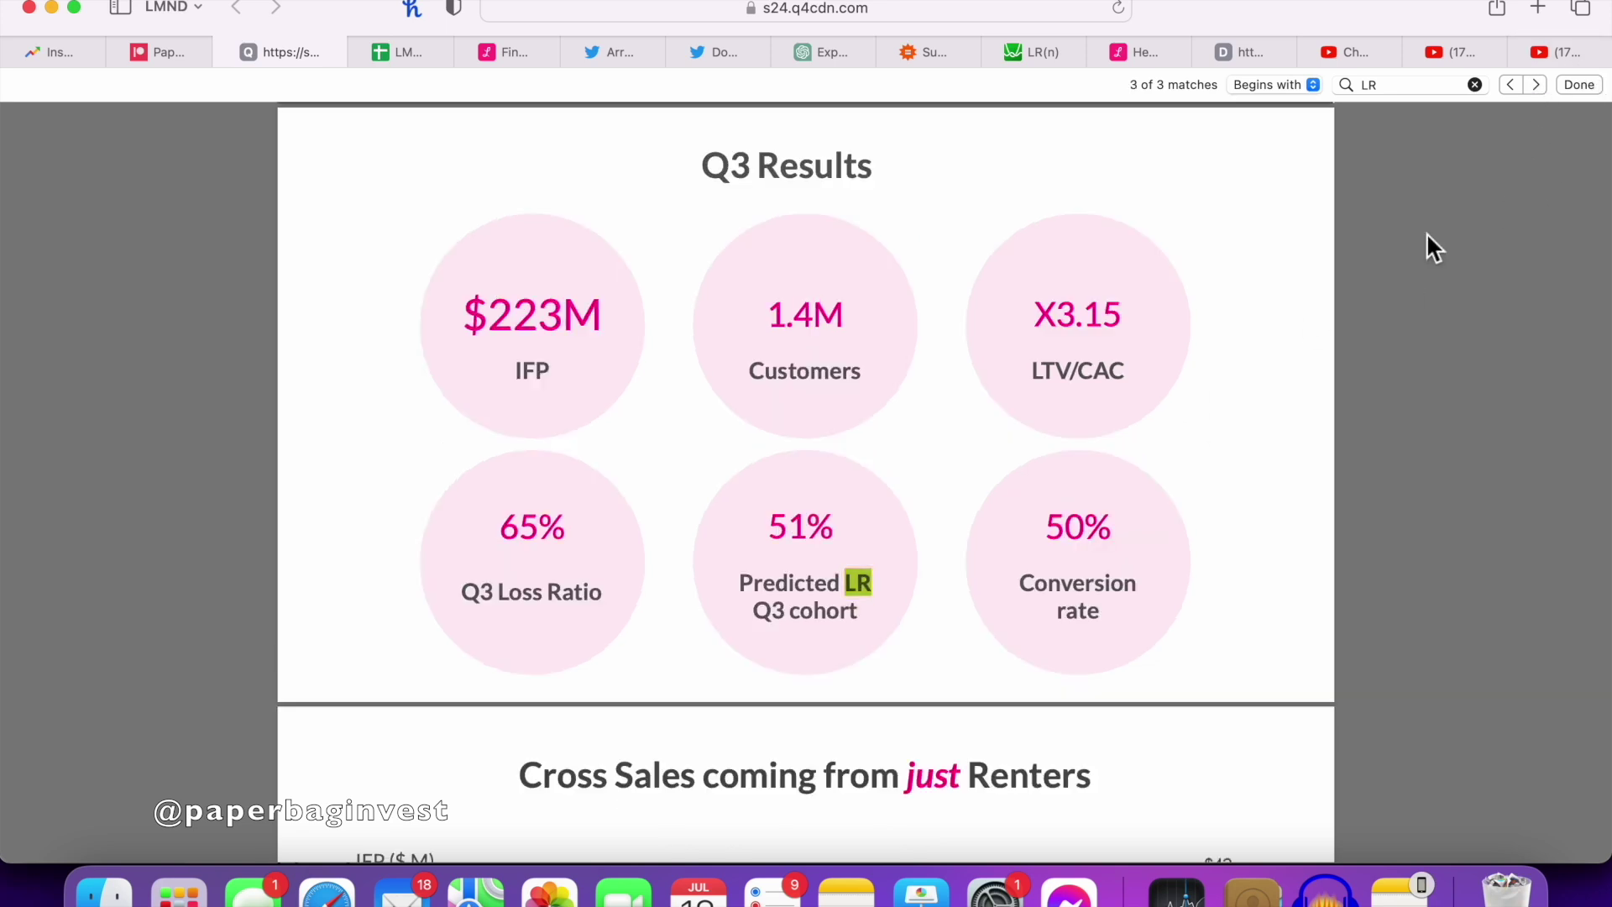
scroll(1230, 410, "up", 6)
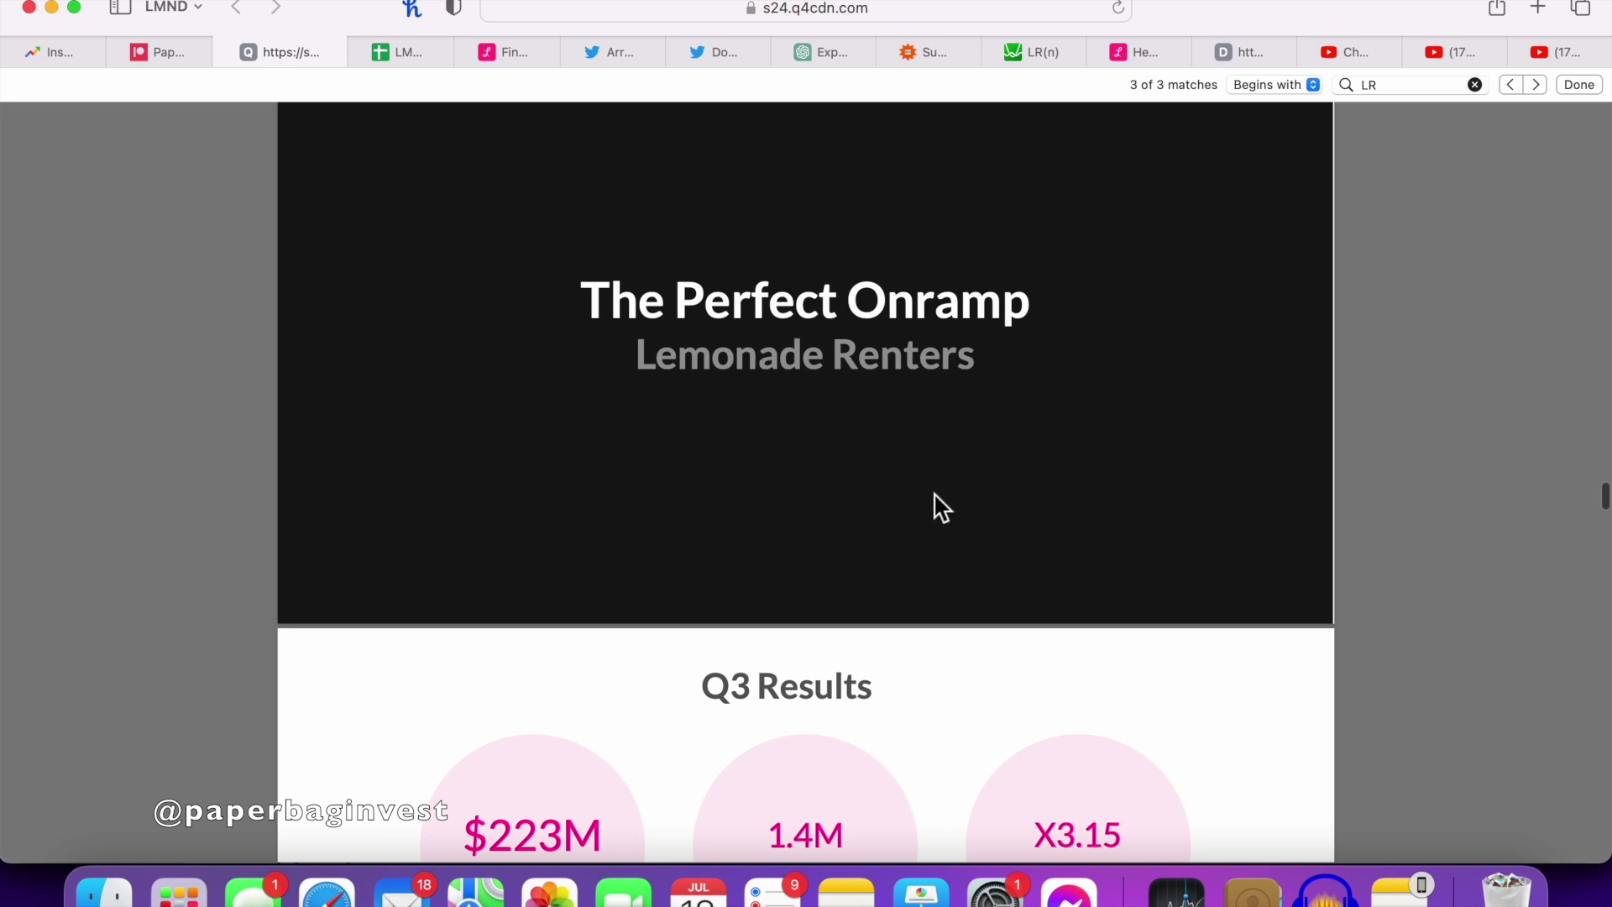
scroll(942, 508, "down", 7)
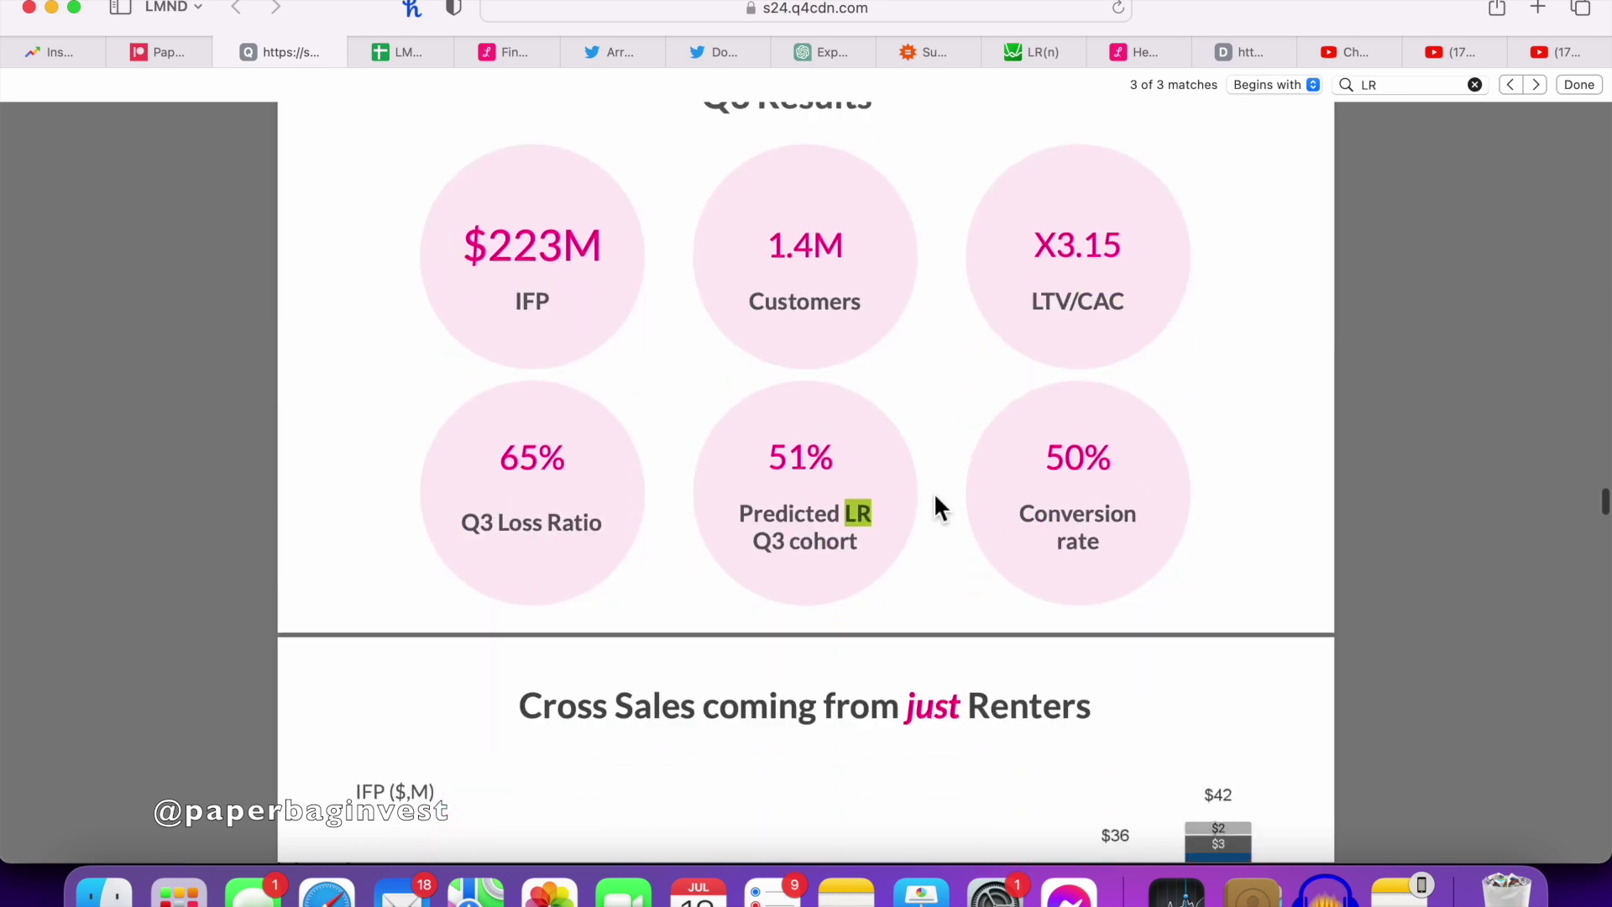
scroll(935, 497, "up", 2)
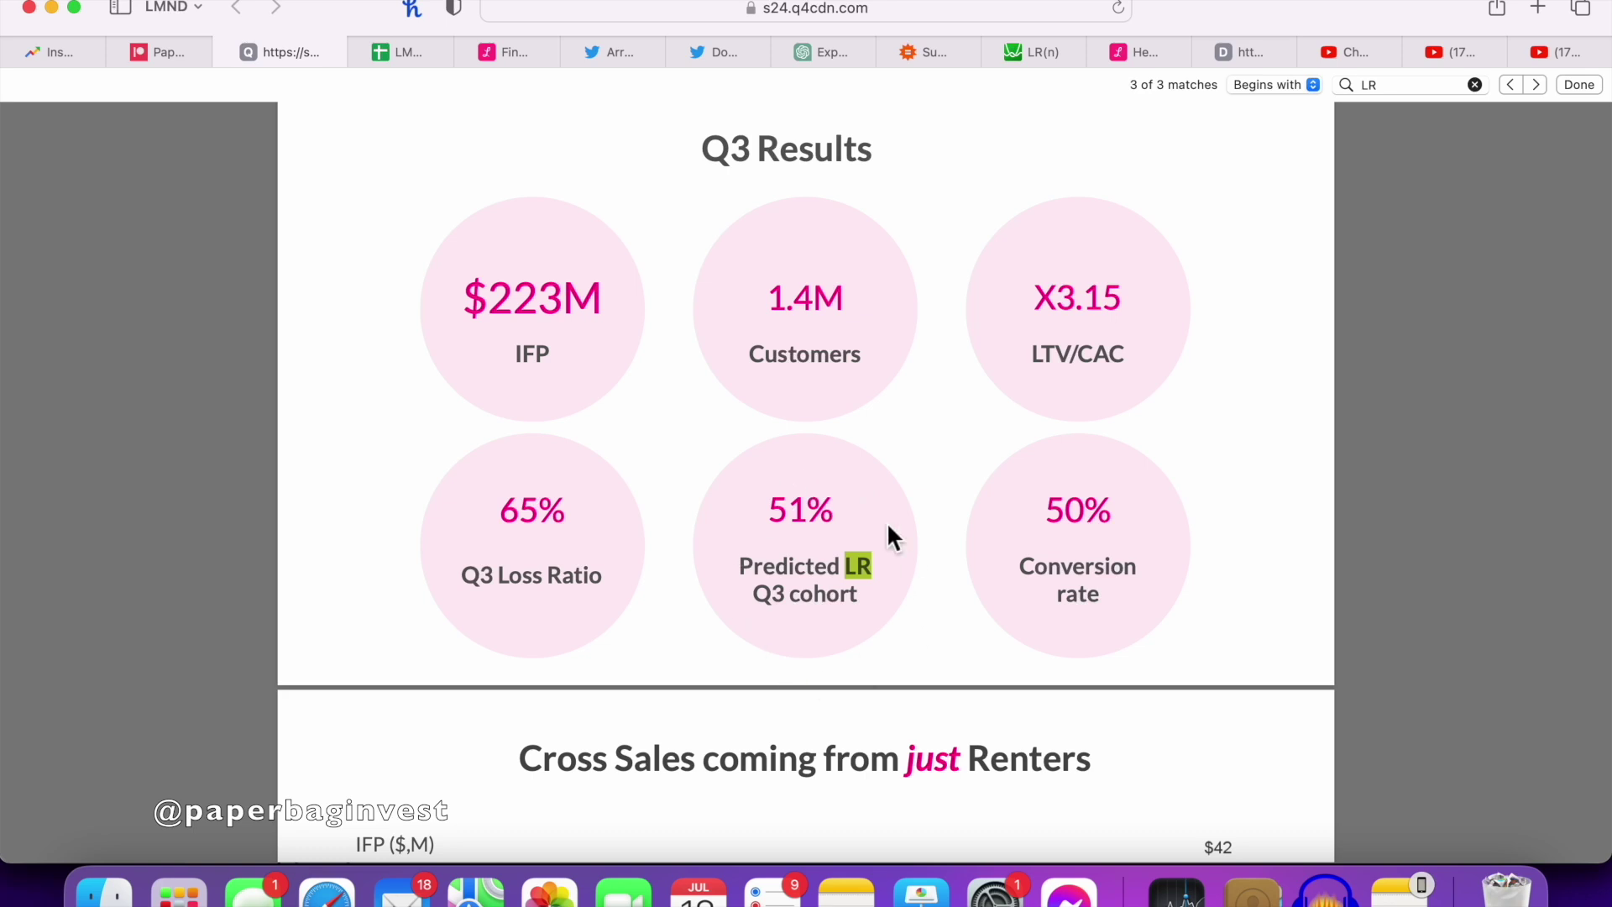
key("ctrl+Tab")
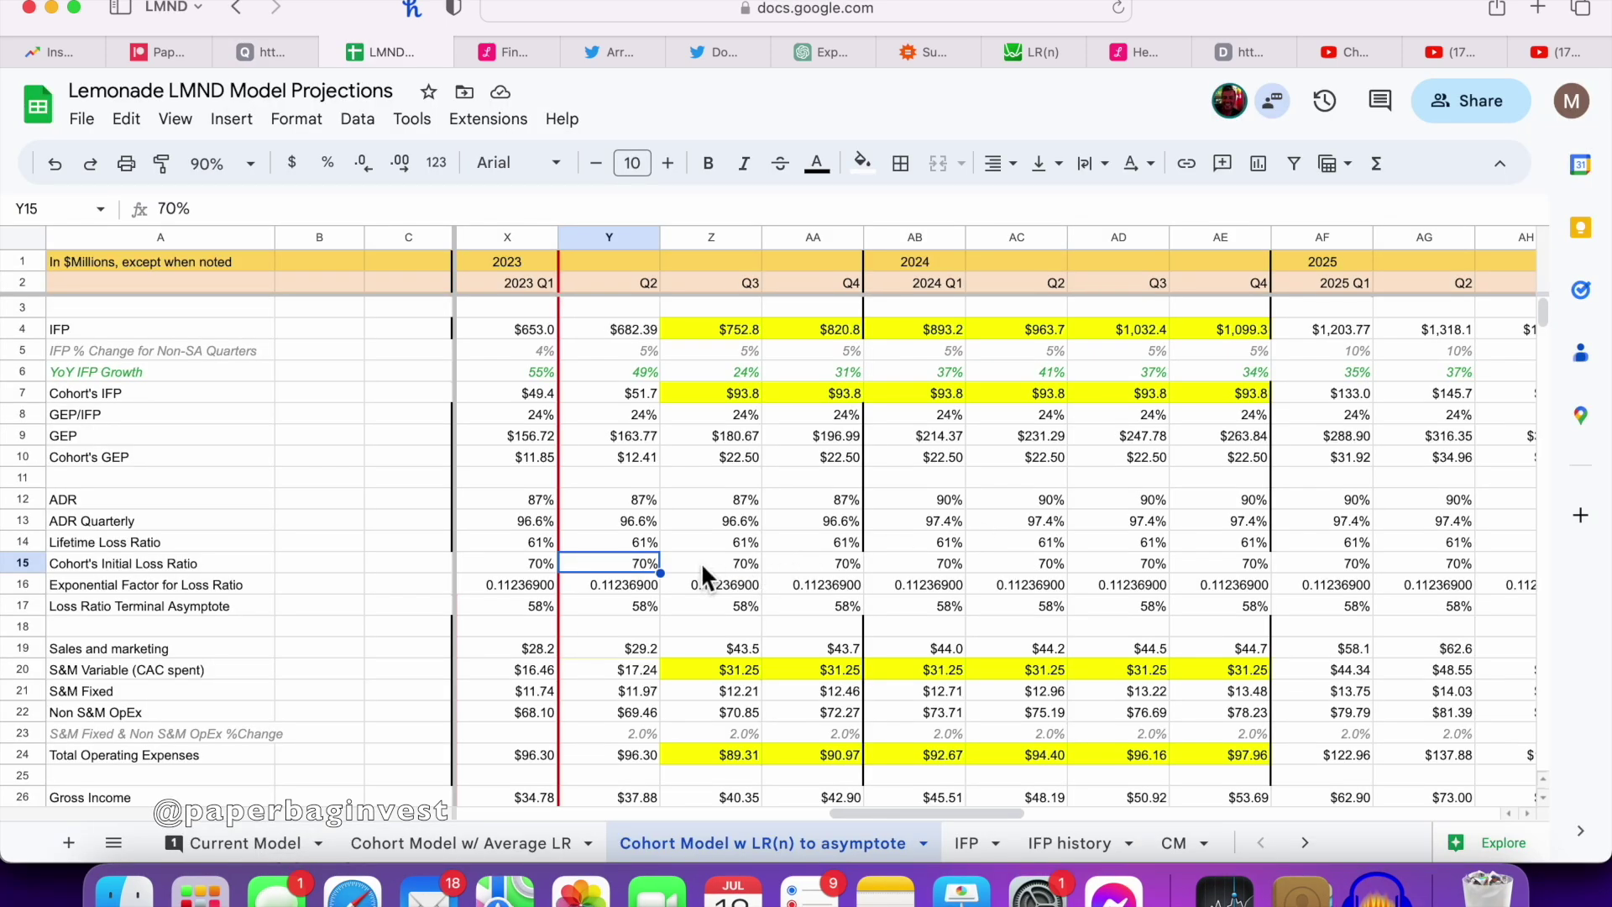
Step: Select the Y15:Z15 initial loss ratios, hide Desmos expression 25's curve, and return to Sheets
left_click_drag(722, 562, 628, 565)
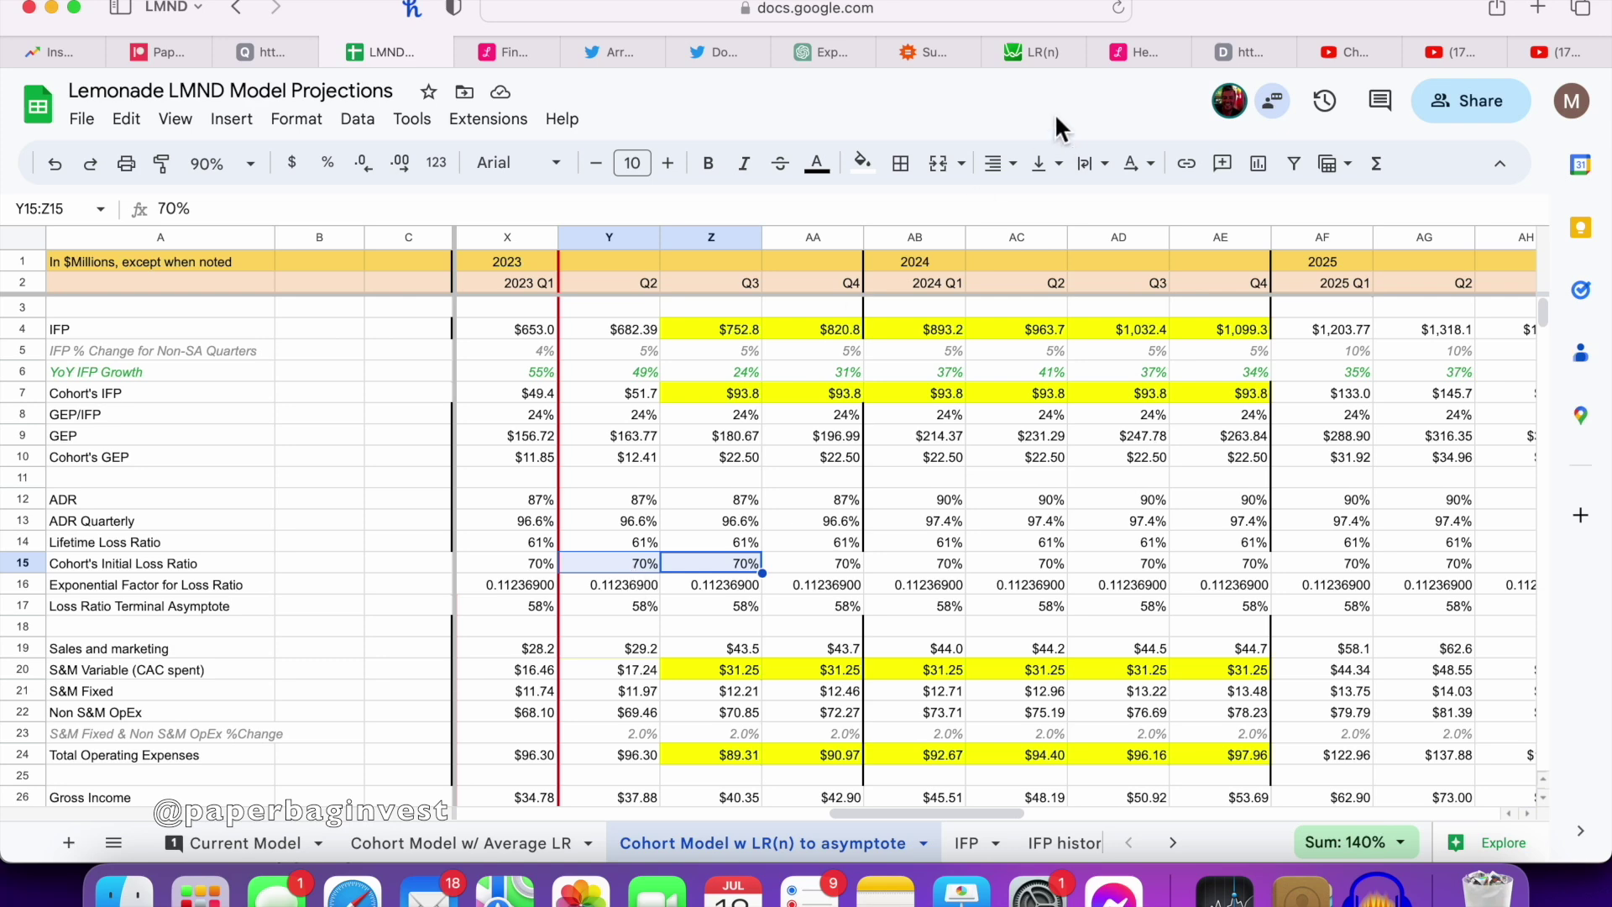
left_click(1041, 49)
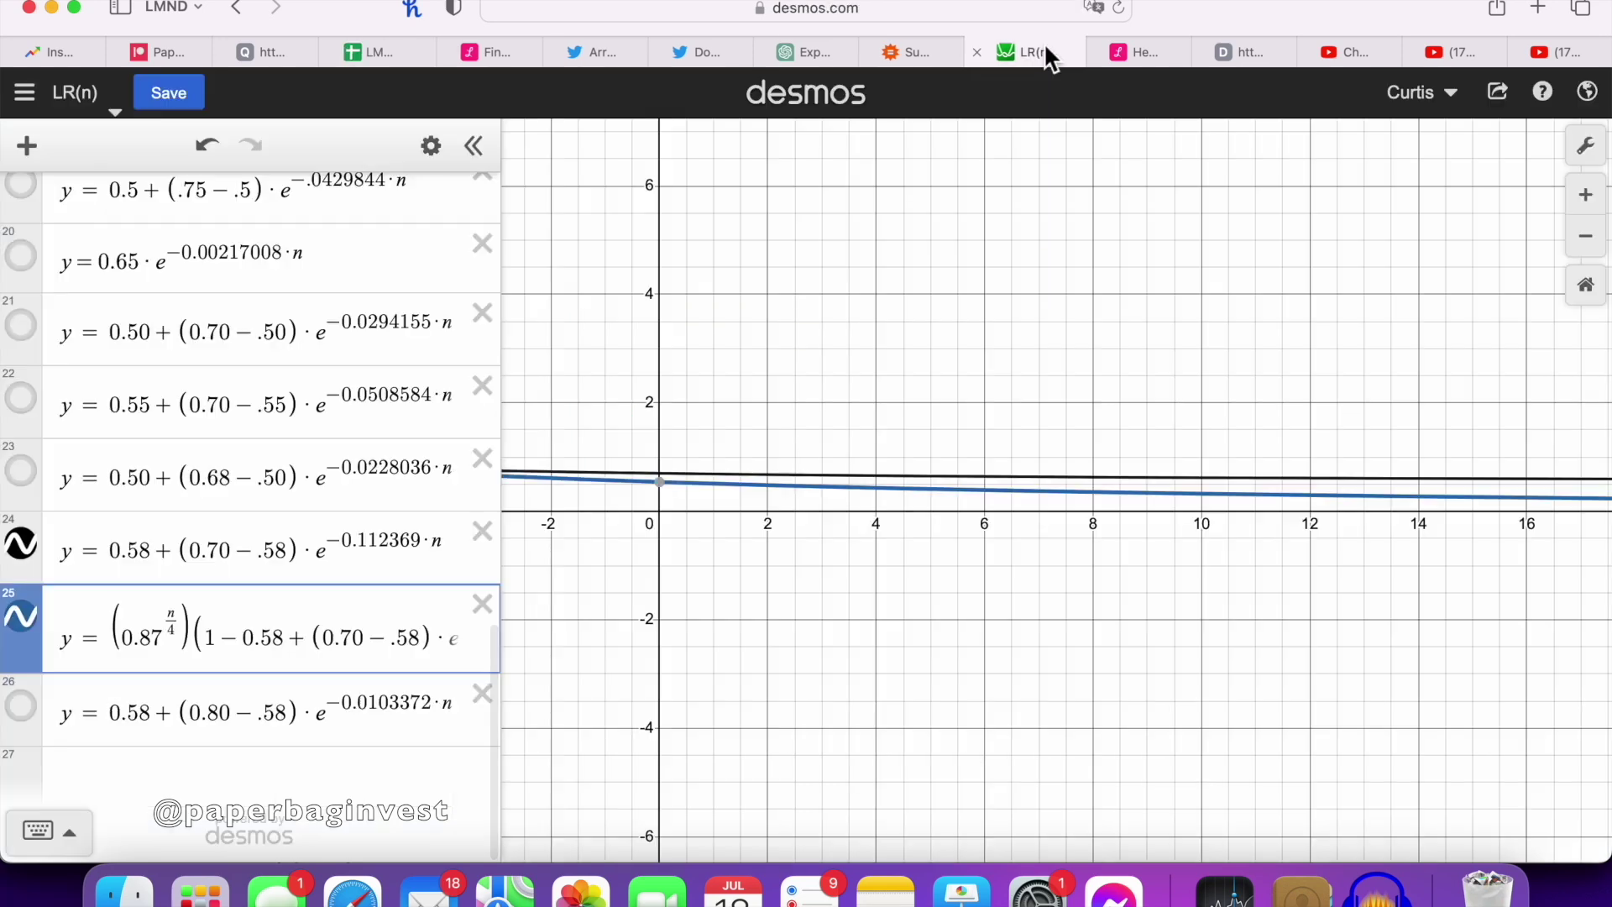
left_click(25, 621)
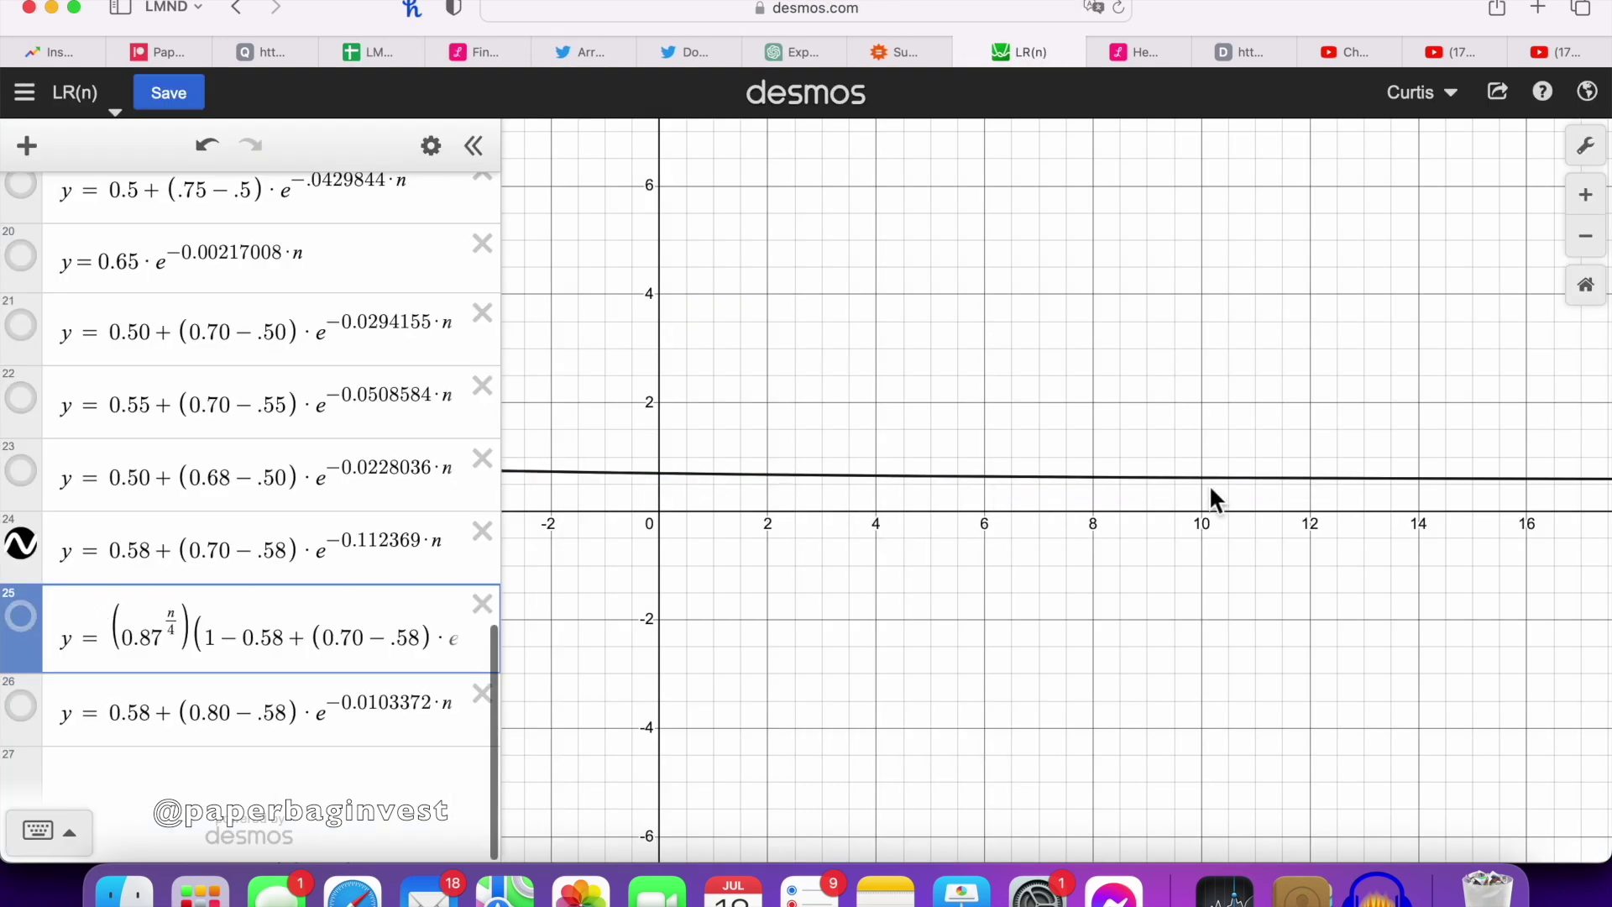
key("super+4")
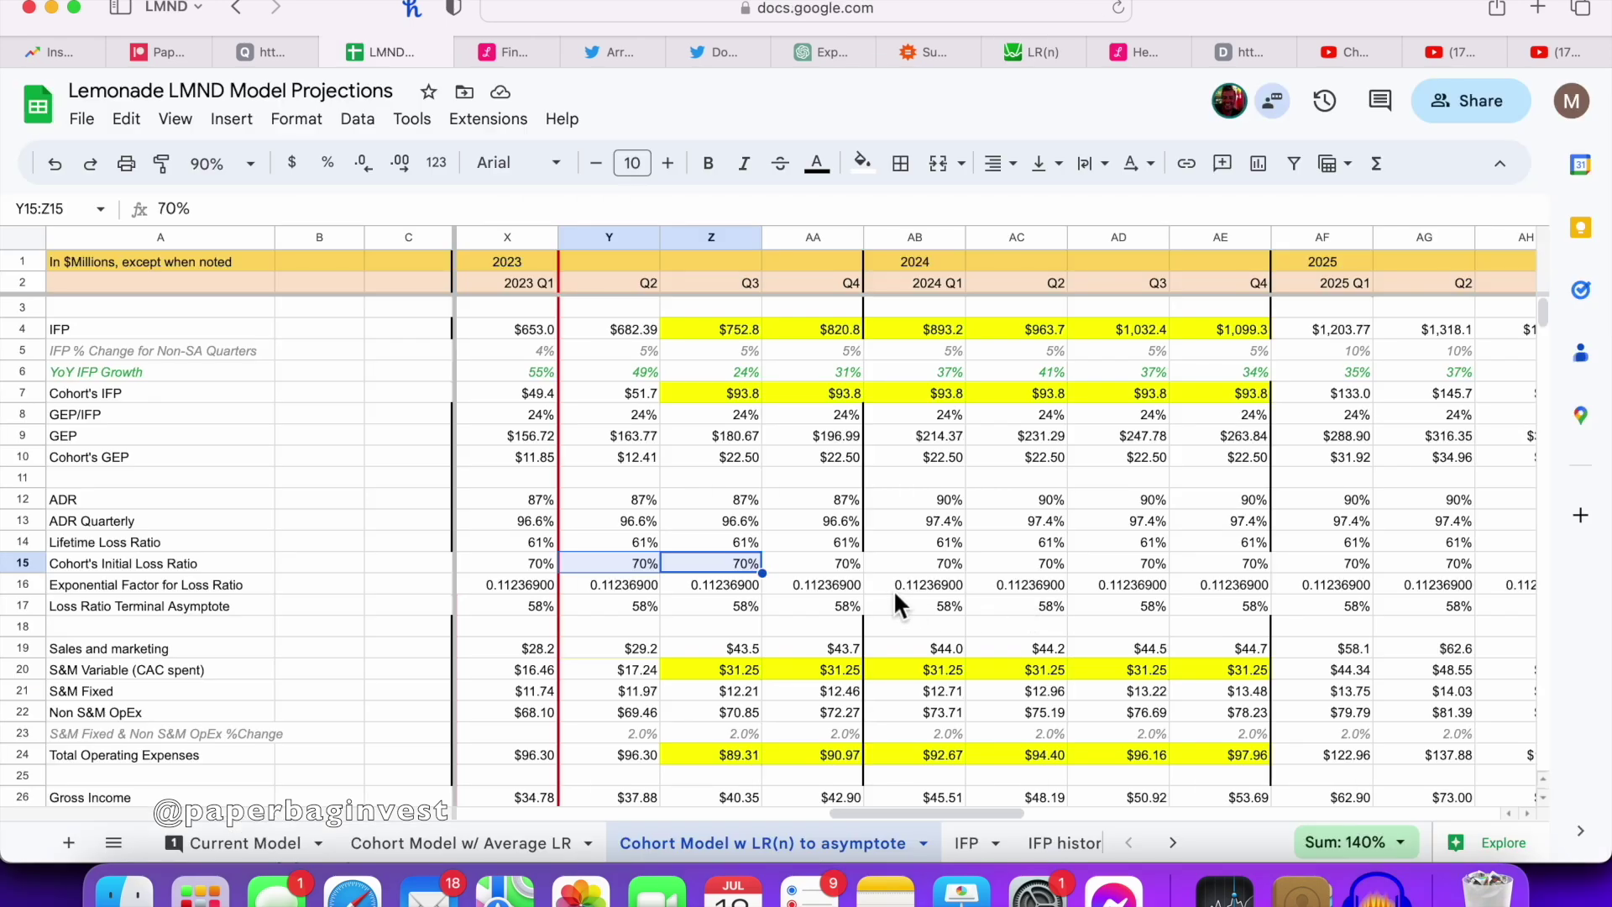
Step: Check the 2020 Q3 lifetime loss ratio in N14, then show cell Y62's gross-income formula
scroll(1152, 601, "right", 10)
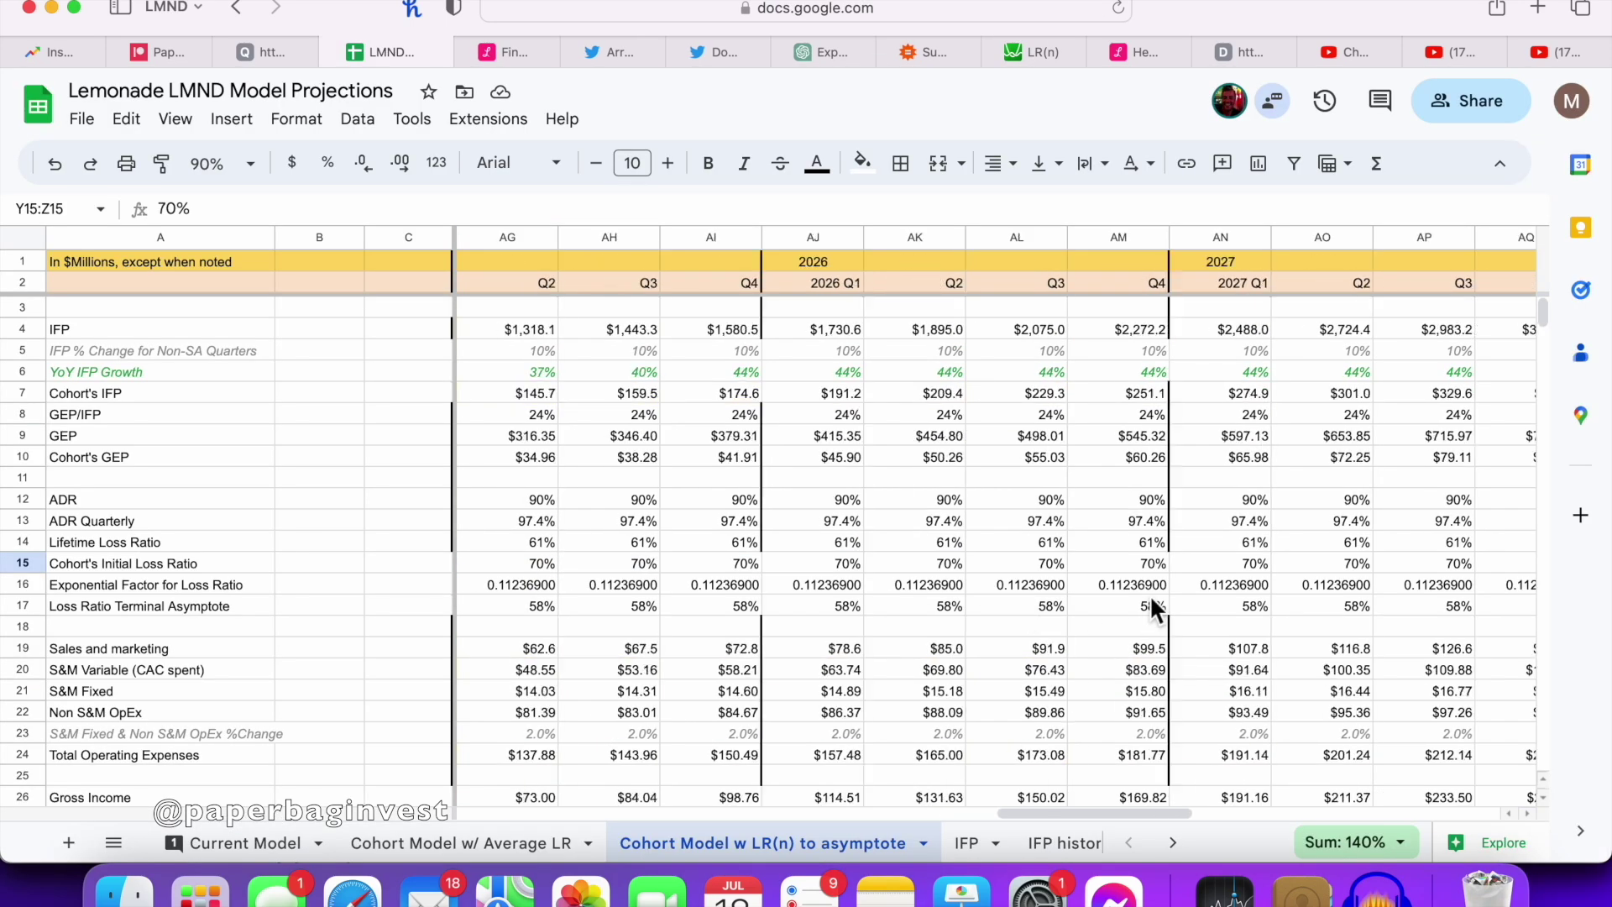
scroll(1152, 601, "left", 15)
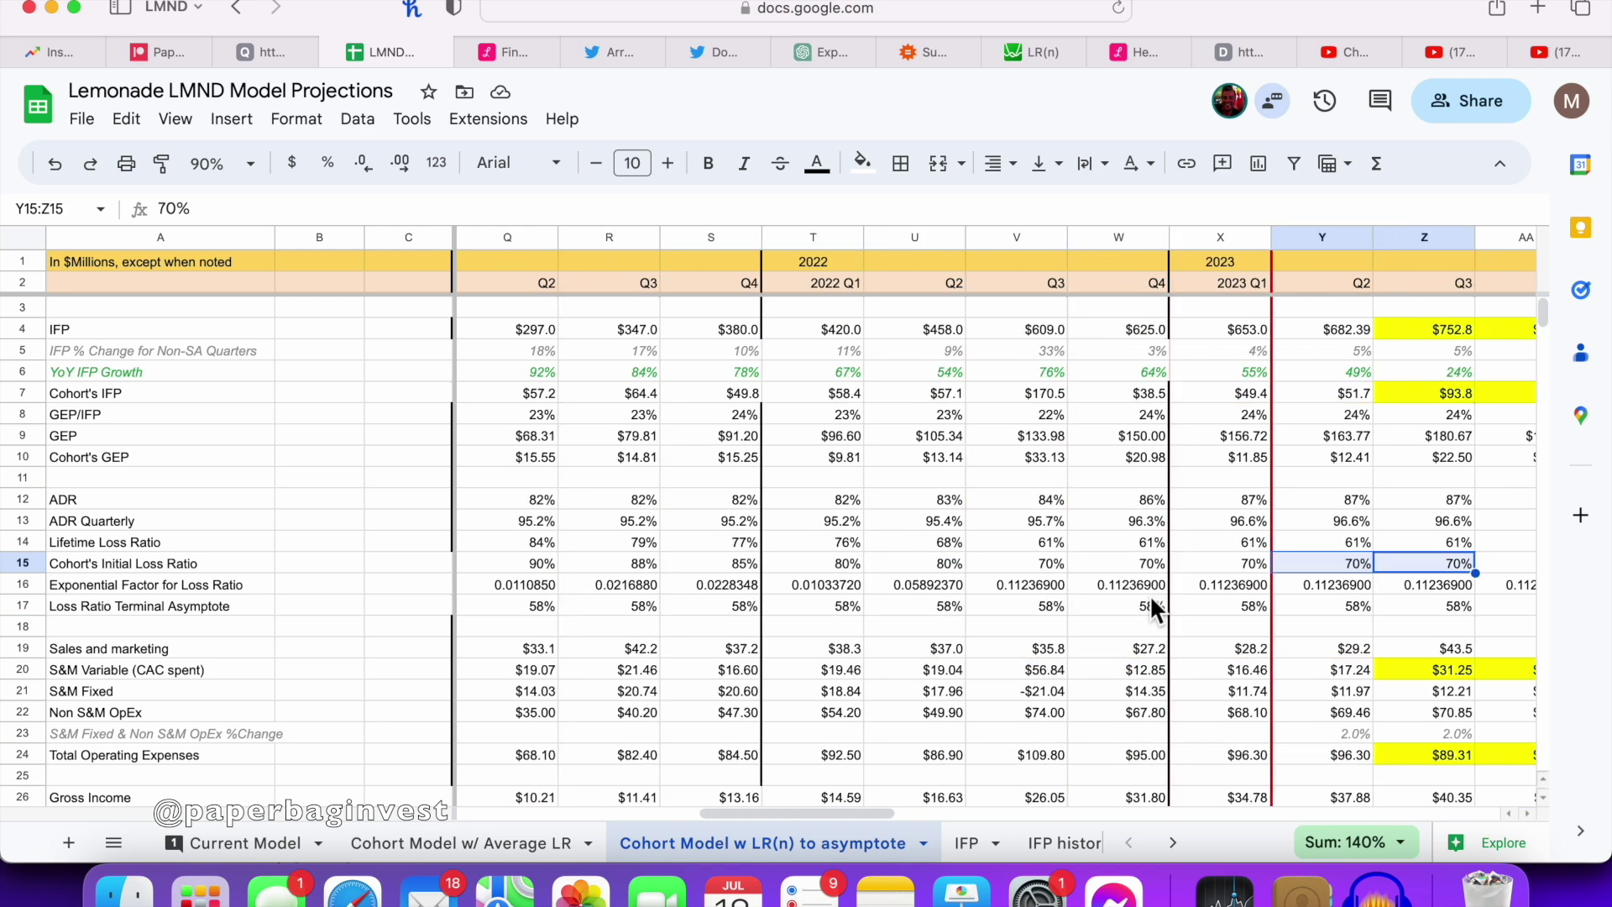
scroll(873, 618, "left", 5)
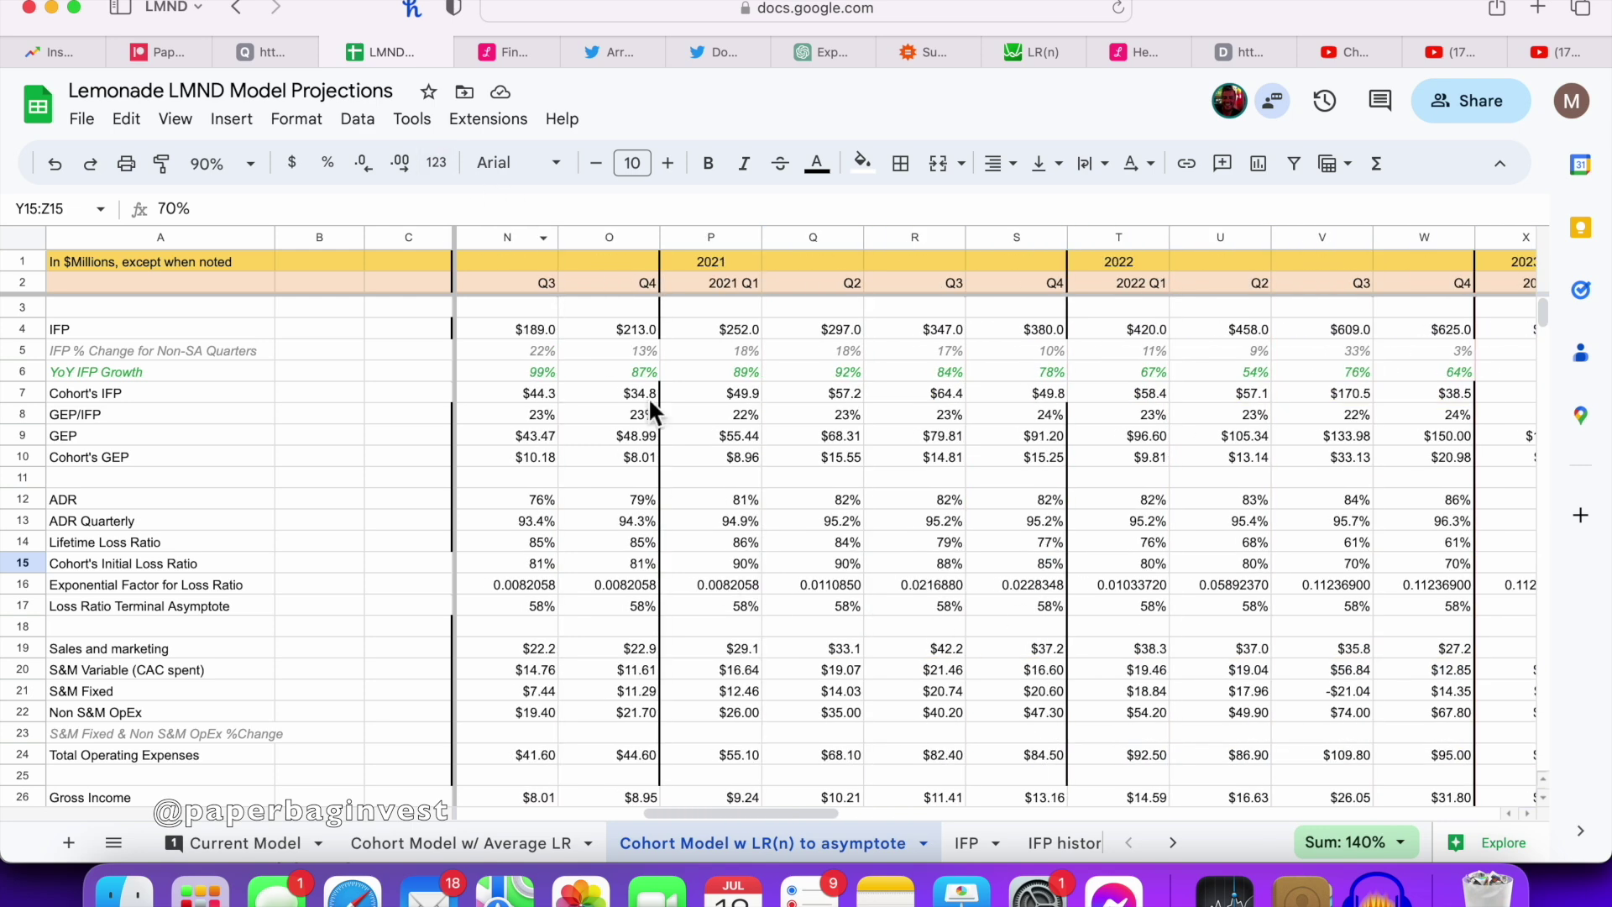
scroll(688, 578, "left", 3)
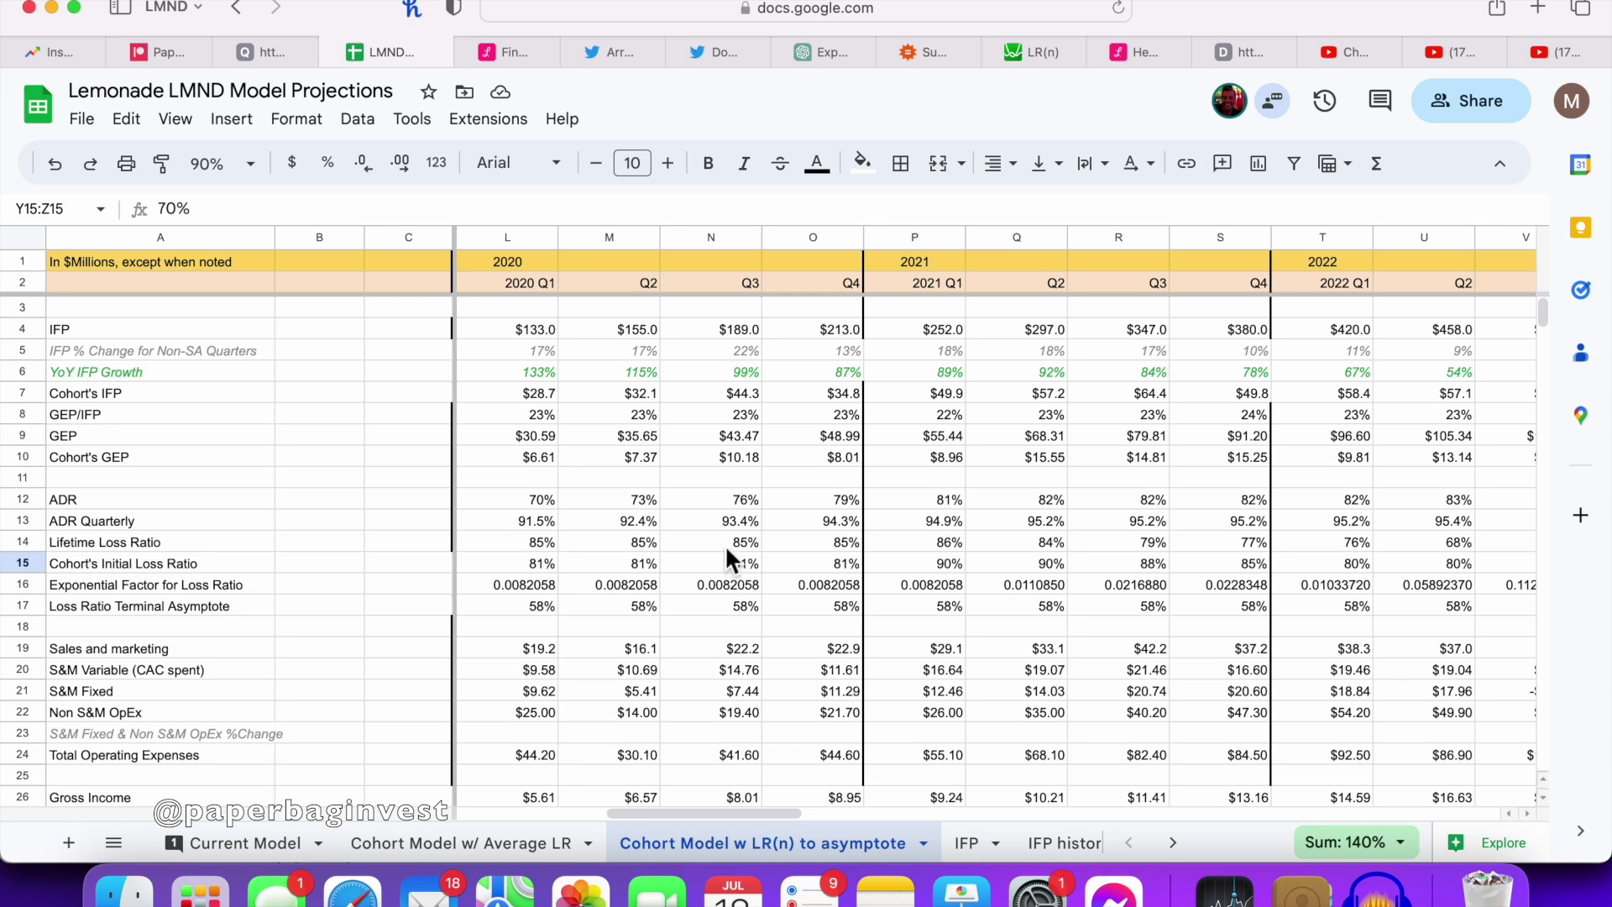
left_click(724, 544)
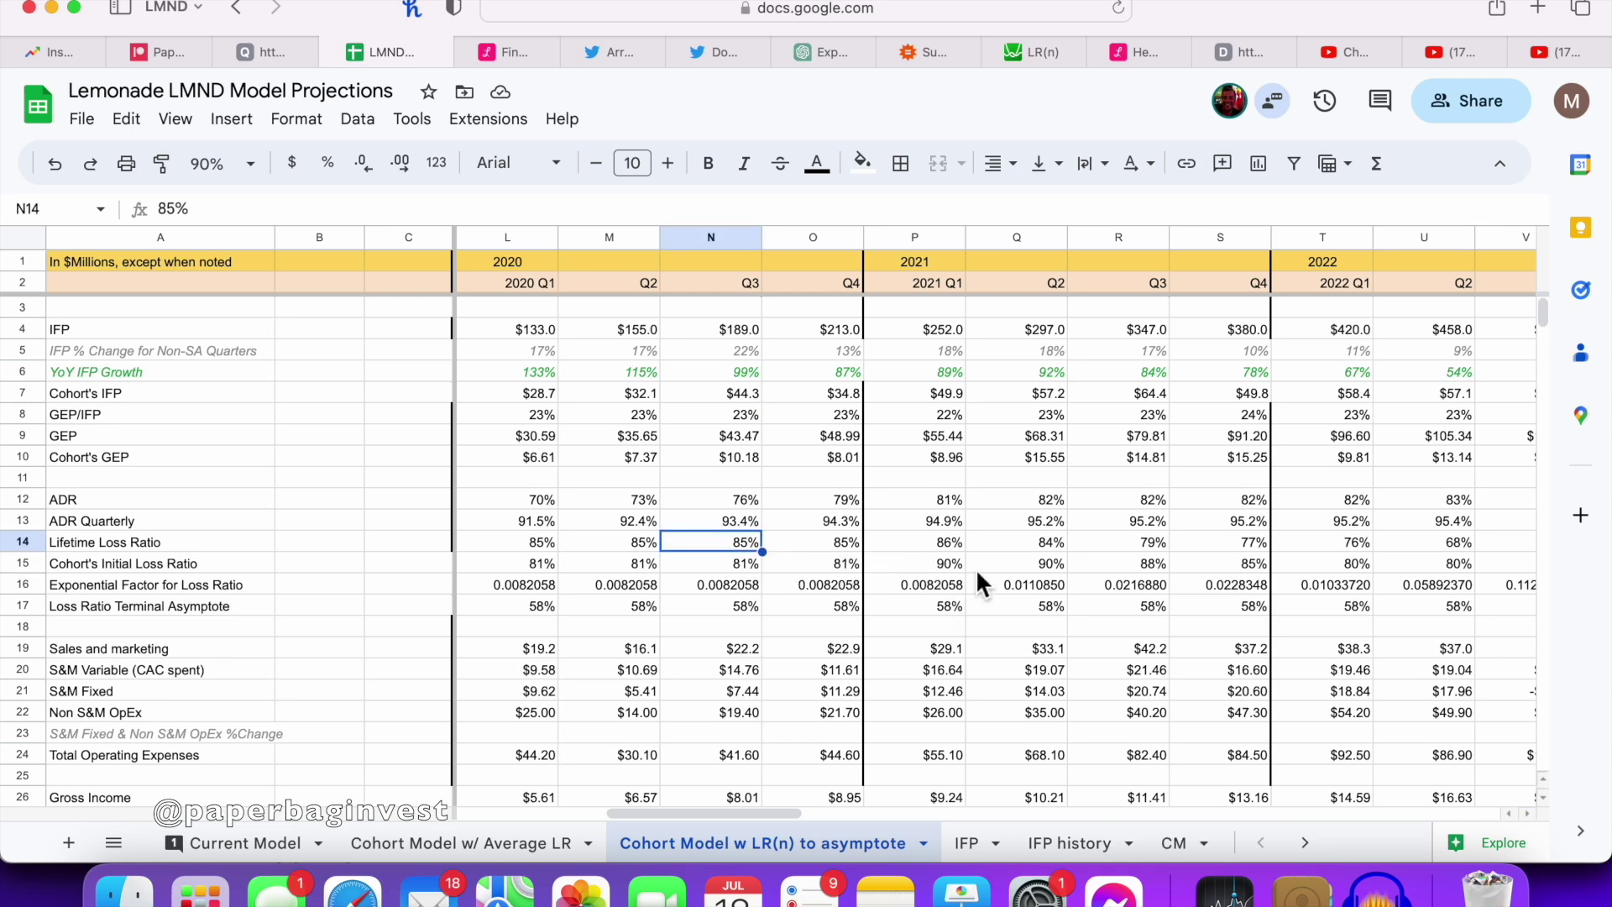
scroll(976, 567, "right", 8)
scroll(975, 567, "down", 6)
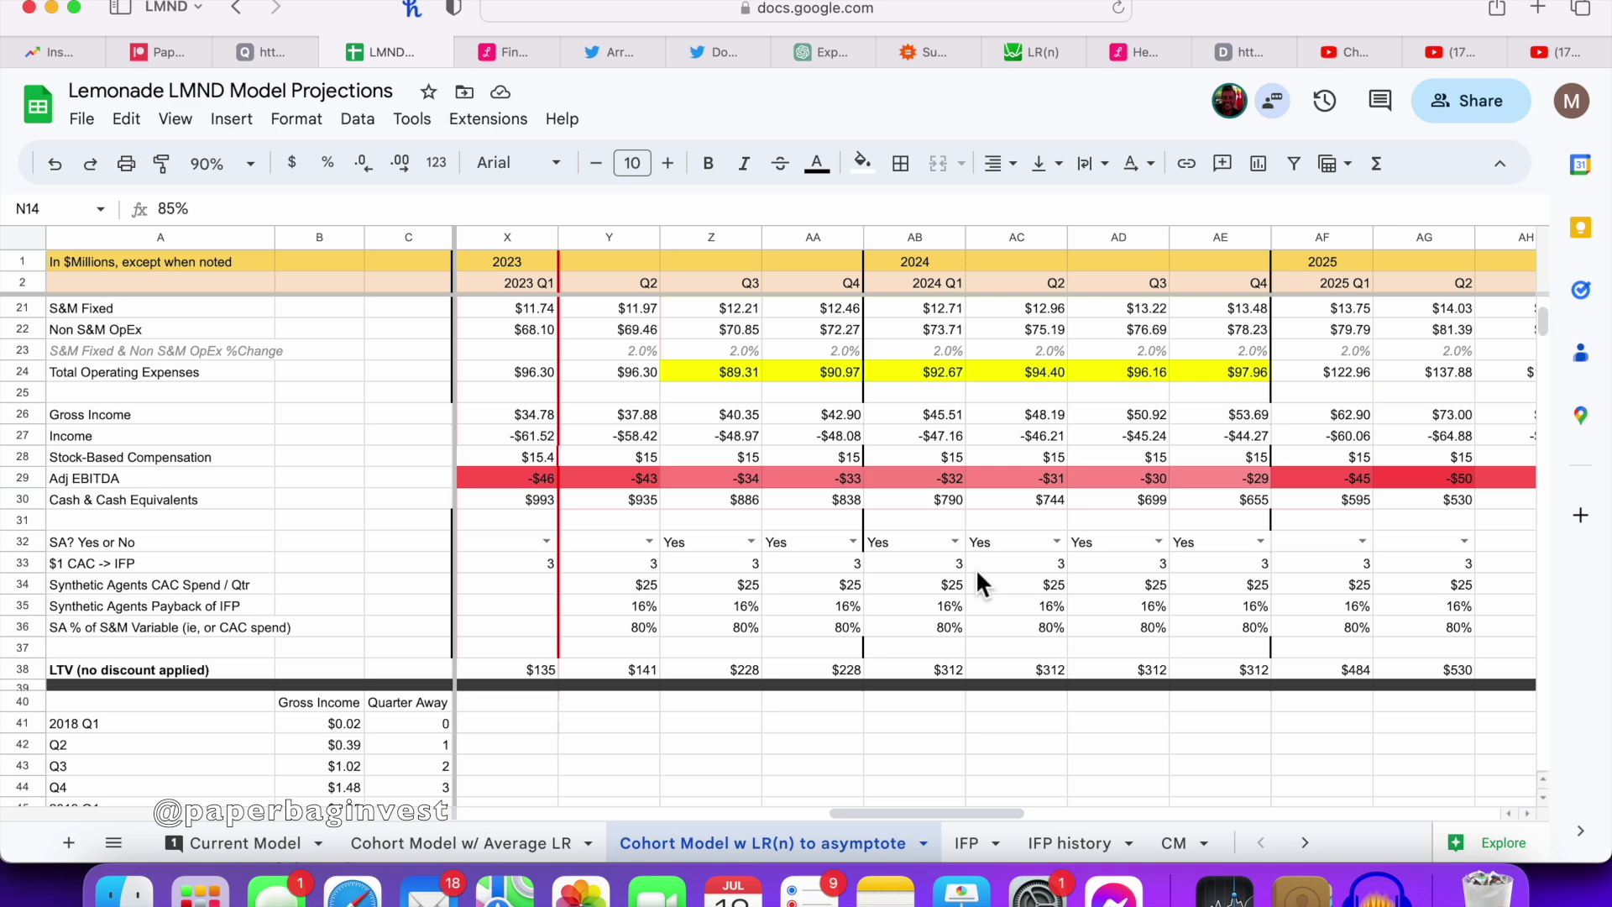
scroll(975, 567, "down", 5)
scroll(975, 568, "up", 10)
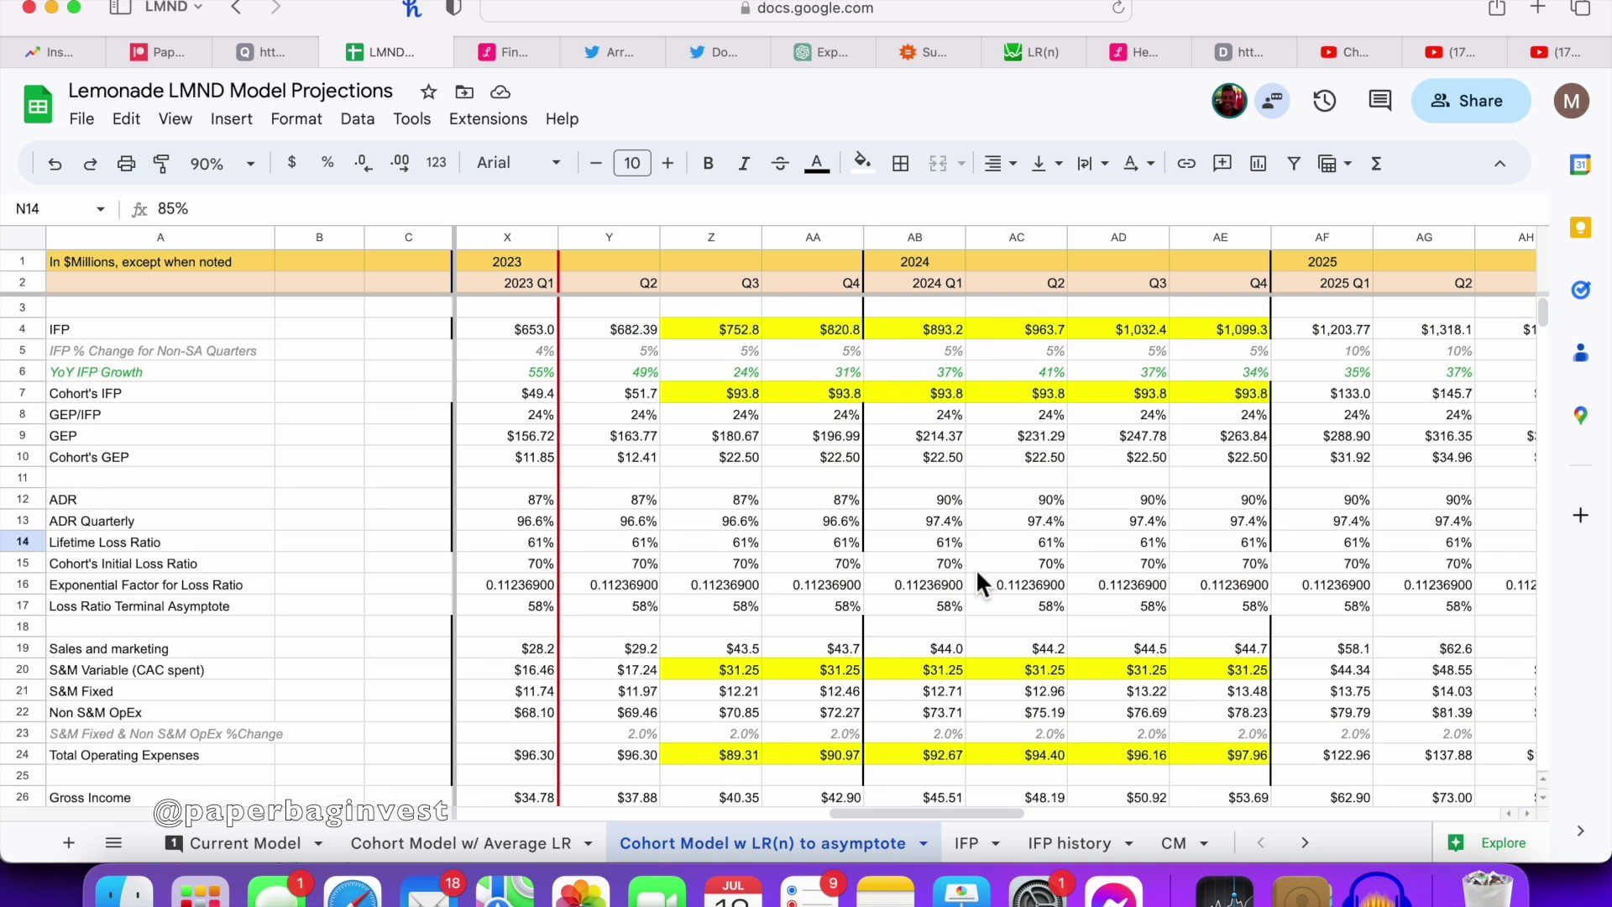
scroll(976, 568, "down", 5)
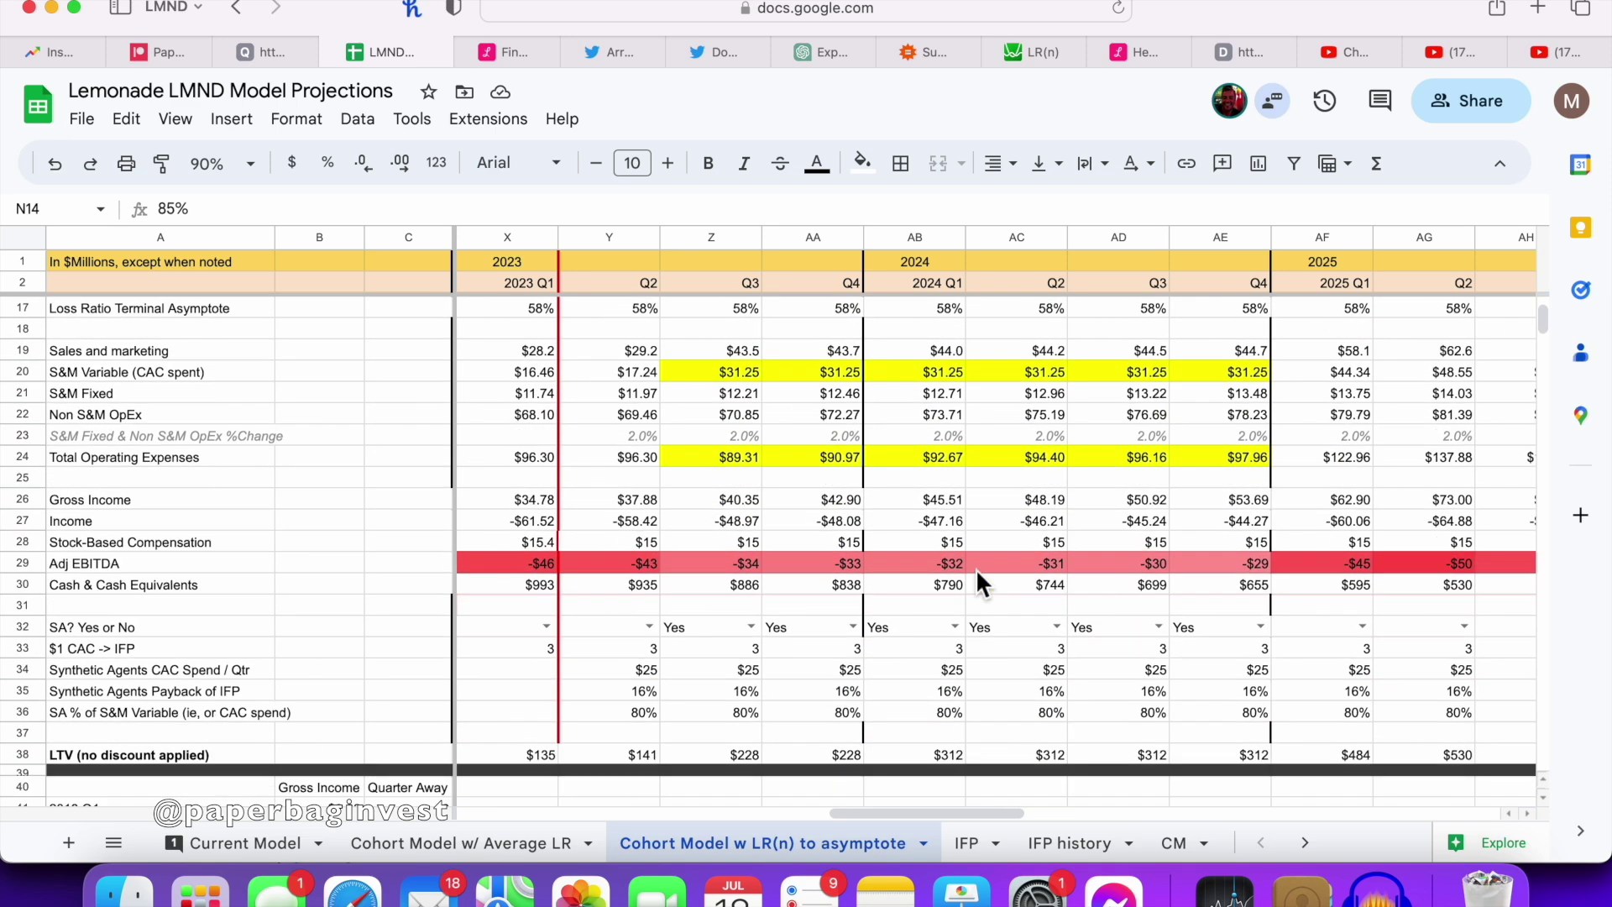
scroll(913, 683, "down", 10)
left_click(725, 632)
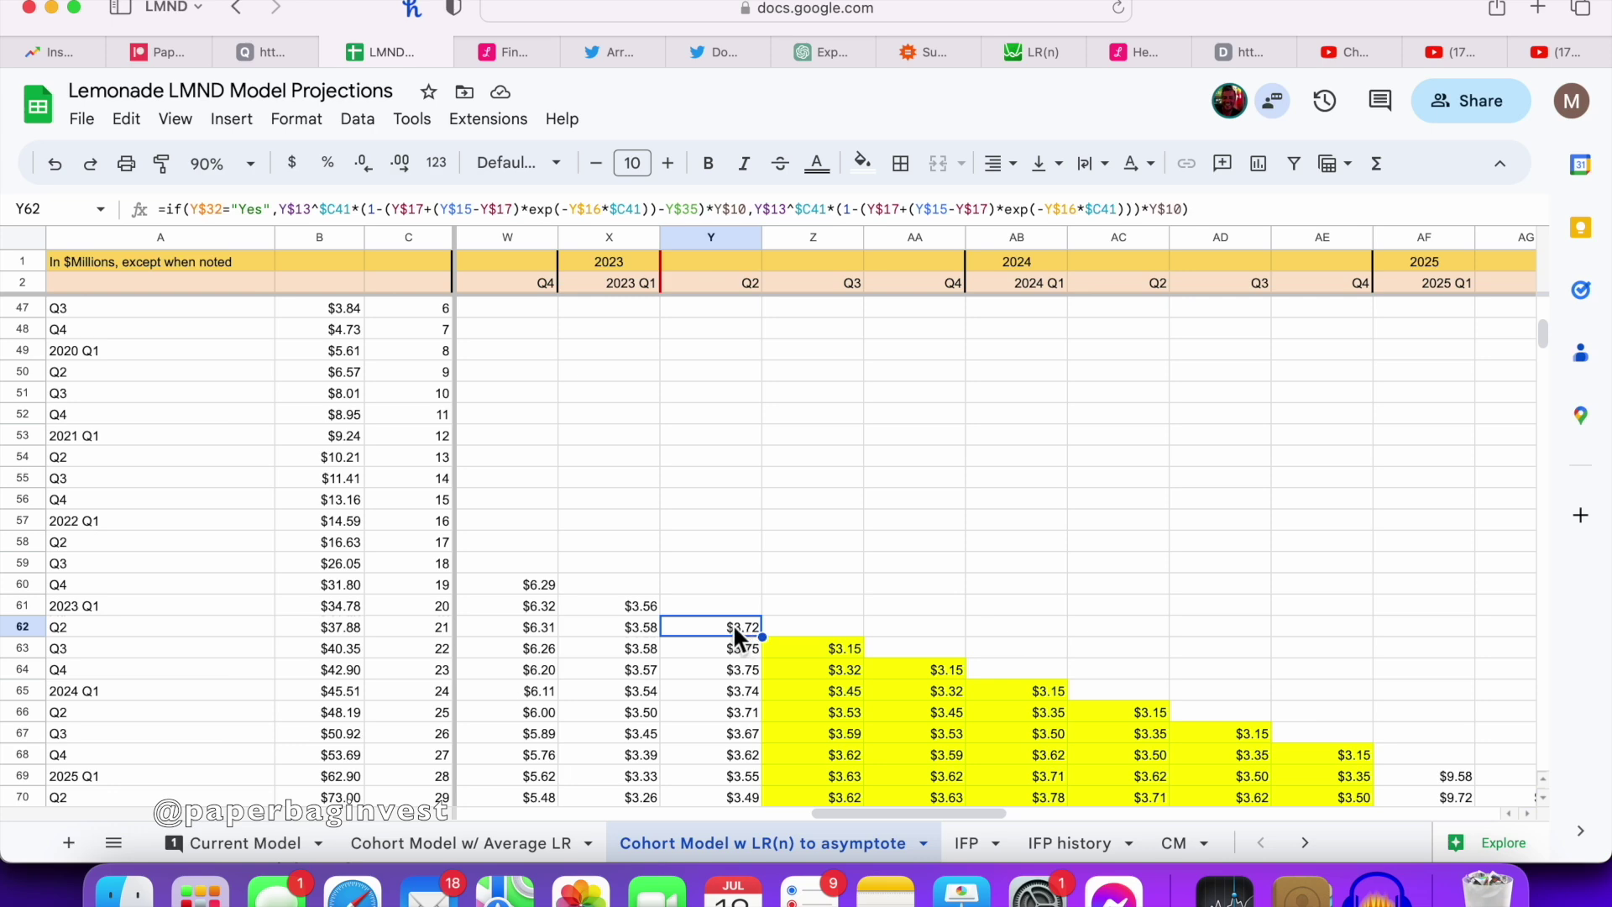
Step: Review the cohort gross income table, then return to the Cohort Model w/ Average LR sheet
scroll(742, 638, "down", 5)
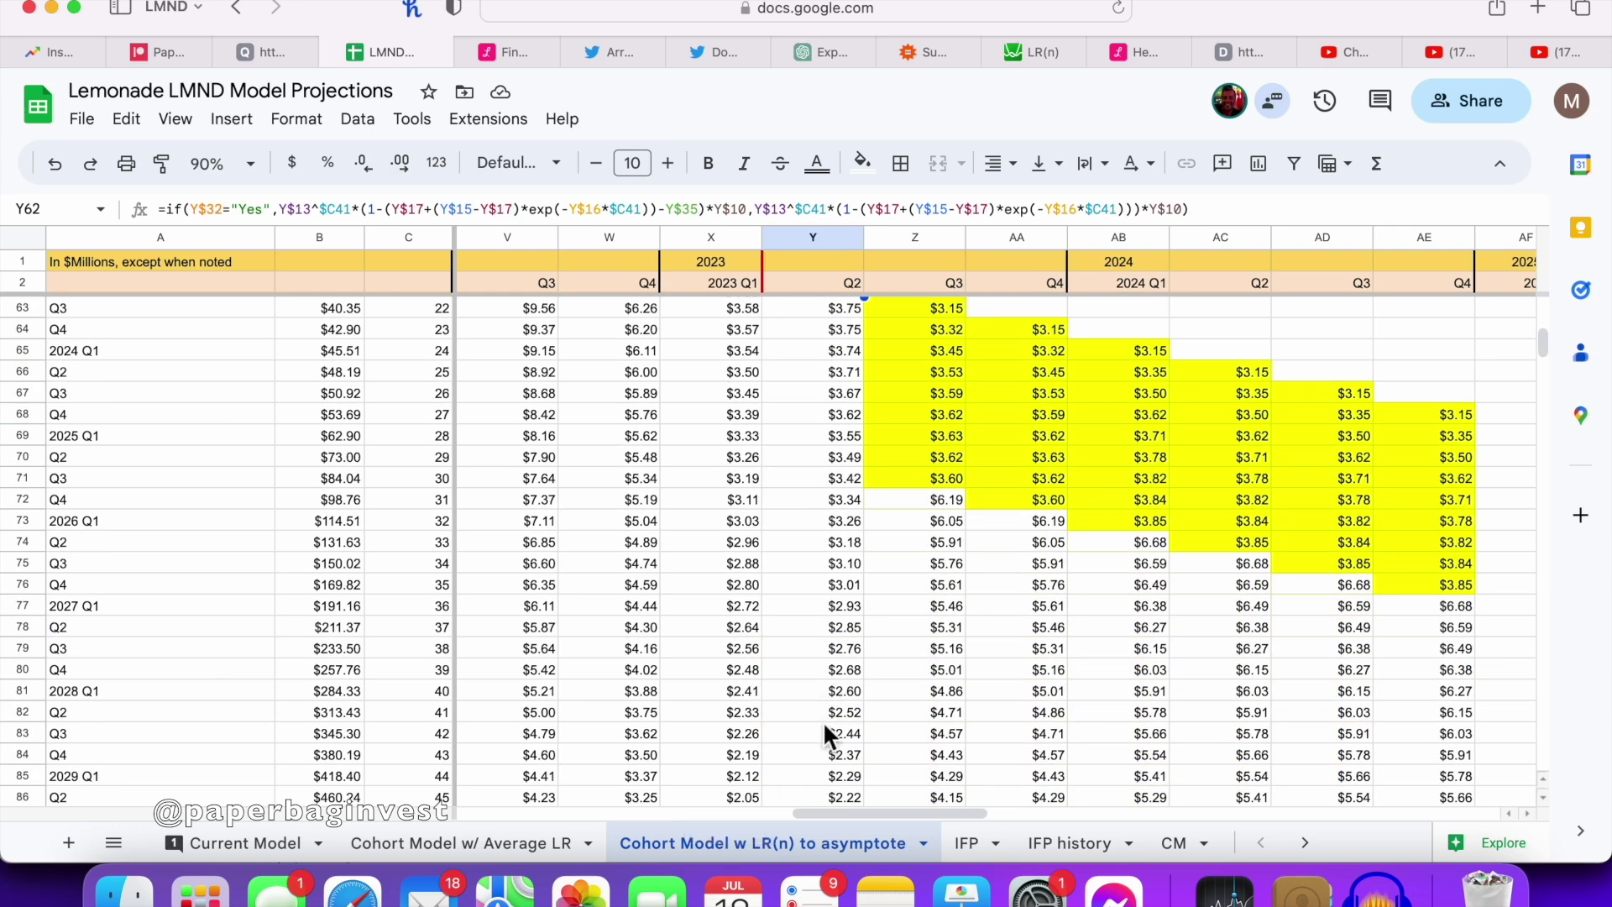
scroll(821, 724, "up", 1)
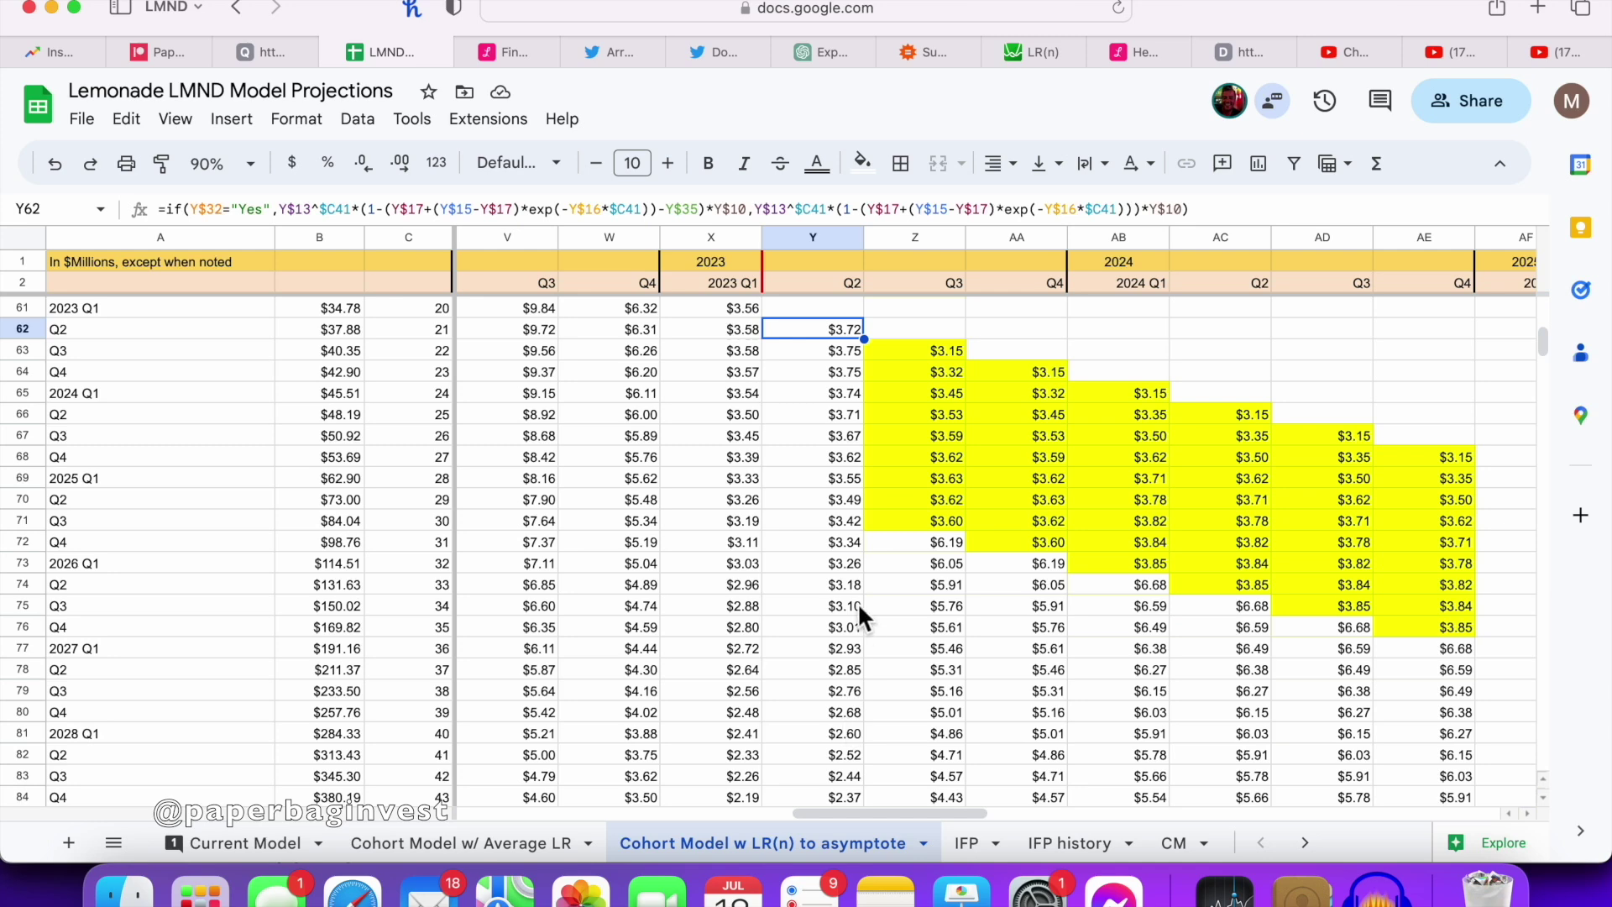
scroll(858, 602, "up", 3)
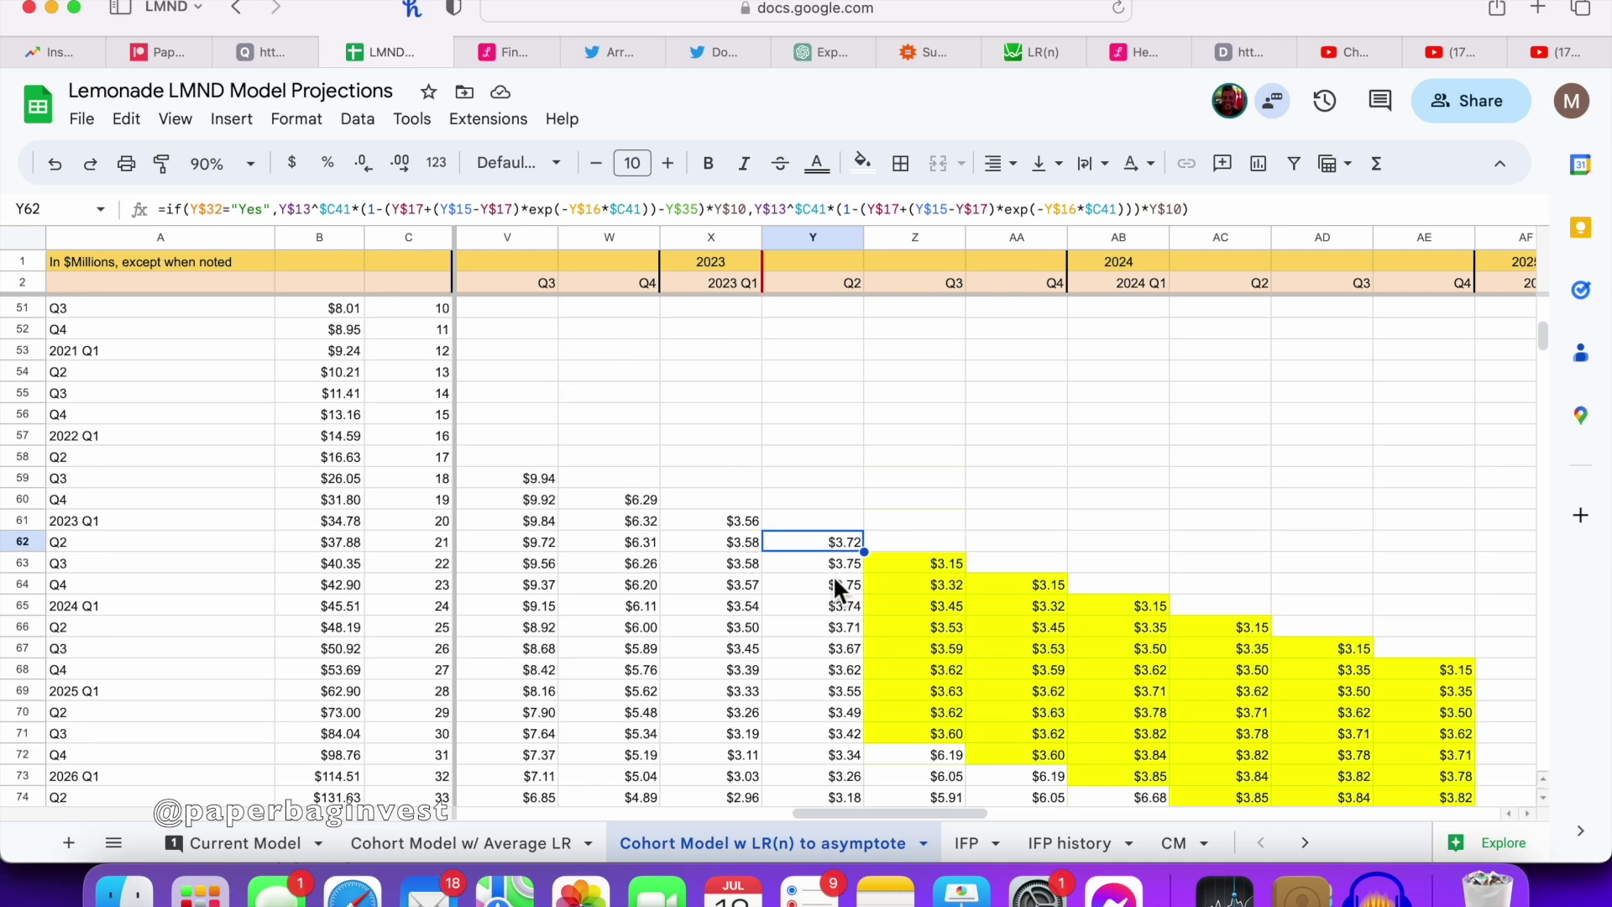
scroll(846, 621, "down", 3)
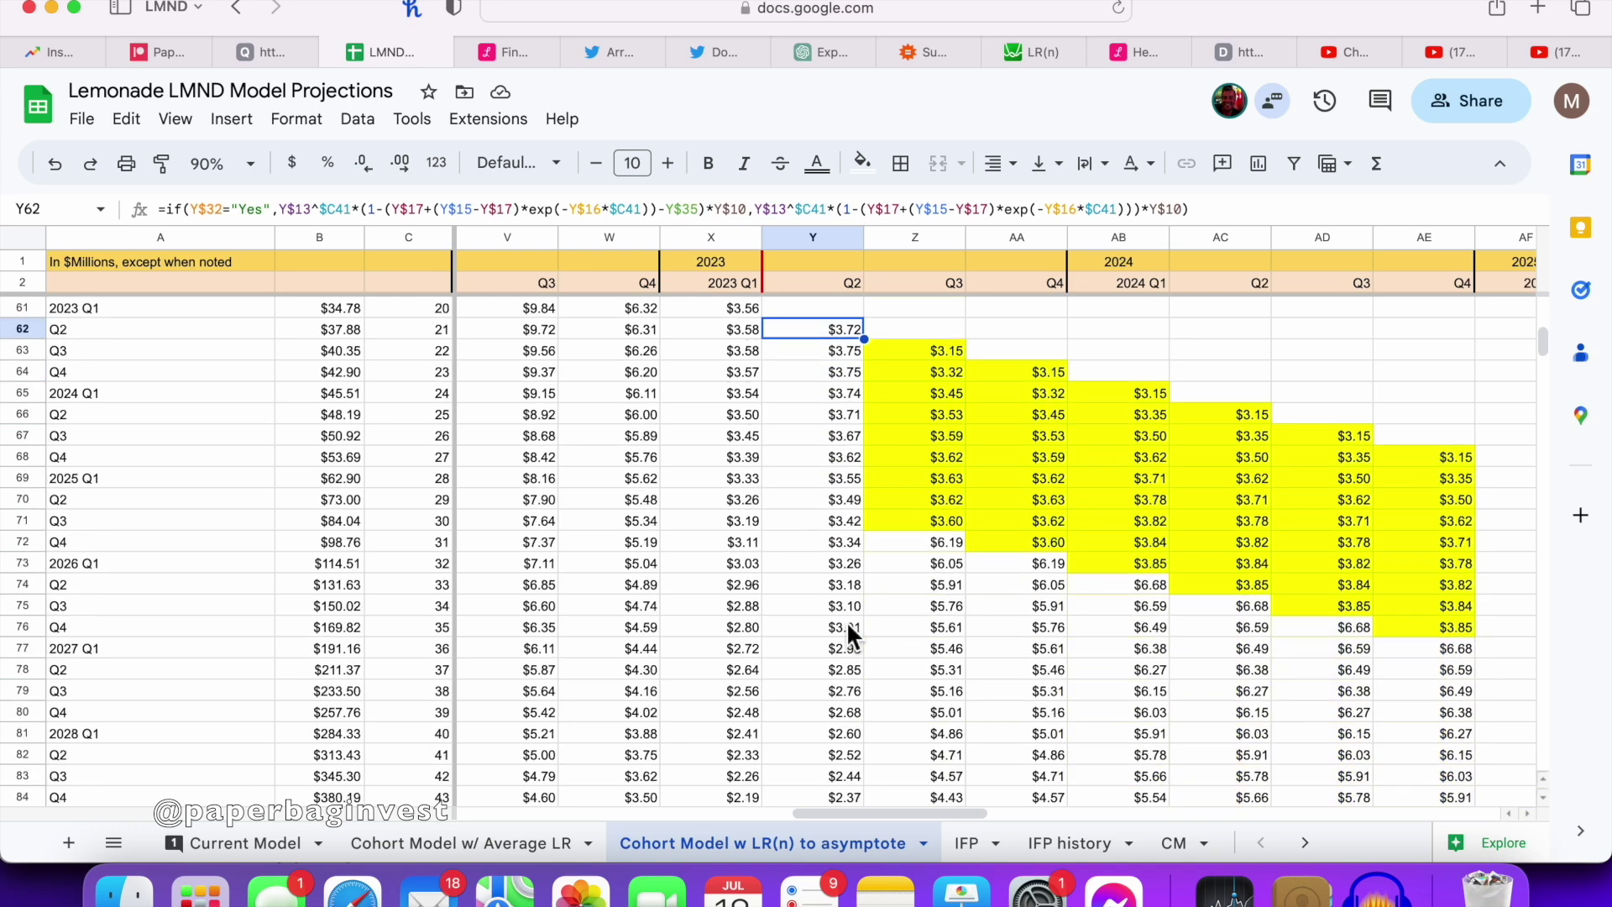
key("alt+Up")
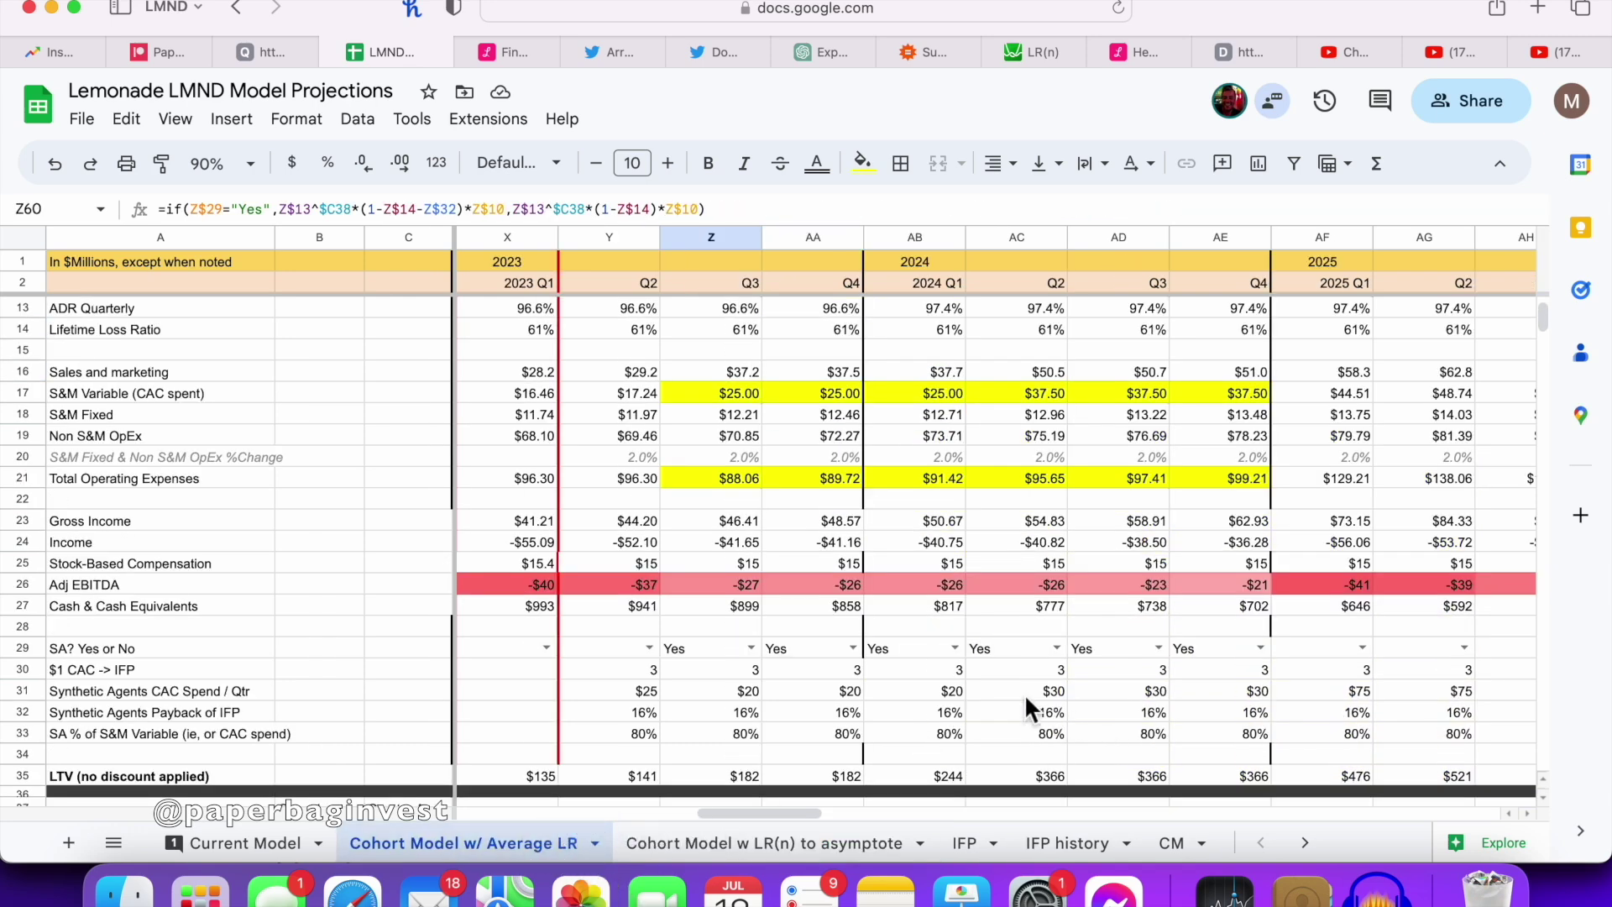
Step: On the Average LR sheet, sum 2027 Adj EBITDA (AN26:AQ26, $225.95) and check the opex and IFP change cells
scroll(1016, 693, "right", 1)
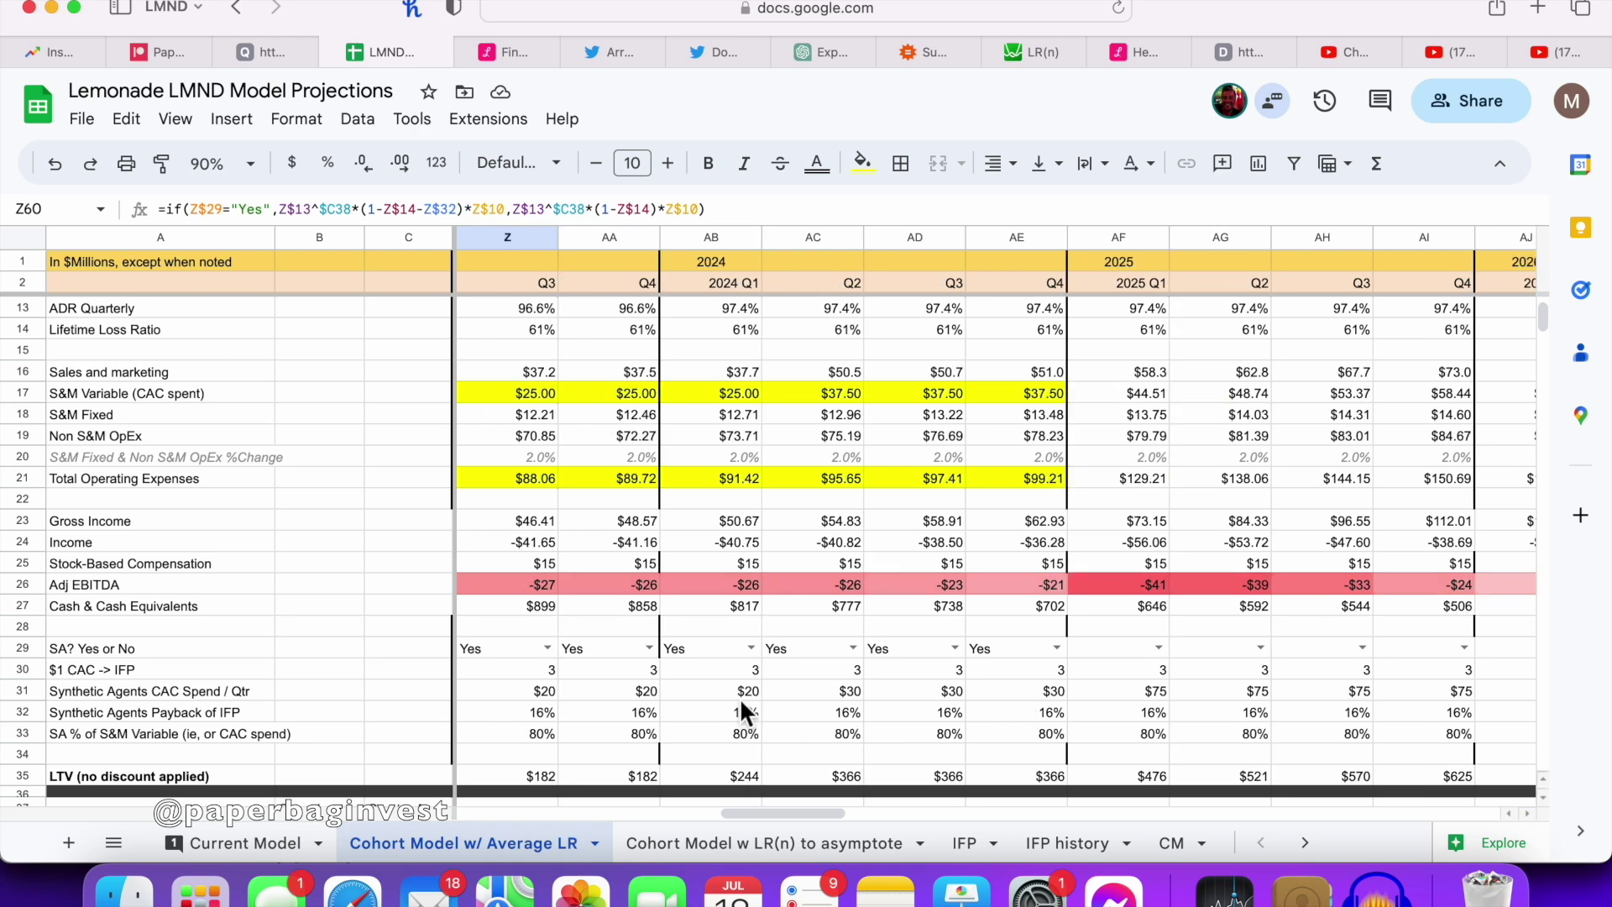
left_click_drag(628, 651, 1075, 648)
scroll(1066, 642, "right", 7)
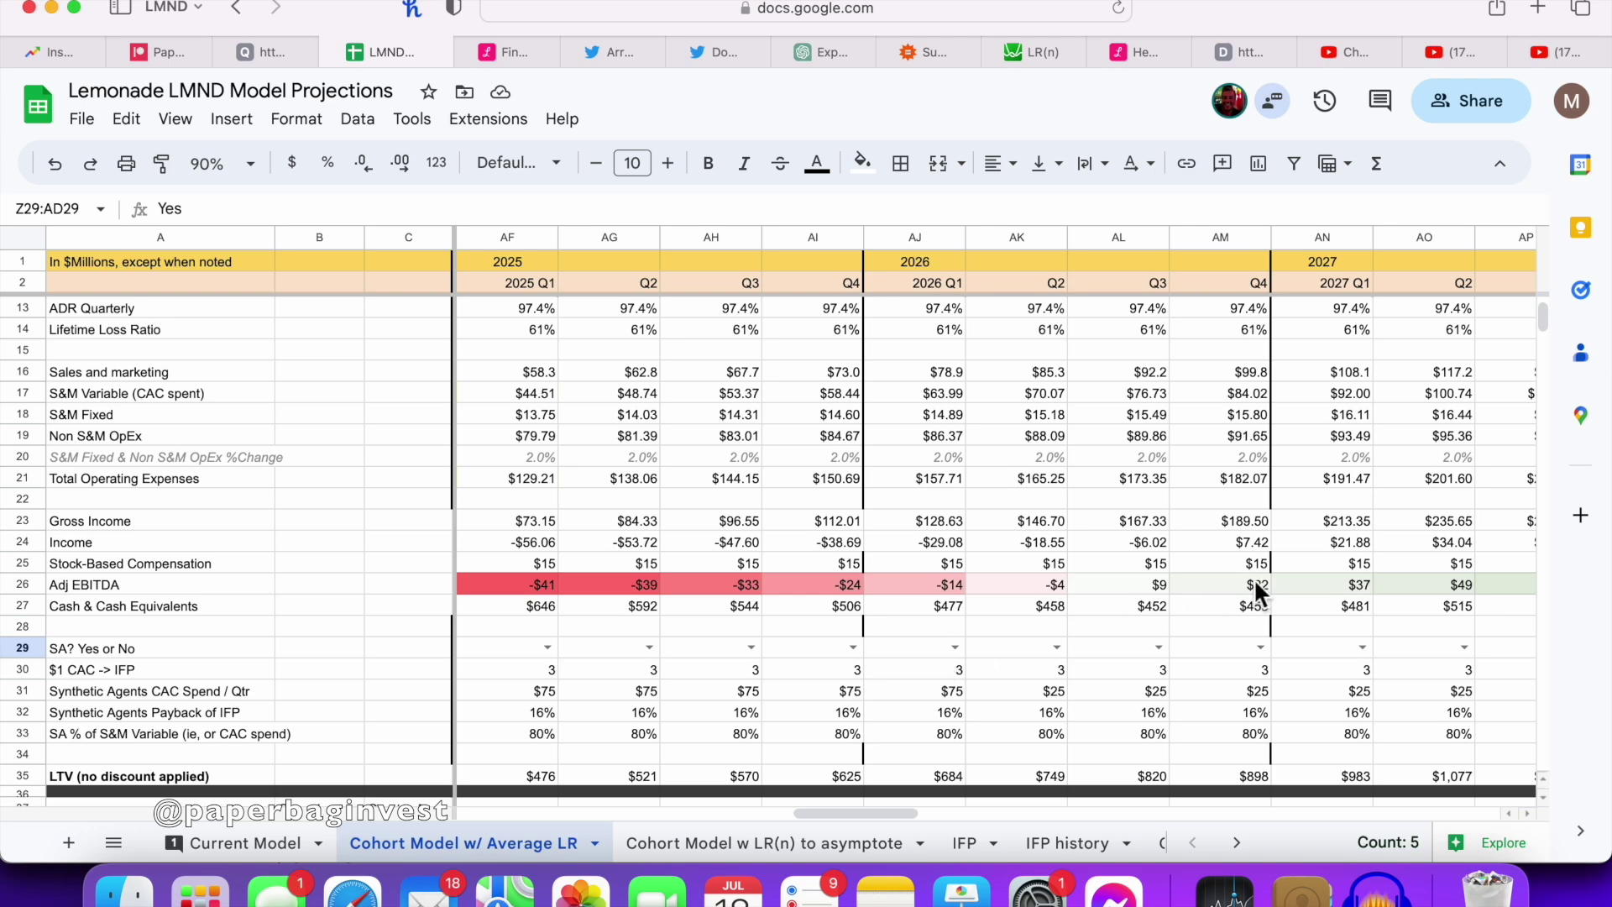
scroll(1252, 581, "right", 3)
left_click_drag(1257, 582, 1030, 583)
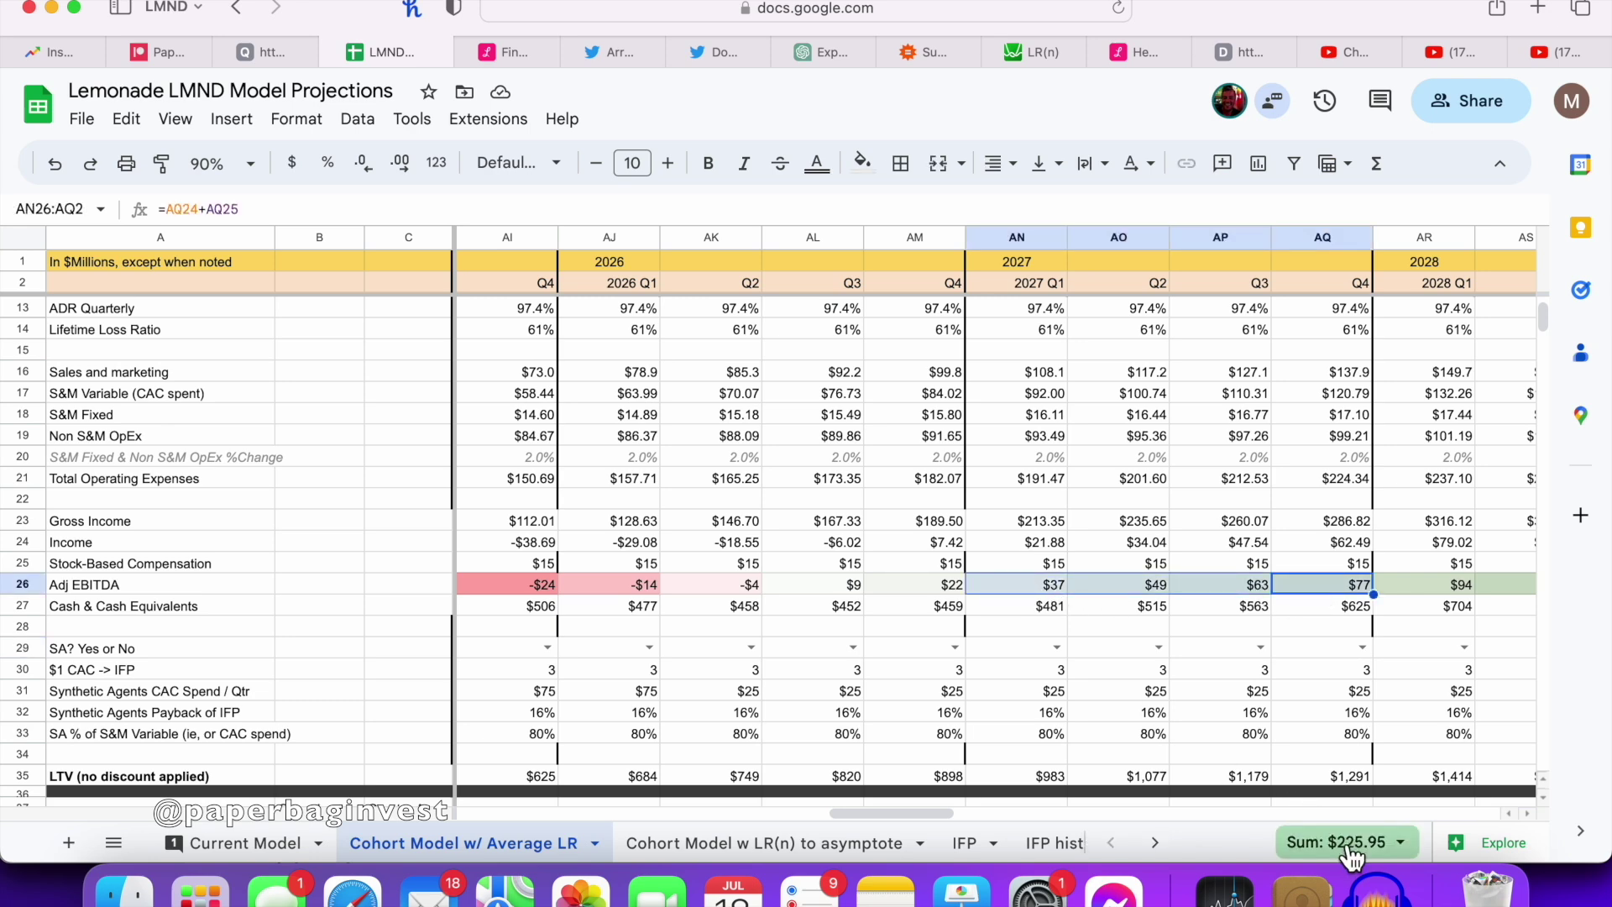
scroll(1083, 783, "left", 2)
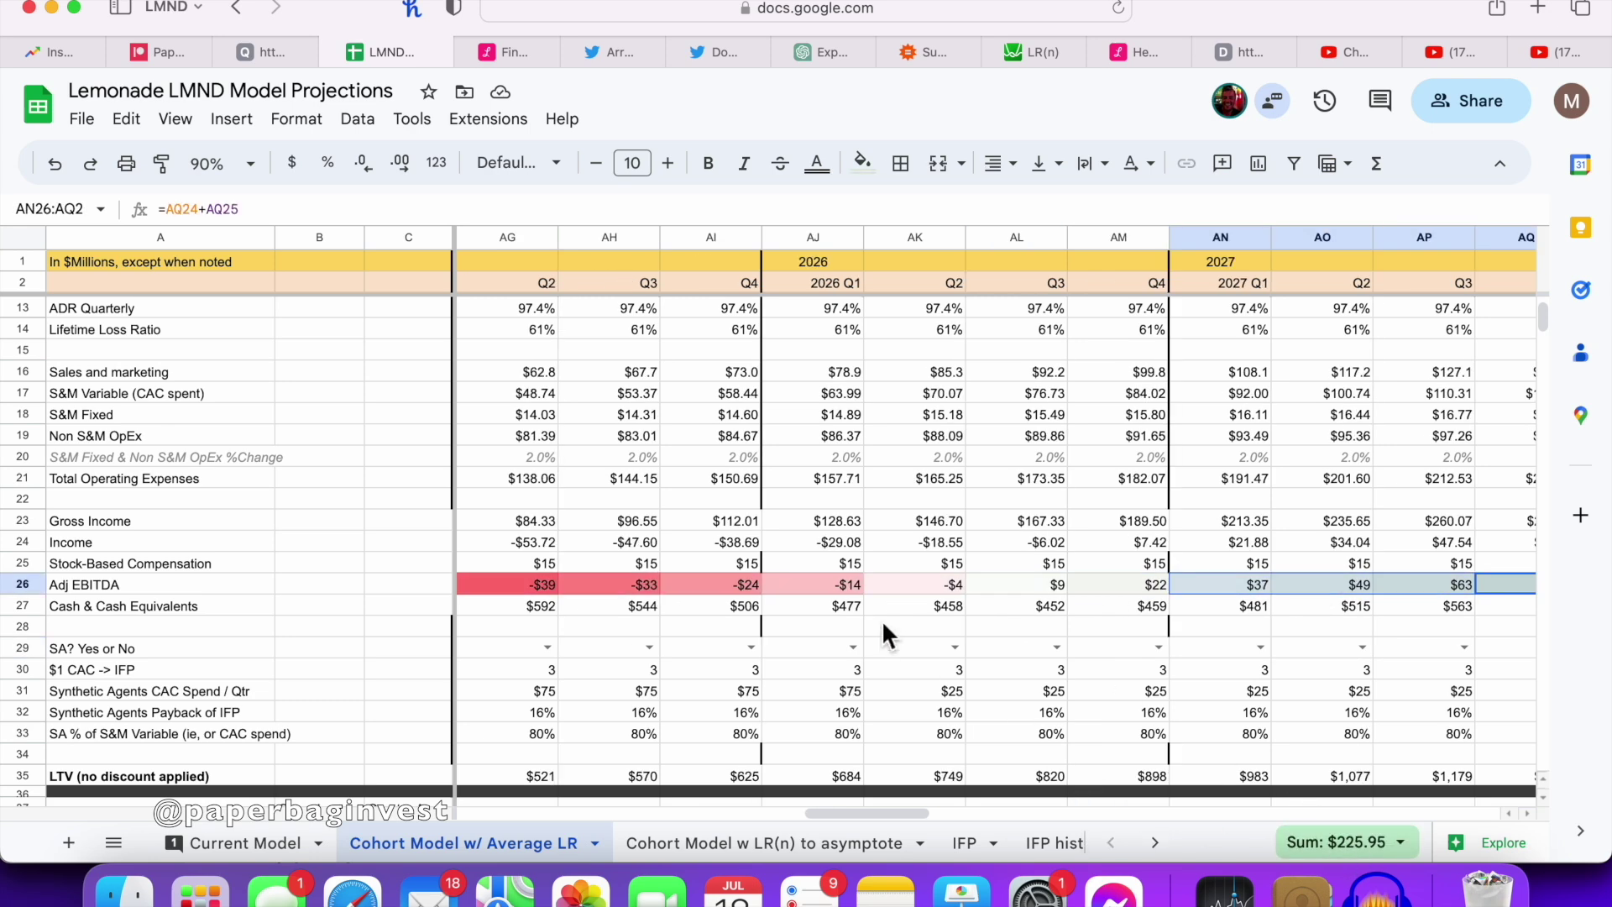
left_click(657, 460)
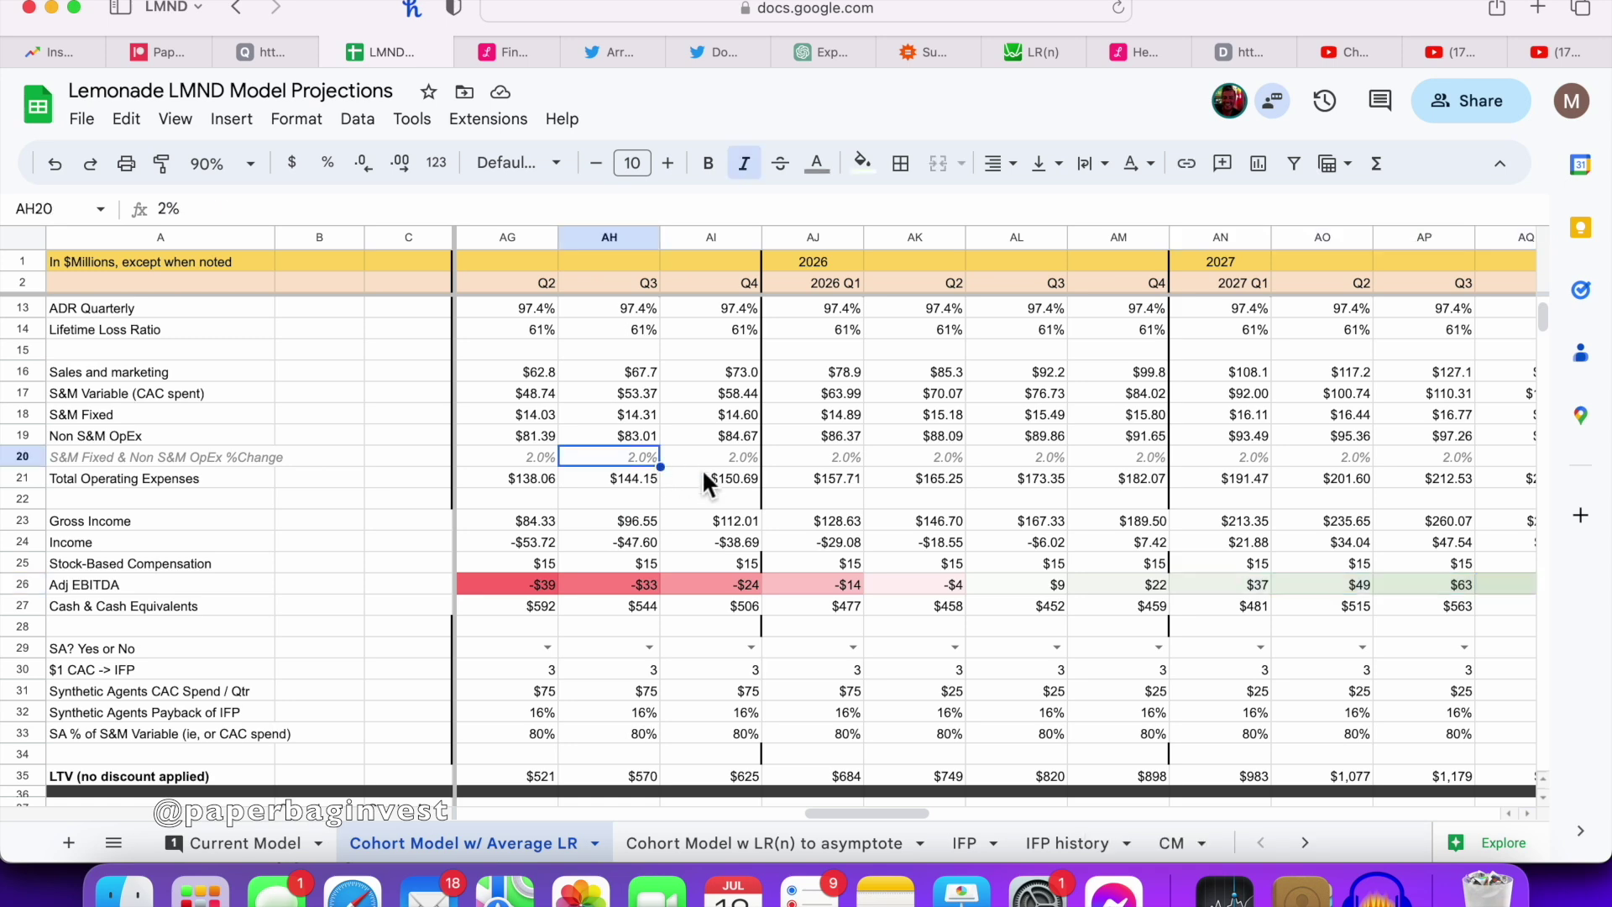
scroll(702, 469, "up", 5)
scroll(702, 468, "left", 5)
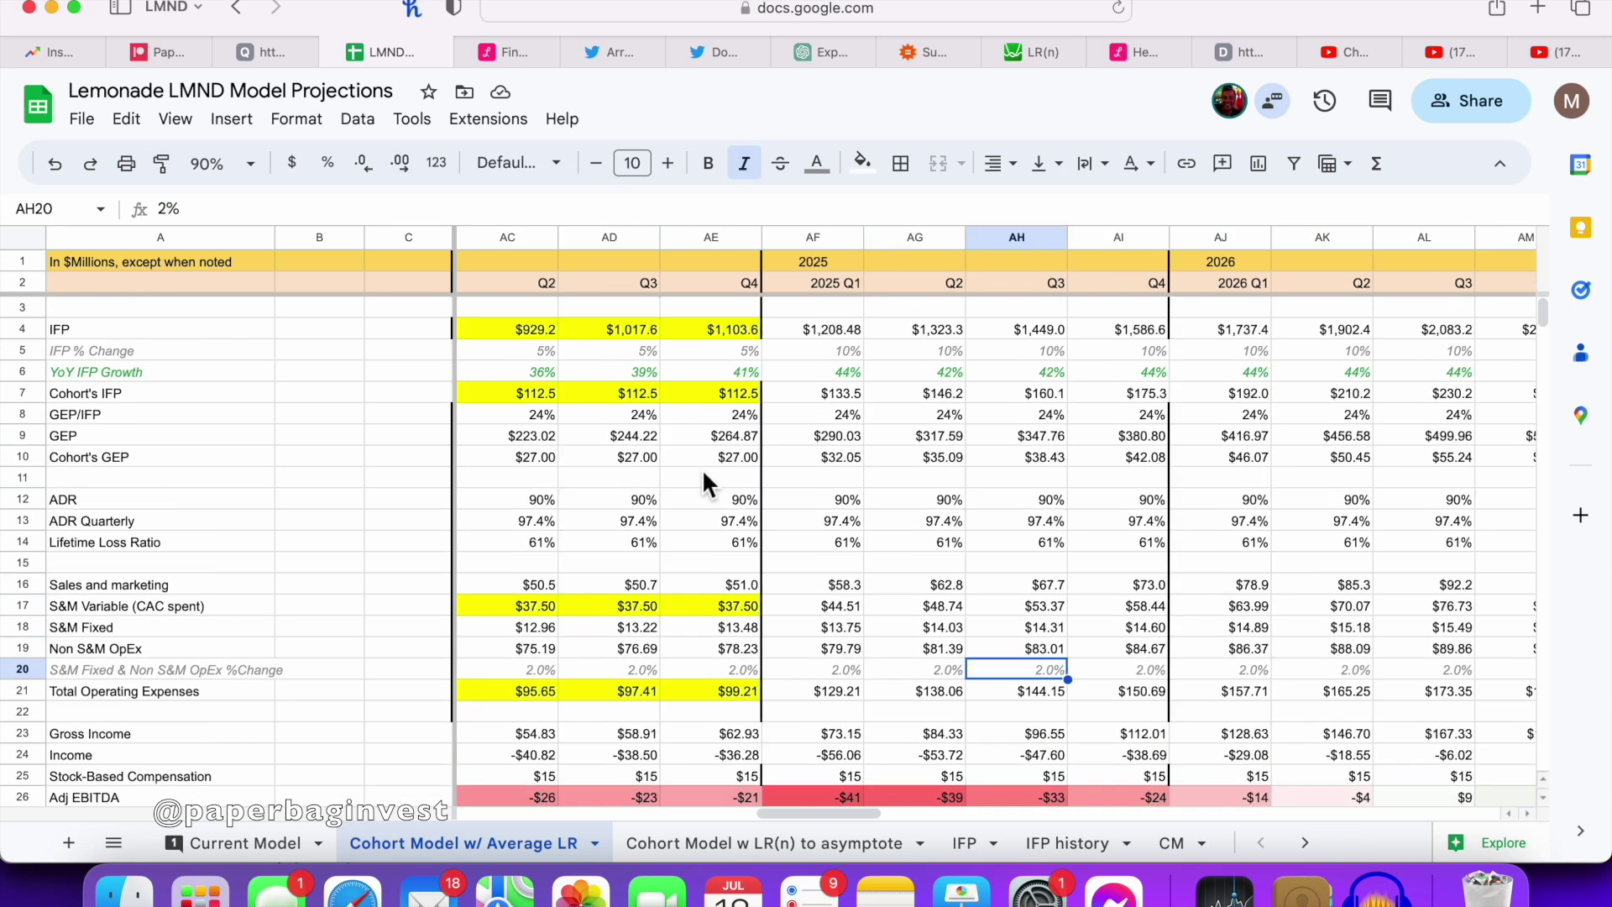
scroll(894, 407, "left", 3)
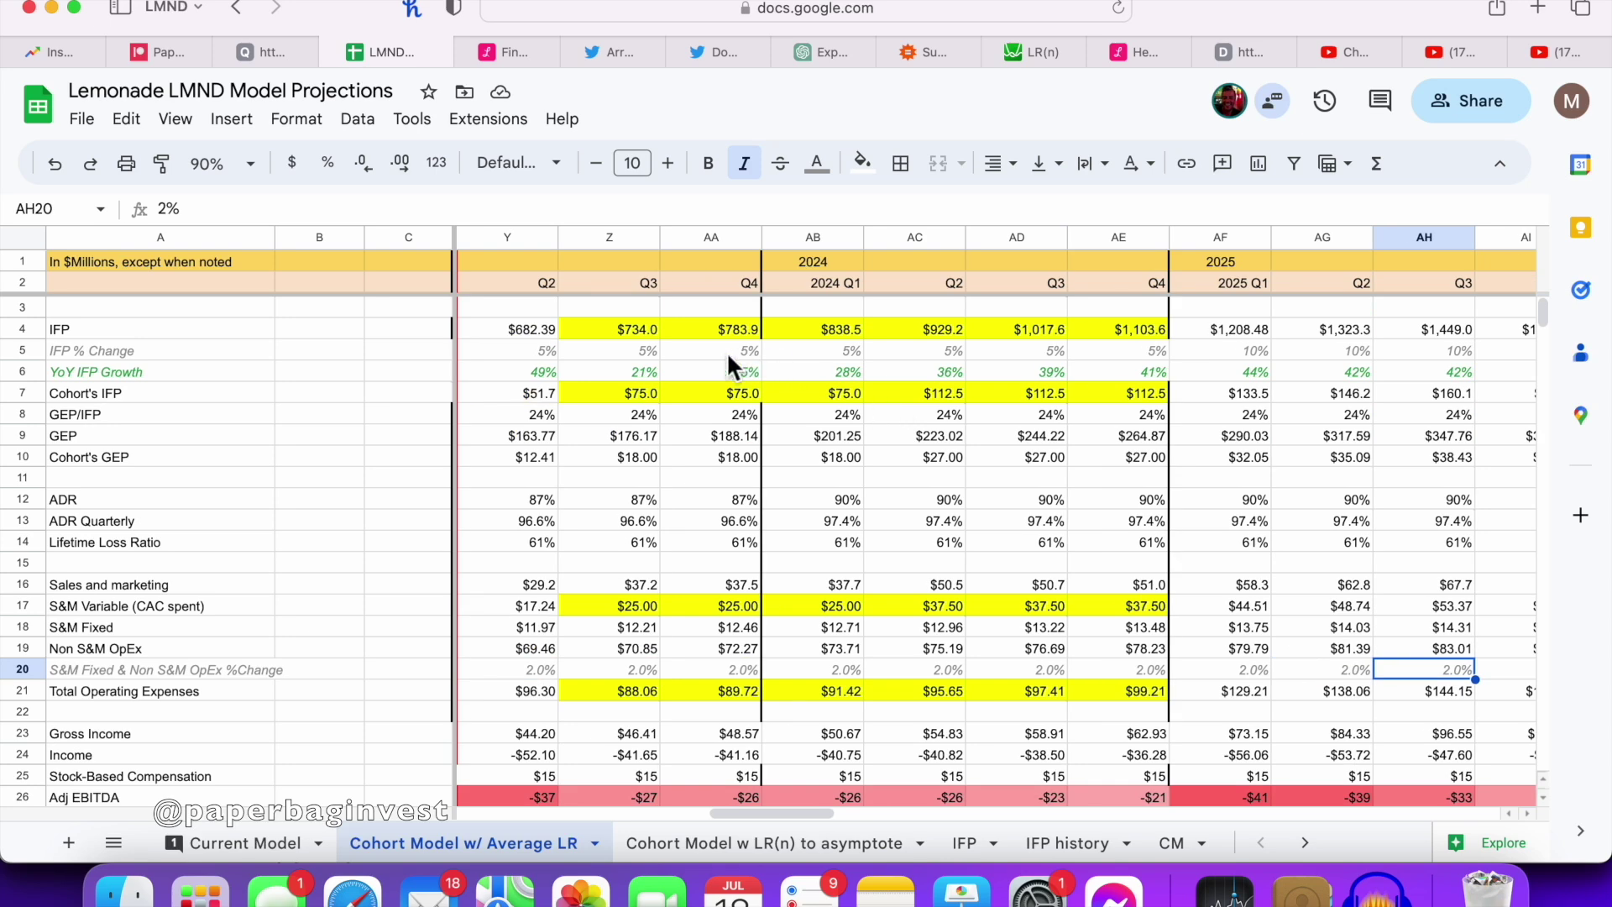
left_click(1233, 541)
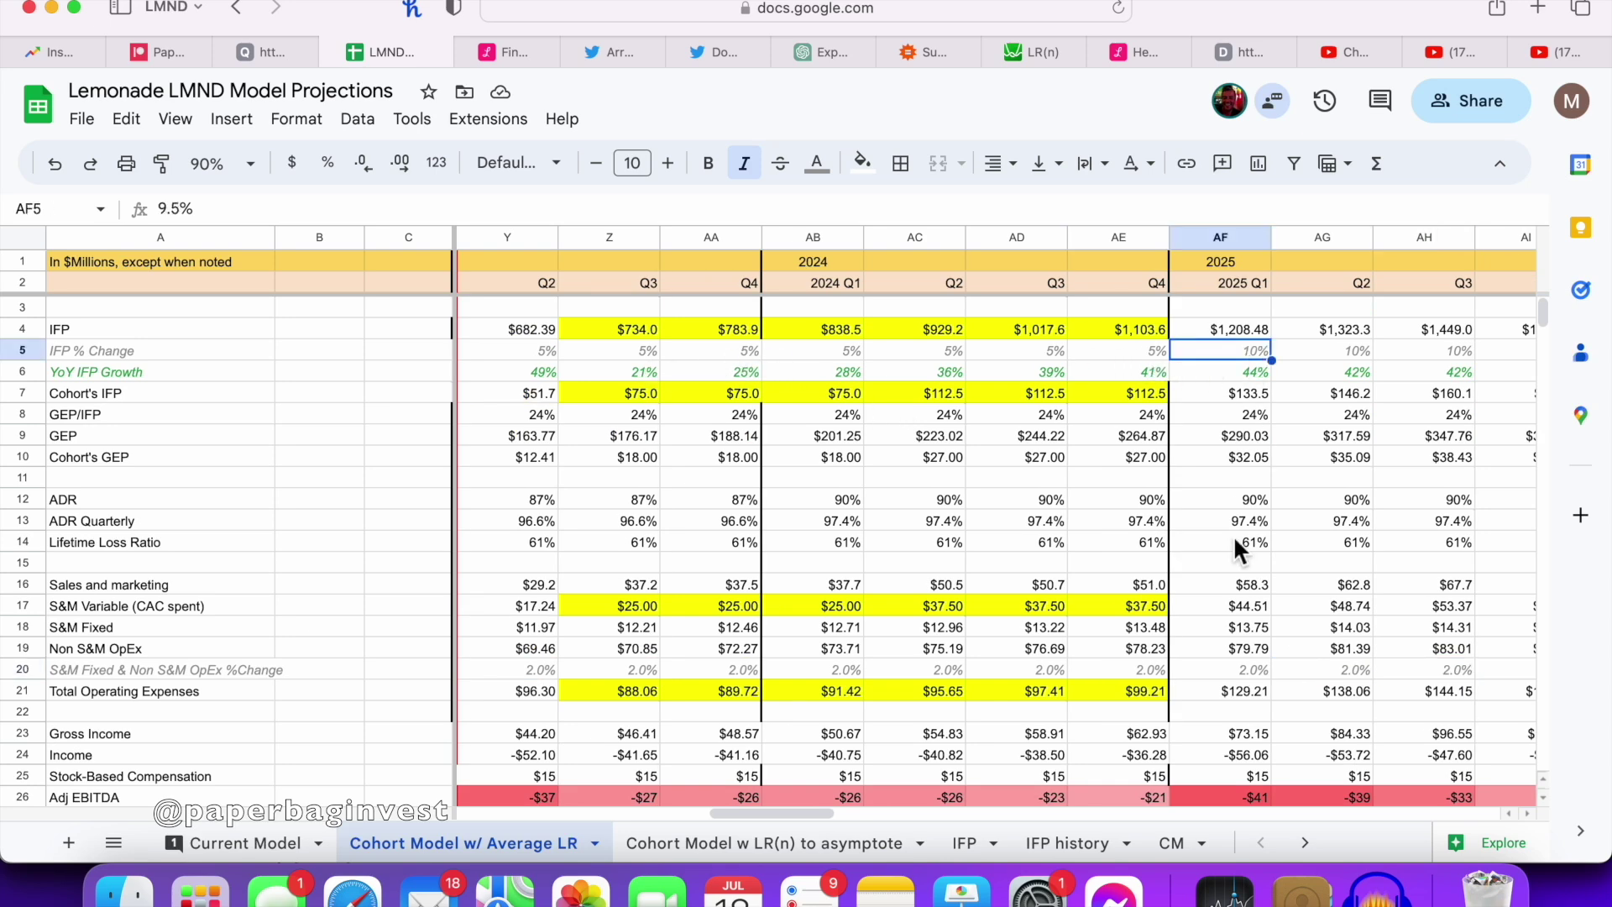
scroll(1232, 541, "down", 2)
Step: On the asymptote sheet, sum the 2027 Adj EBITDA cells AN29:AQ29 ($125.36)
key("alt+Down")
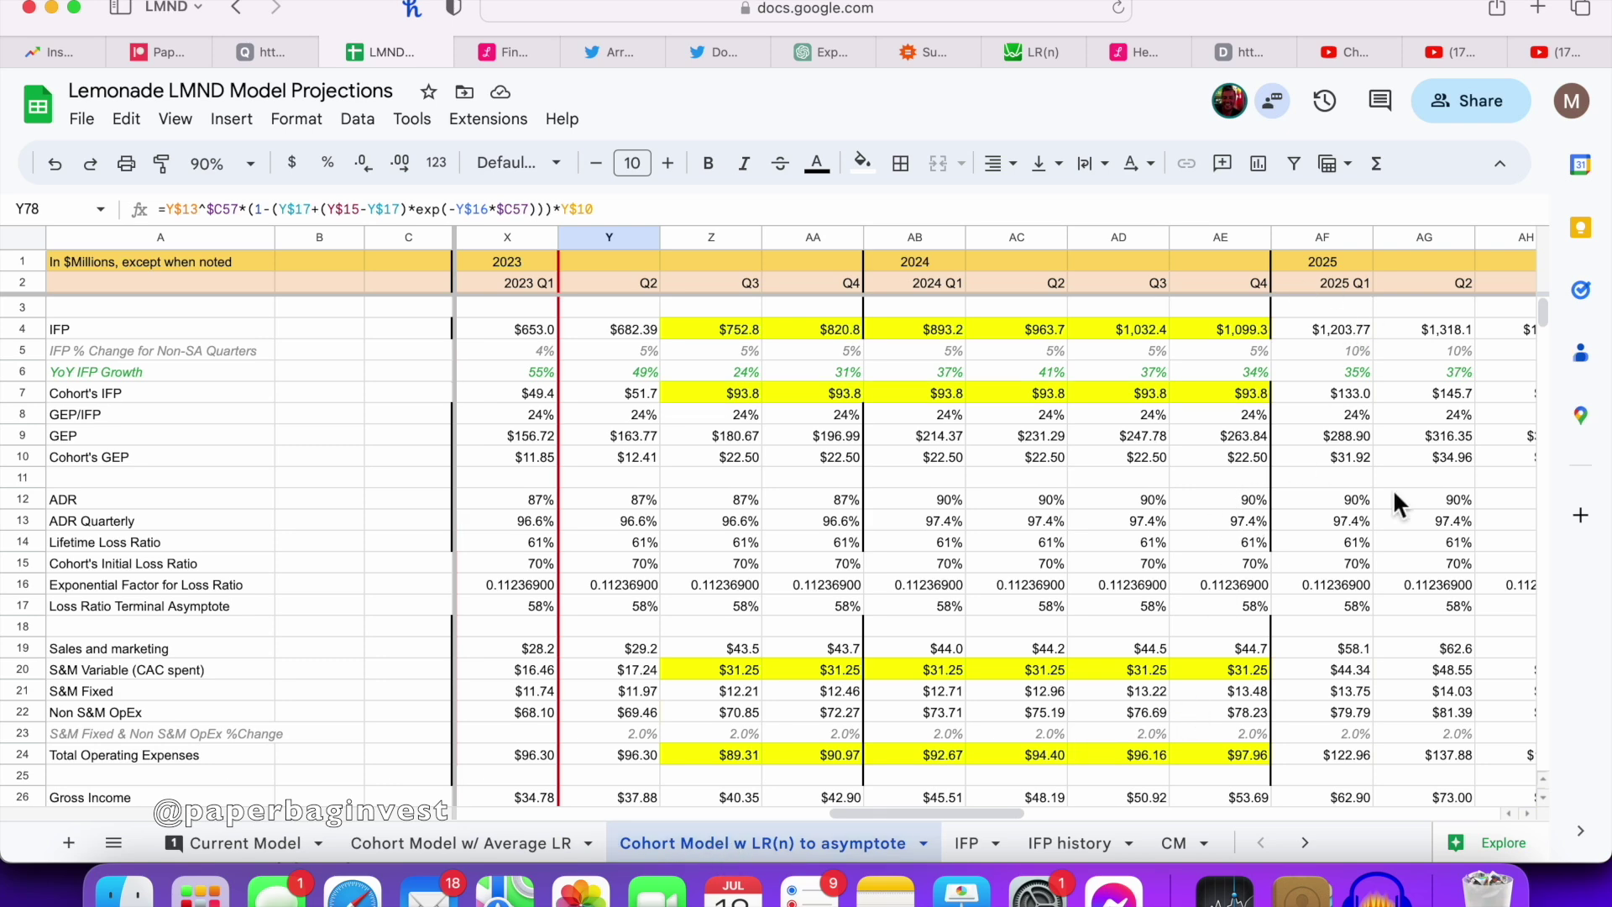
scroll(1392, 488, "down", 5)
scroll(1392, 488, "up", 1)
scroll(1393, 488, "right", 12)
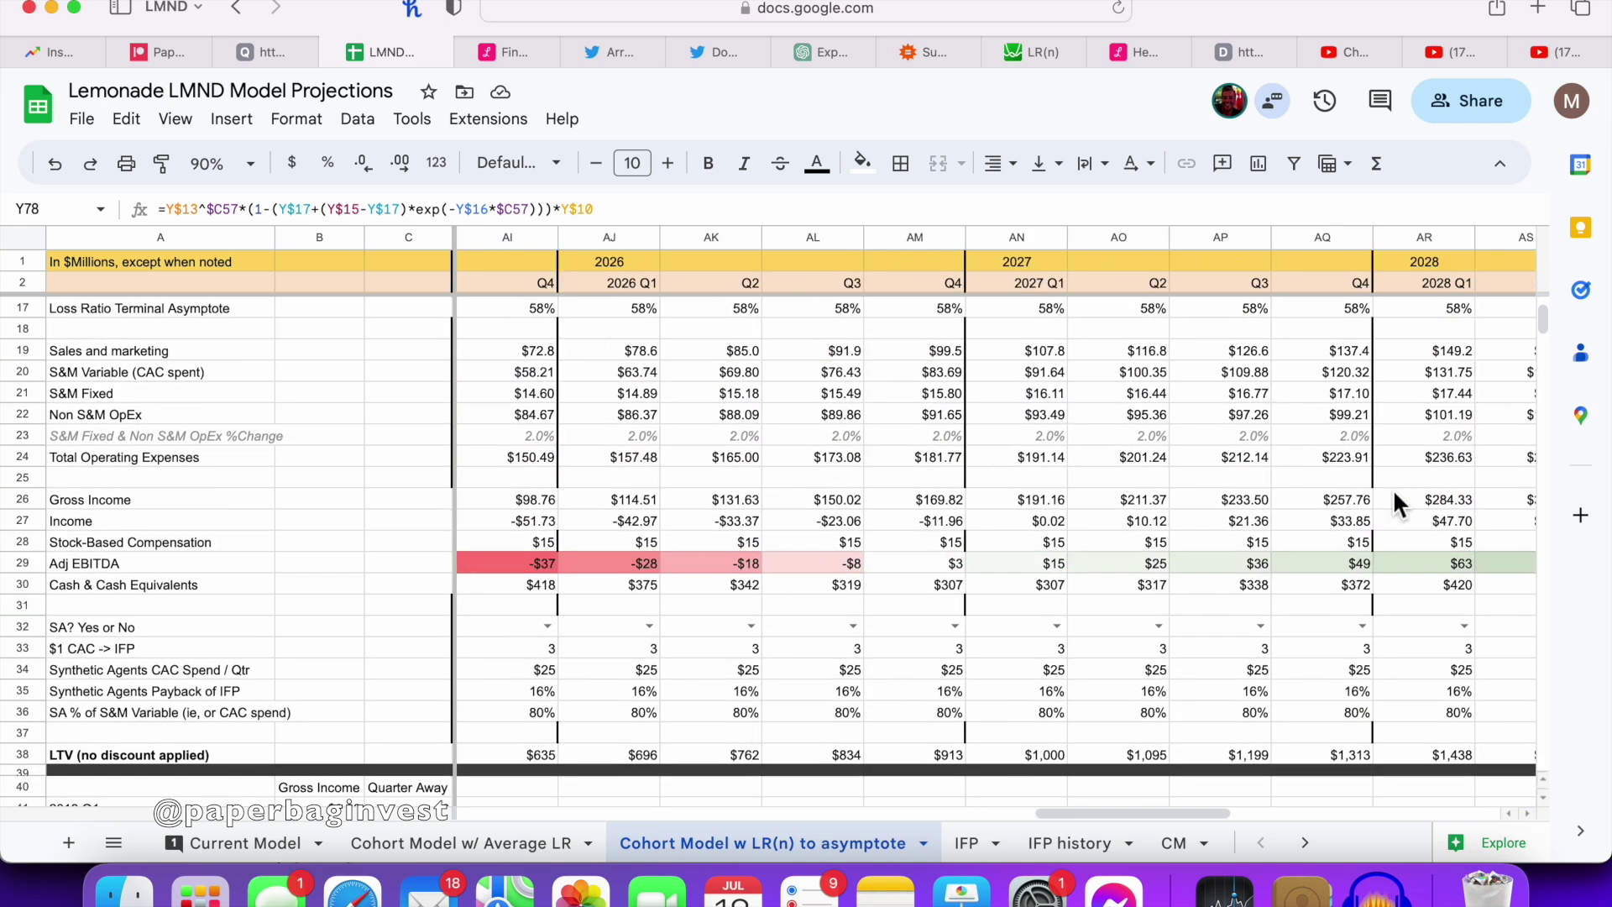
scroll(1393, 489, "up", 1)
left_click_drag(1050, 606, 1333, 606)
Step: Flip between the Average LR and asymptote tabs to compare them, finishing on the asymptote sheet
left_click(462, 842)
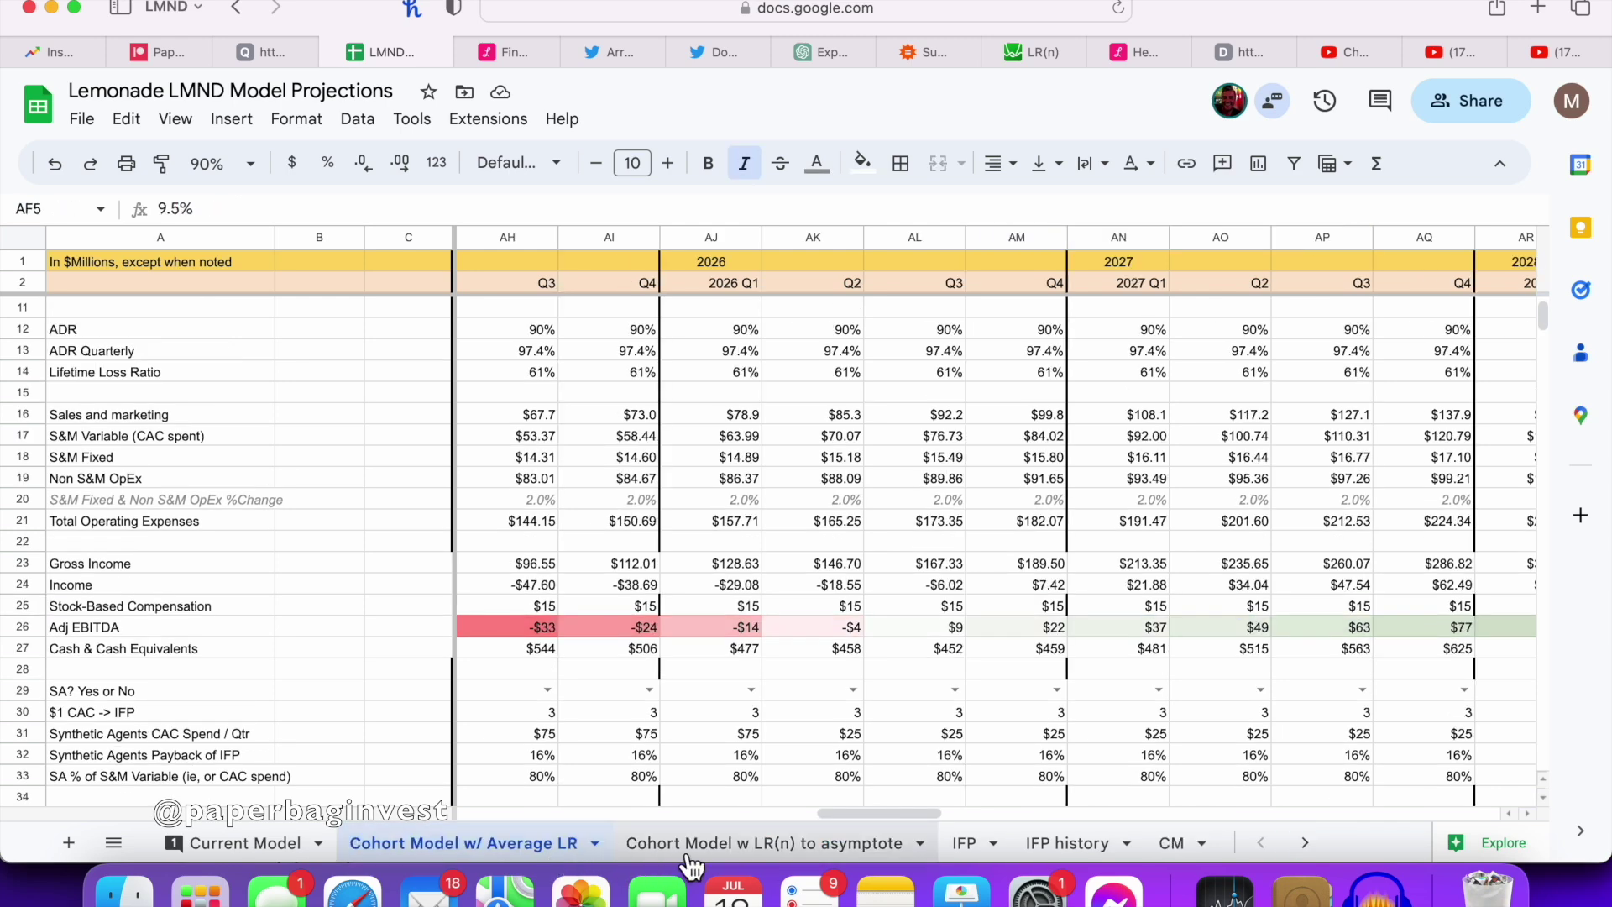
left_click(683, 845)
left_click(532, 844)
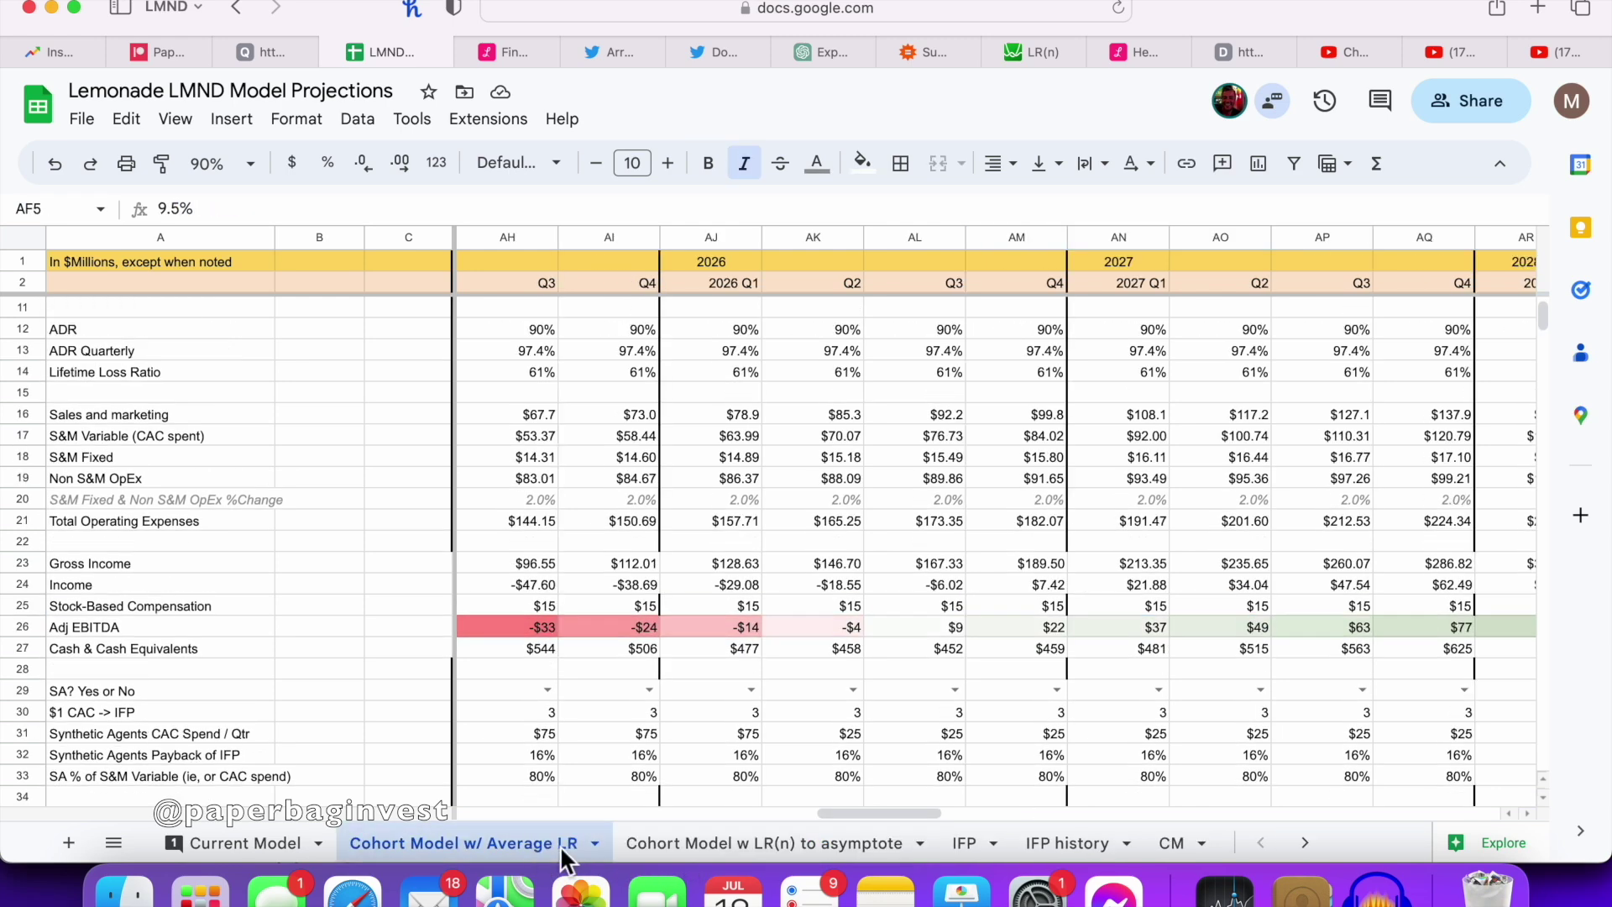
left_click(662, 841)
left_click(535, 842)
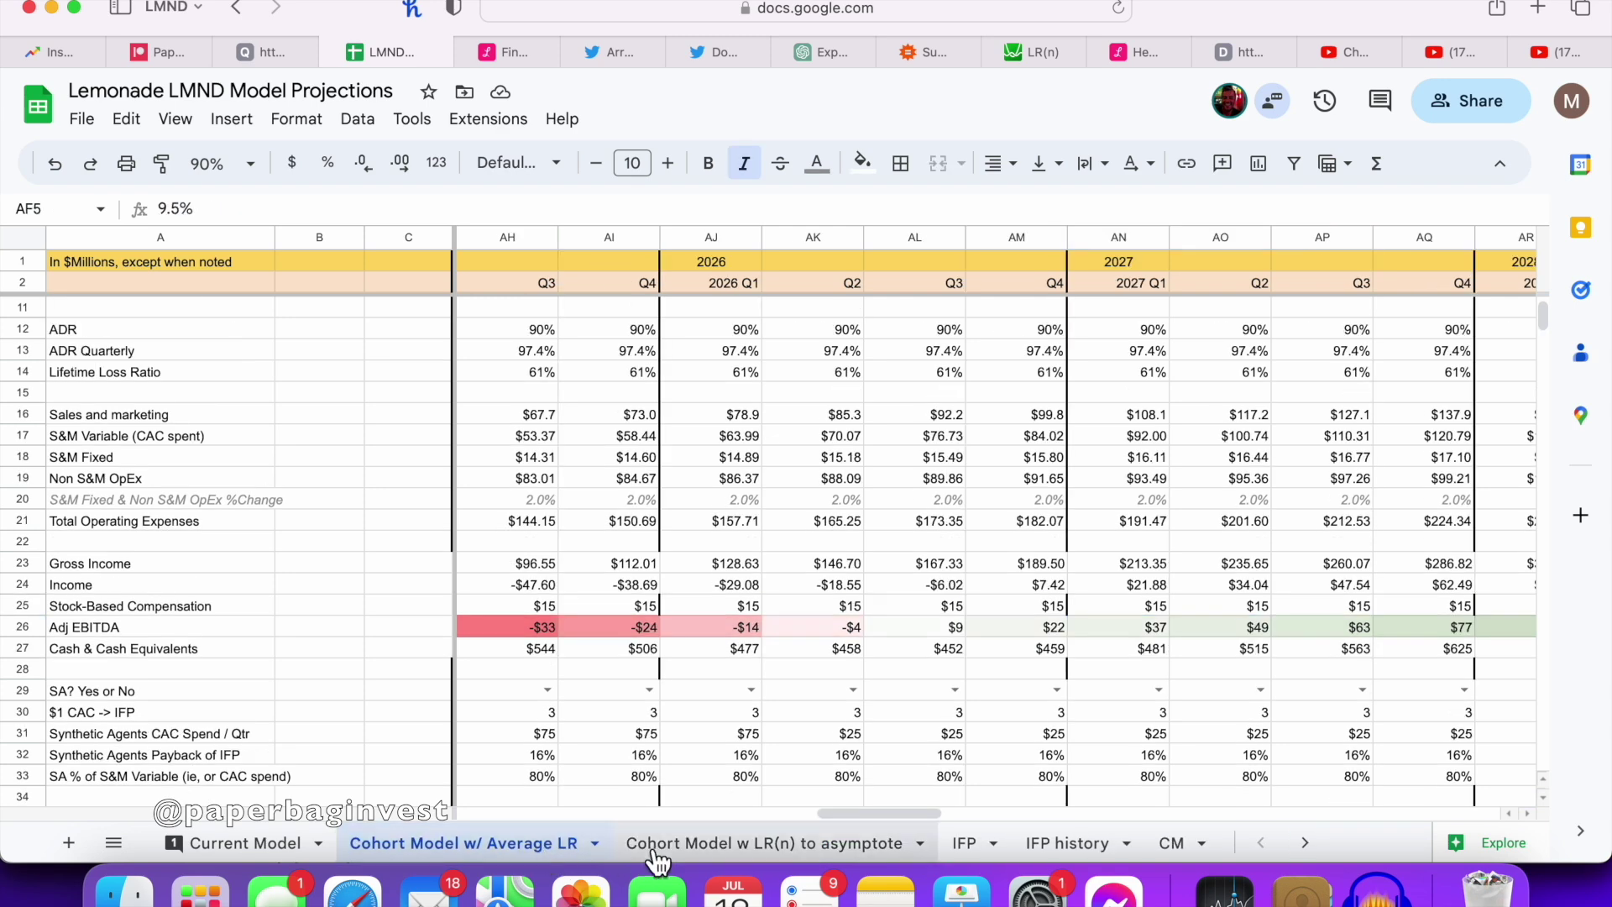
left_click(692, 840)
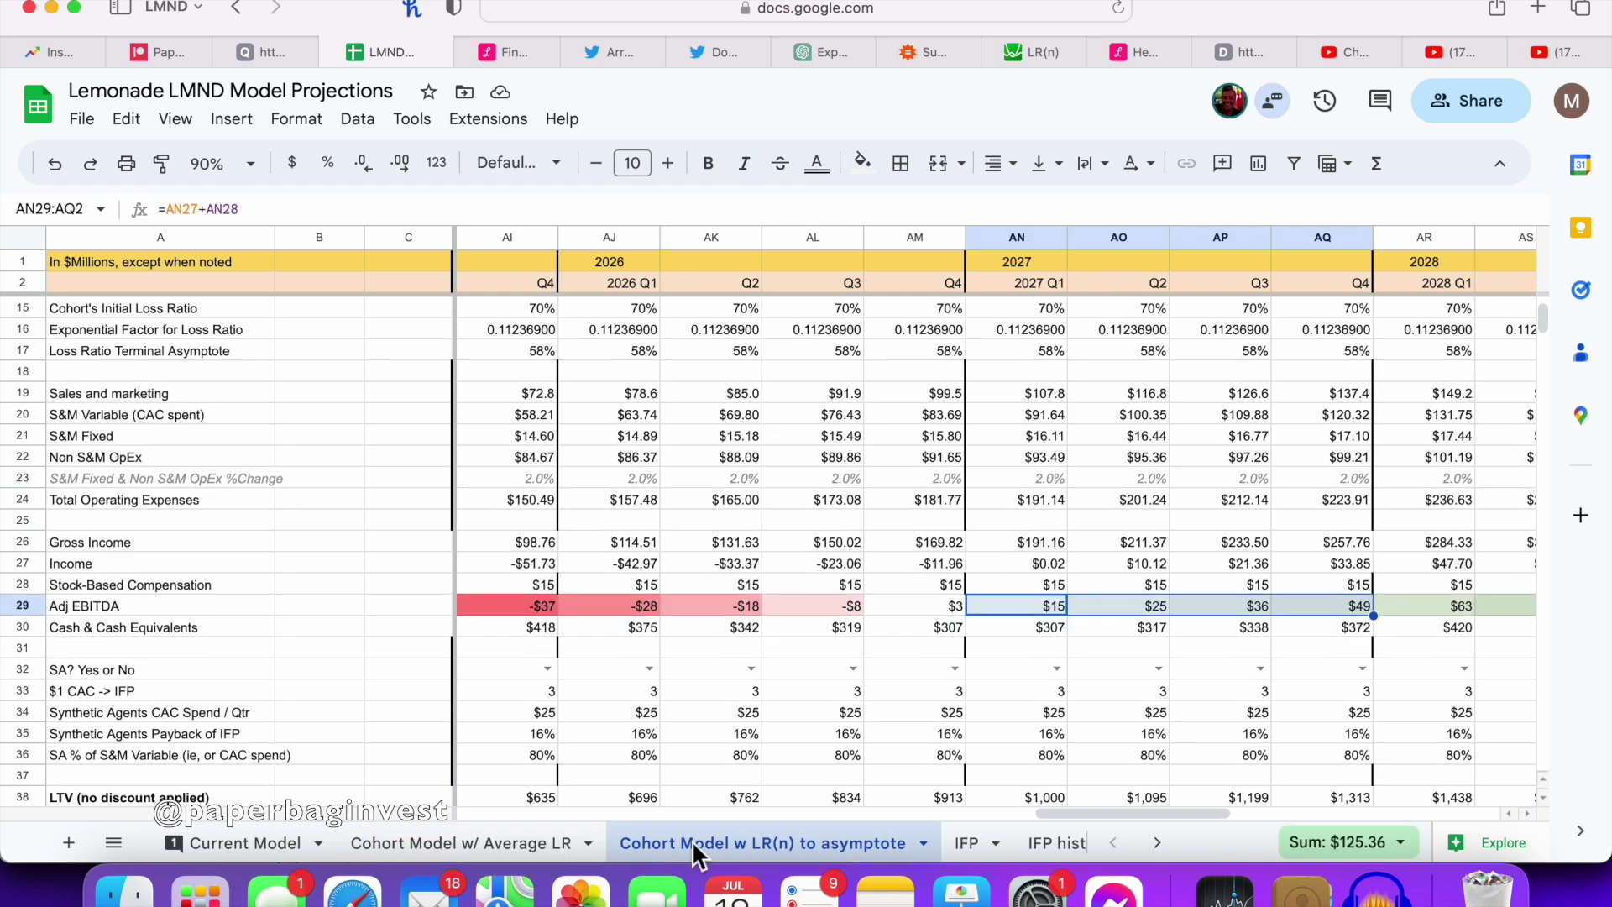
left_click(538, 842)
left_click(774, 841)
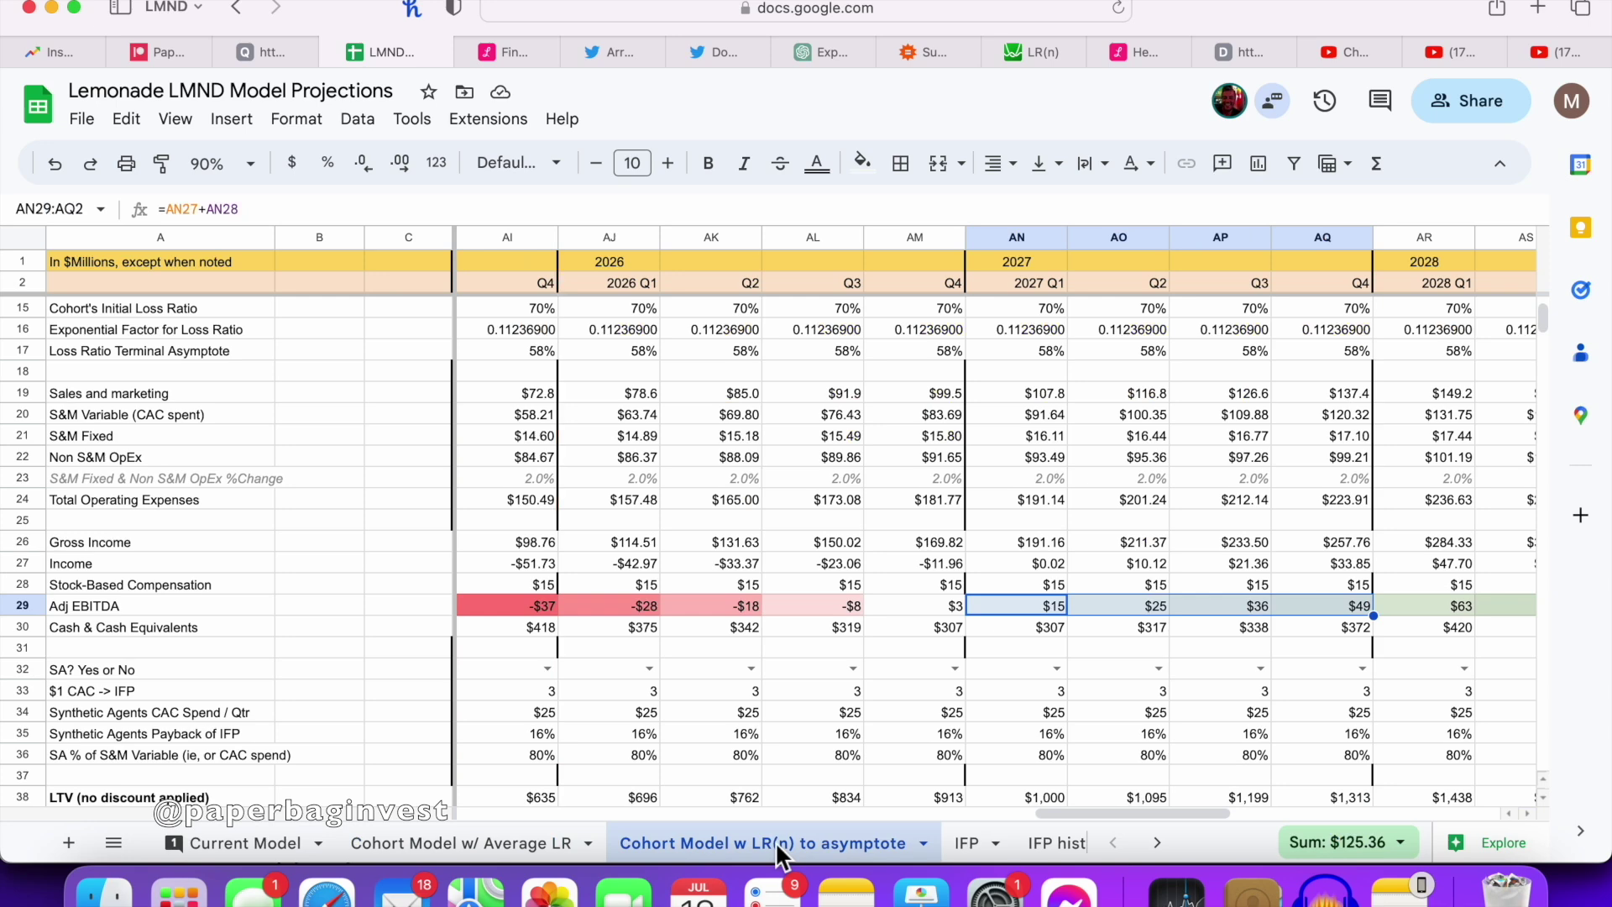
scroll(883, 733, "left", 10)
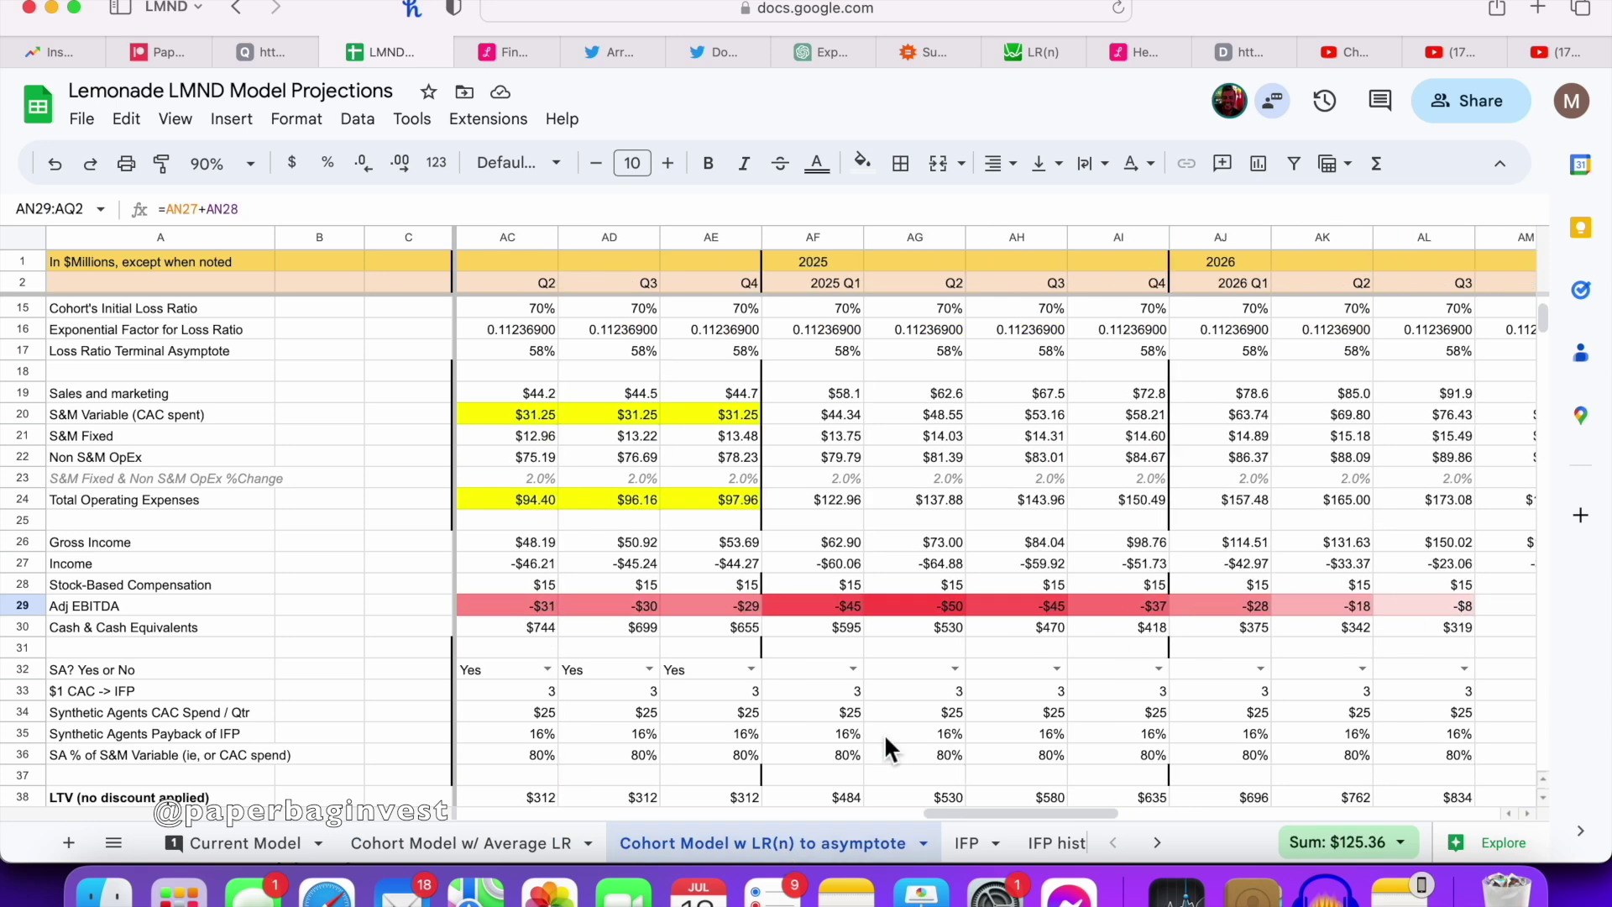
scroll(884, 733, "left", 3)
scroll(884, 733, "right", 10)
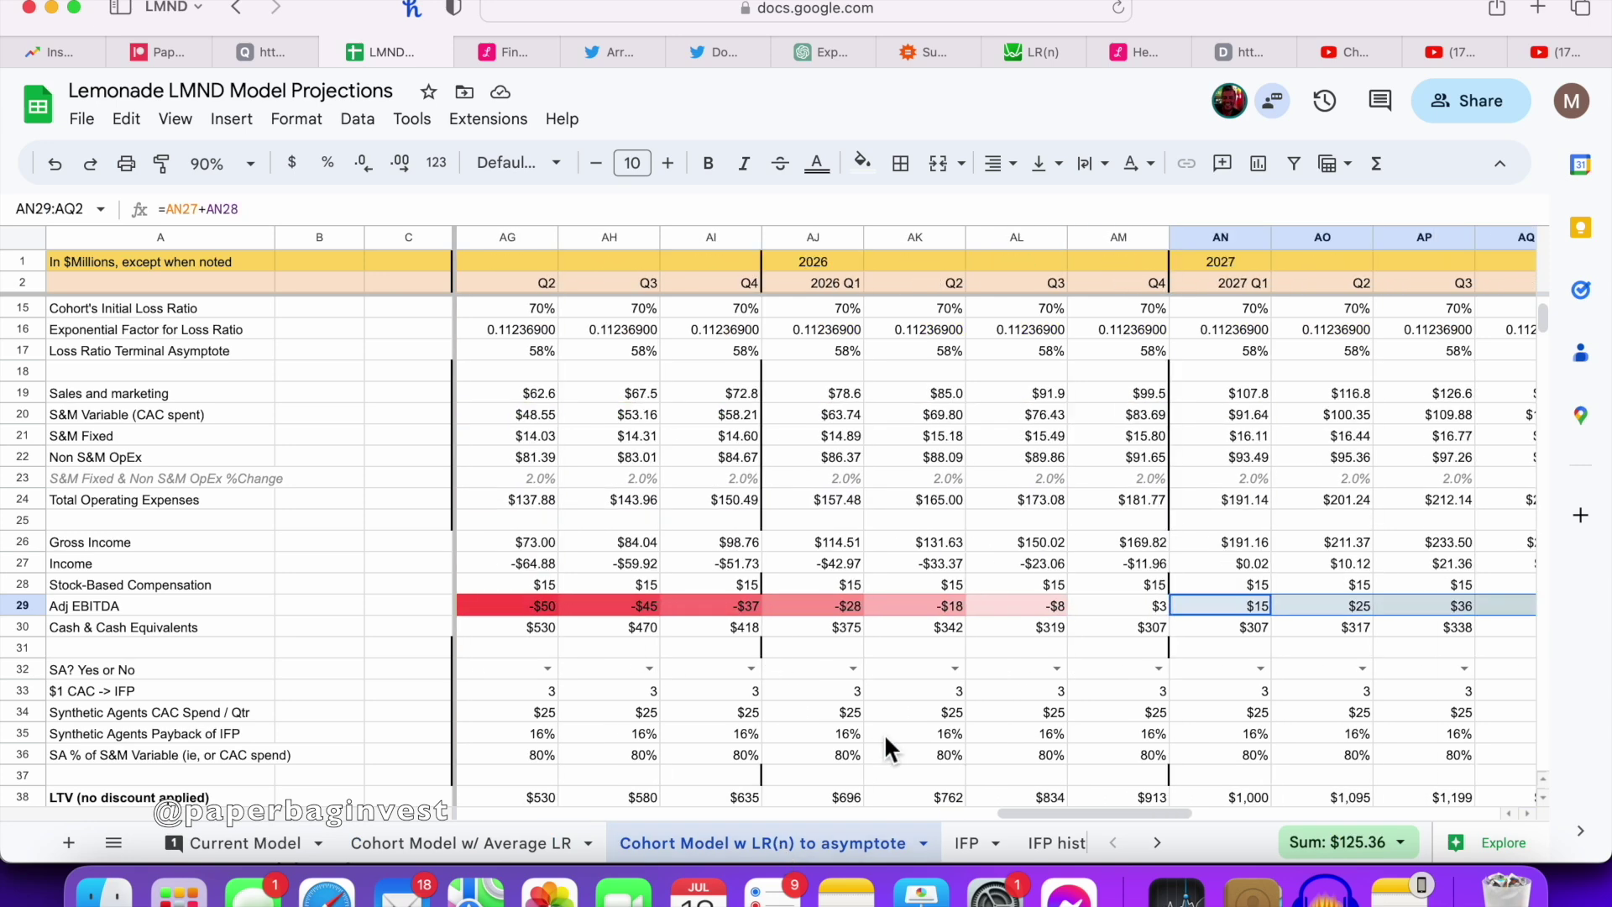
scroll(863, 662, "up", 4)
scroll(863, 661, "right", 1)
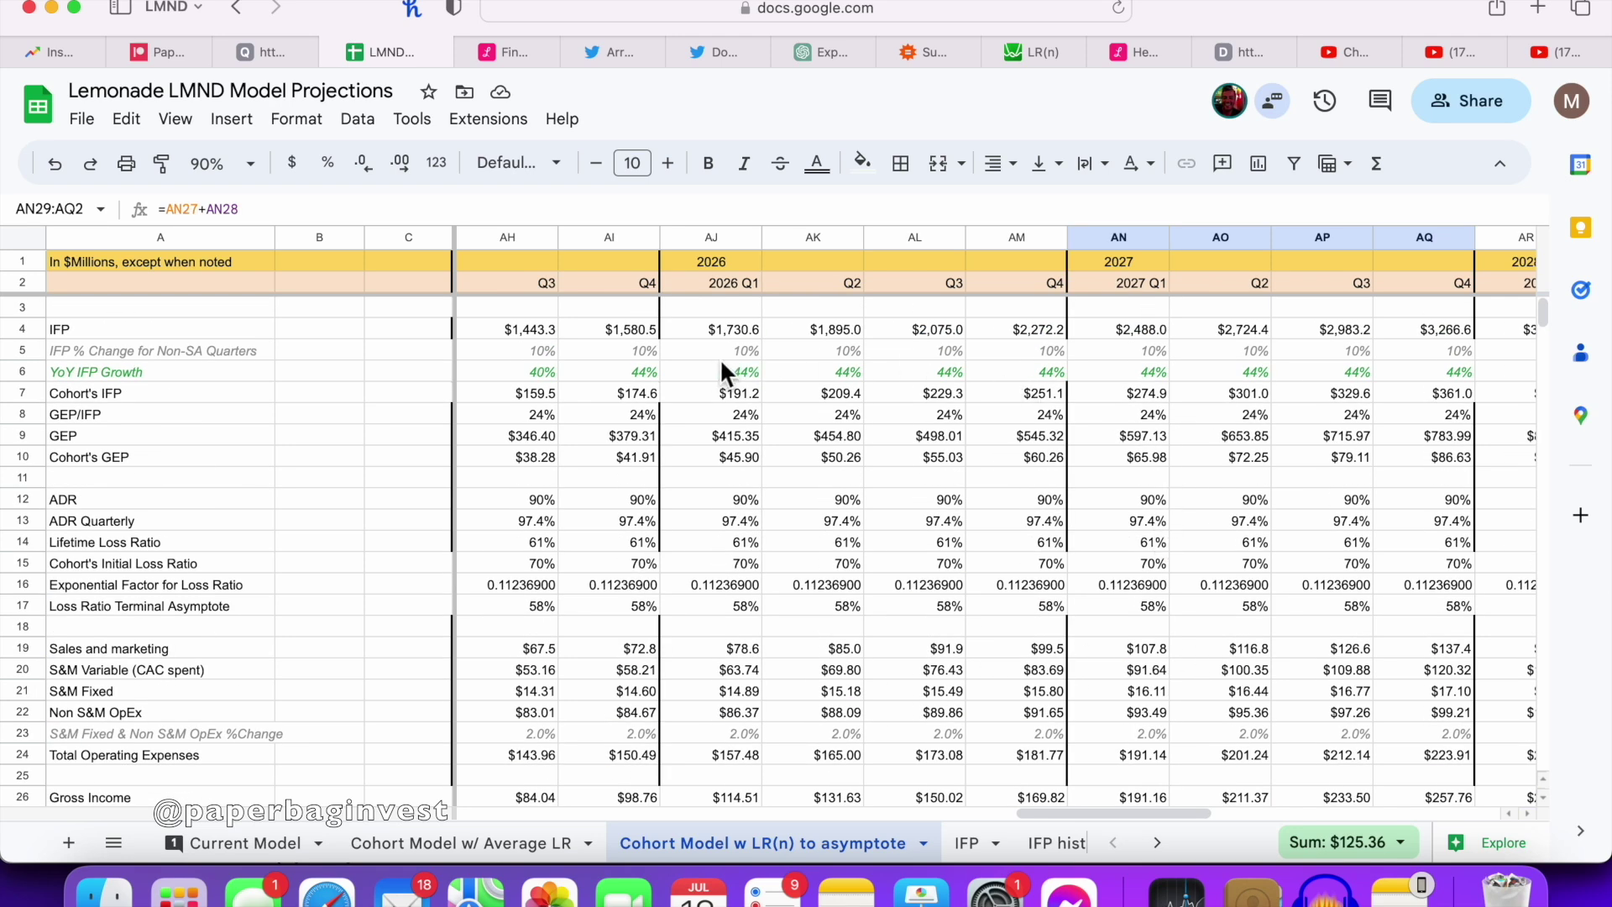
scroll(854, 349, "left", 5)
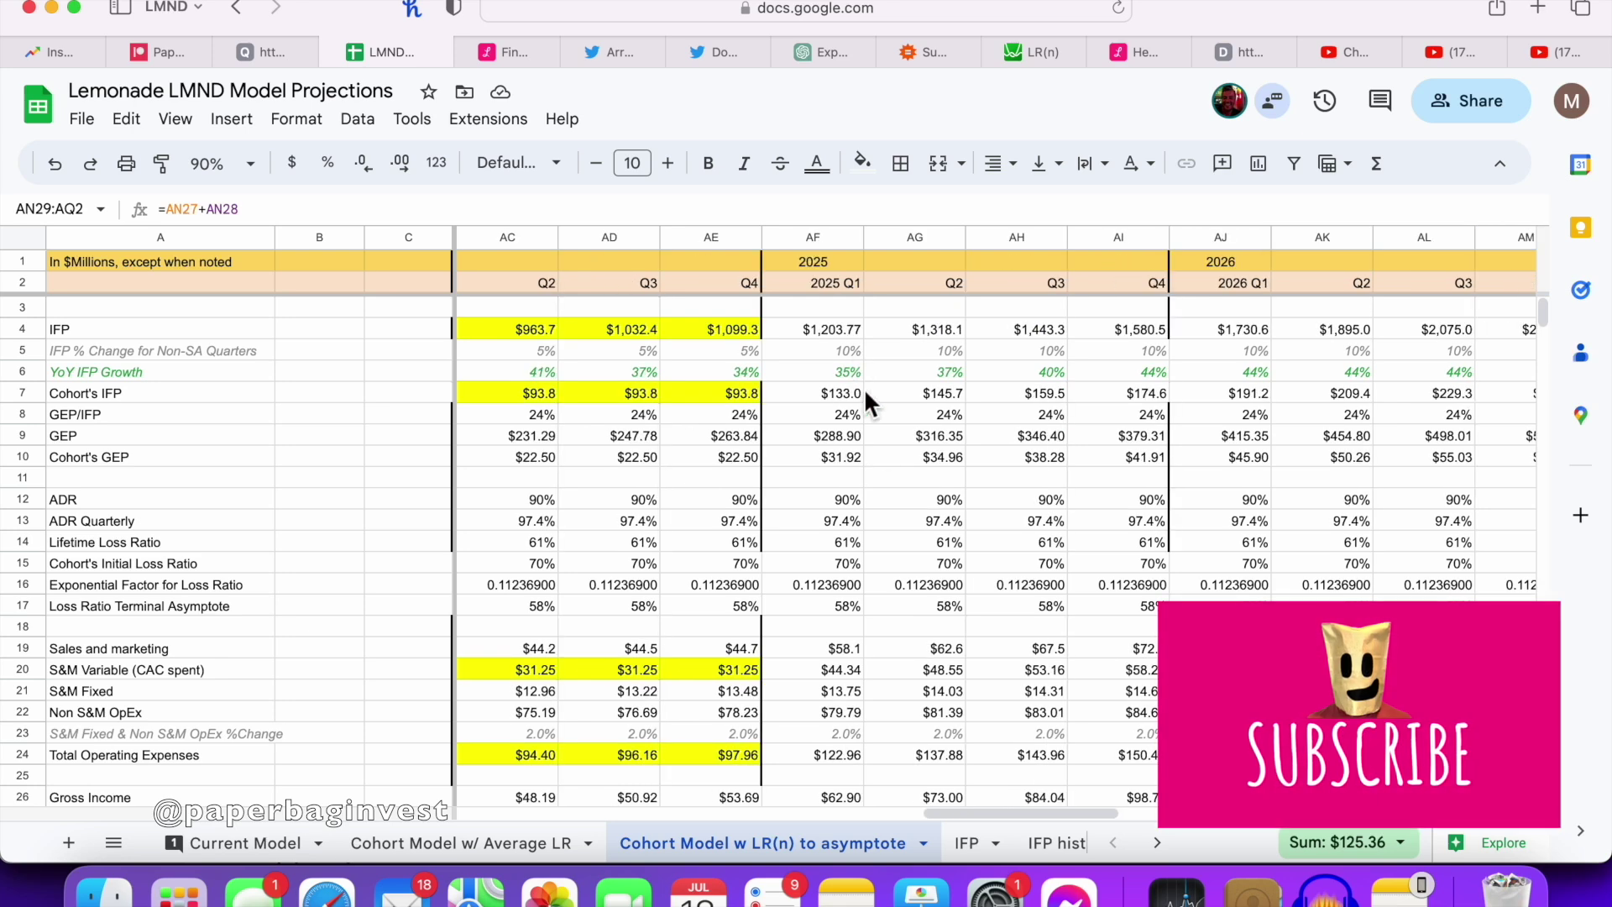
scroll(873, 420, "down", 2)
scroll(884, 456, "left", 2)
scroll(884, 456, "down", 3)
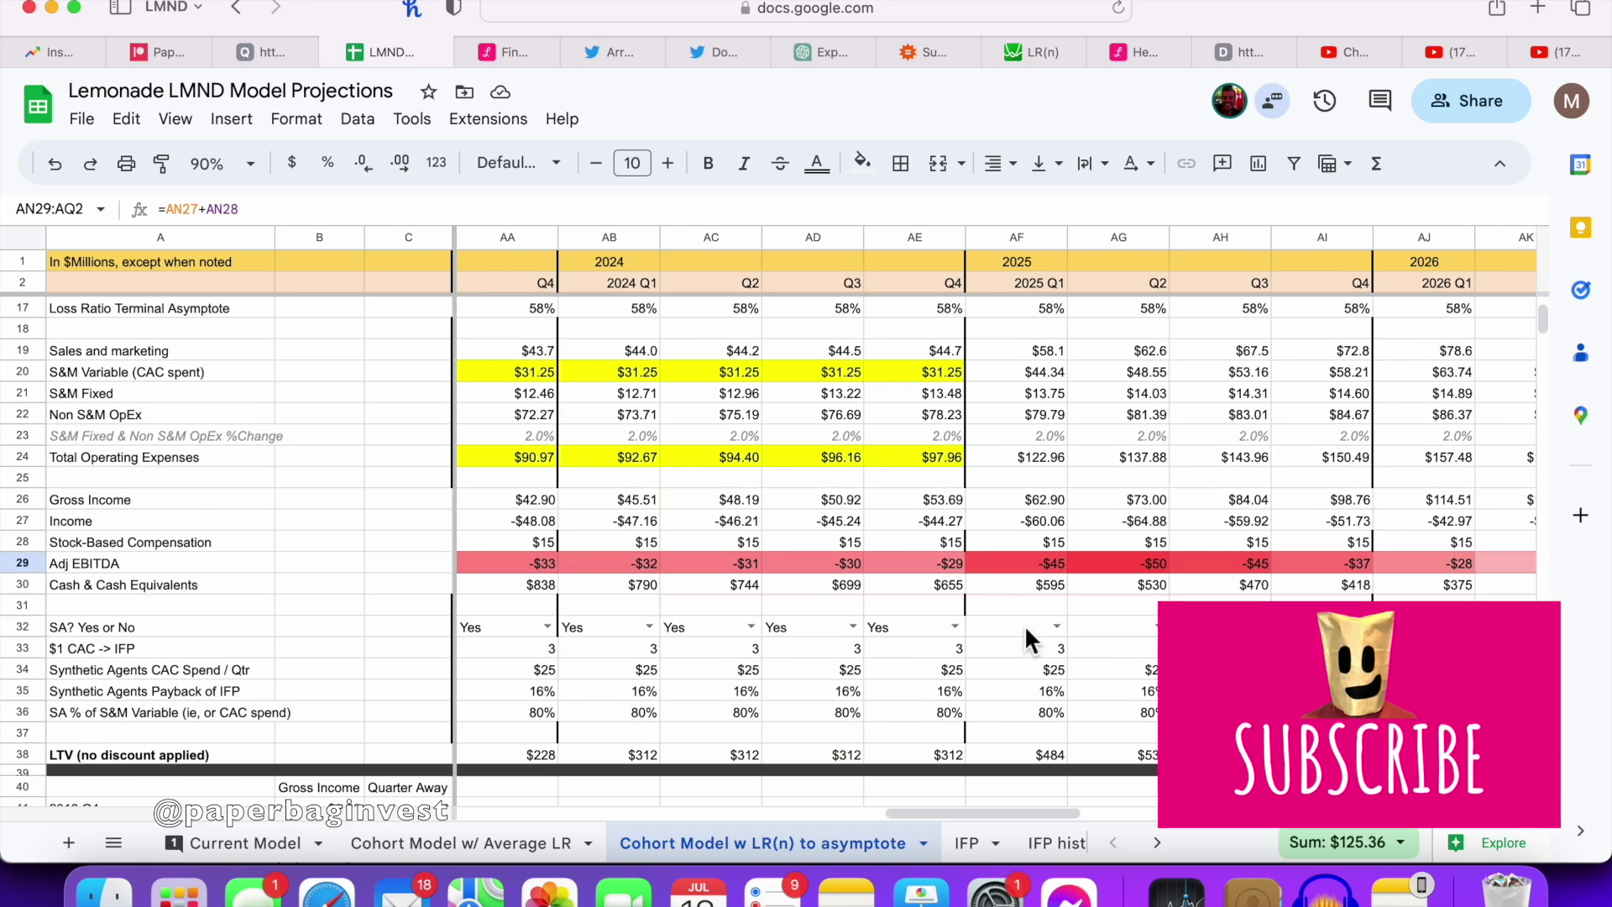
scroll(1024, 642, "left", 1)
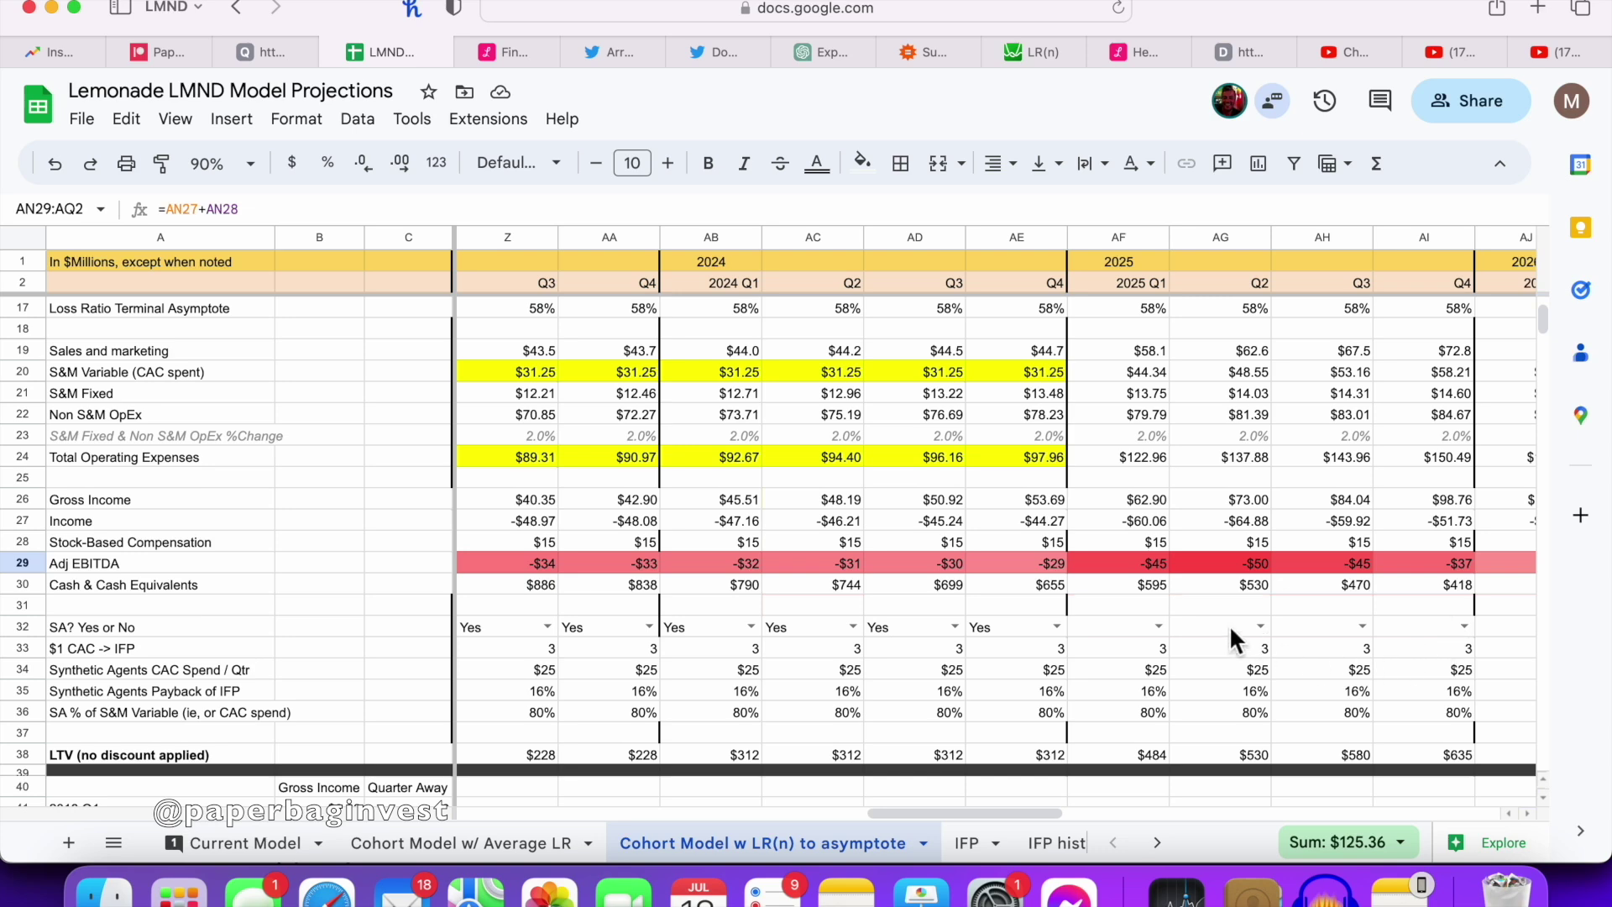
scroll(1209, 615, "left", 2)
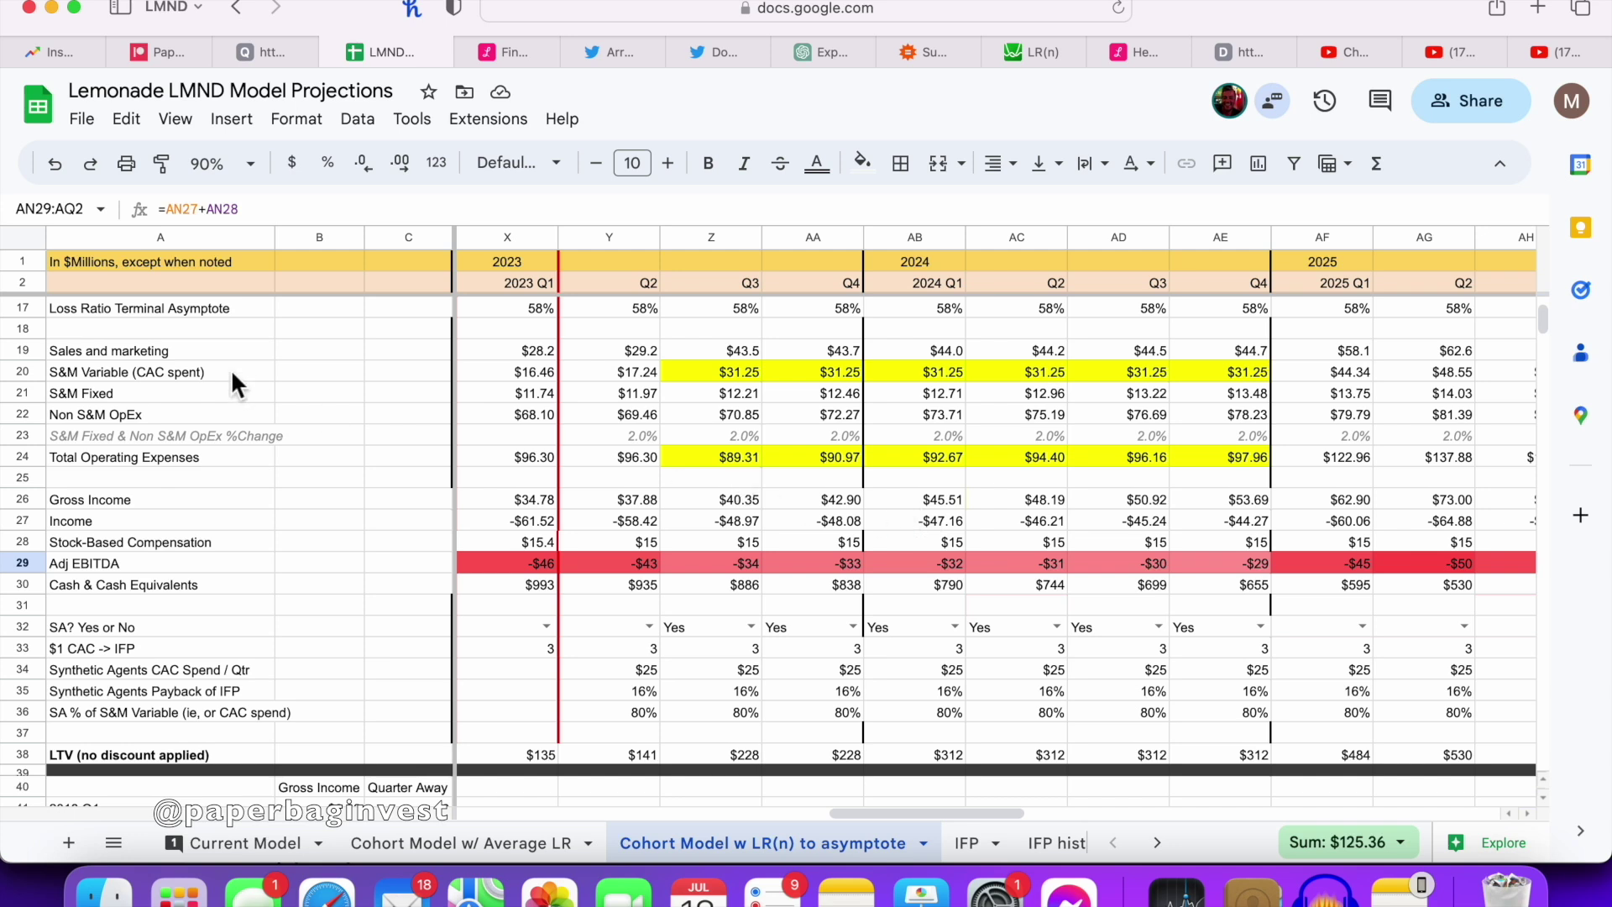
left_click(25, 436)
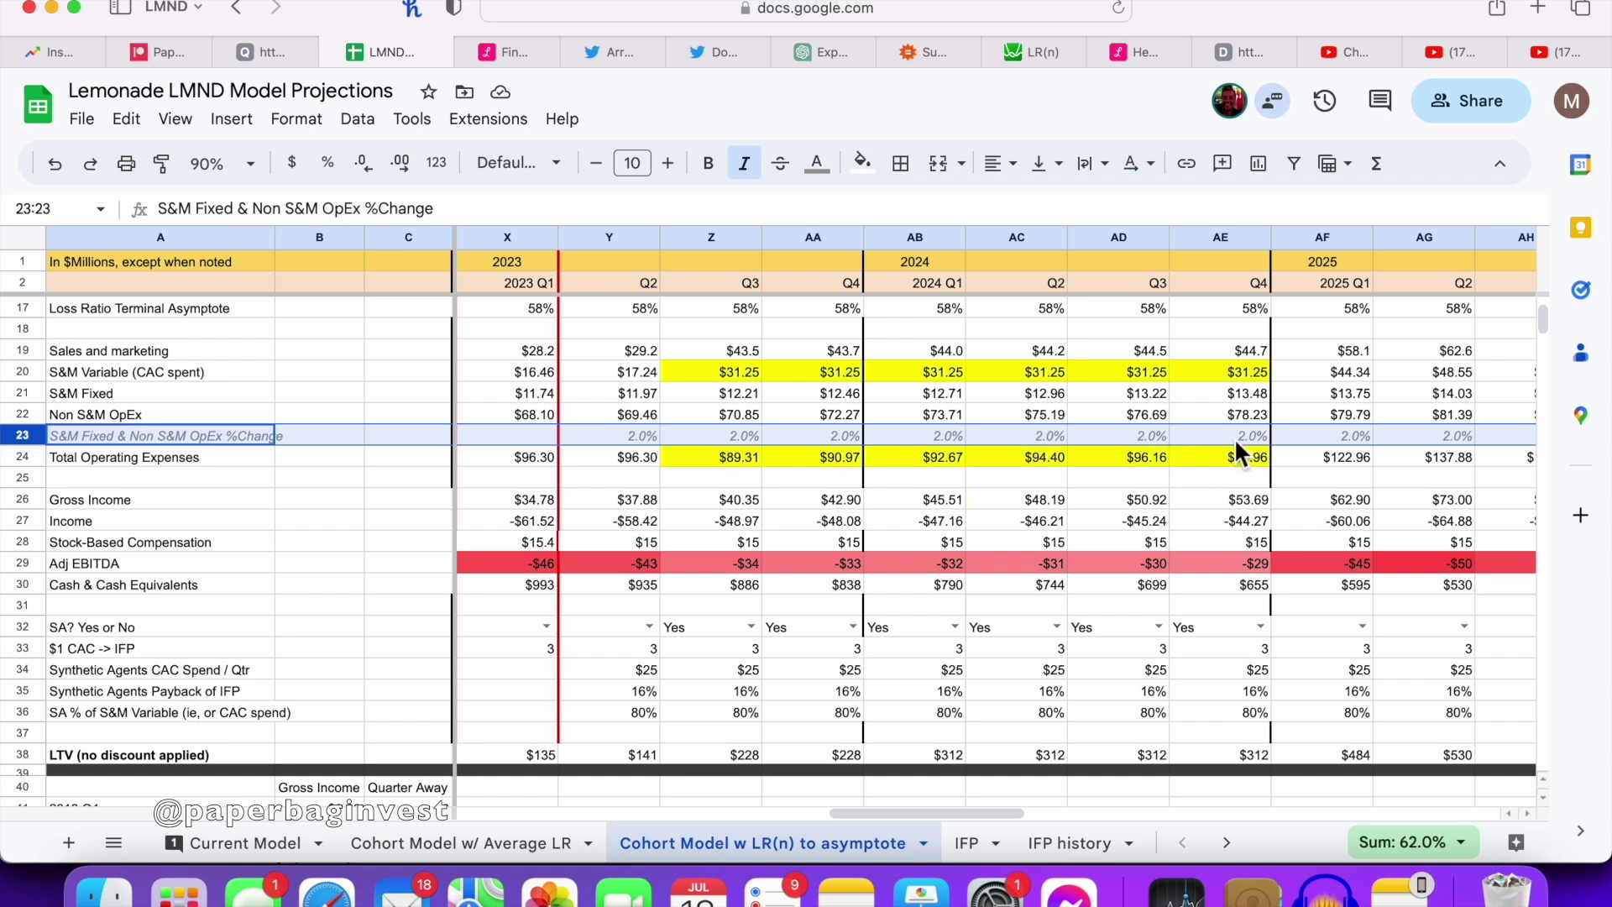
Step: Select the $1 CAC -> IFP row 33 and briefly glance at the Twitter tab
left_click(24, 648)
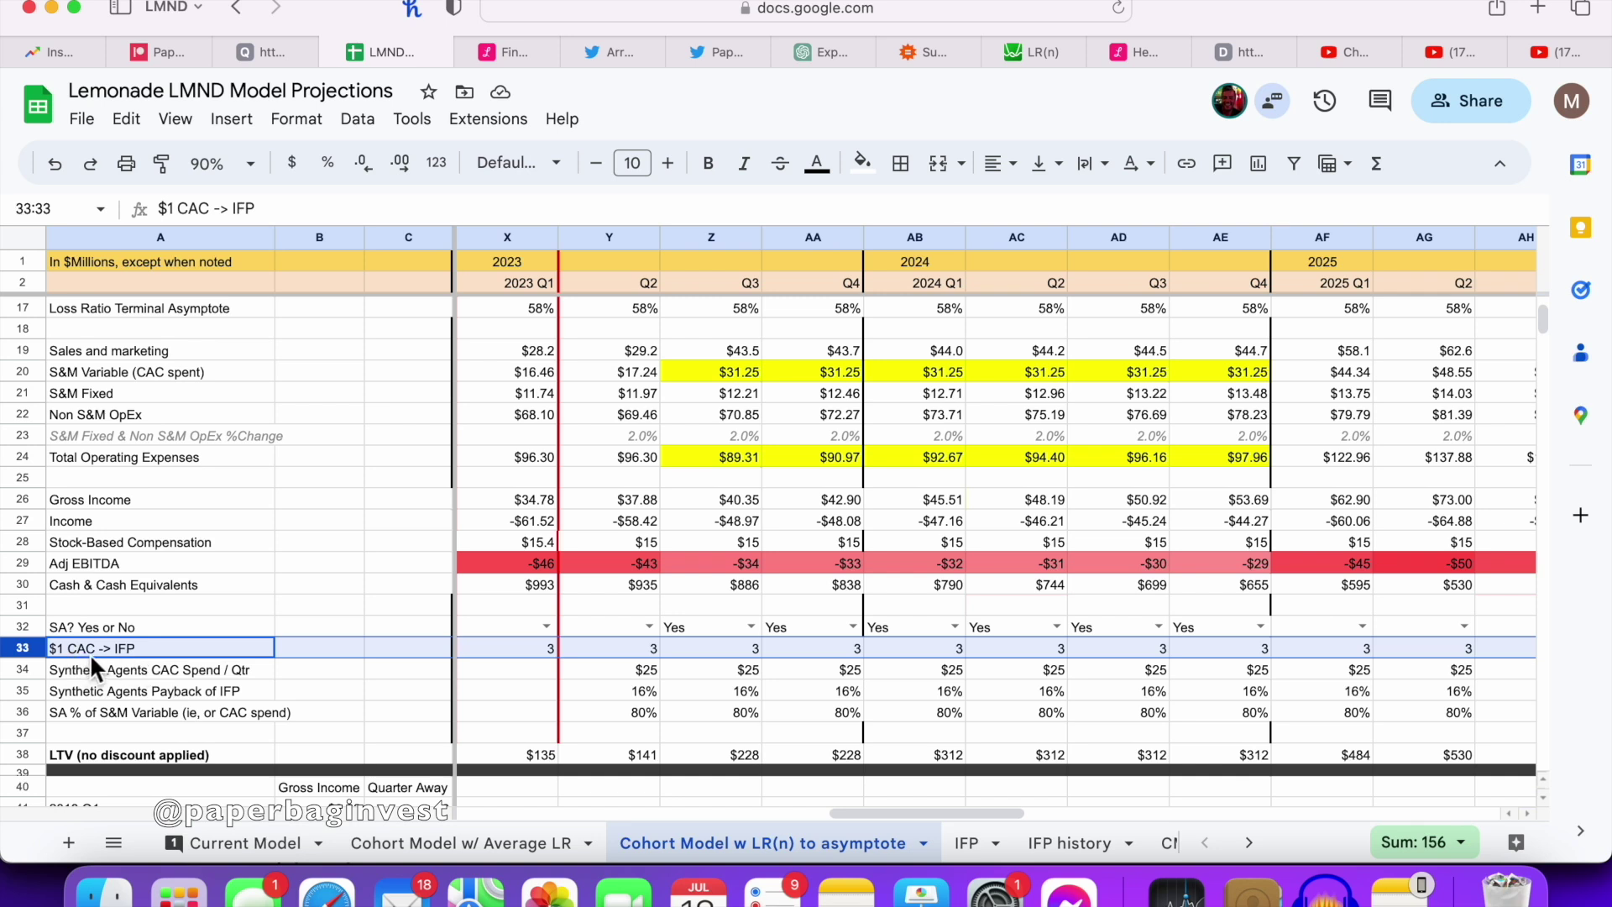
left_click(718, 52)
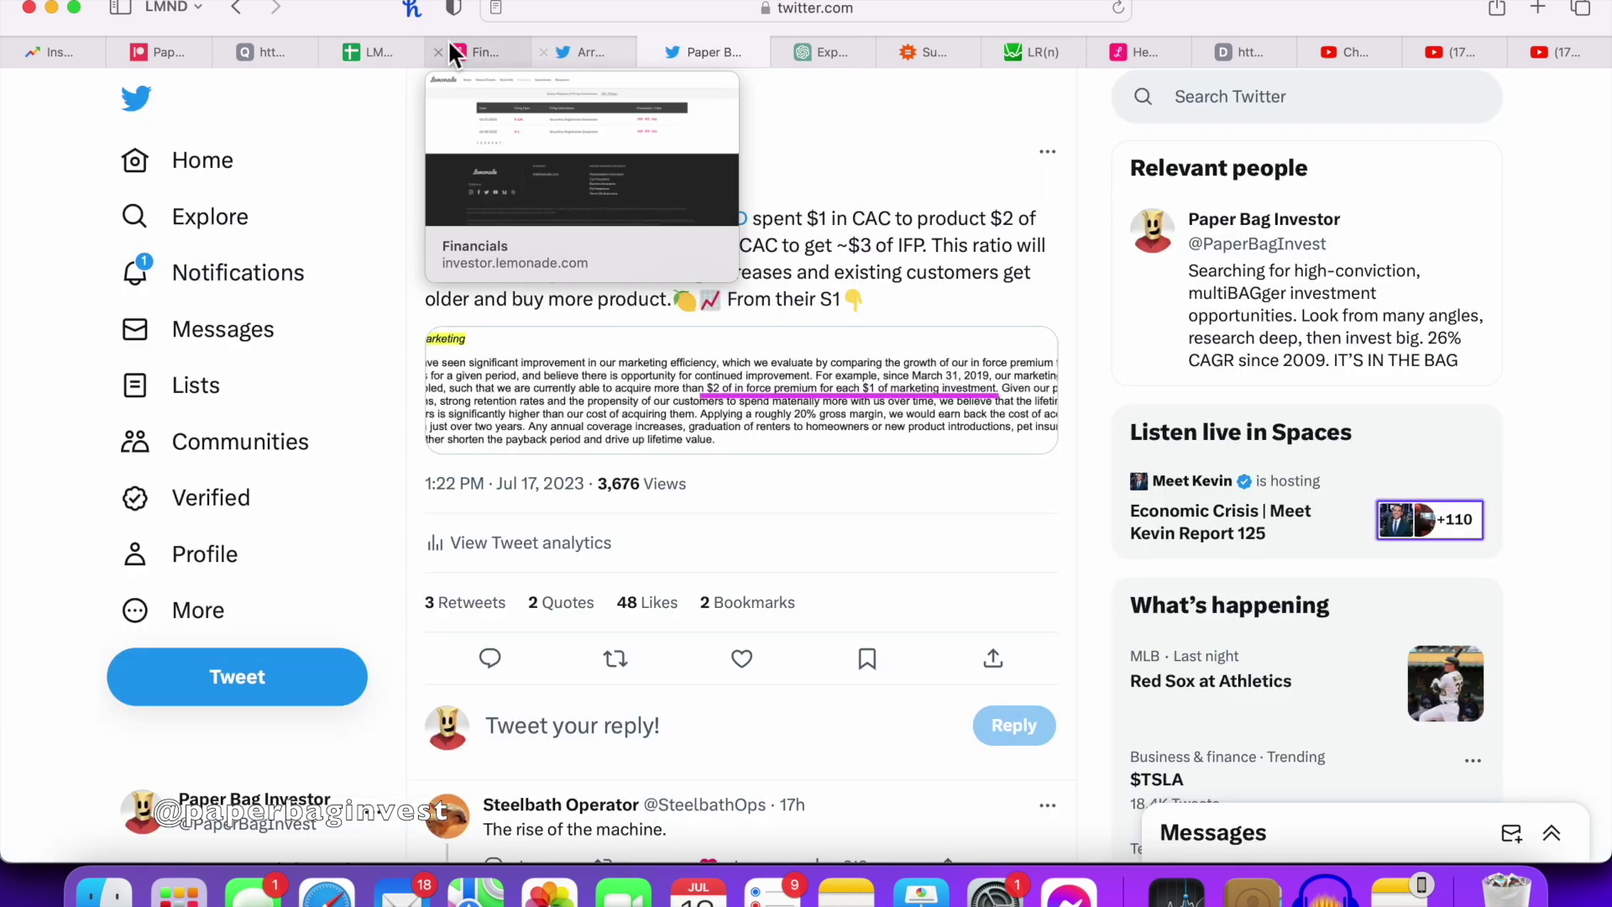
left_click(379, 53)
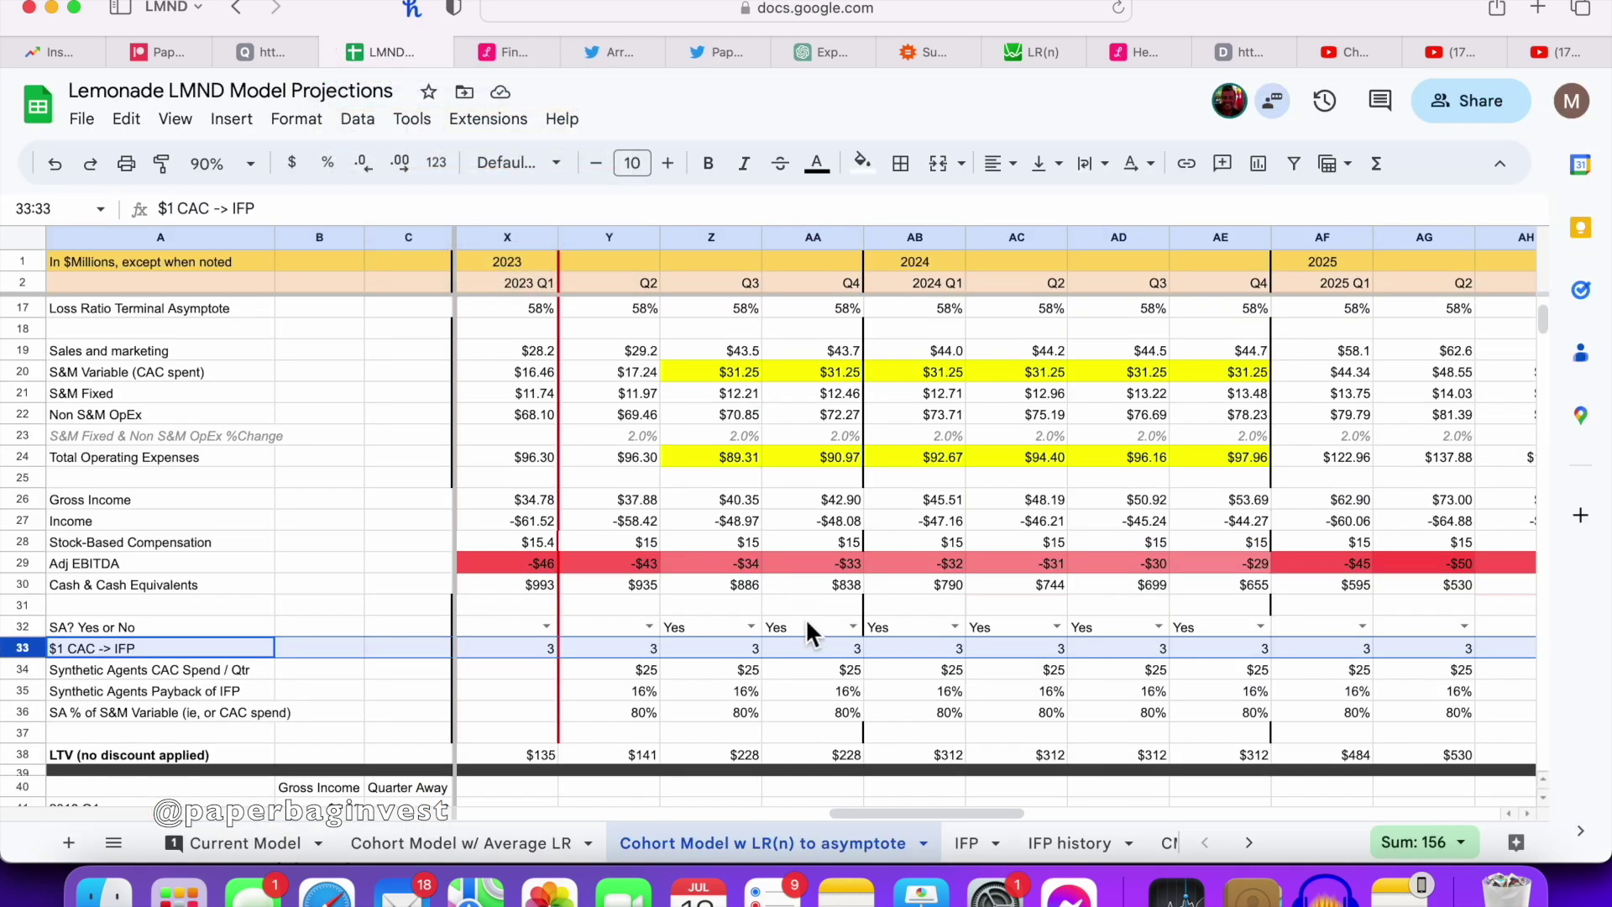
Step: Look over the cohort model, then bring up the tweet on LMND's CAC-to-IFP ratio
scroll(813, 642, "left", 2)
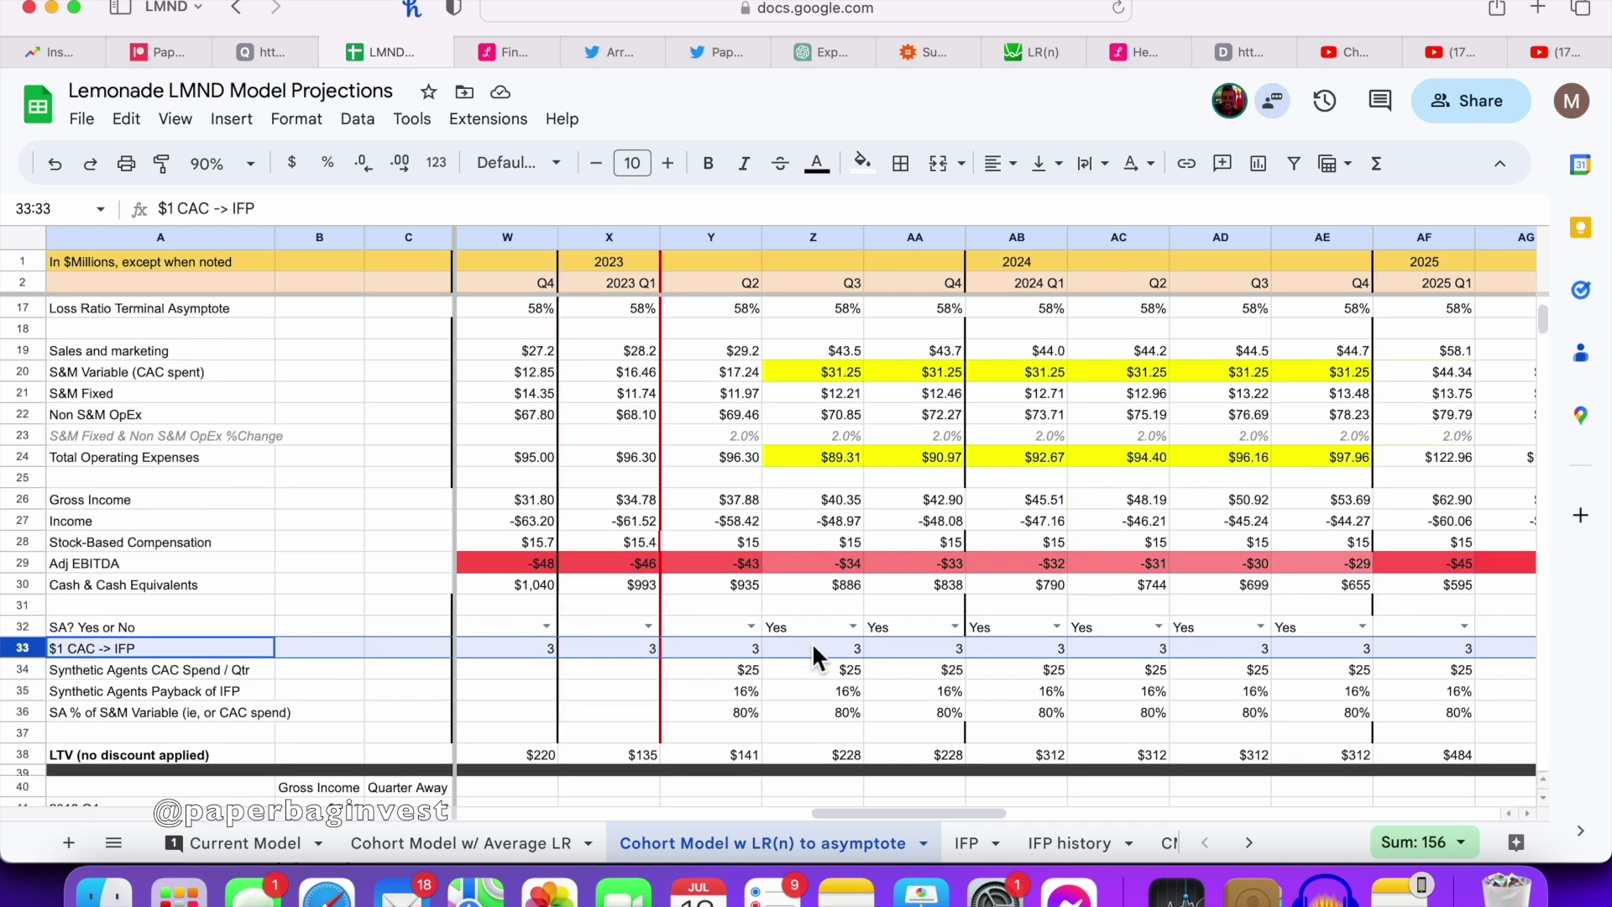
scroll(946, 683, "right", 2)
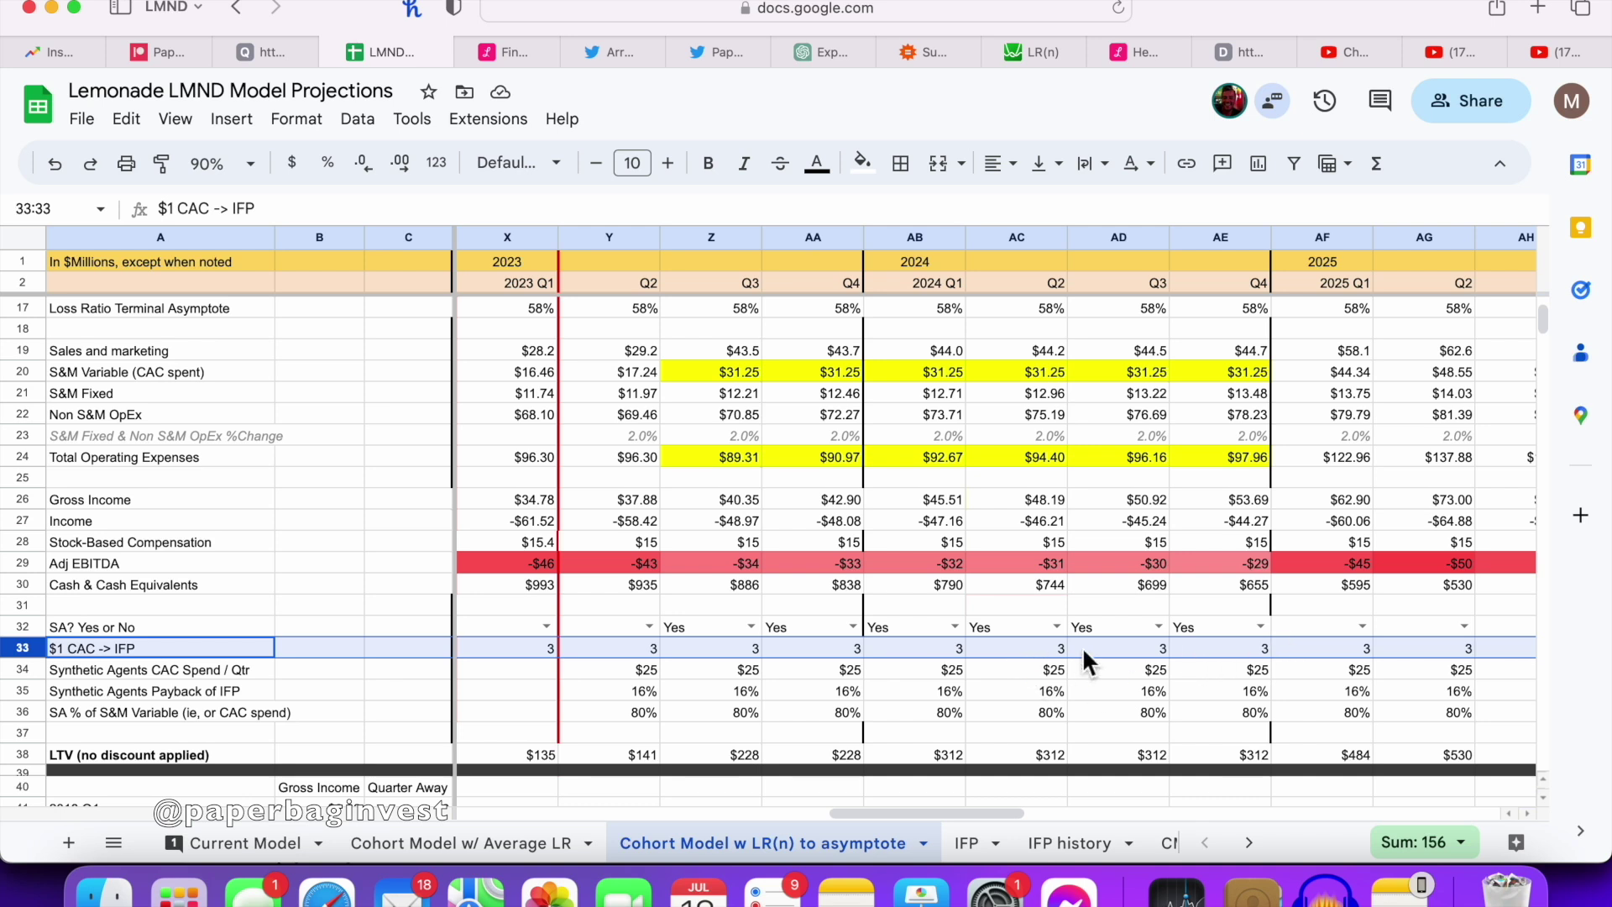
scroll(1125, 647, "right", 4)
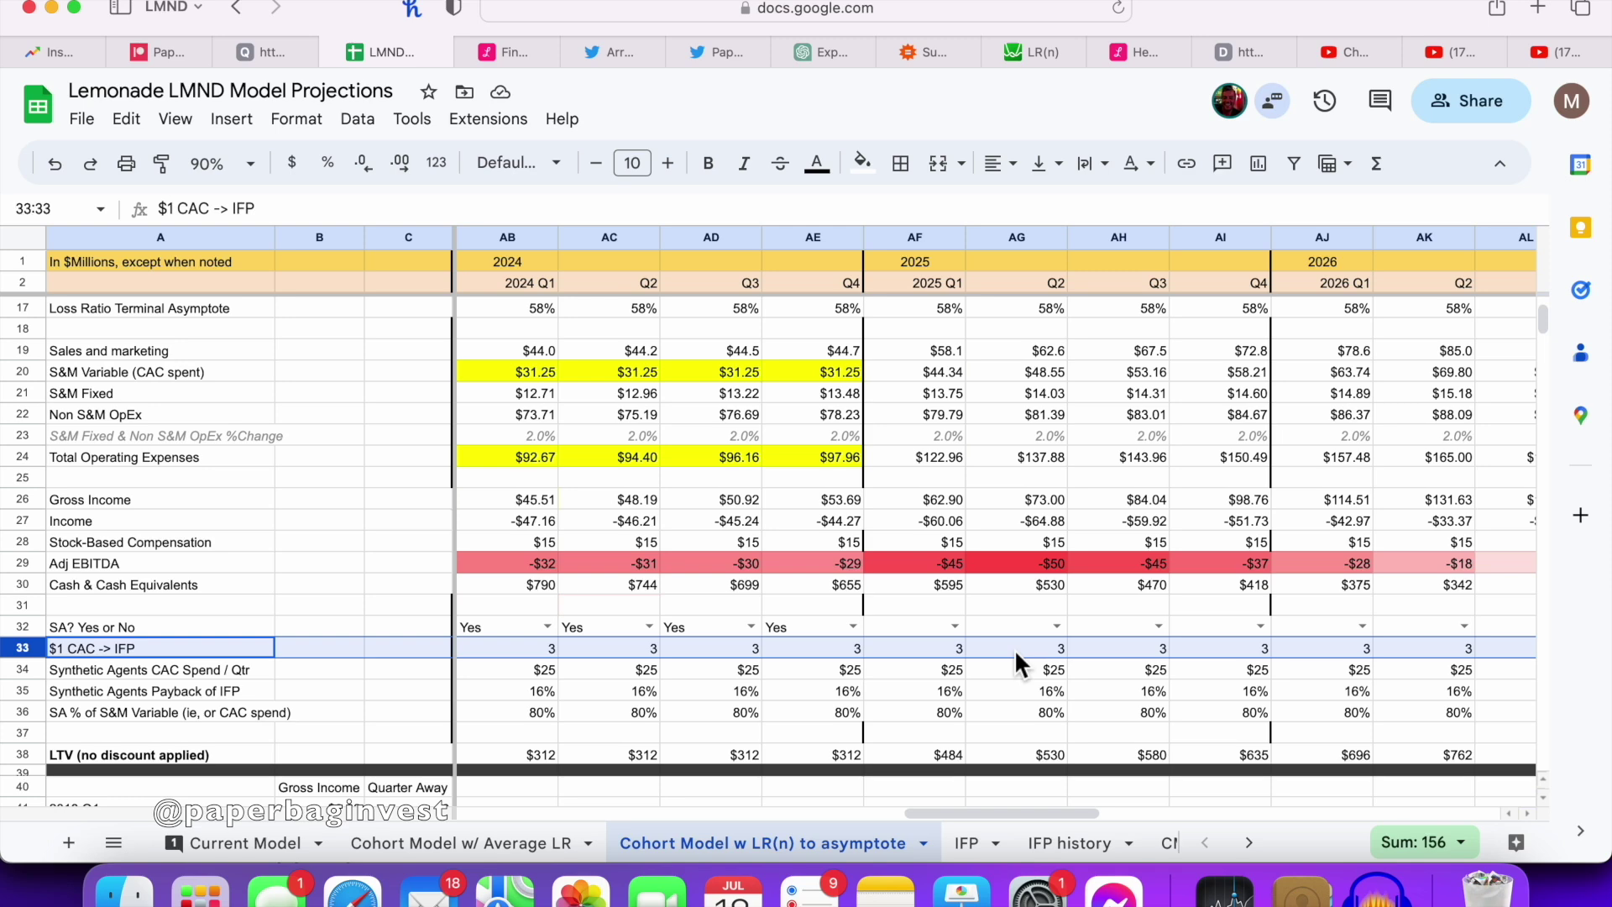
scroll(929, 320, "up", 5)
scroll(929, 320, "left", 1)
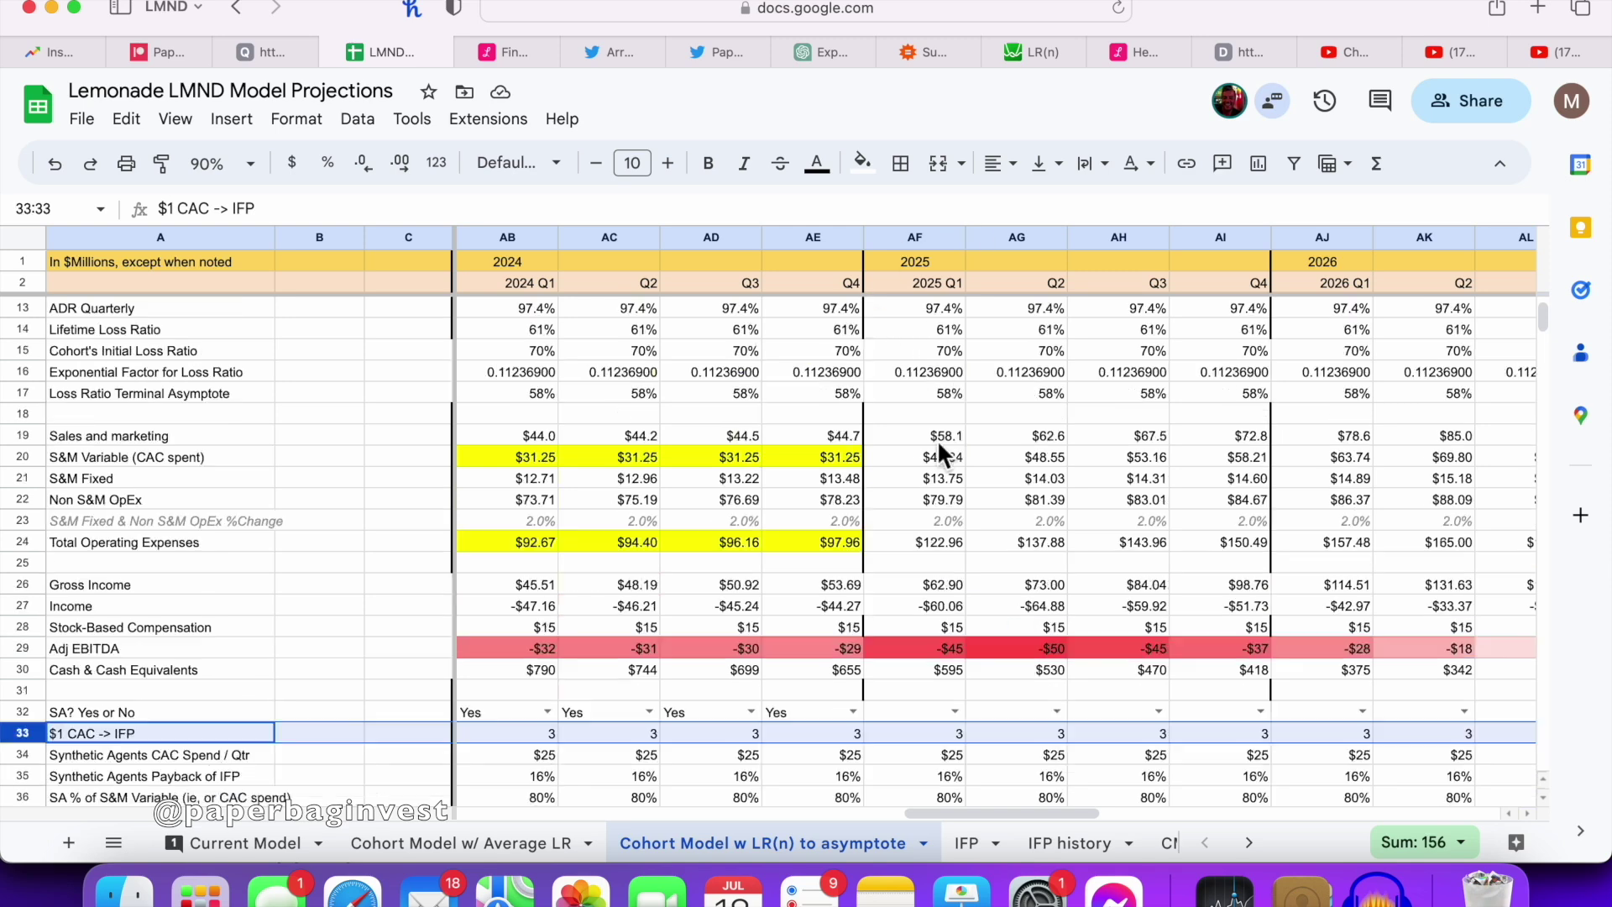
scroll(1031, 552, "down", 5)
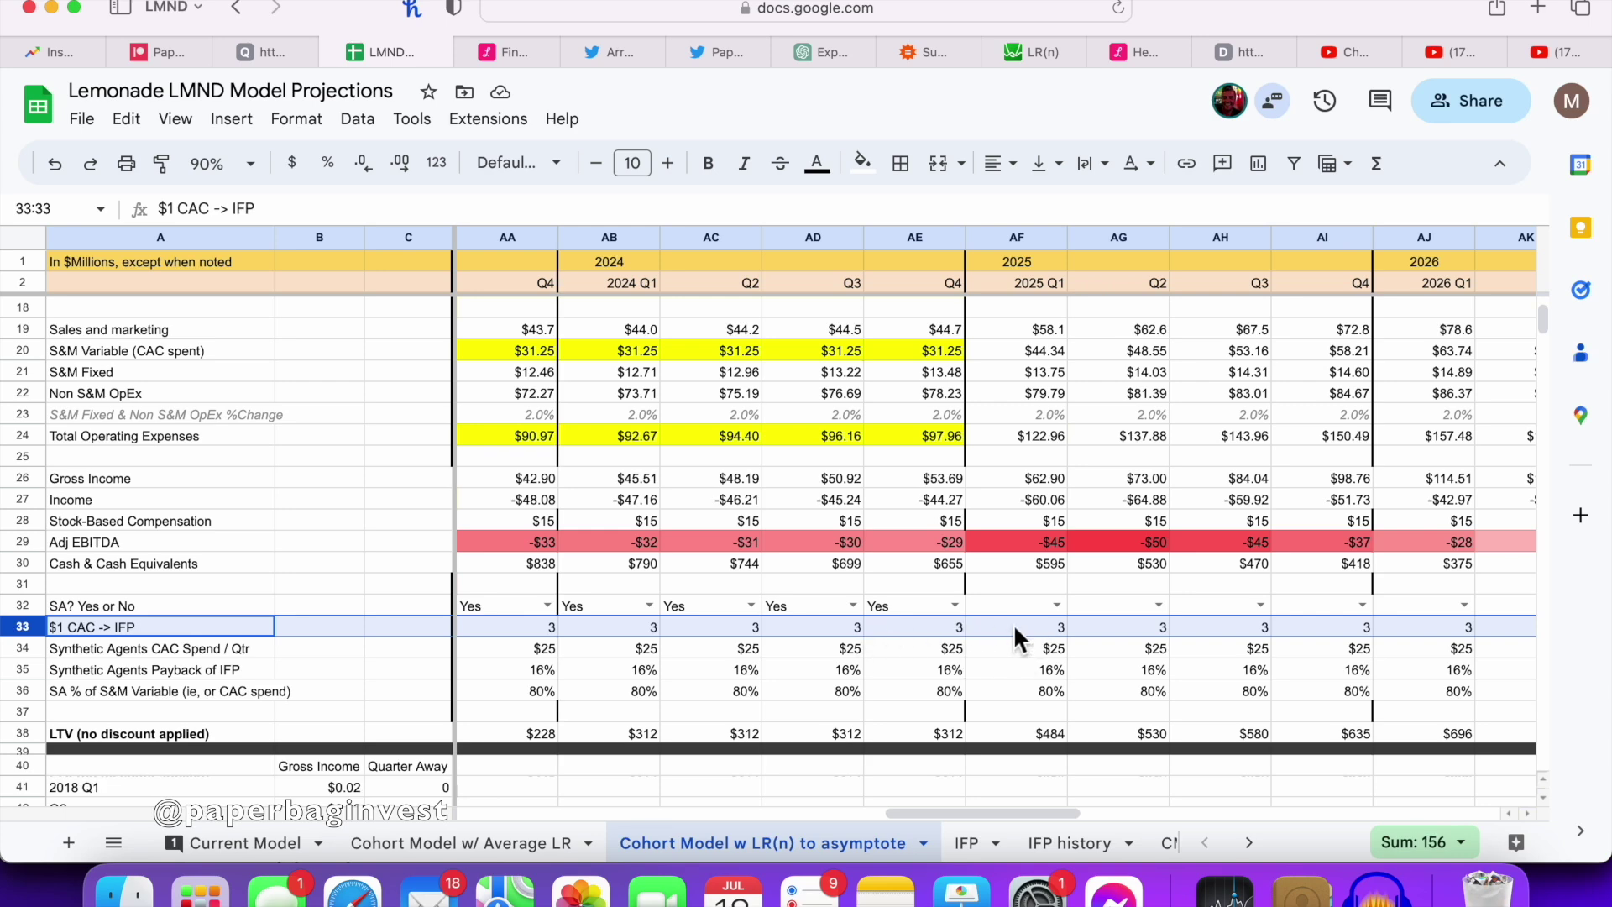
left_click(718, 52)
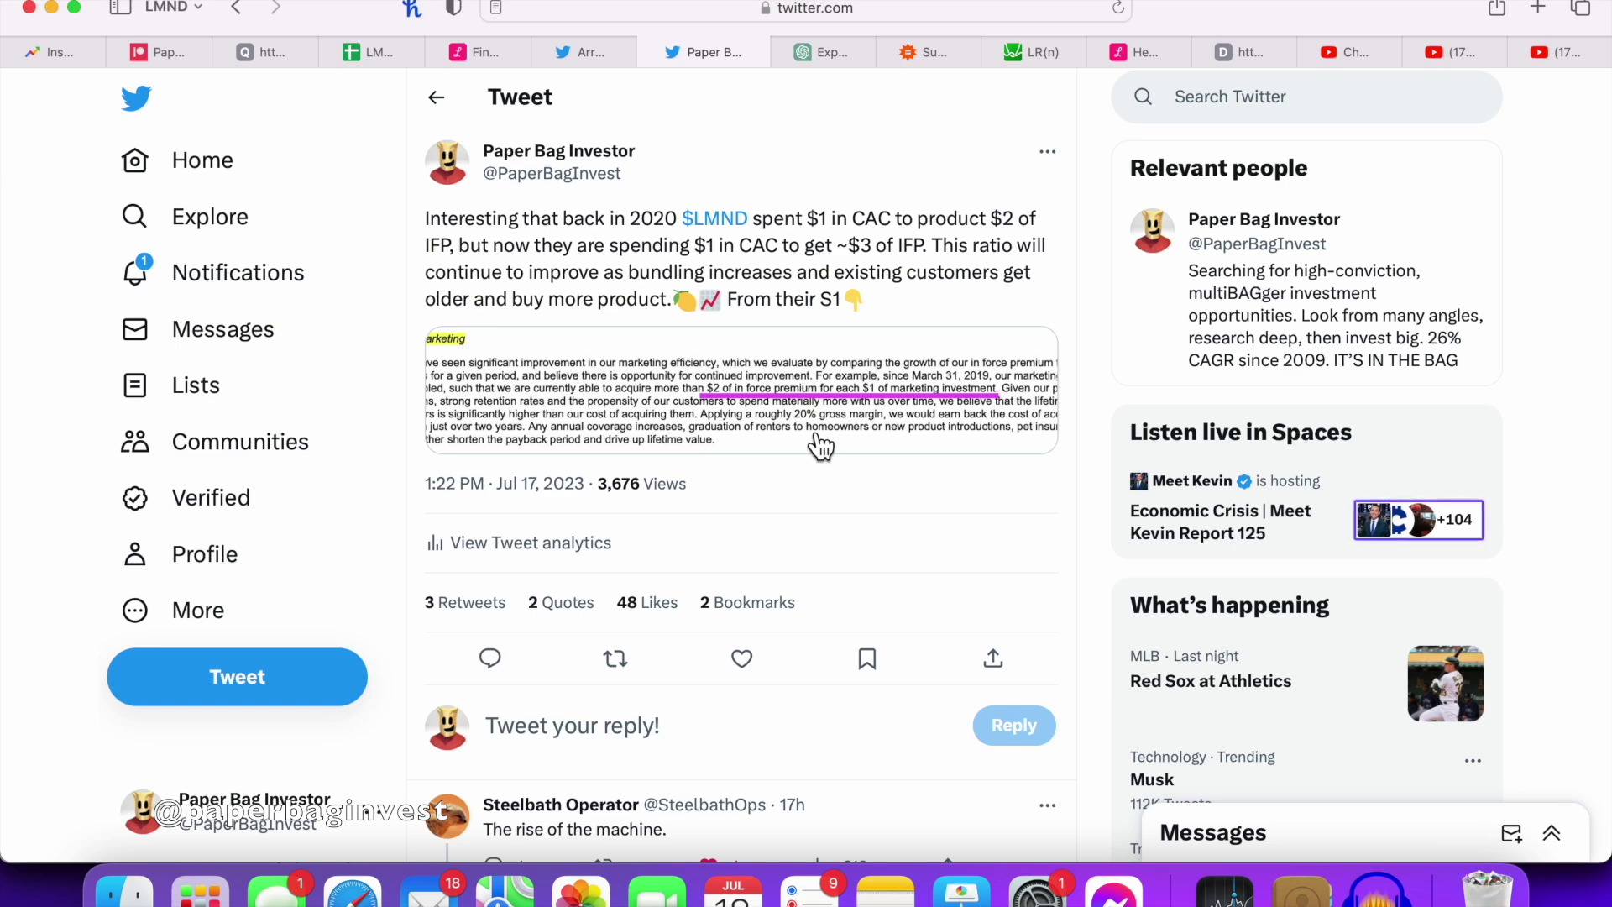
Step: Enlarge the tweet's S1 marketing-efficiency excerpt, close it, and return to the LMND spreadsheet
left_click(747, 419)
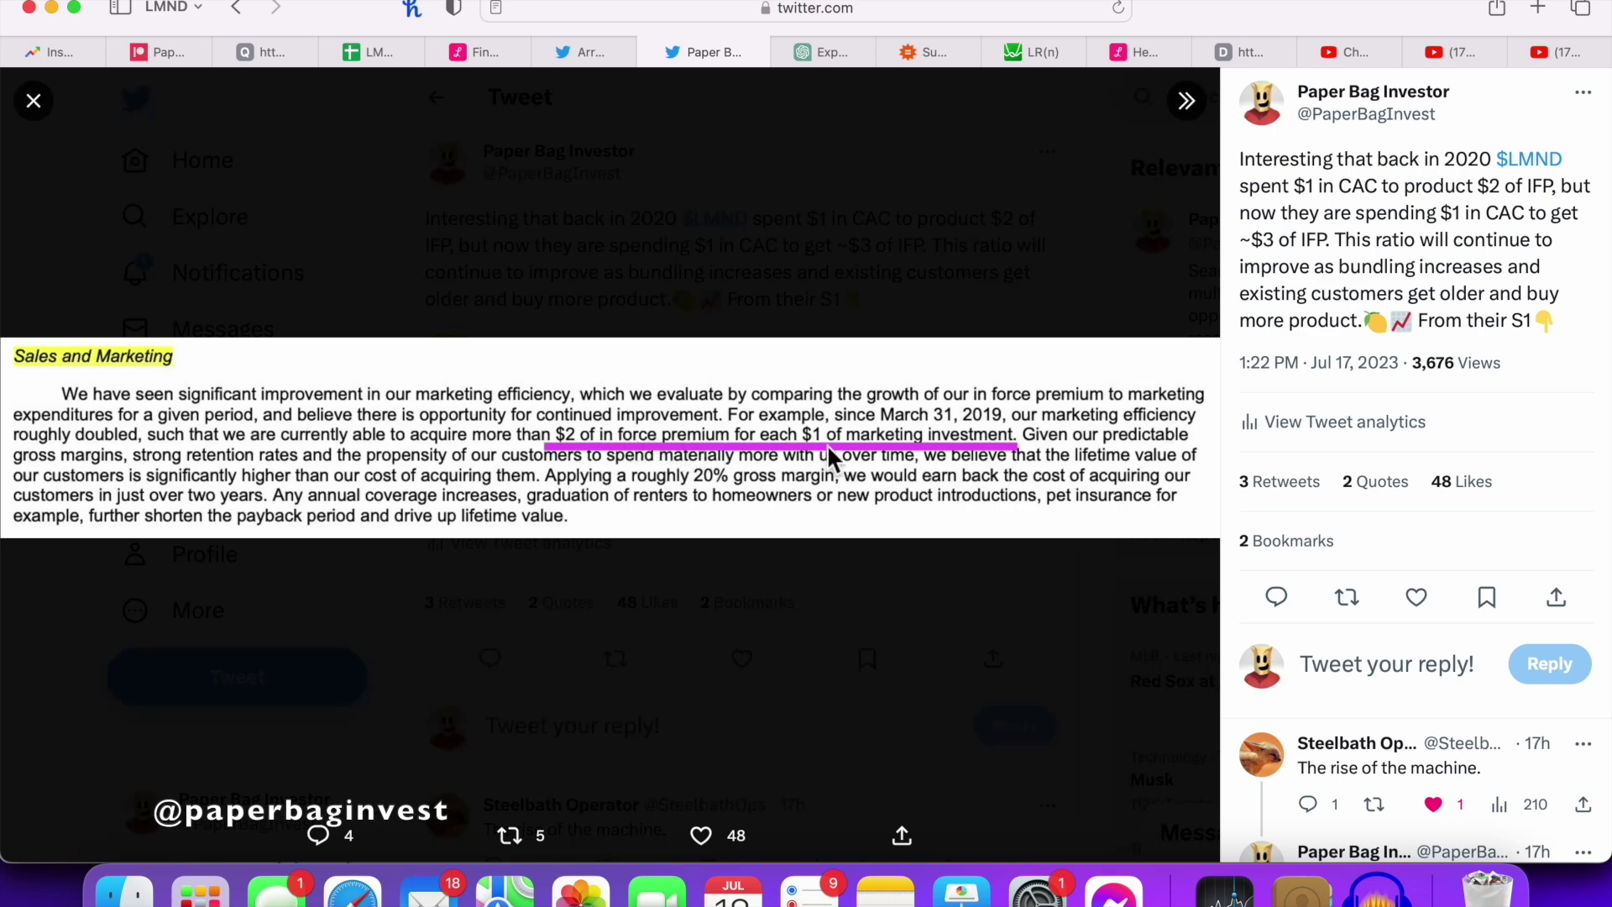
left_click(593, 244)
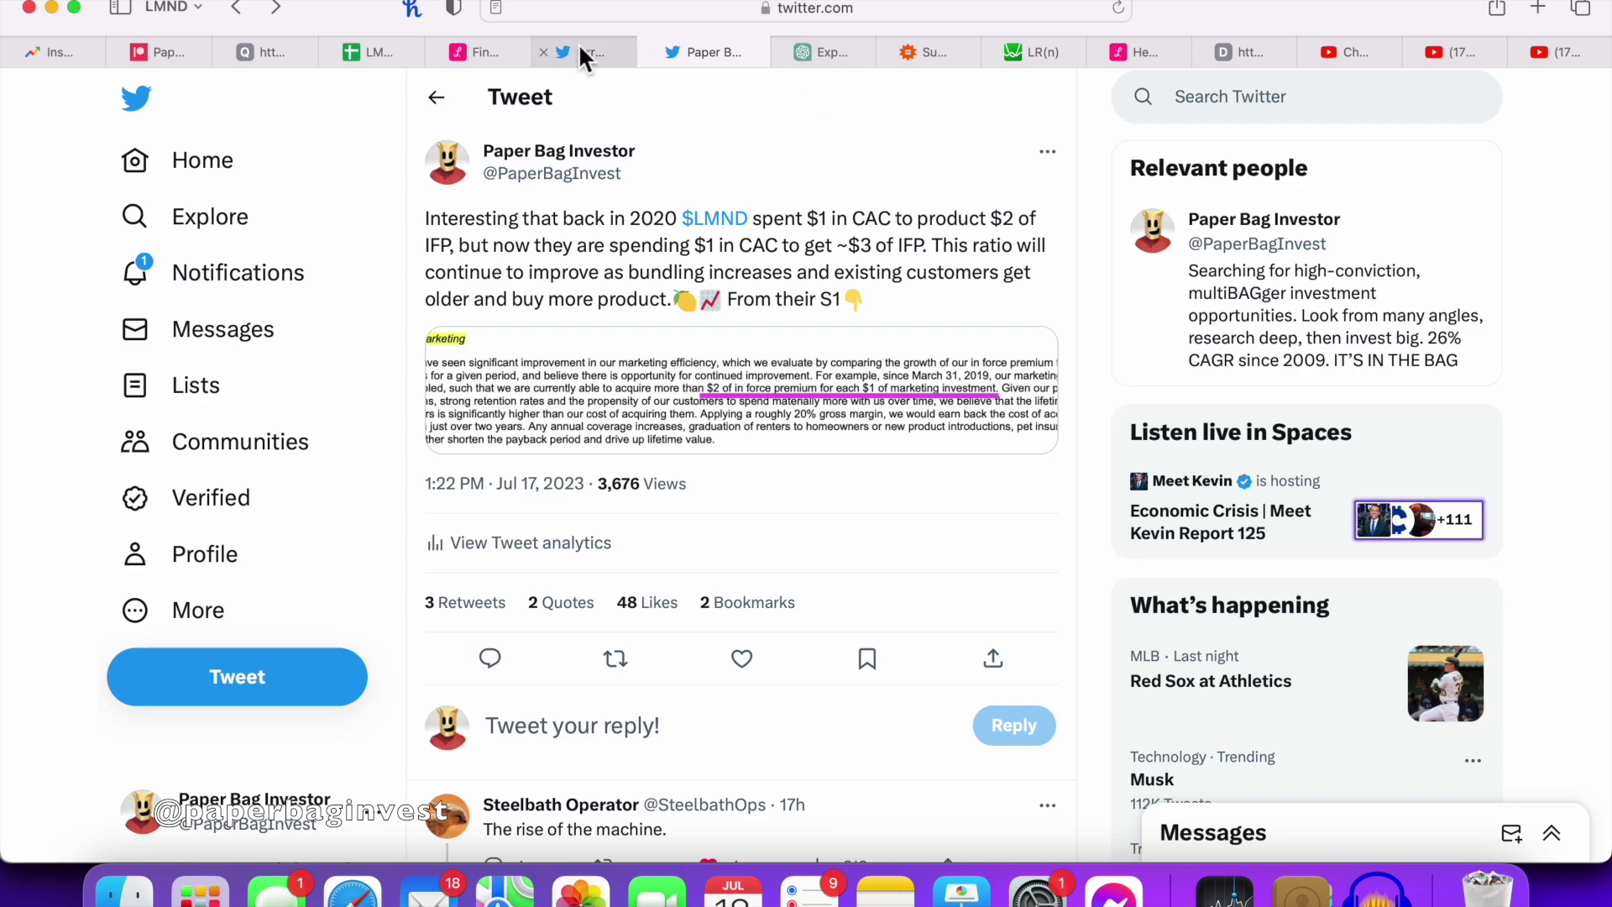
key("super+4")
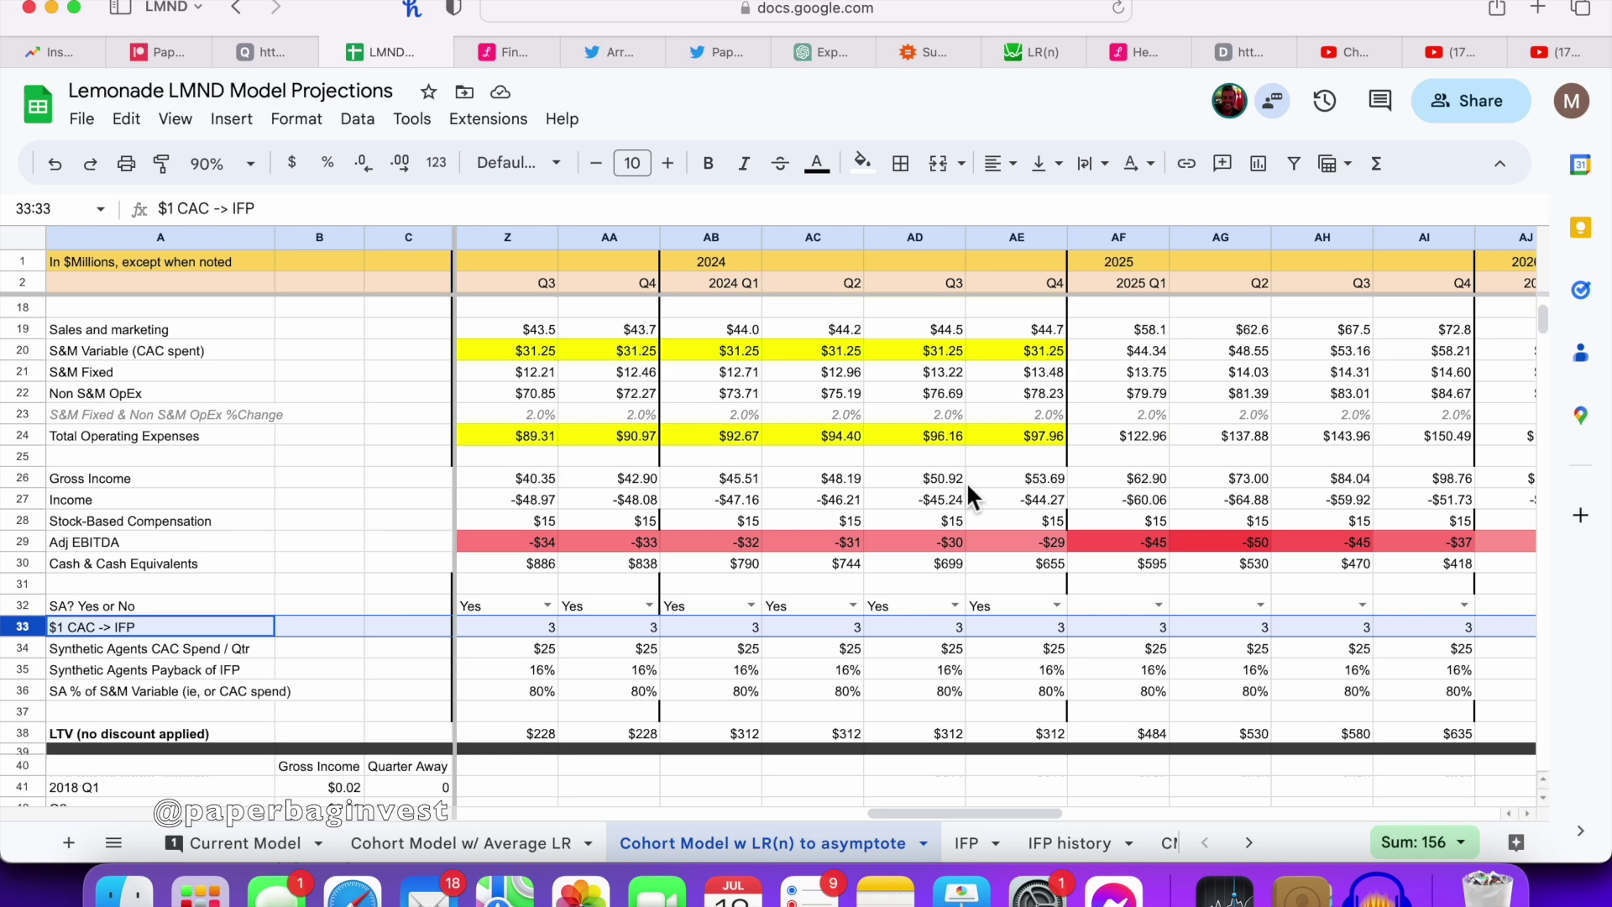
scroll(968, 489, "left", 3)
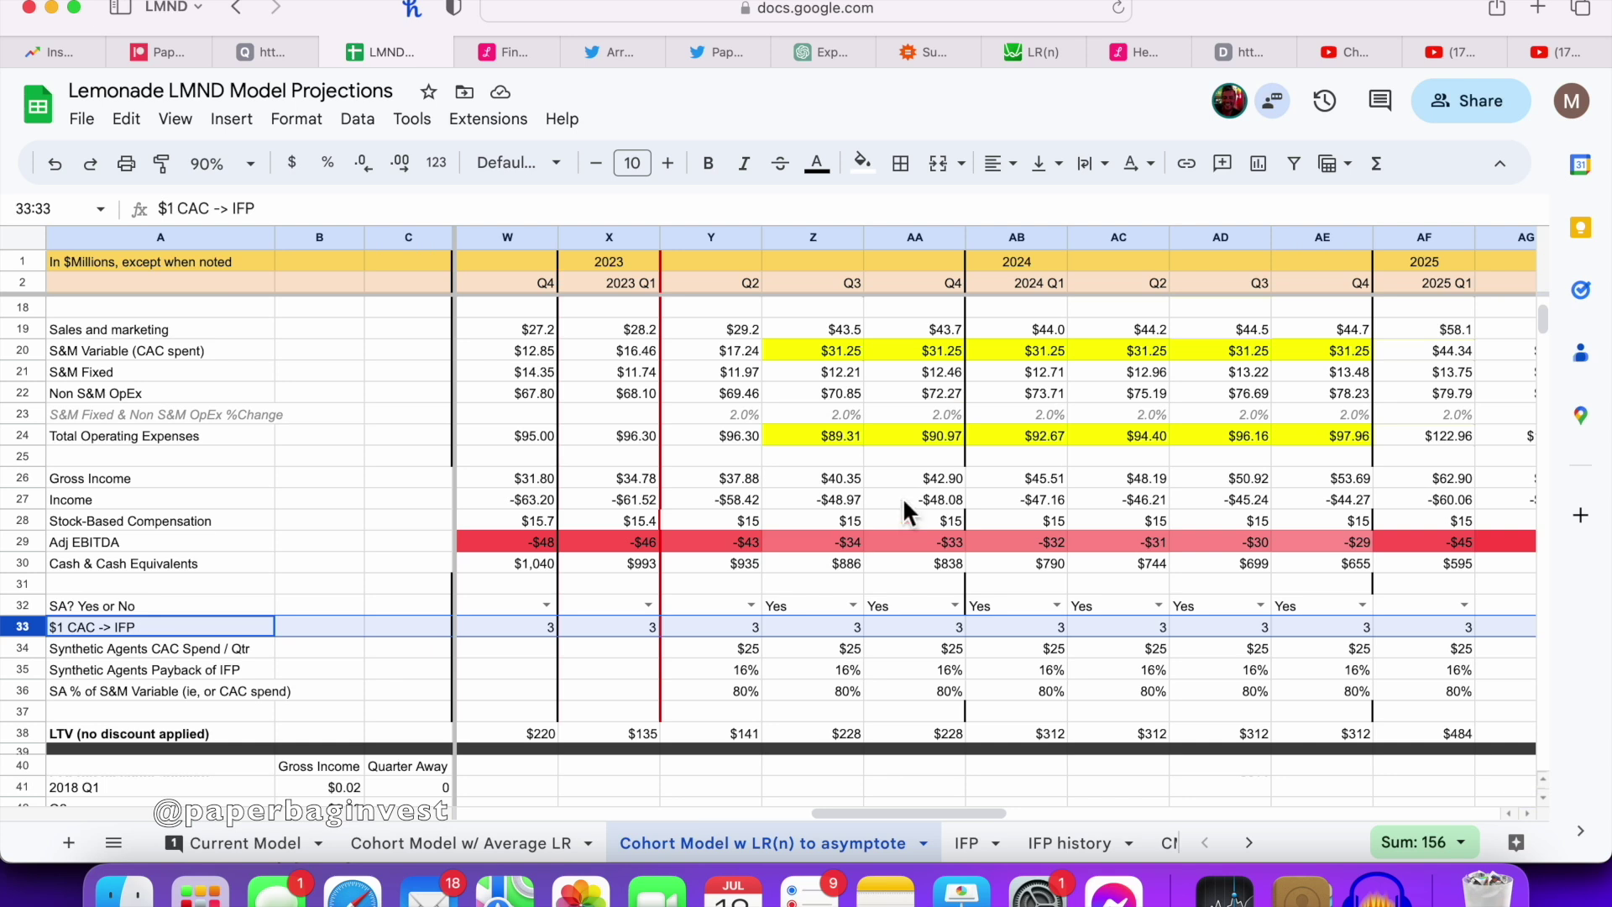
scroll(995, 588, "right", 2)
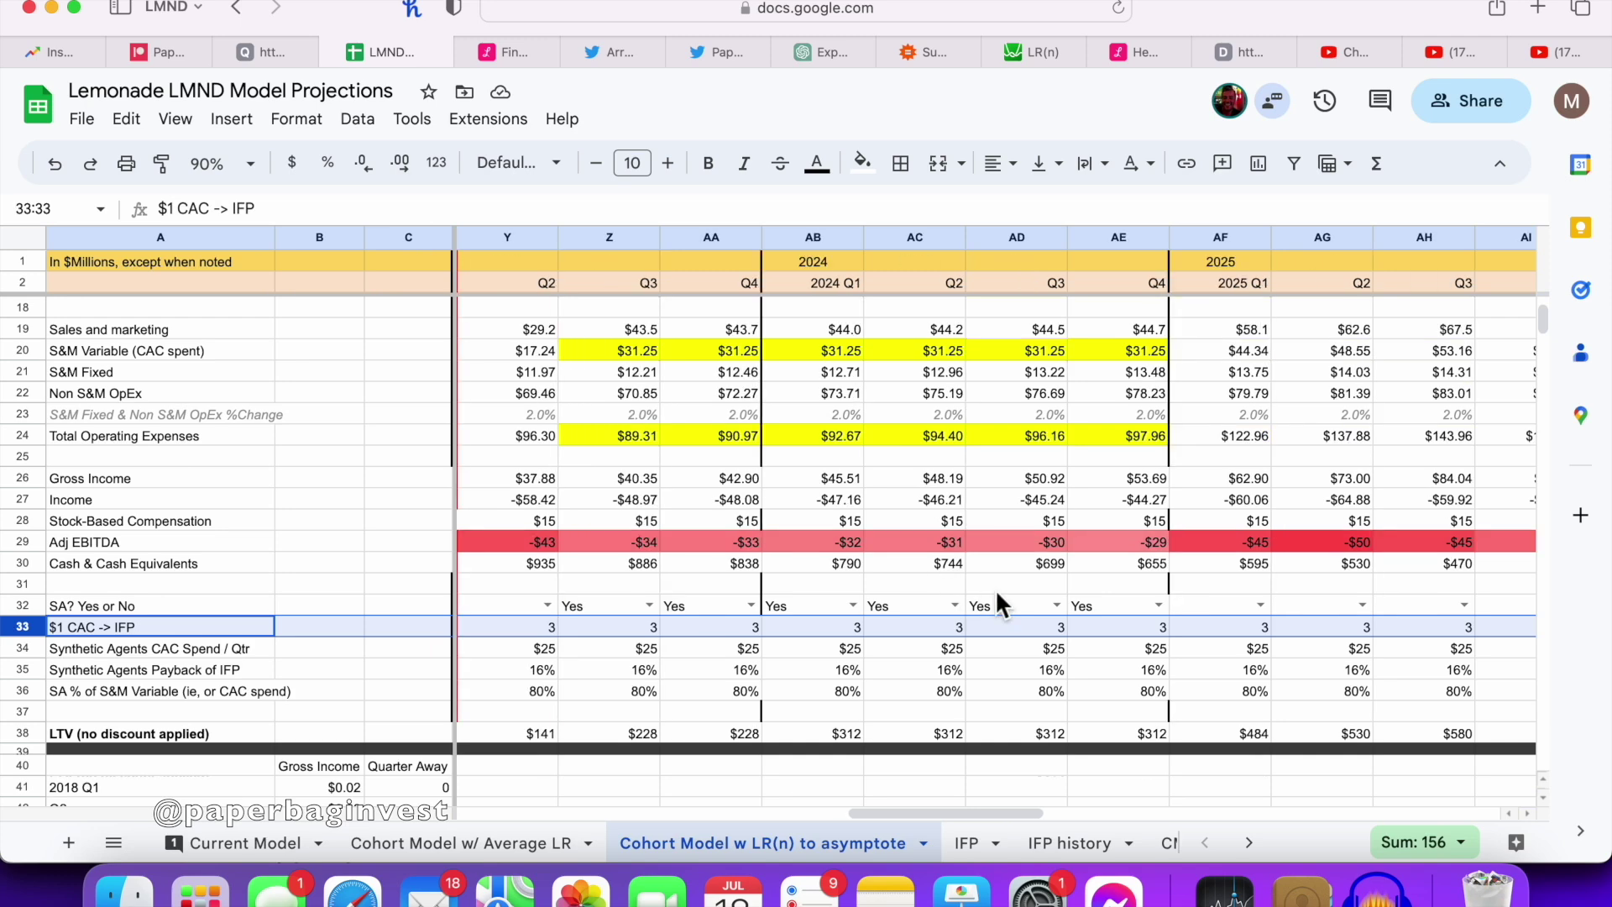
scroll(994, 588, "up", 5)
scroll(973, 545, "up", 2)
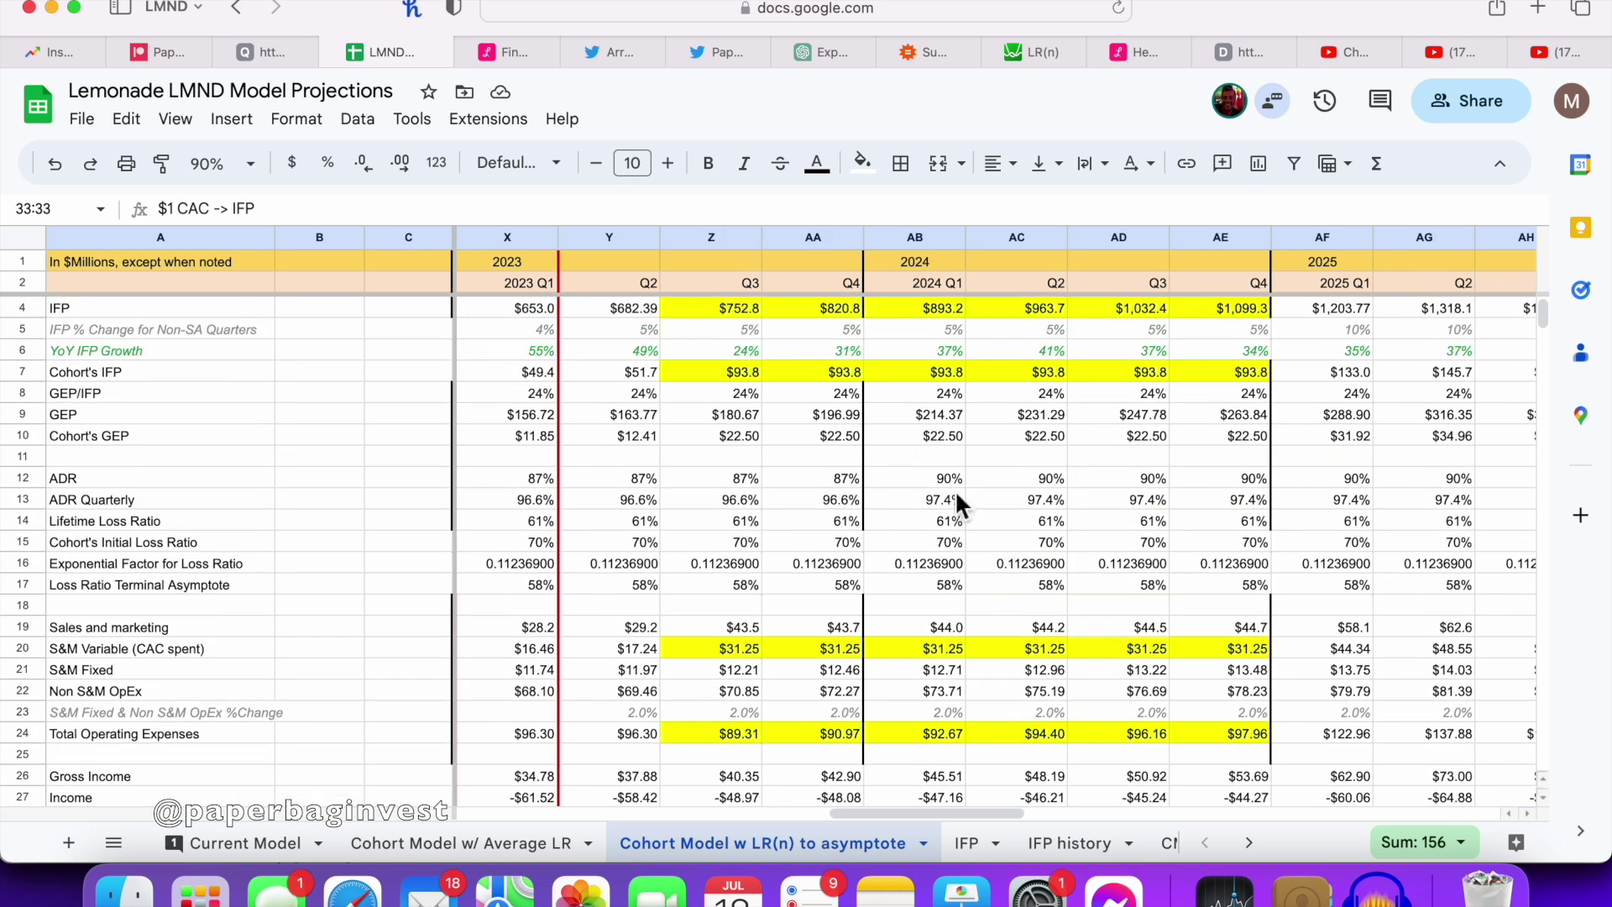
scroll(954, 503, "down", 5)
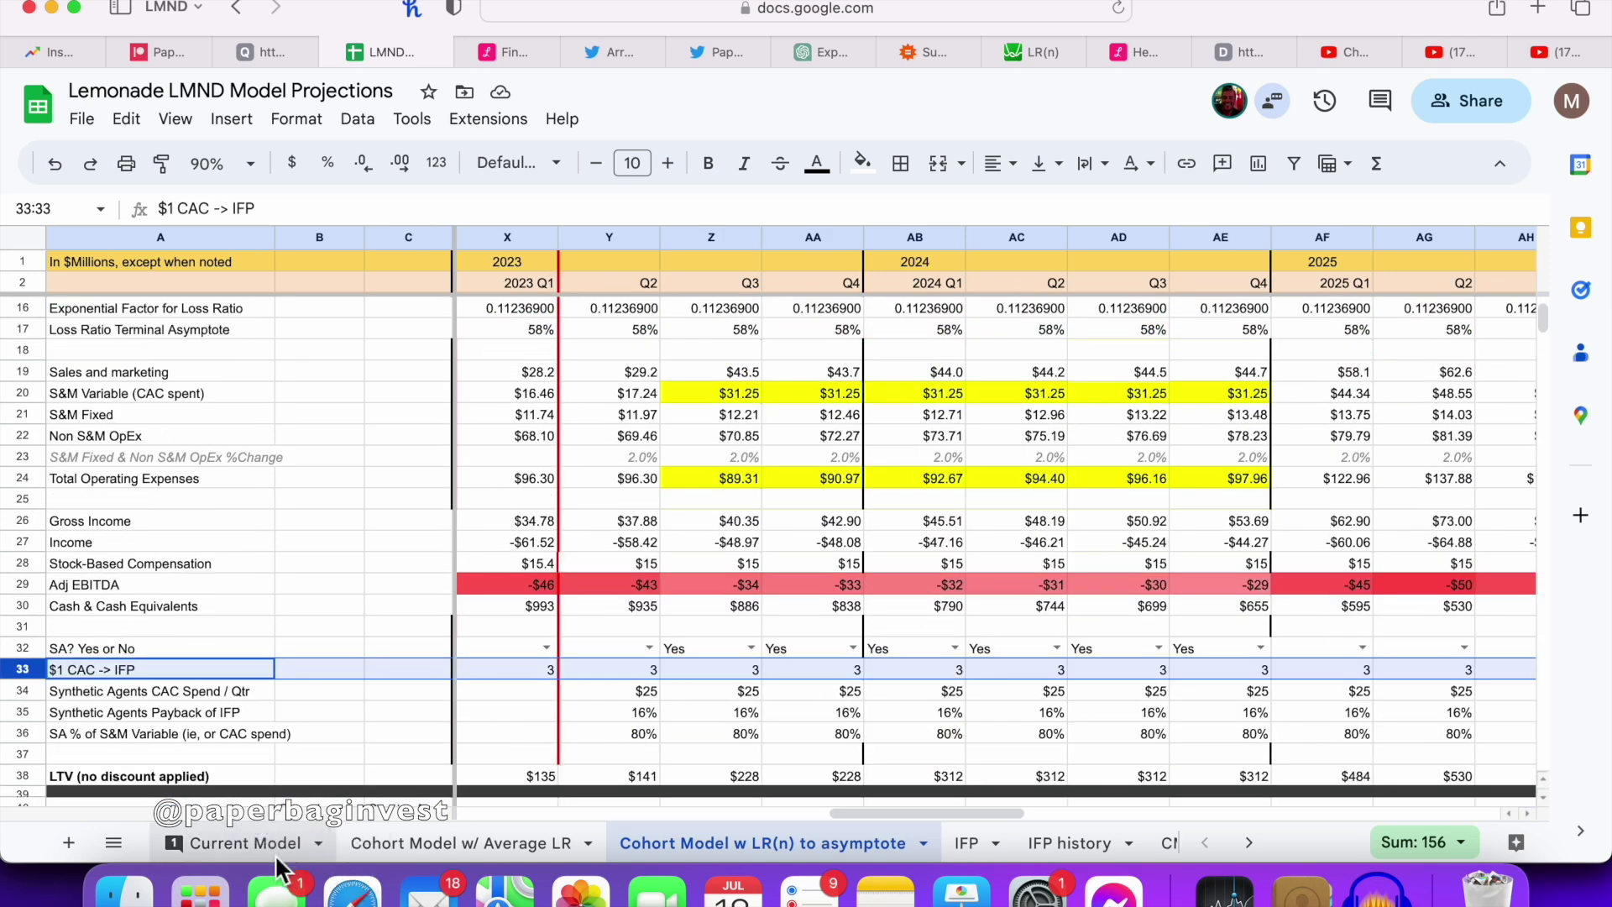
left_click(252, 842)
scroll(876, 562, "up", 5)
scroll(876, 562, "right", 4)
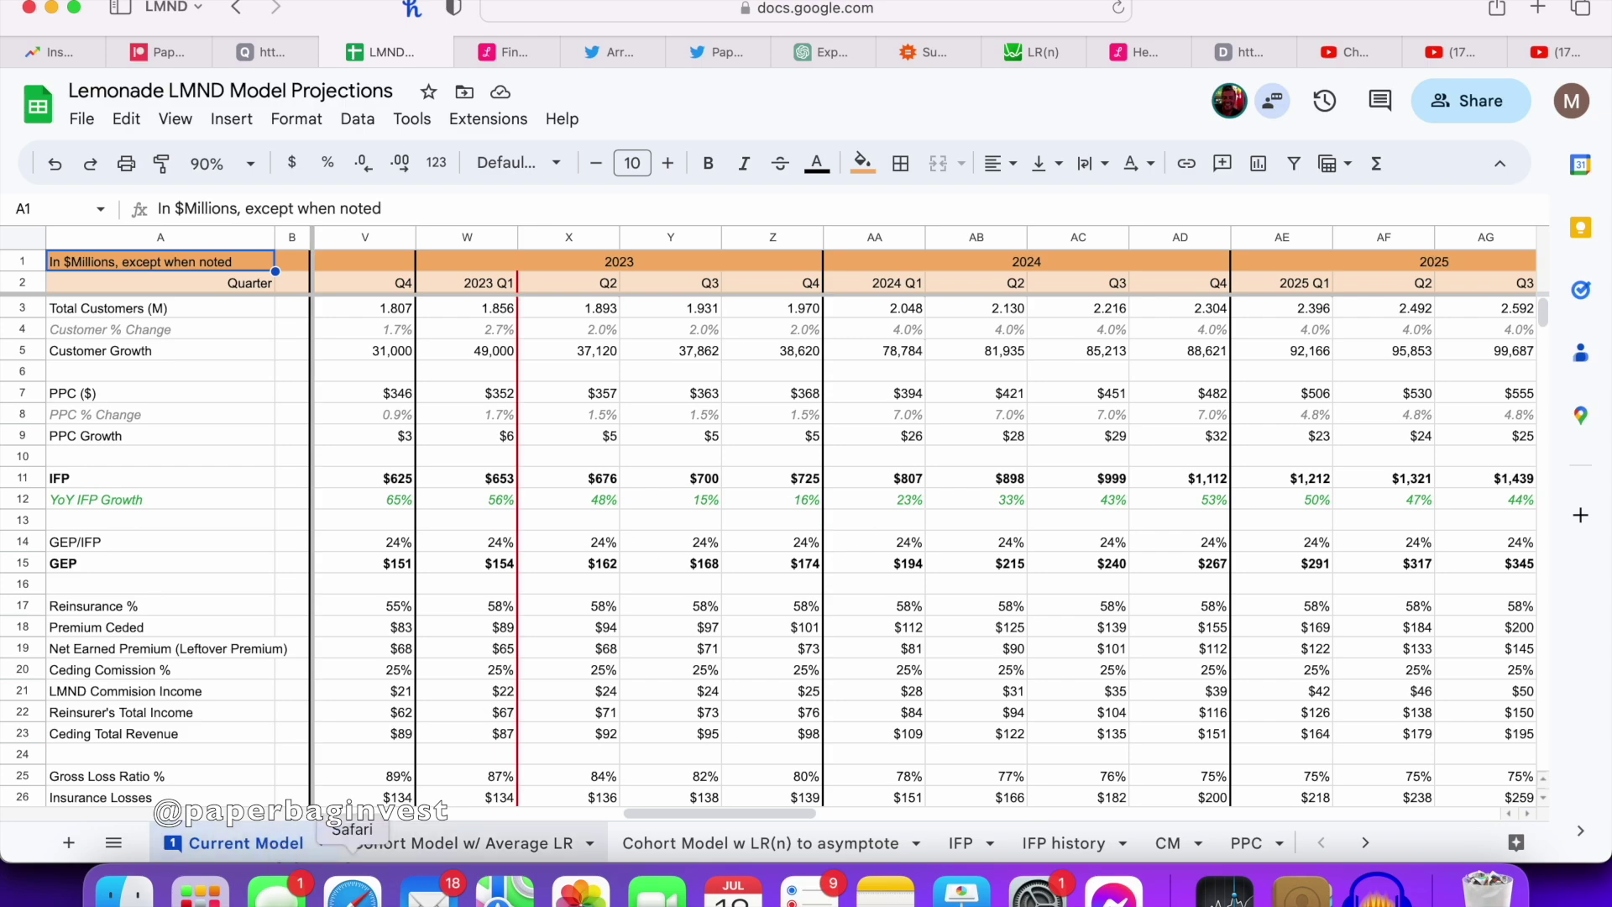
scroll(880, 580, "down", 2)
scroll(880, 573, "down", 10)
scroll(880, 573, "left", 1)
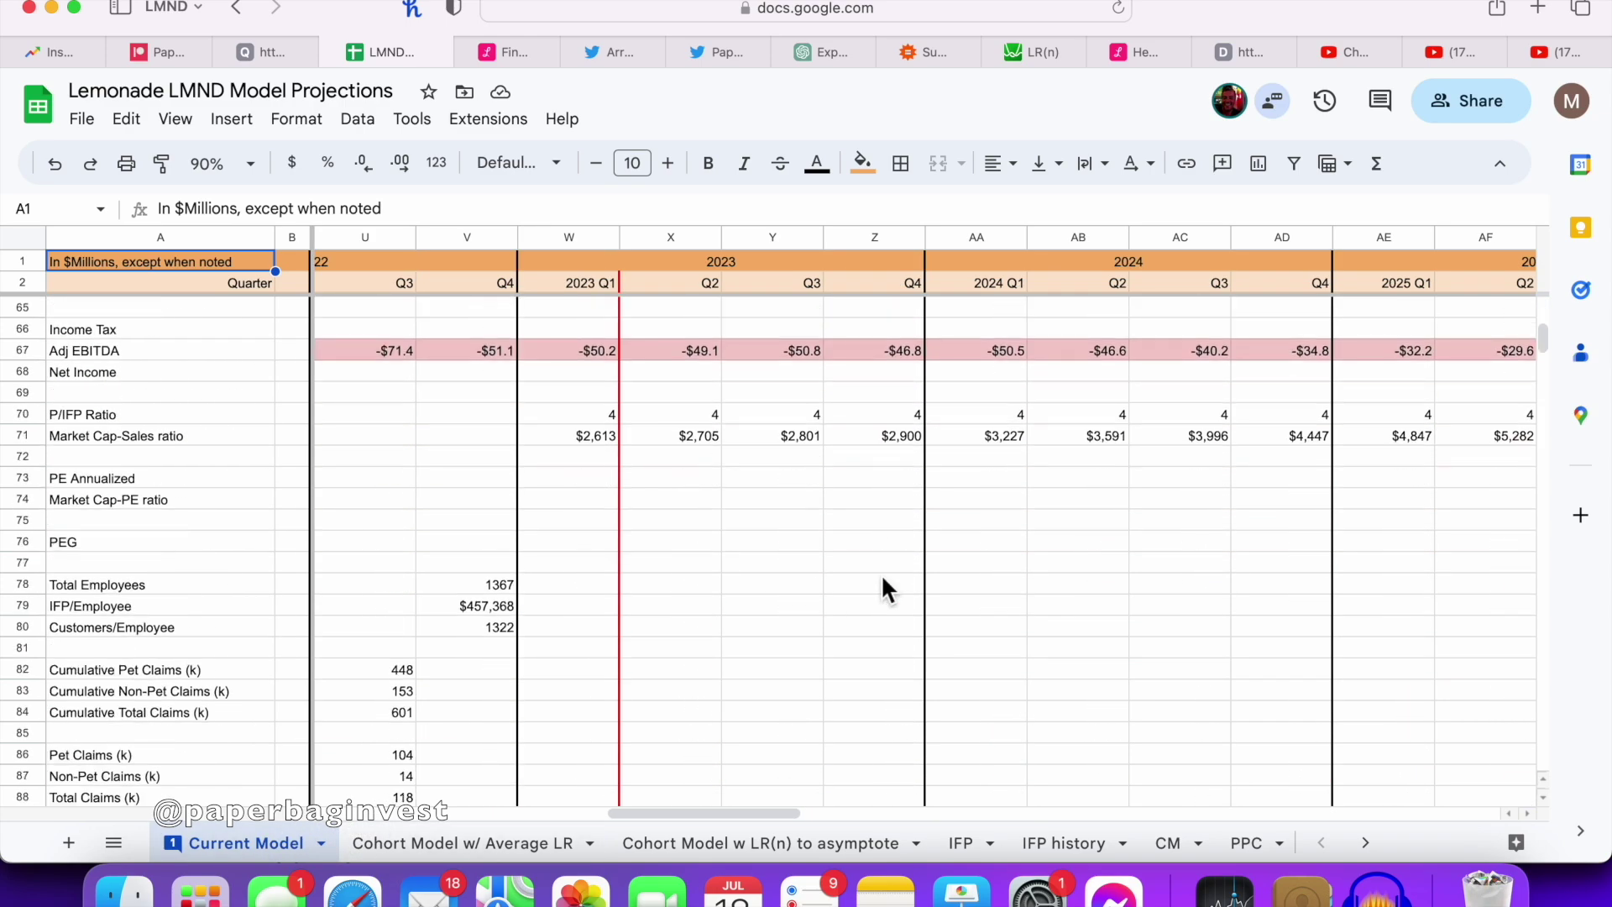
scroll(880, 573, "up", 5)
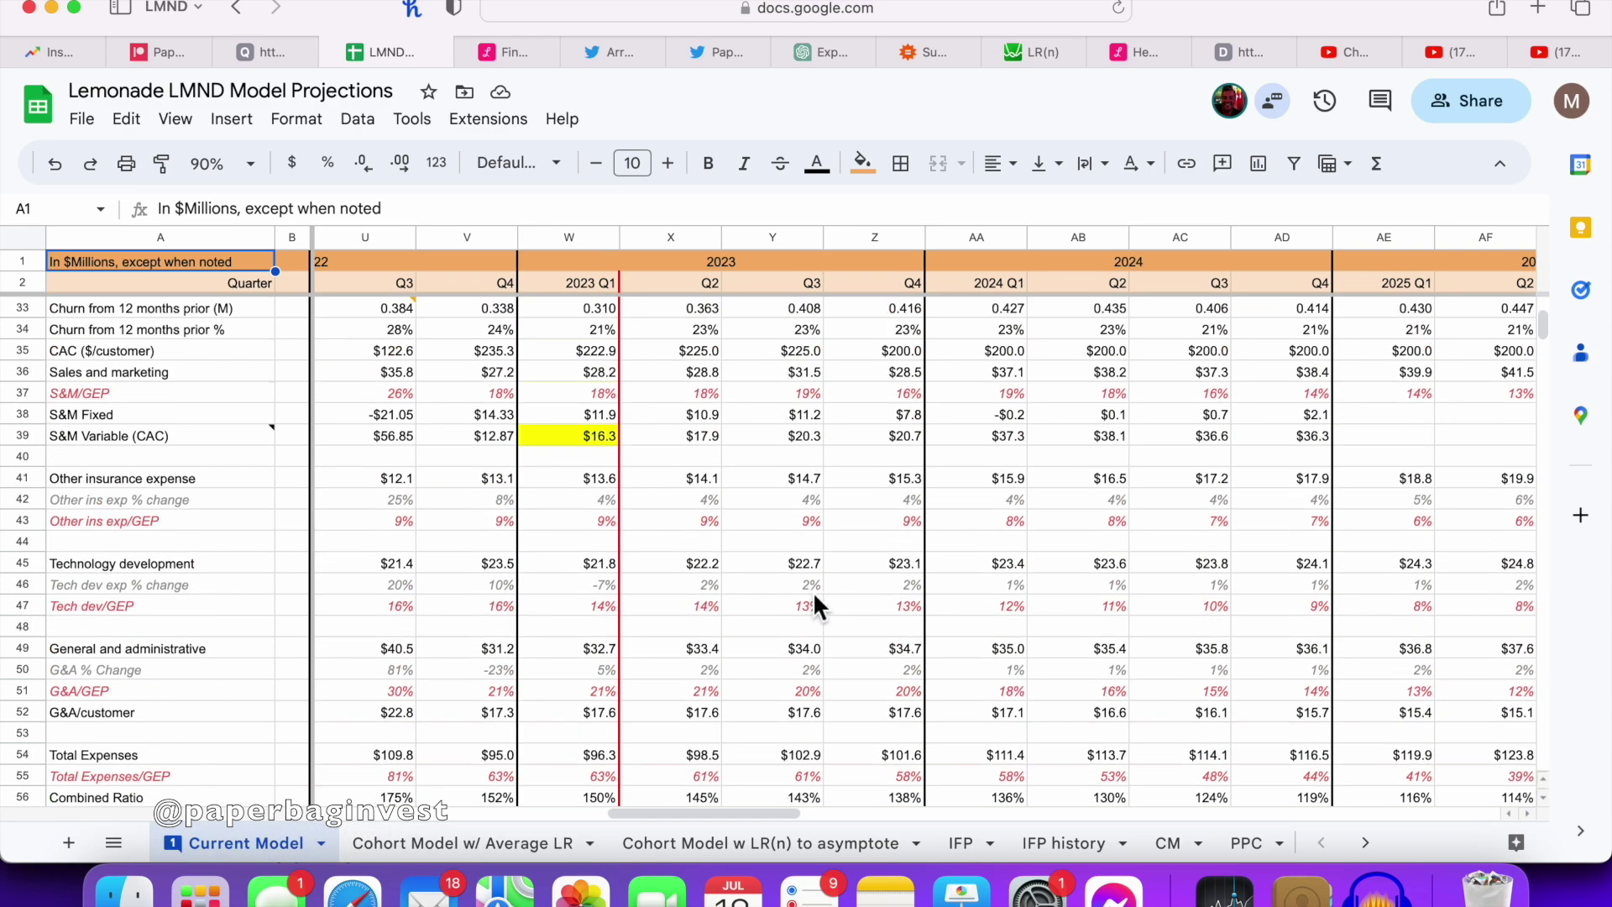
left_click(780, 842)
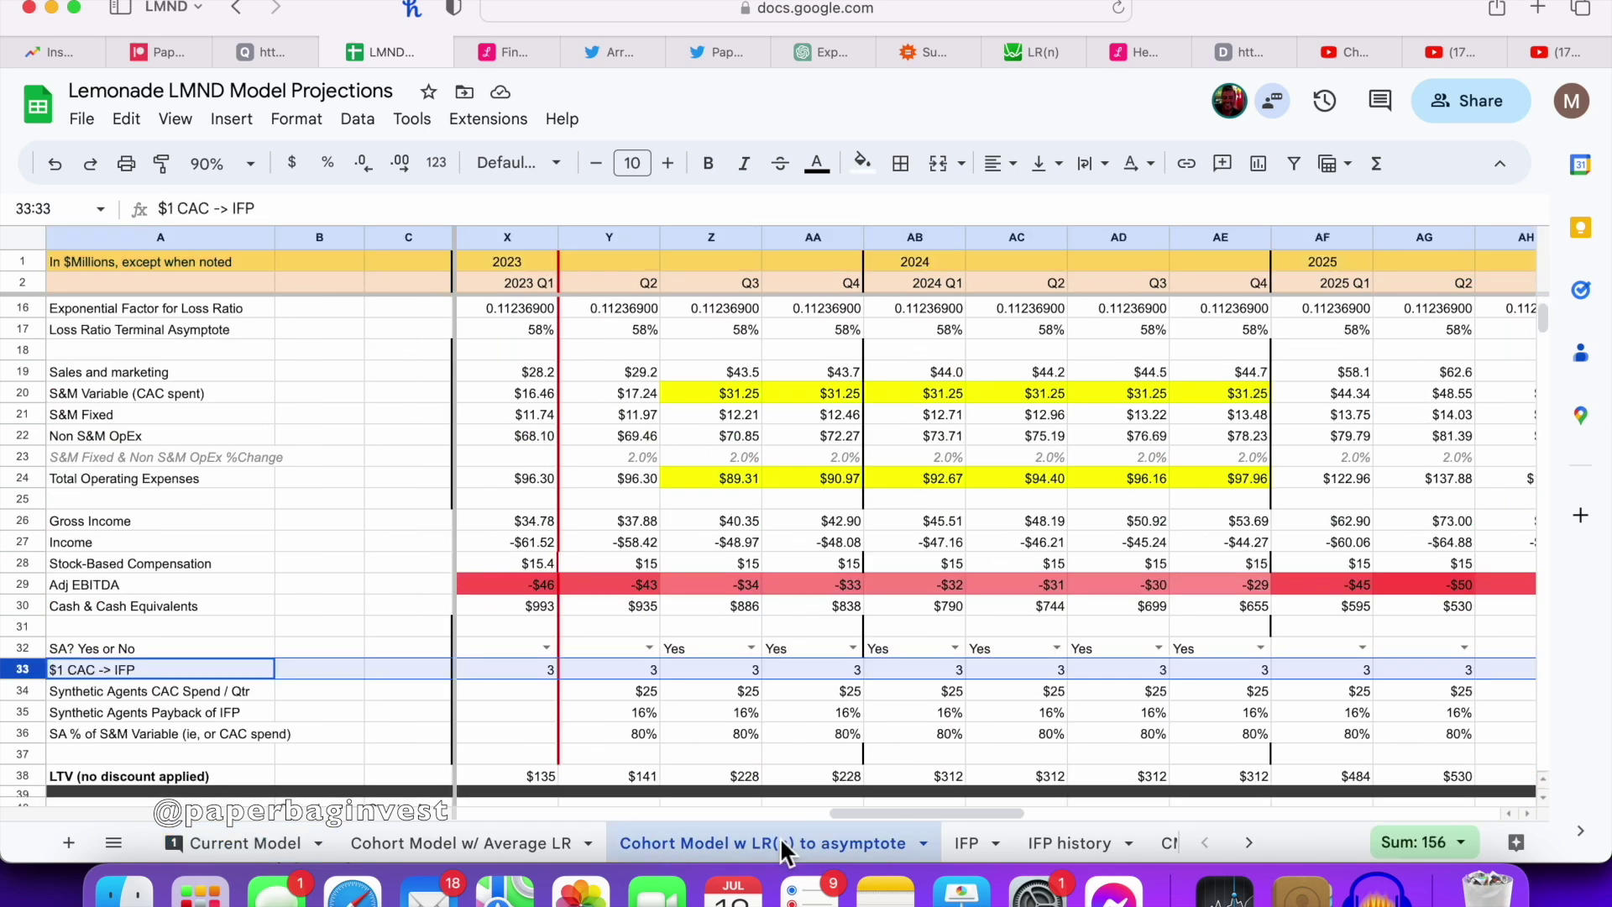